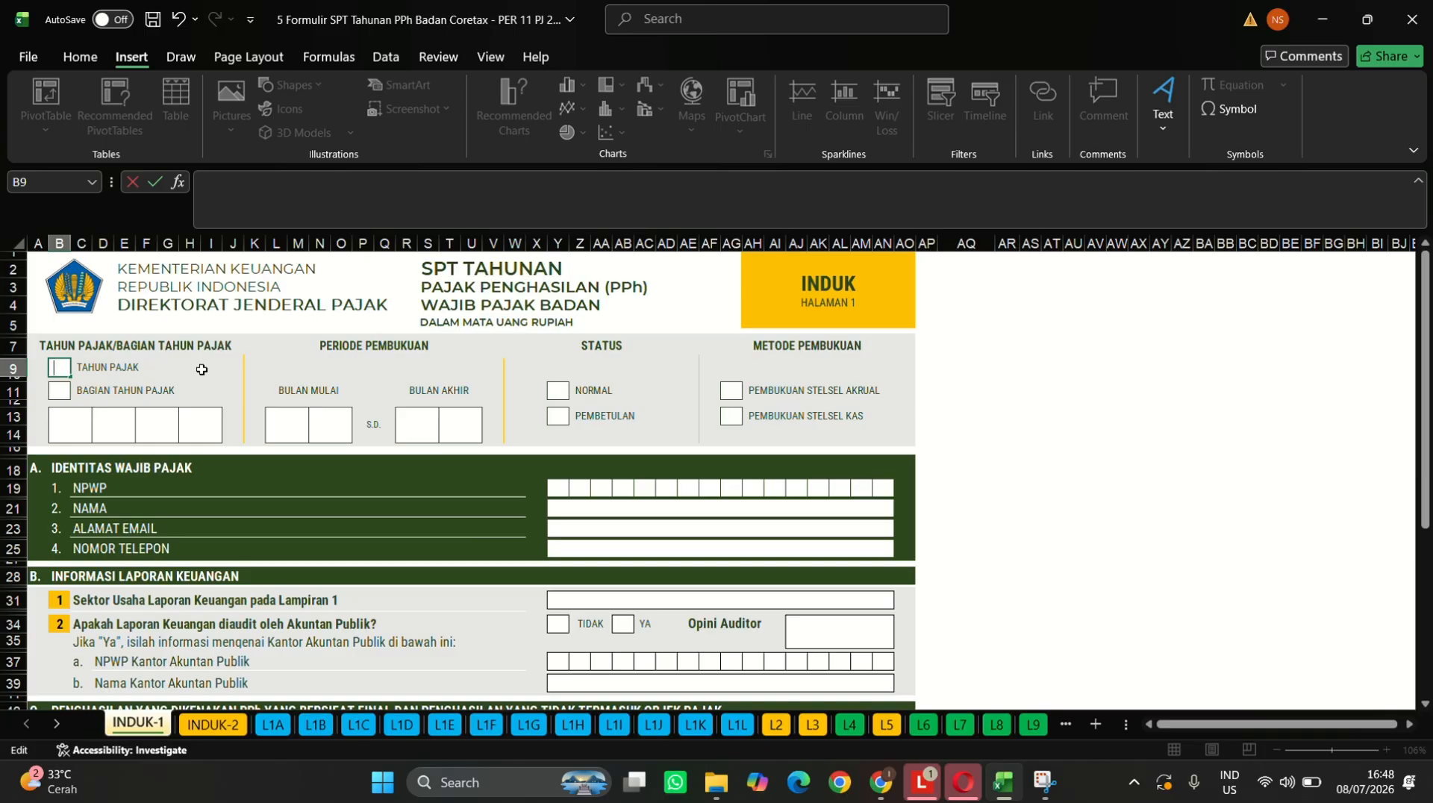
# - Insert a Wingdings check mark (character 252) into the TAHUN PAJAK box
pyautogui.click(53, 394)
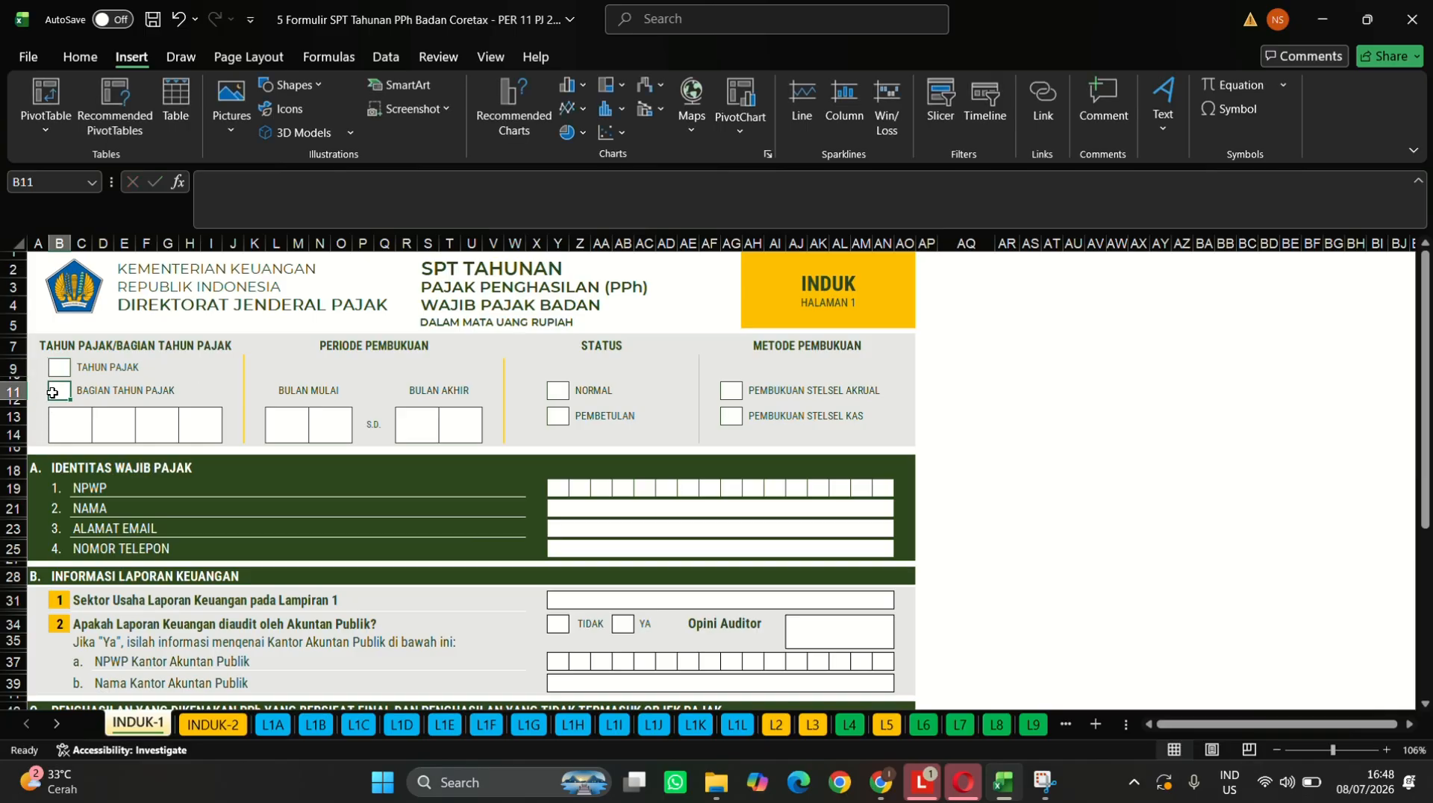
pyautogui.click(52, 370)
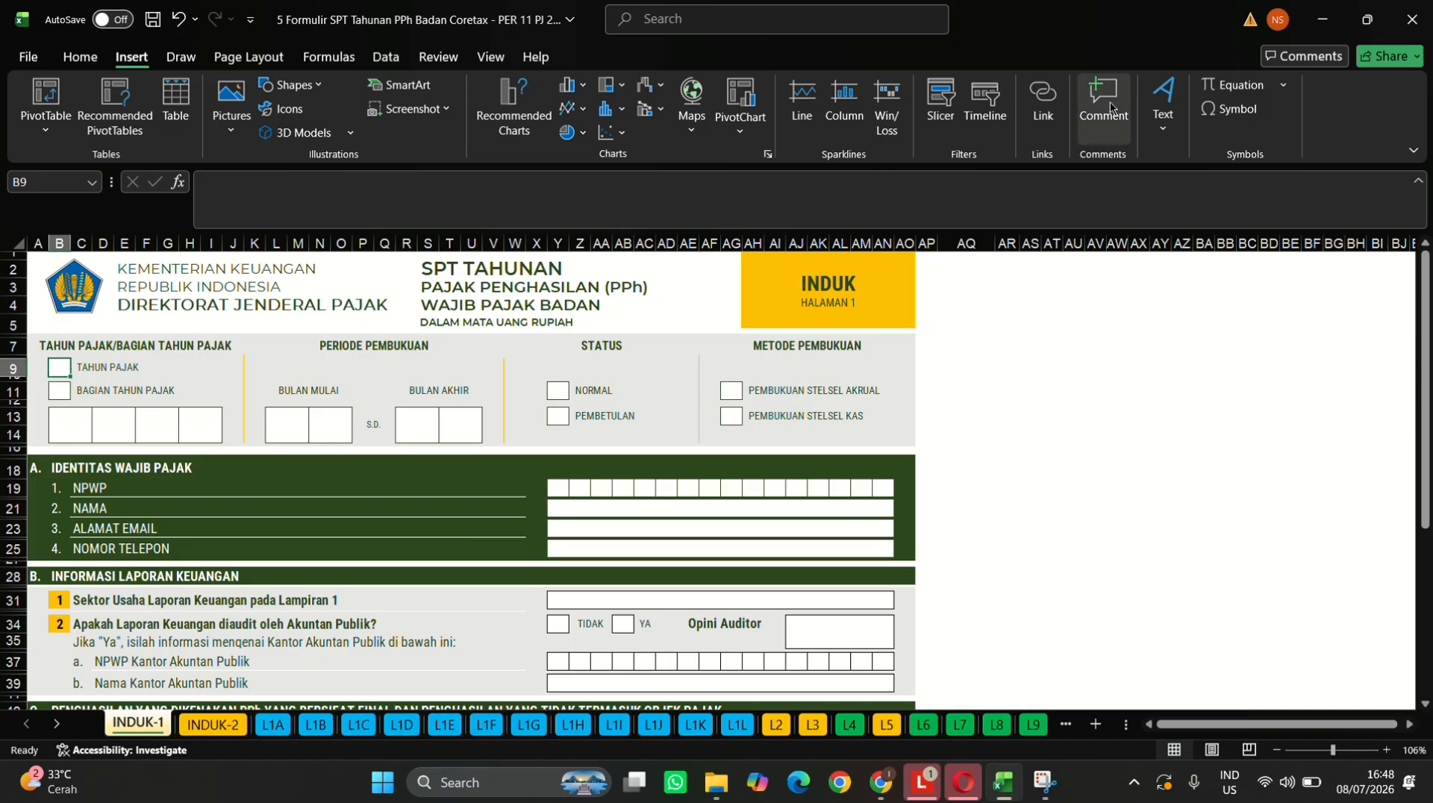
pyautogui.click(1237, 110)
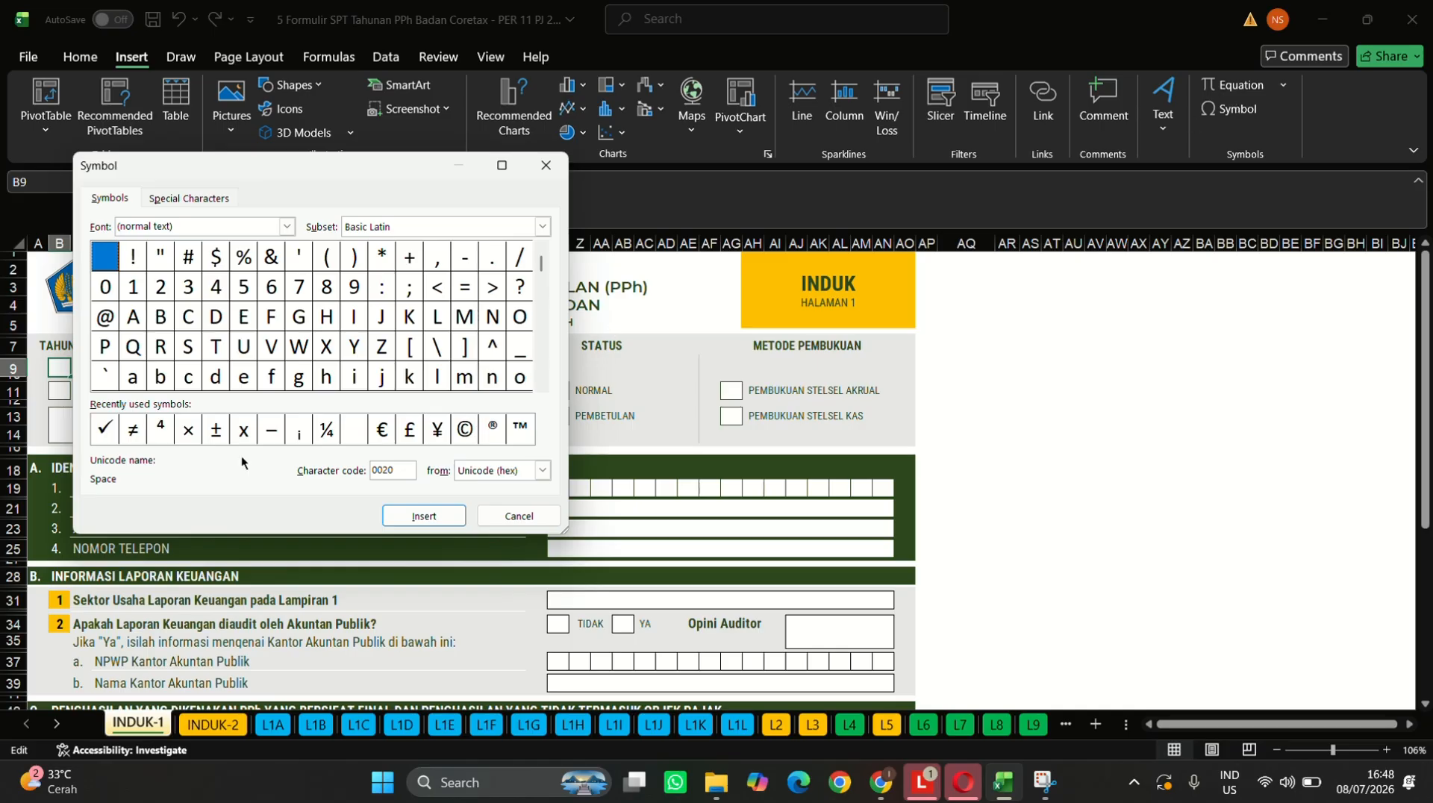
pyautogui.click(105, 431)
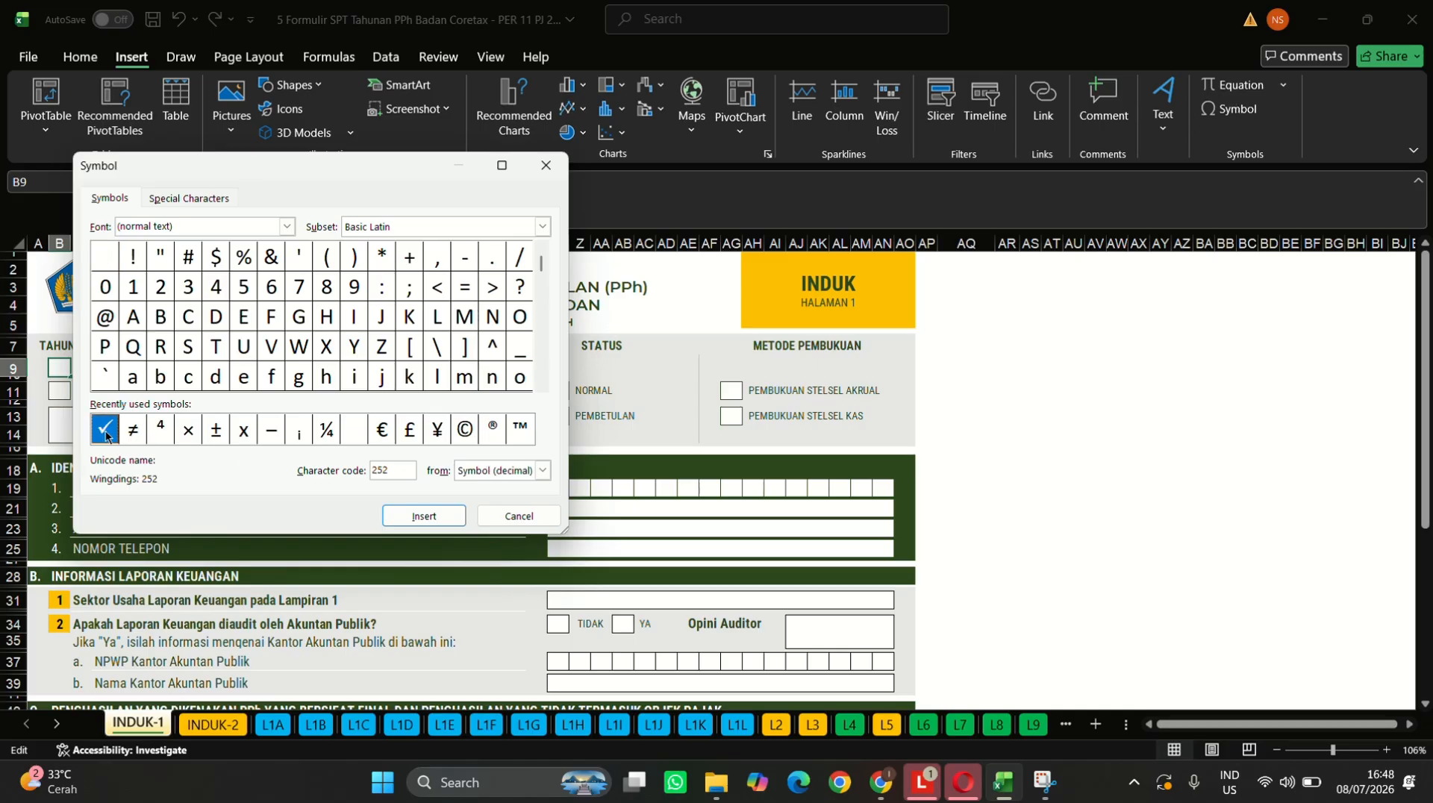
pyautogui.click(424, 515)
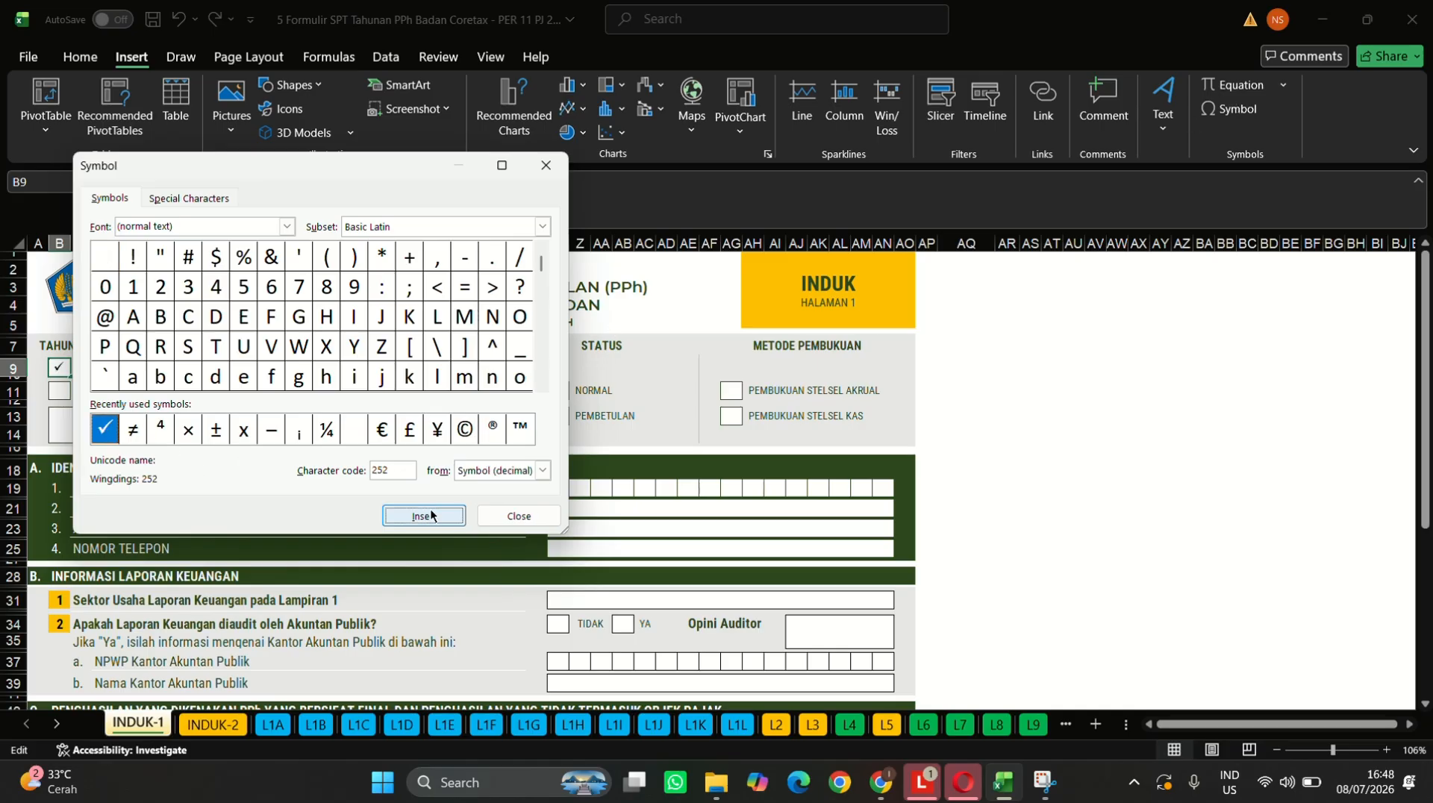
pyautogui.click(519, 516)
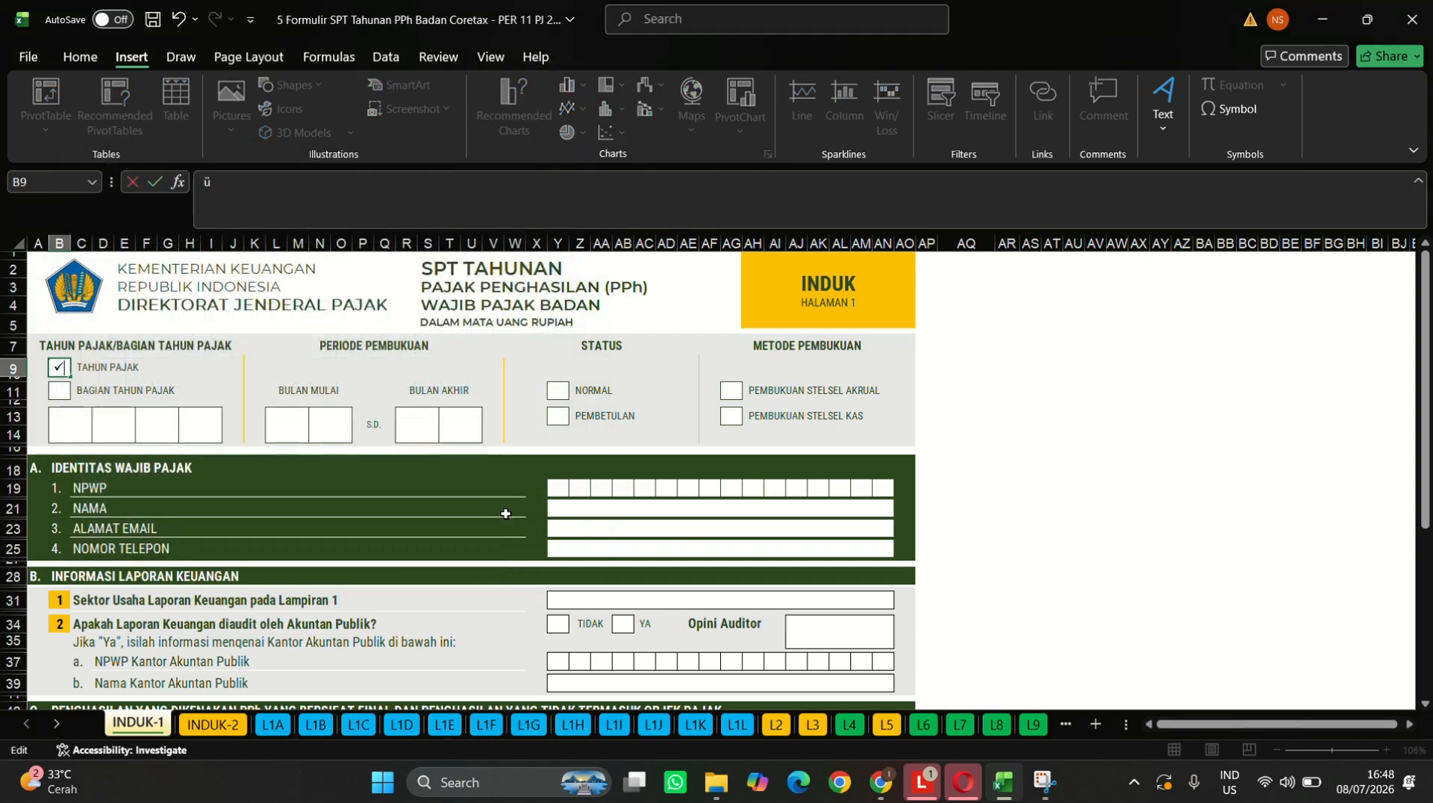
# - Copy the TAHUN PAJAK check mark into the BAGIAN TAHUN PAJAK box
pyautogui.click(60, 397)
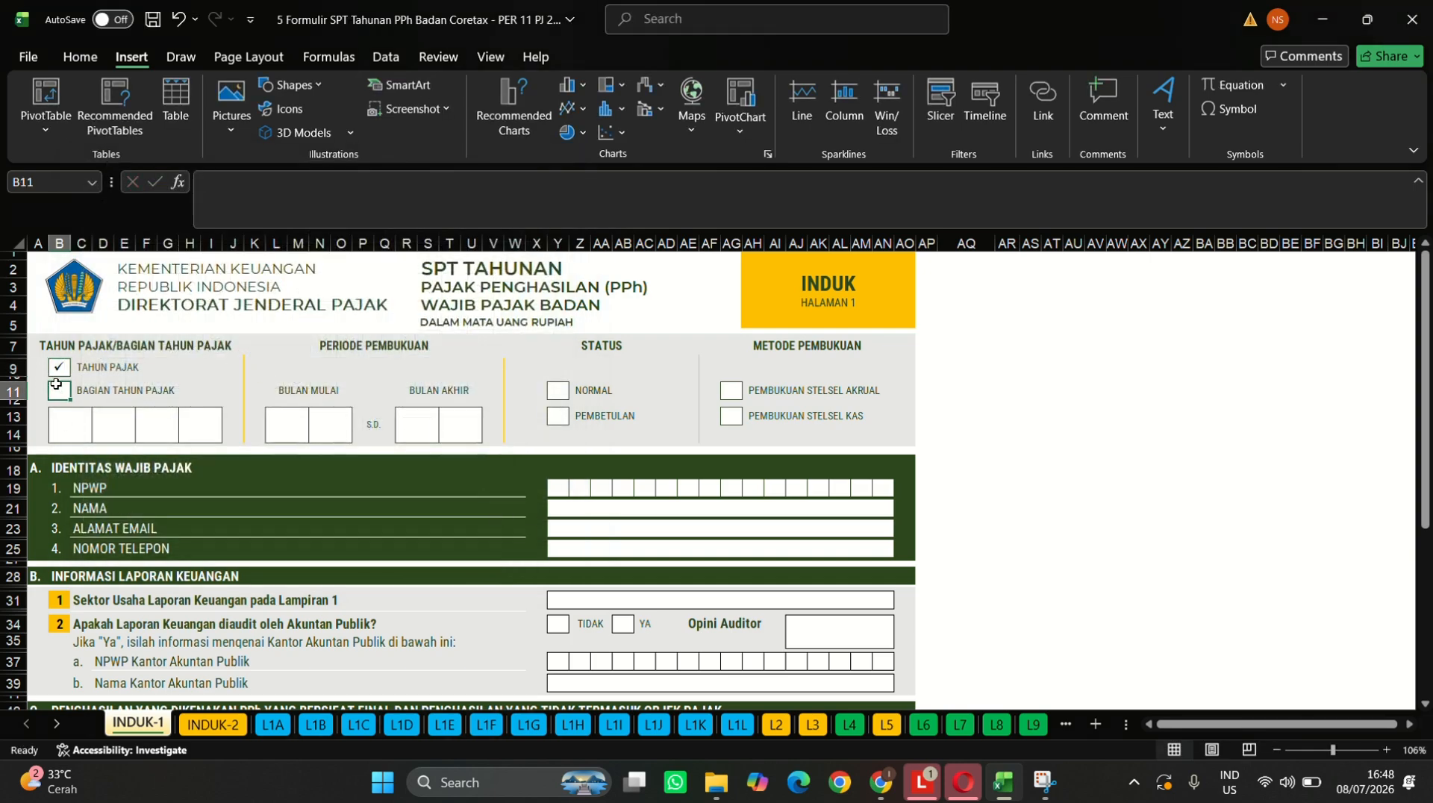
pyautogui.click(56, 371)
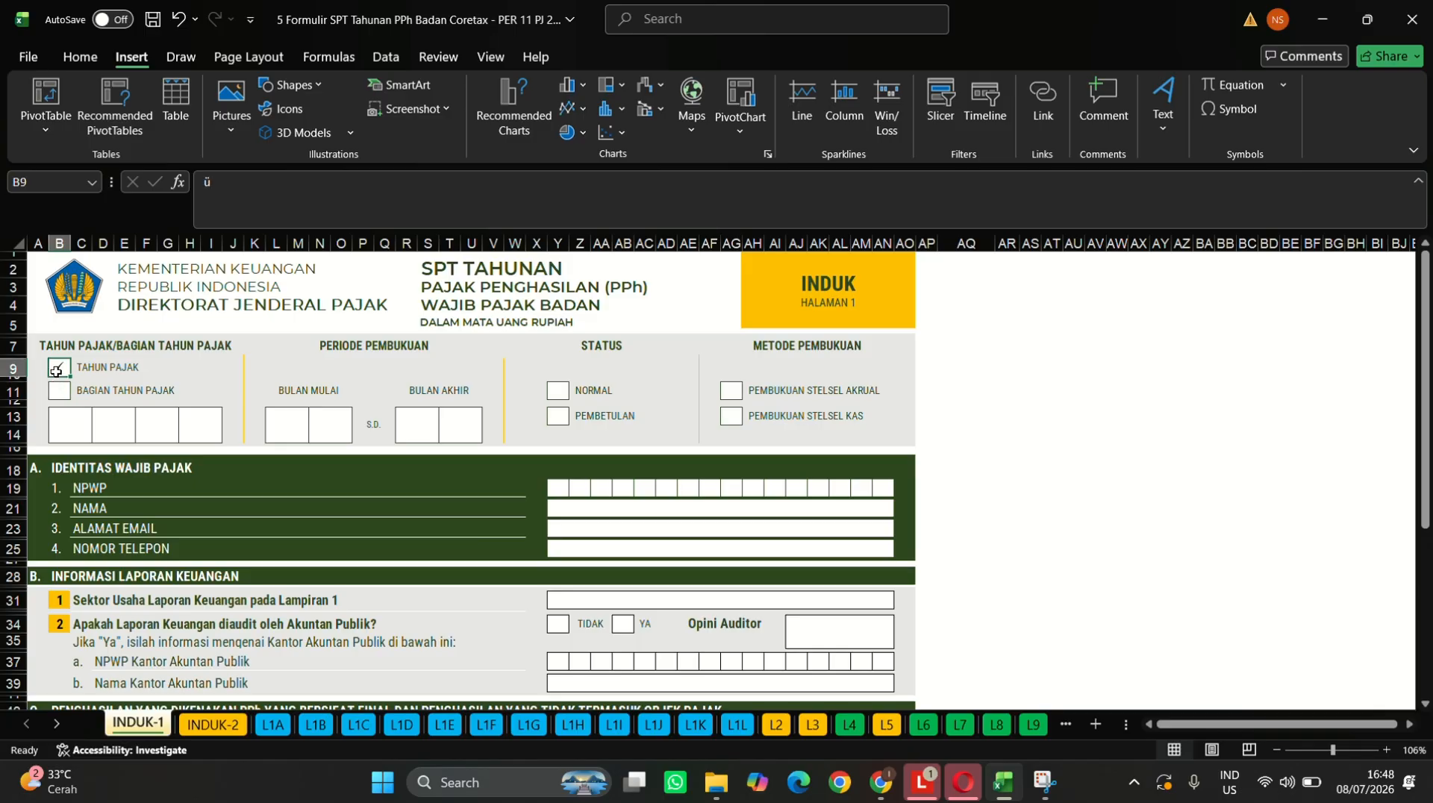
pyautogui.hotkey('ctrl', 'c')
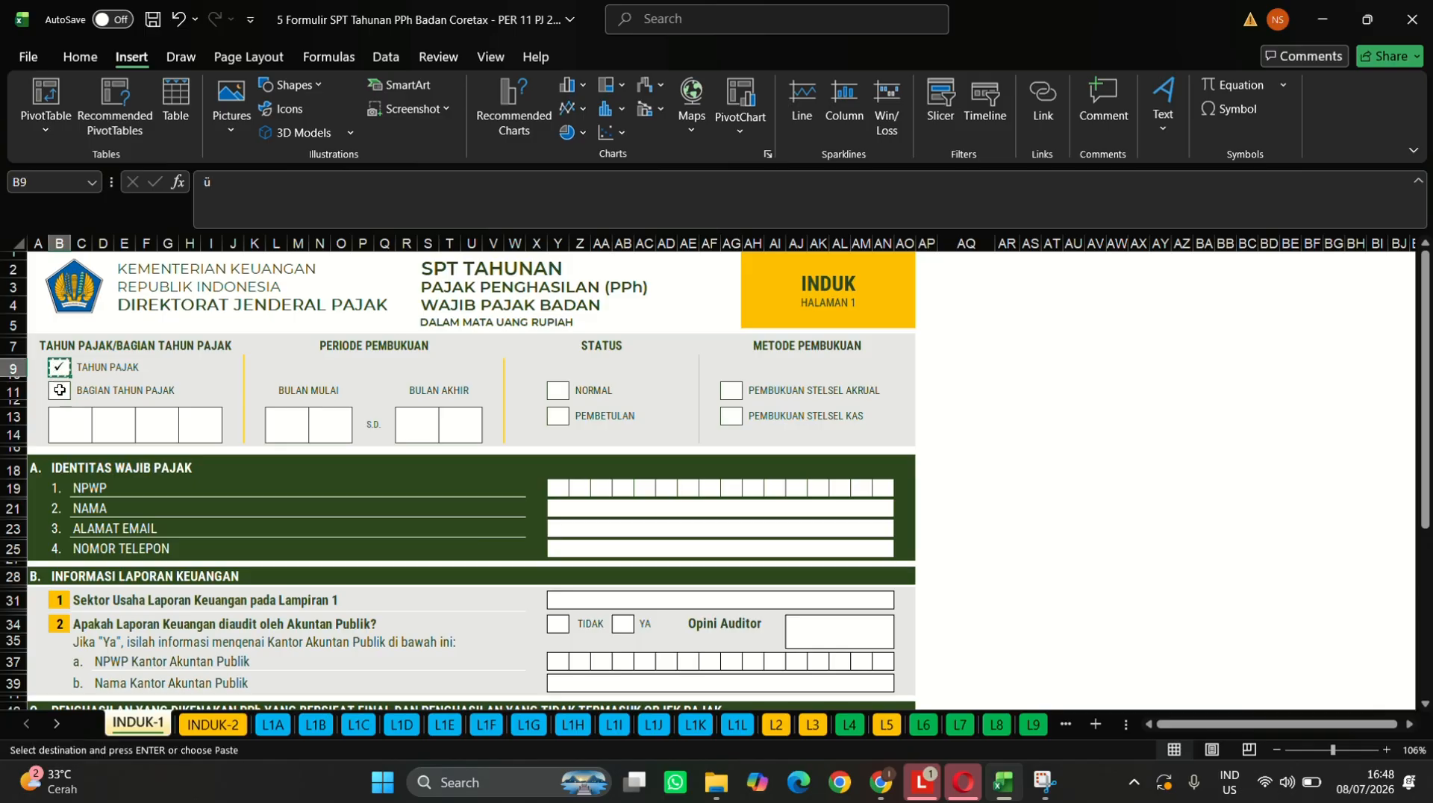
pyautogui.click(60, 392)
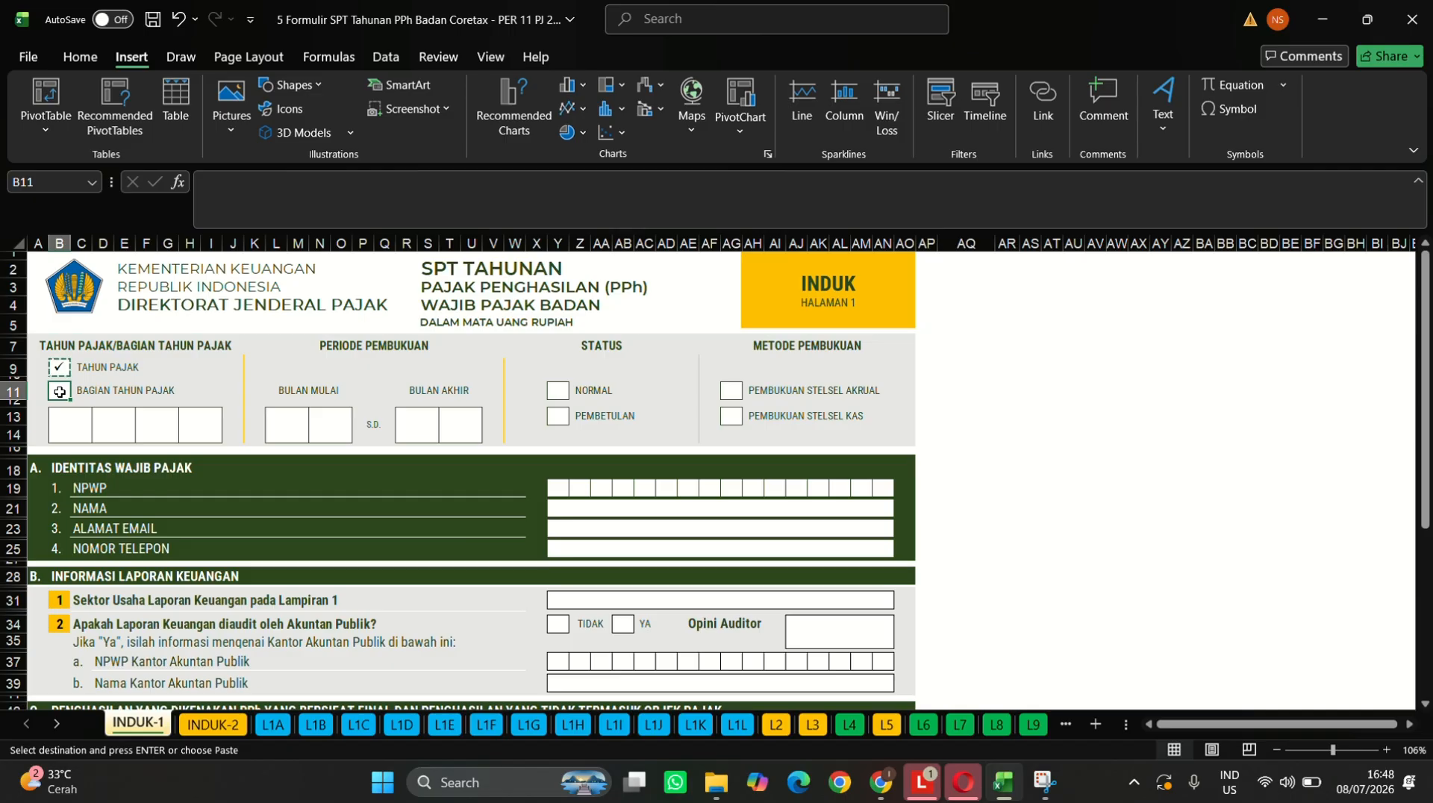
pyautogui.hotkey('ctrl', 'v')
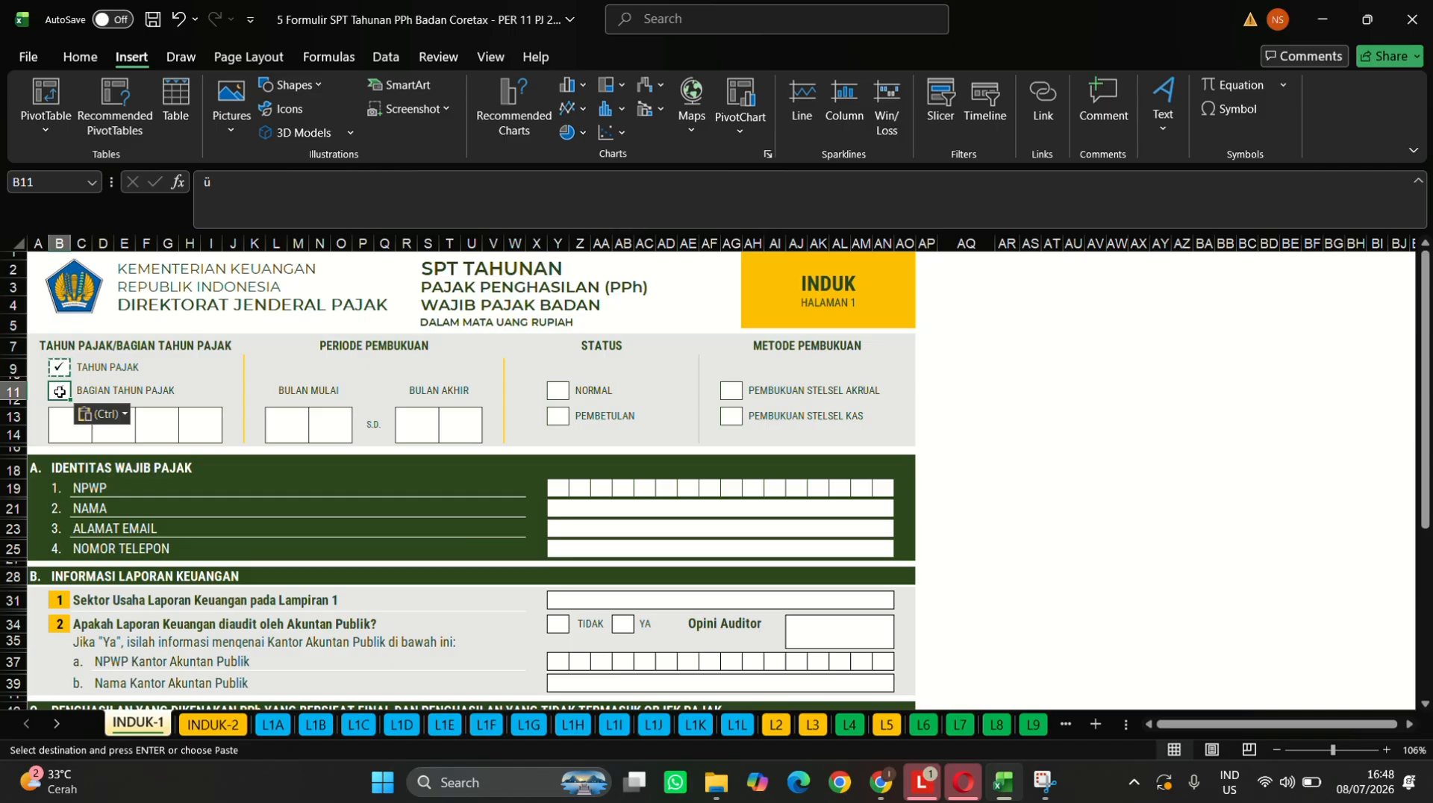
# - Enter the tax year 2025, one digit per box
pyautogui.click(71, 434)
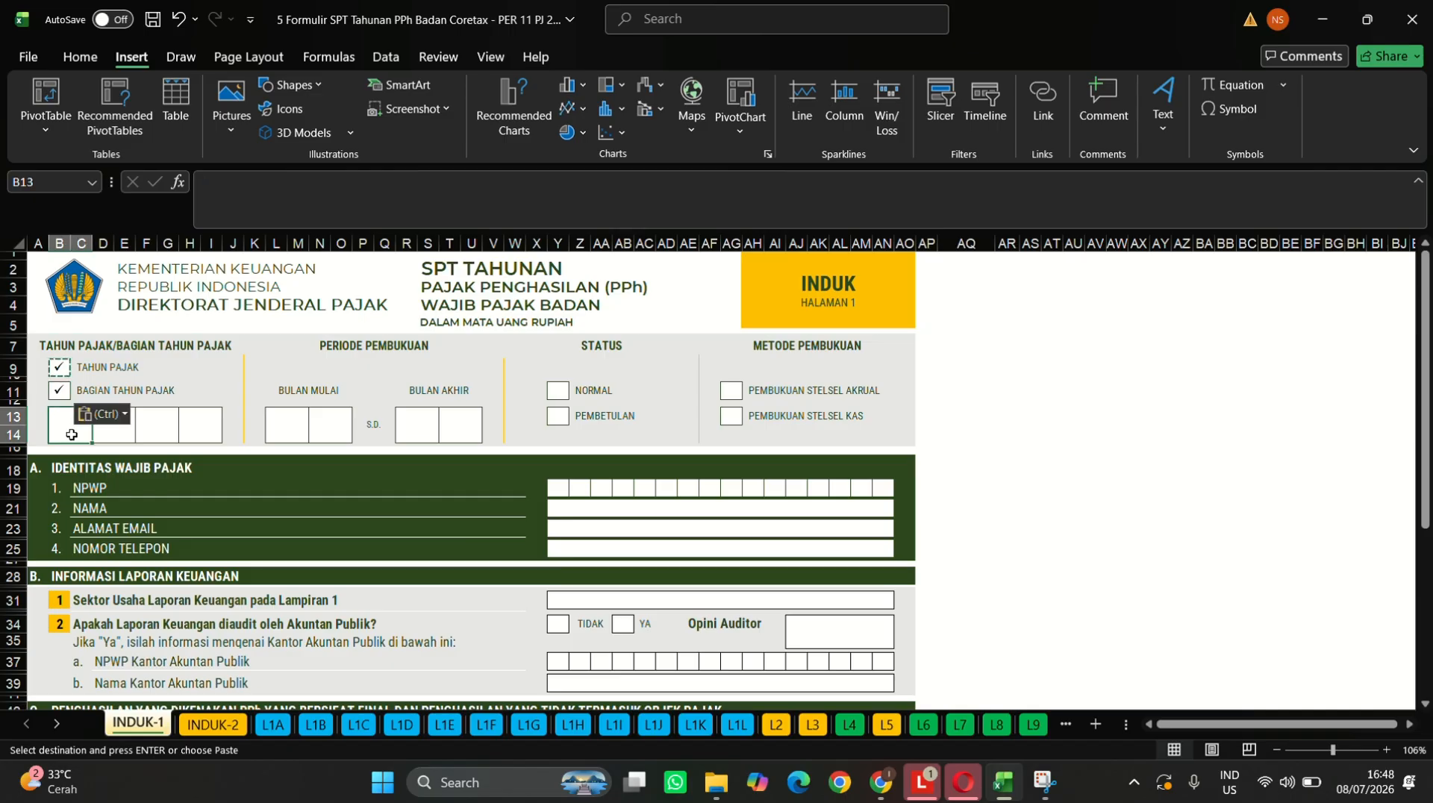
pyautogui.write('2')
pyautogui.press('Tab')
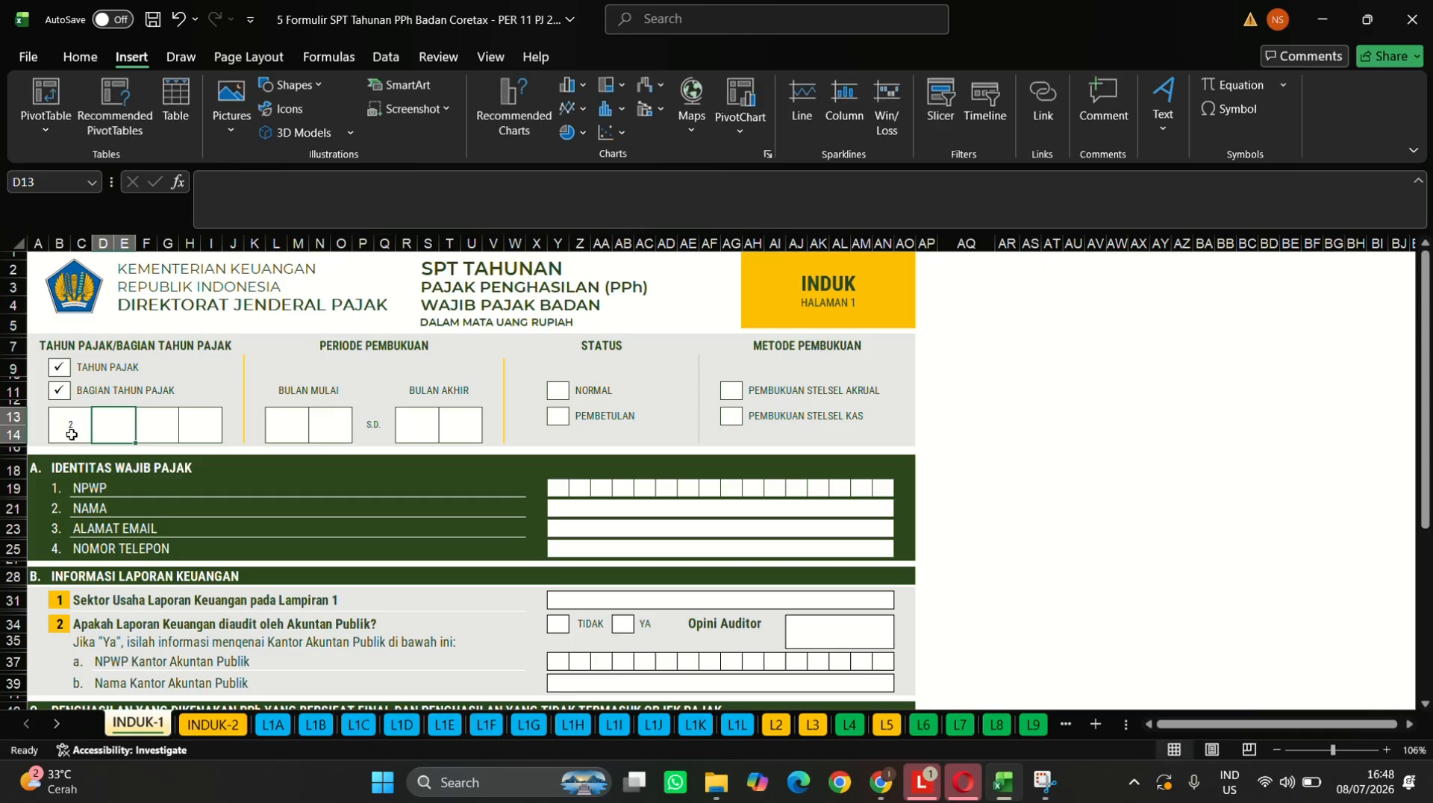
pyautogui.write('0')
pyautogui.press('Tab')
pyautogui.write('2')
pyautogui.press('Tab')
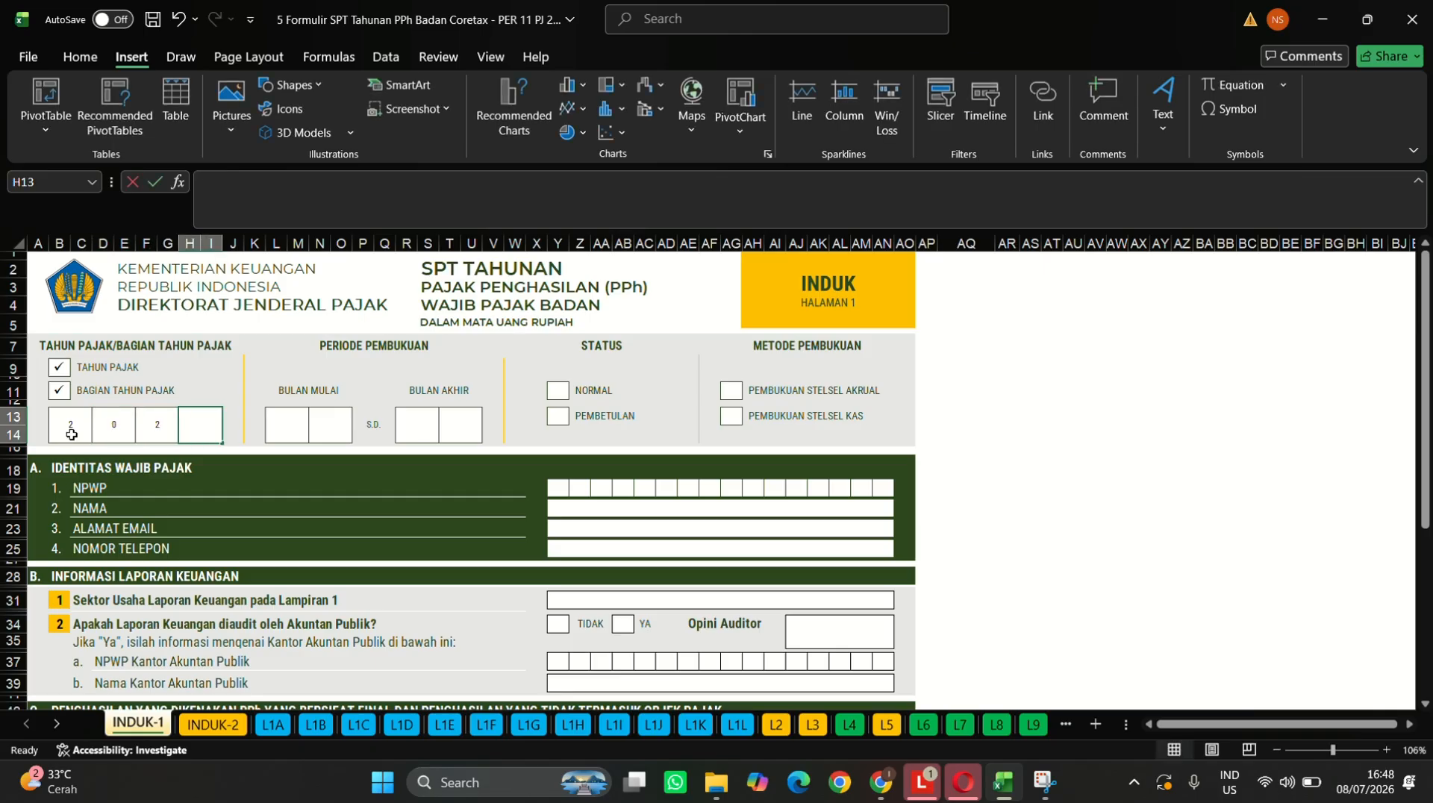
pyautogui.write('5')
pyautogui.press('Tab')
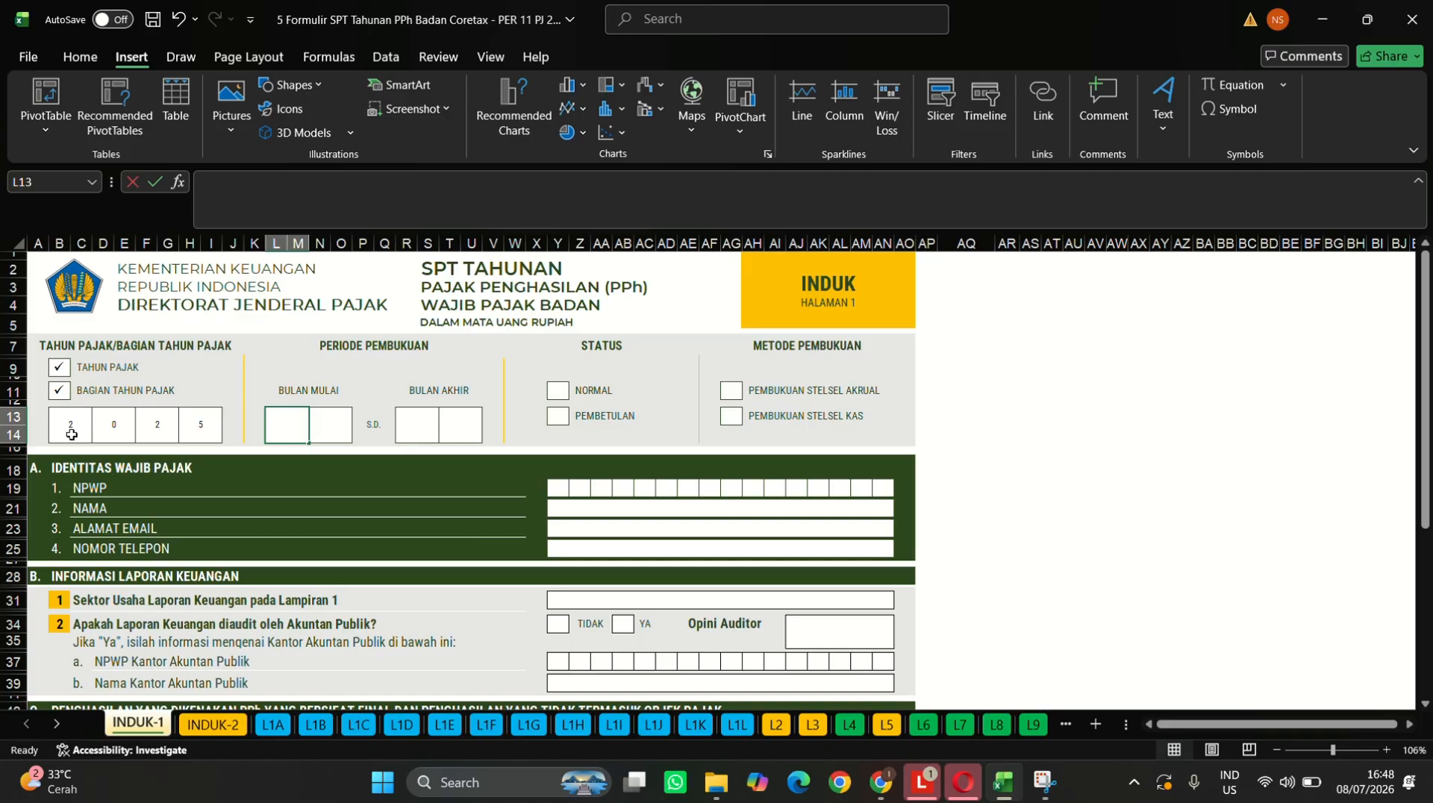
# - Fill the period months as 01 to 12
pyautogui.write('0')
pyautogui.press('Tab')
pyautogui.write('1')
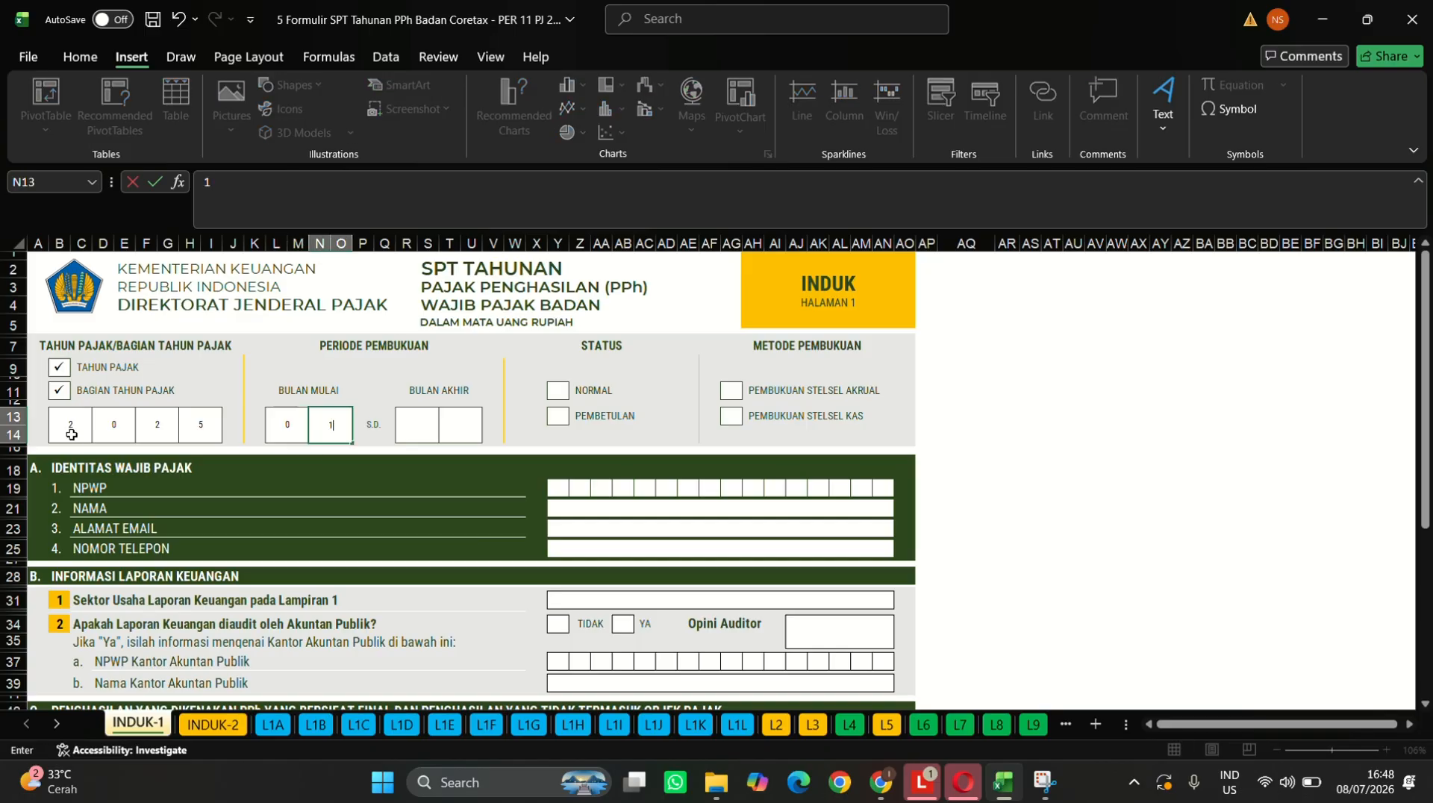
pyautogui.press('Tab')
pyautogui.write('1')
pyautogui.press('Tab')
pyautogui.write('2')
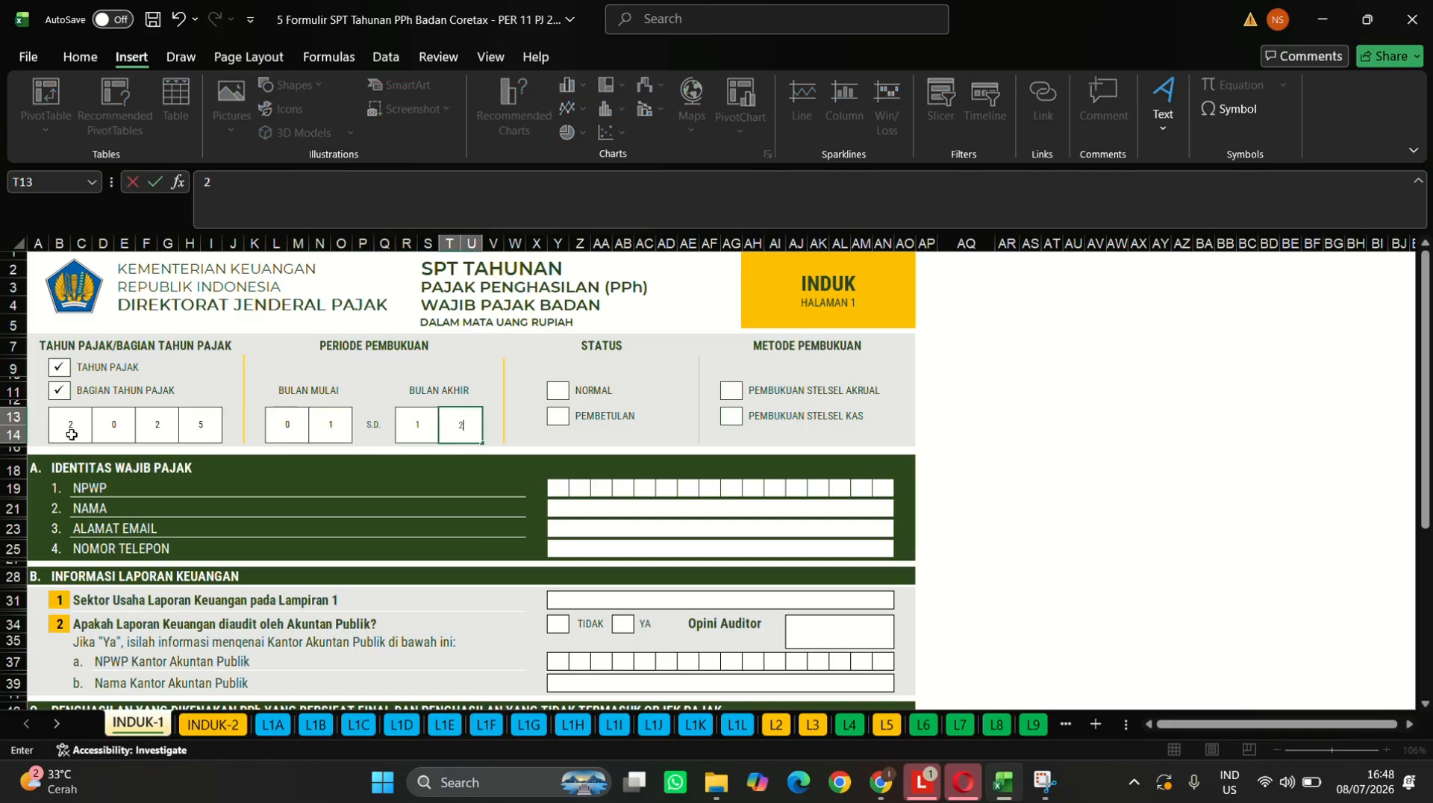
pyautogui.press('Tab')
pyautogui.press('Right')
pyautogui.press('Right')
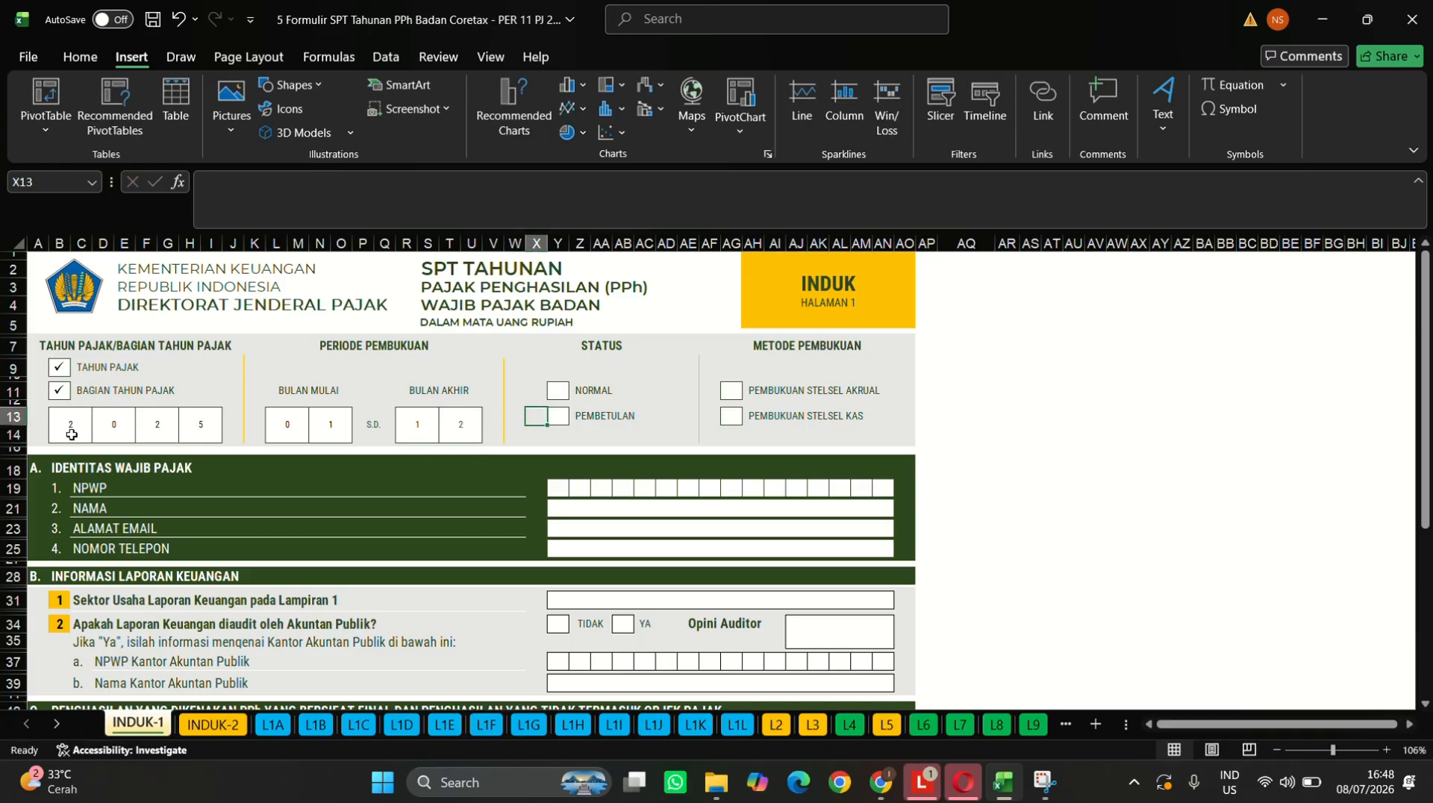
# - Paste the check mark into the NORMAL and PEMBUKUAN STELSEL AKRUAL boxes
pyautogui.press('Up')
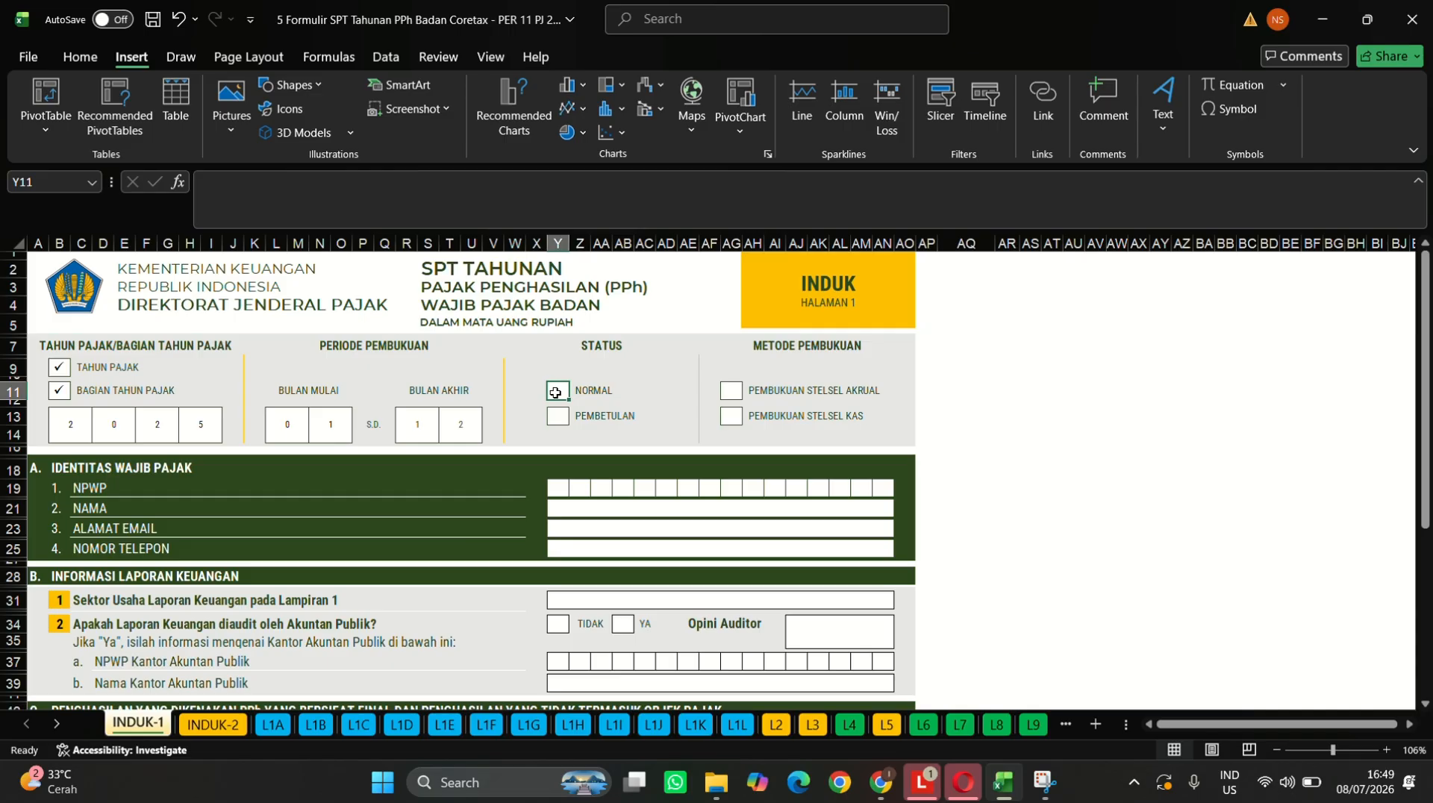
pyautogui.click(60, 390)
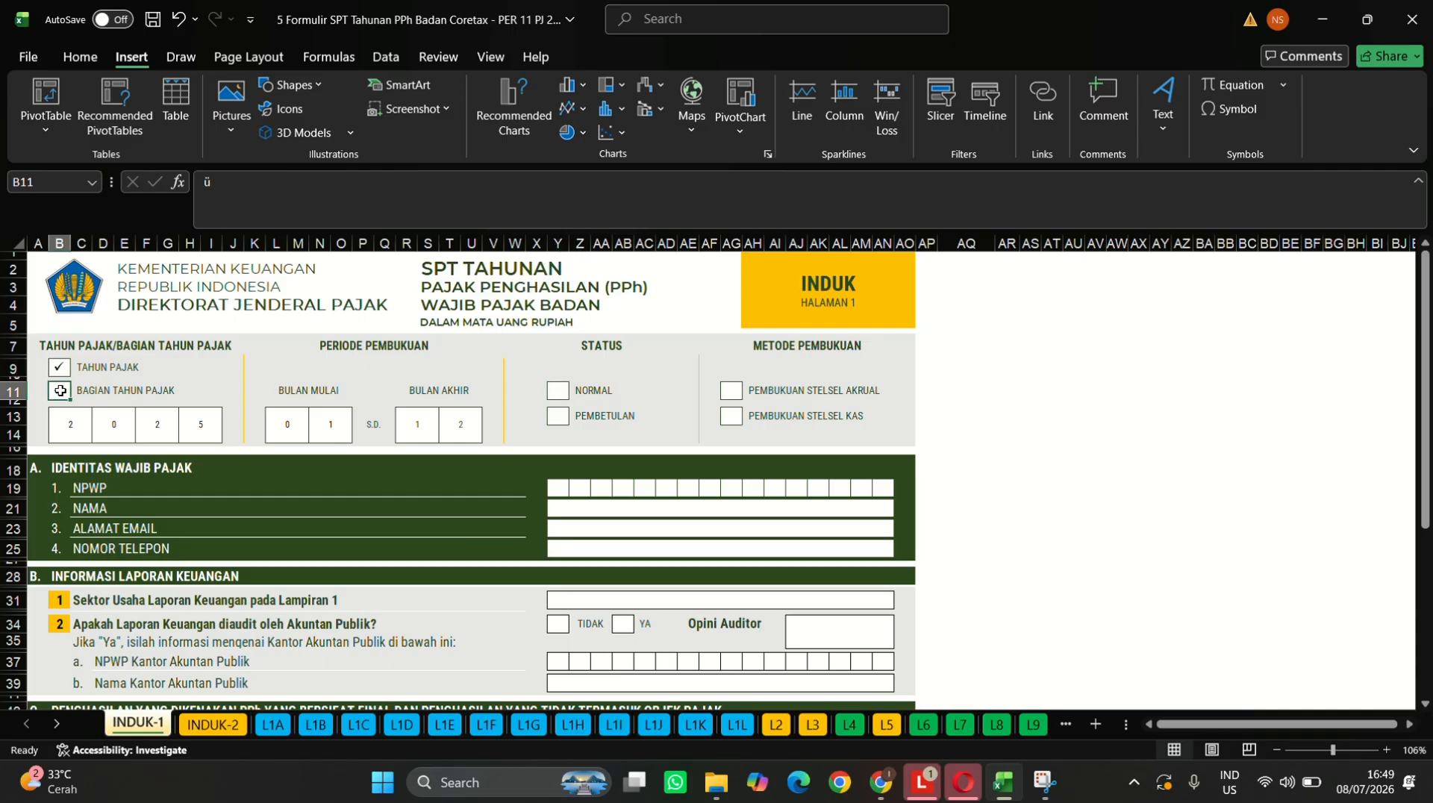
pyautogui.hotkey('ctrl', 'c')
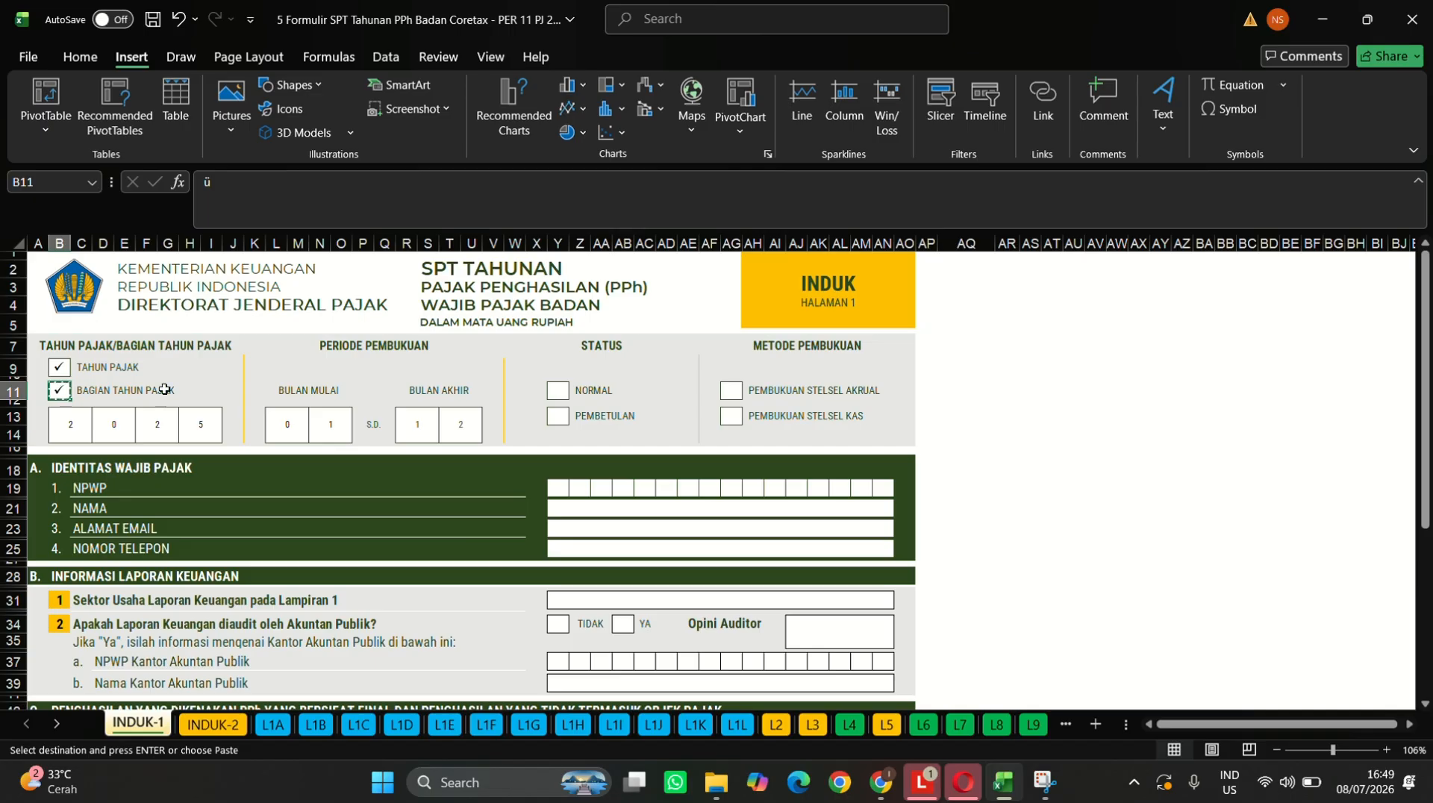
pyautogui.click(559, 391)
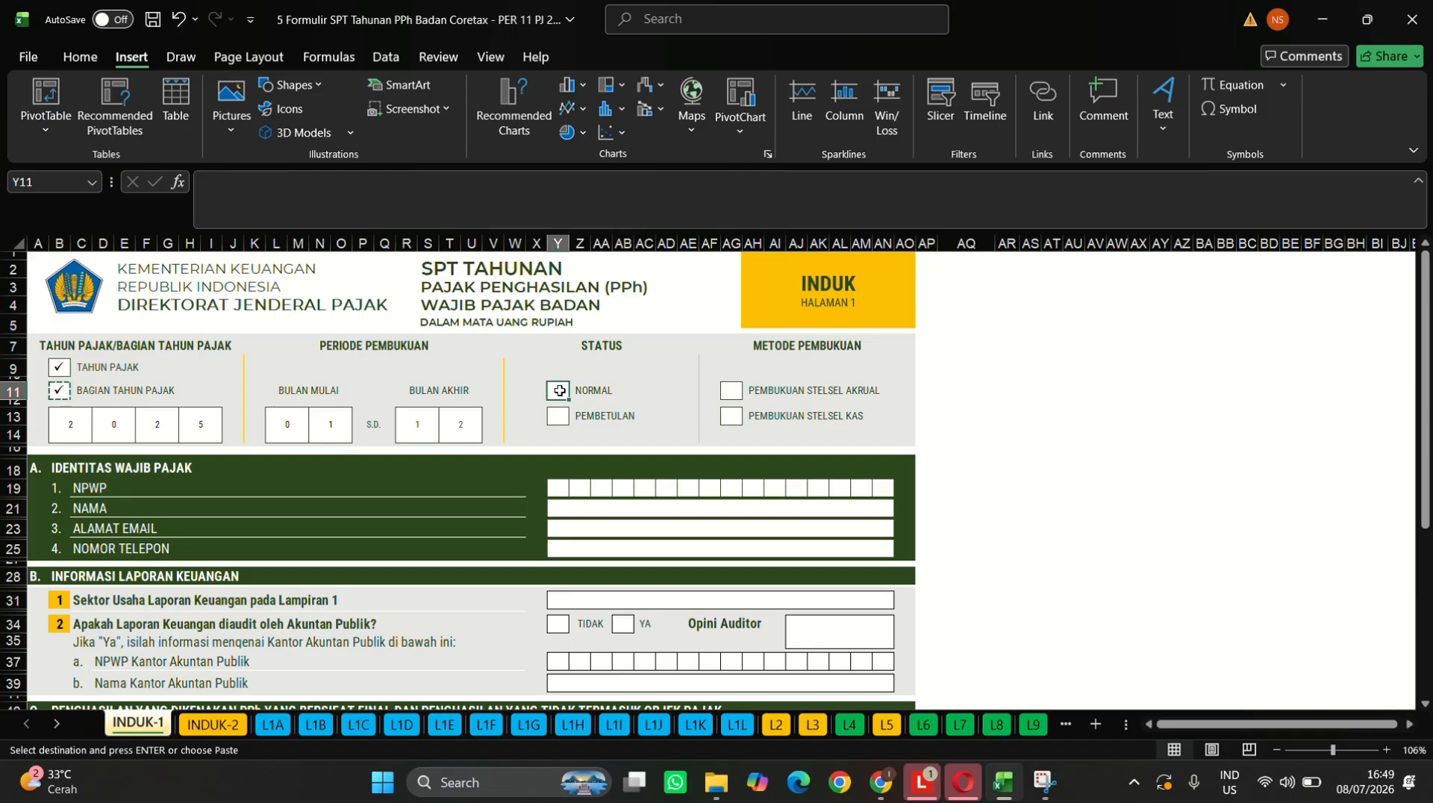
pyautogui.hotkey('ctrl', 'v')
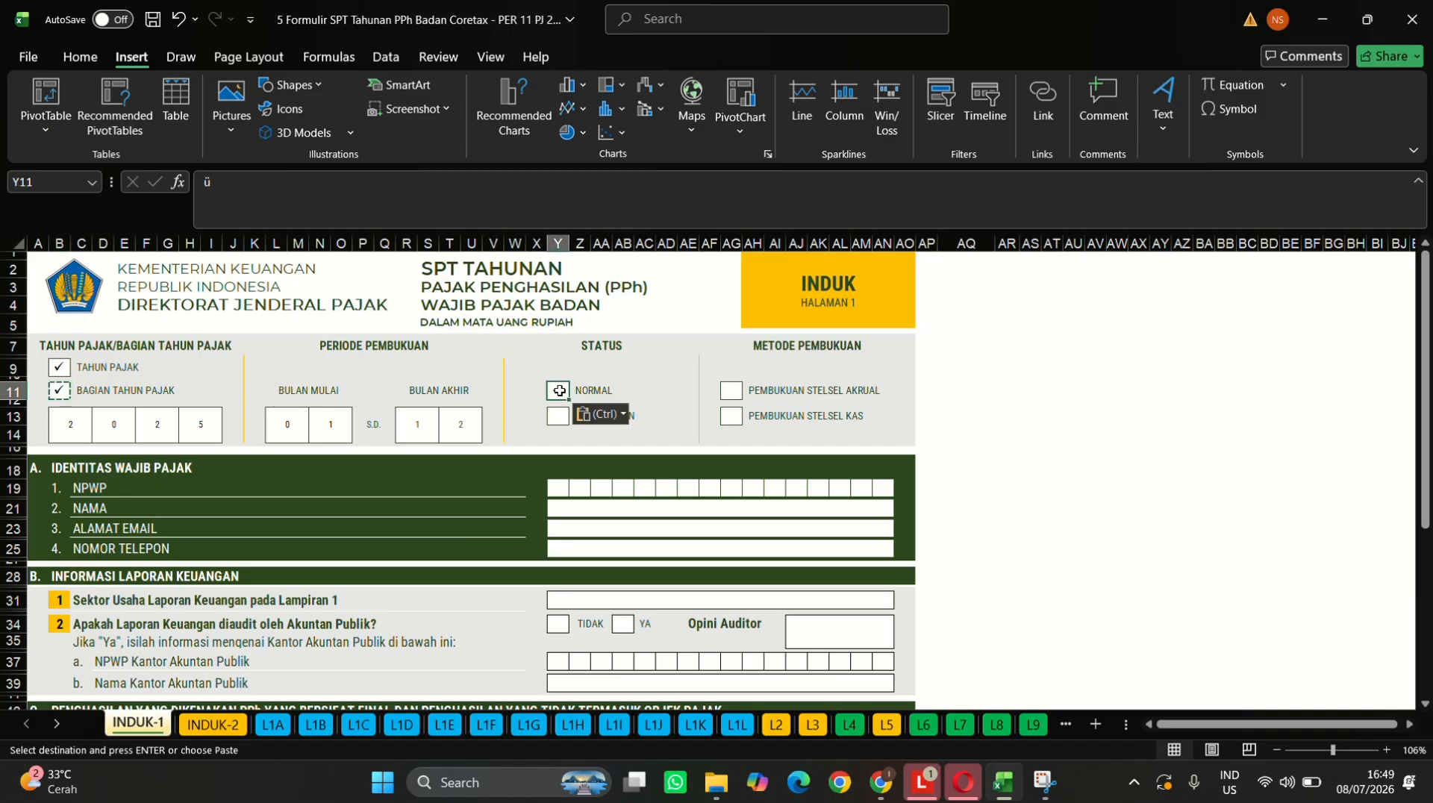
pyautogui.click(732, 390)
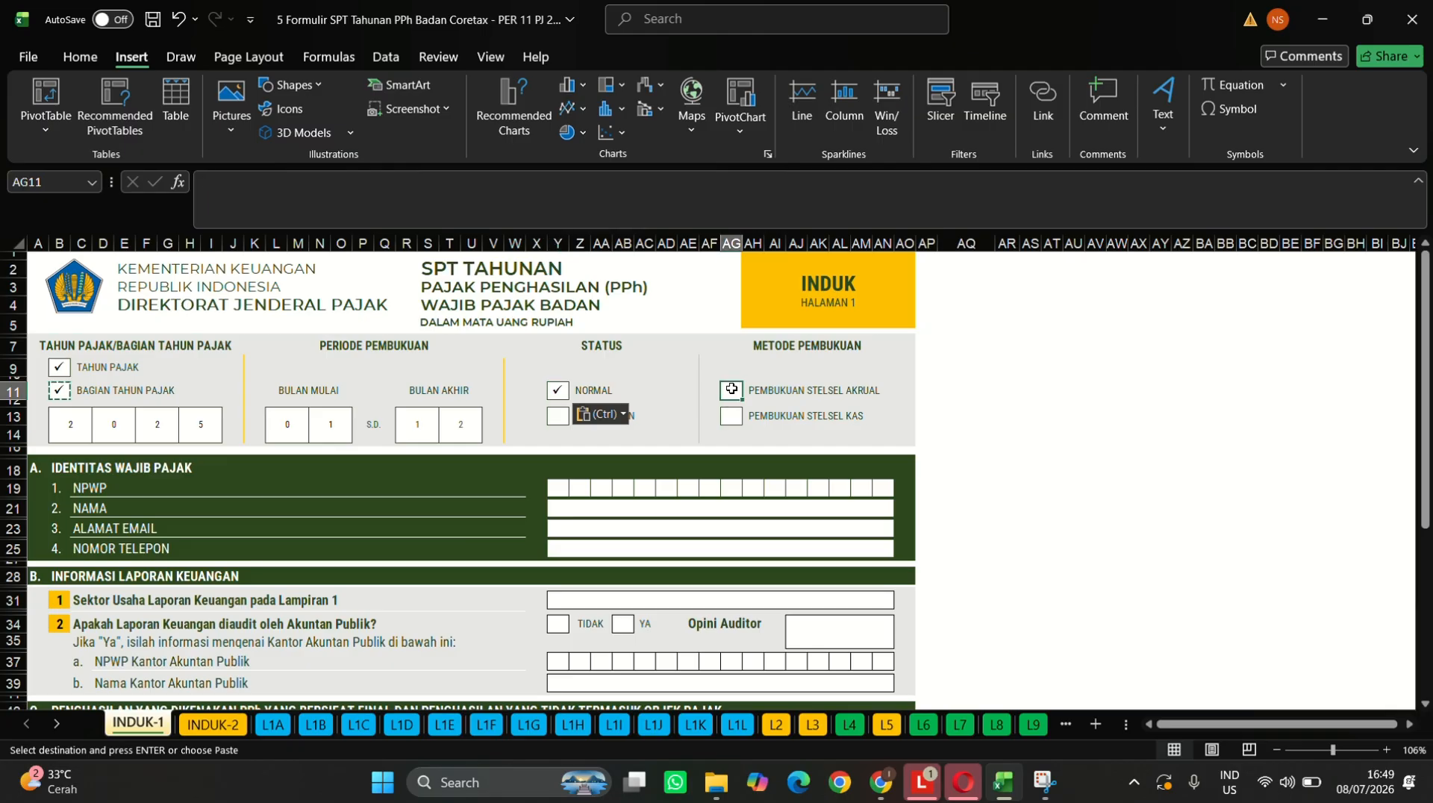
pyautogui.hotkey('ctrl', 'v')
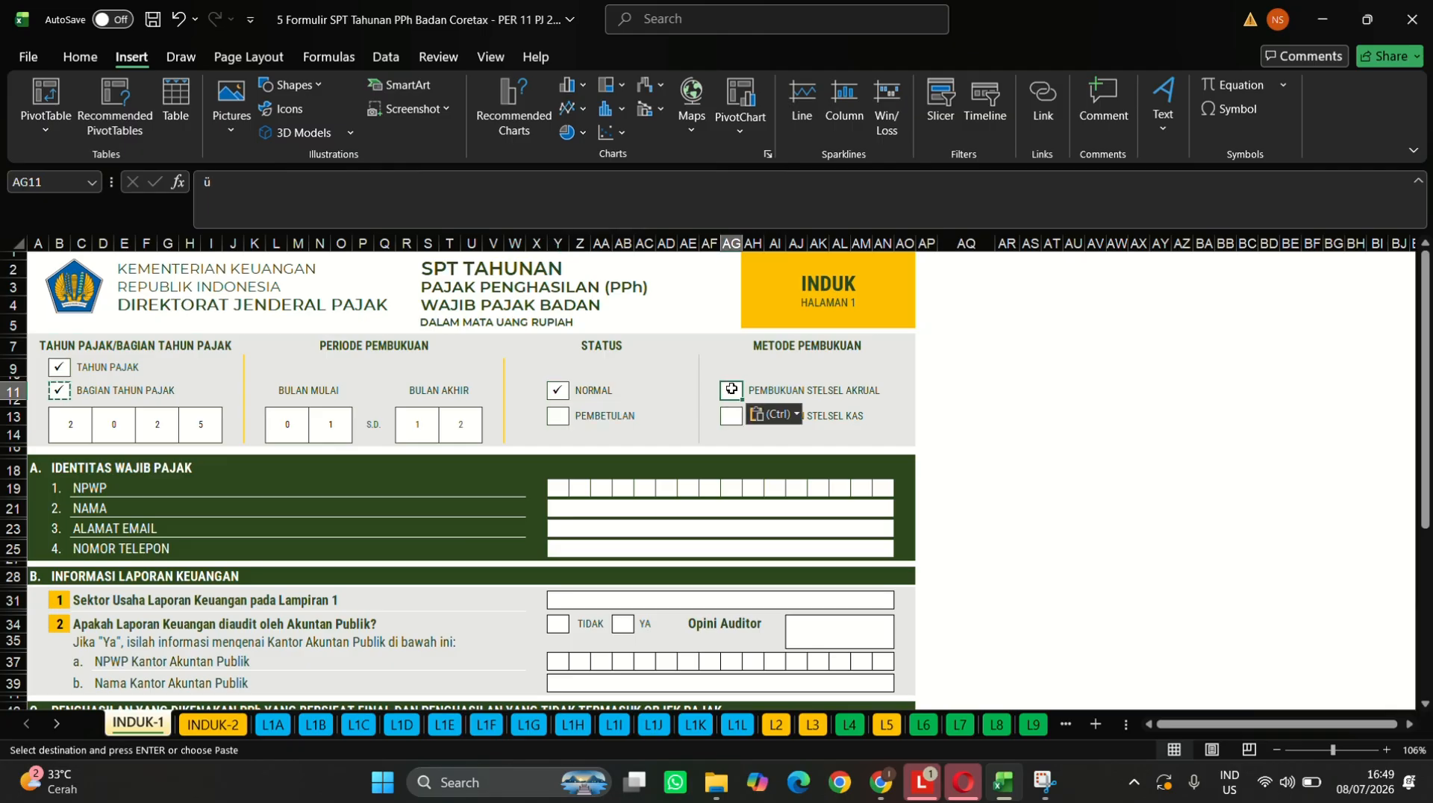
pyautogui.click(564, 490)
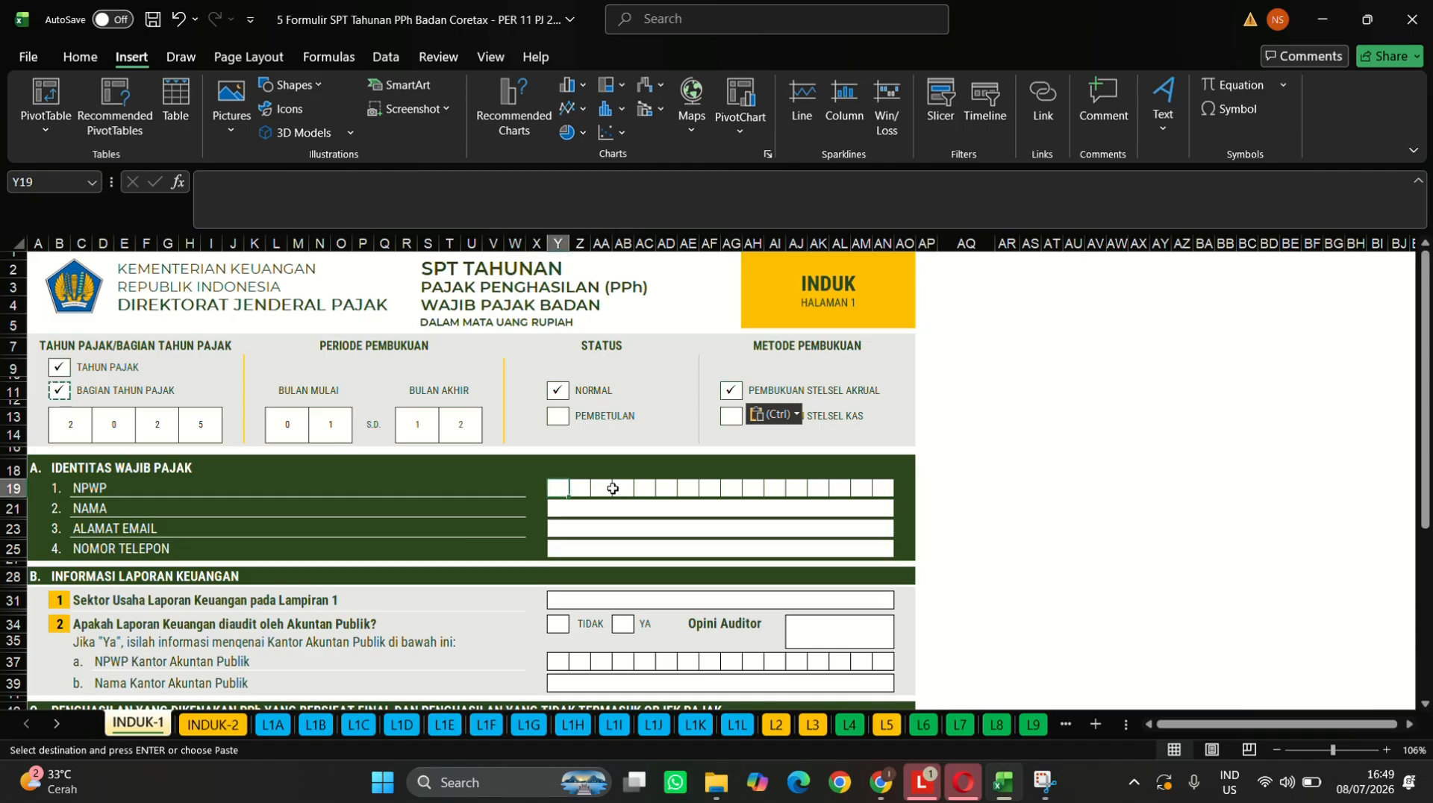
# - Enter 0 in the first NPWP box, then select and format the NPWP digit boxes
pyautogui.write('0')
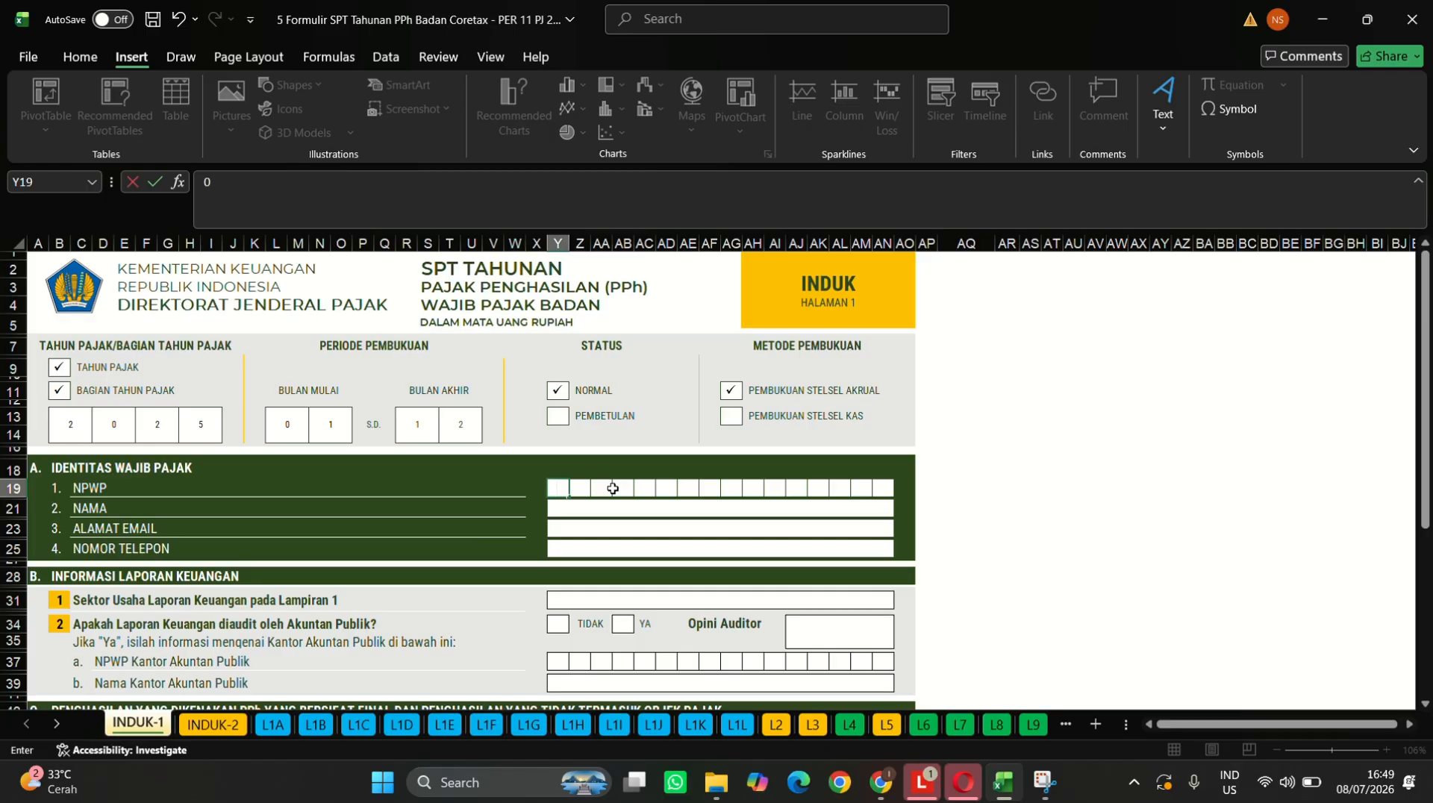
pyautogui.press('Tab')
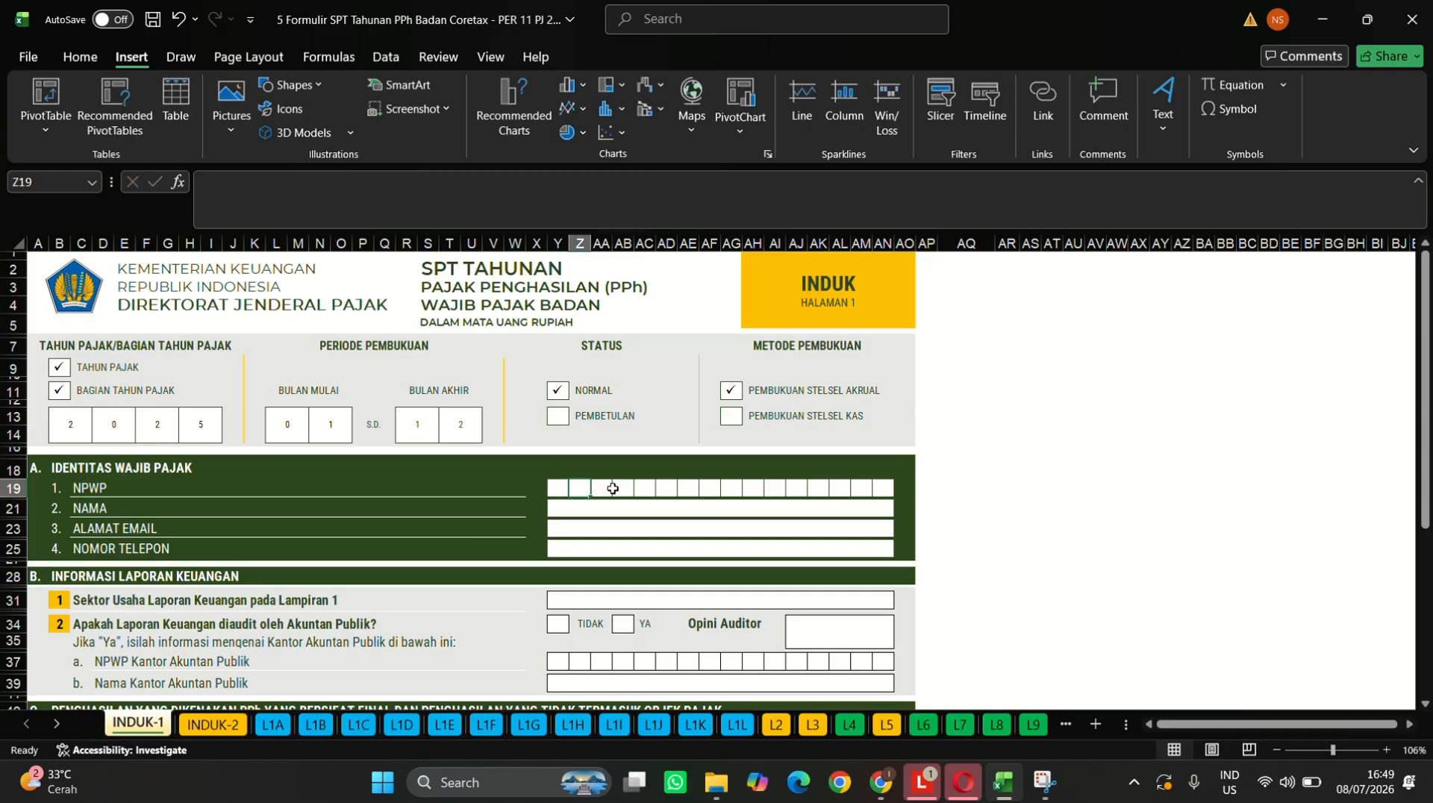
pyautogui.moveTo(558, 488); pyautogui.dragTo(874, 491)
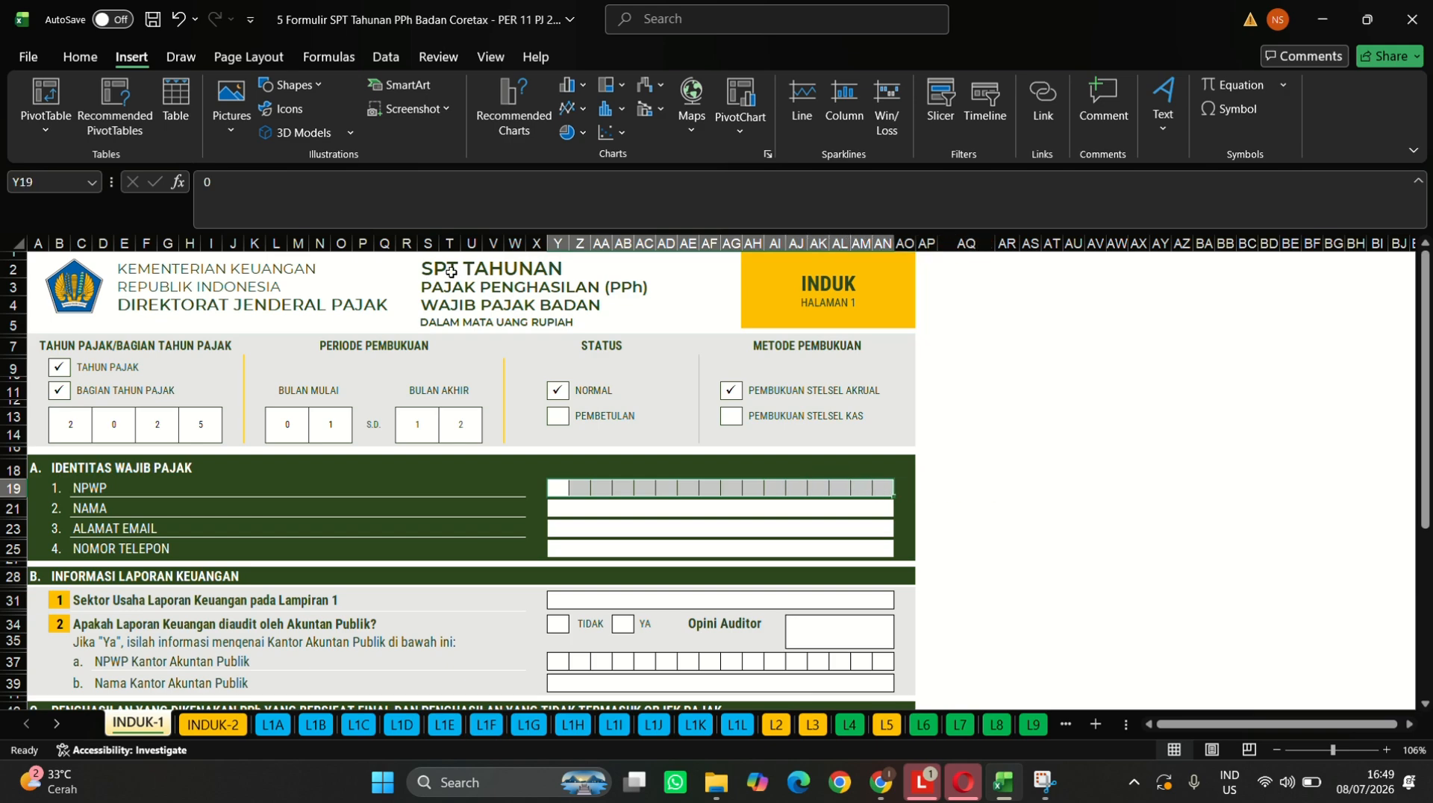
pyautogui.click(91, 59)
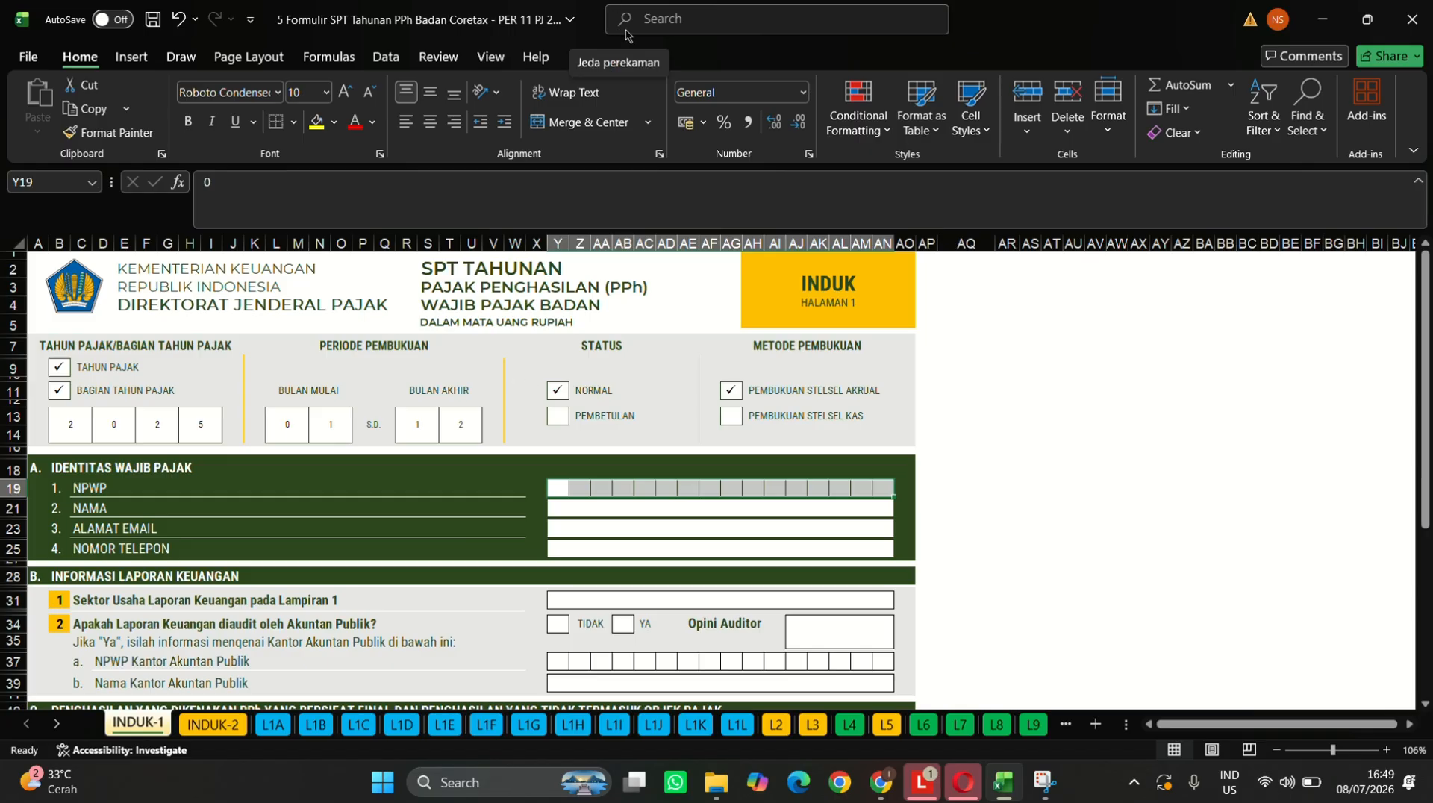
pyautogui.click(623, 35)
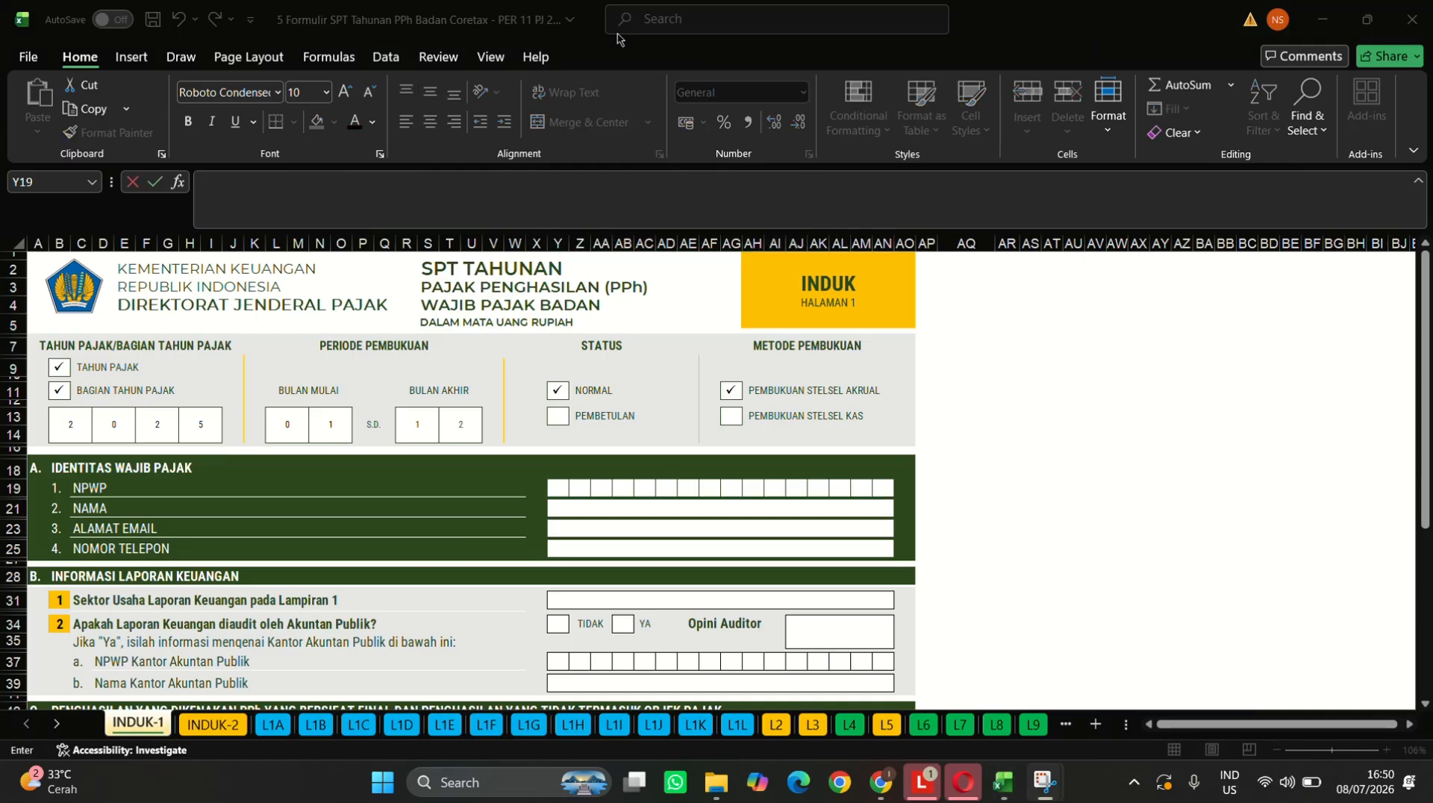
# - Type the company's 16-digit tax number across the NPWP boxes, one digit each
pyautogui.click(558, 488)
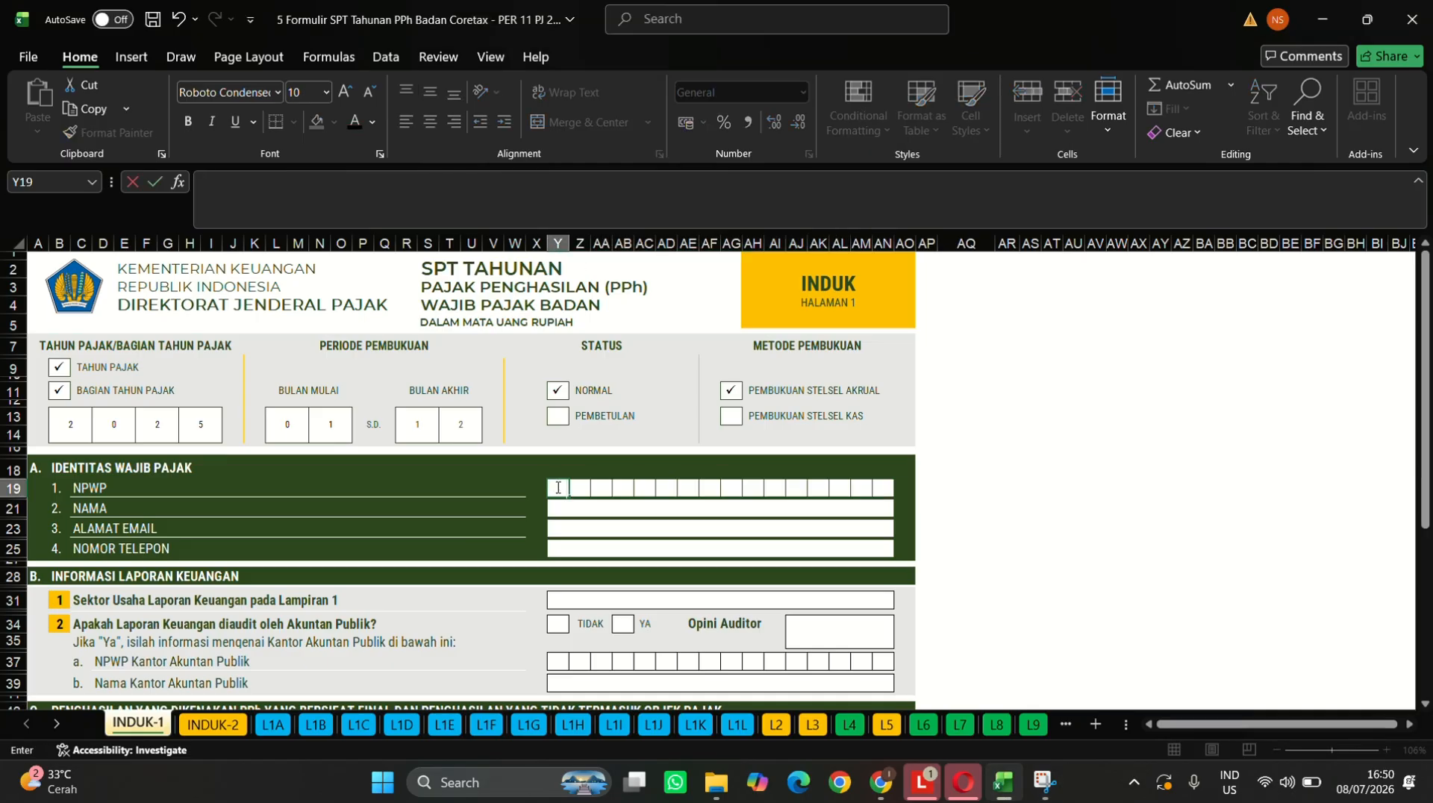
pyautogui.press('Tab')
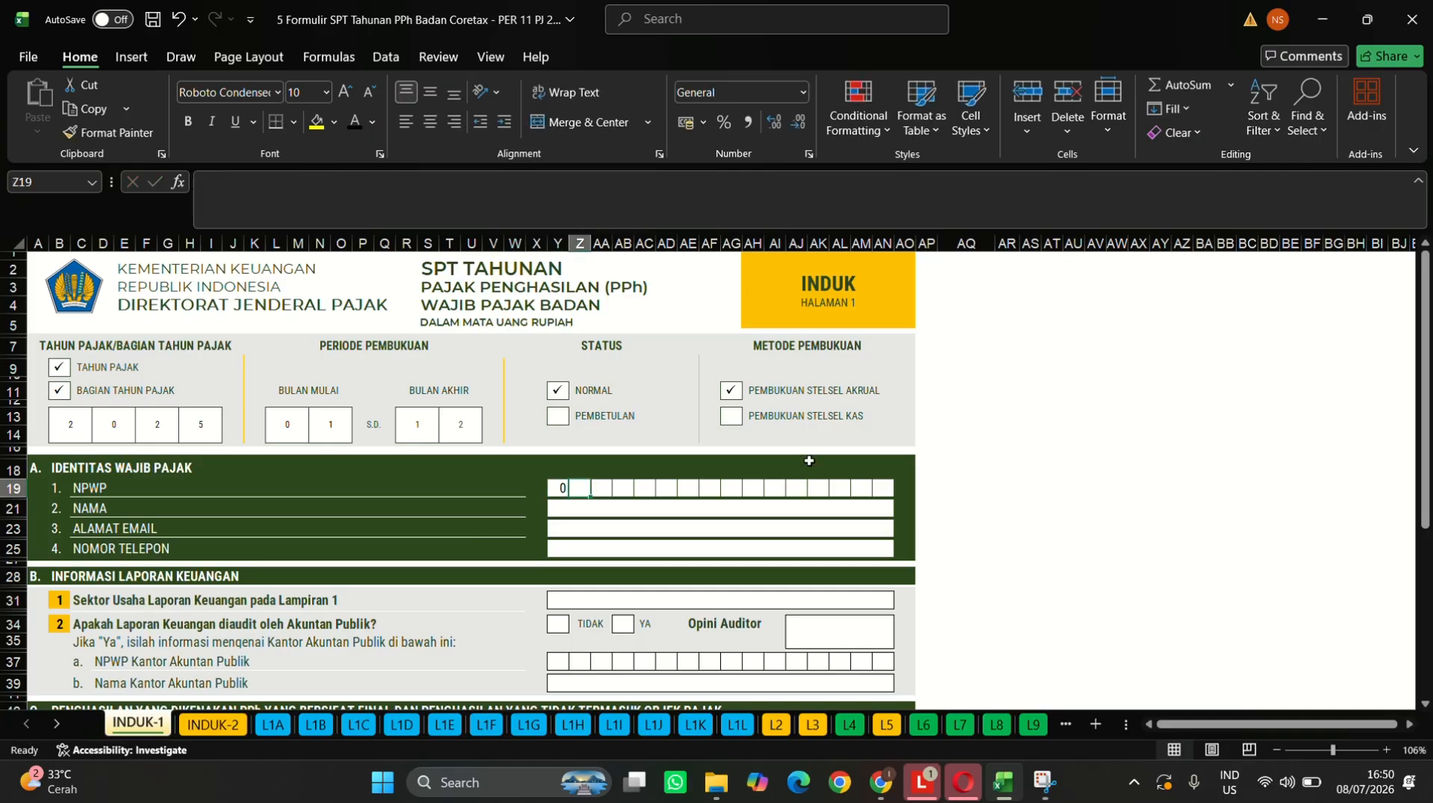
pyautogui.press('Tab')
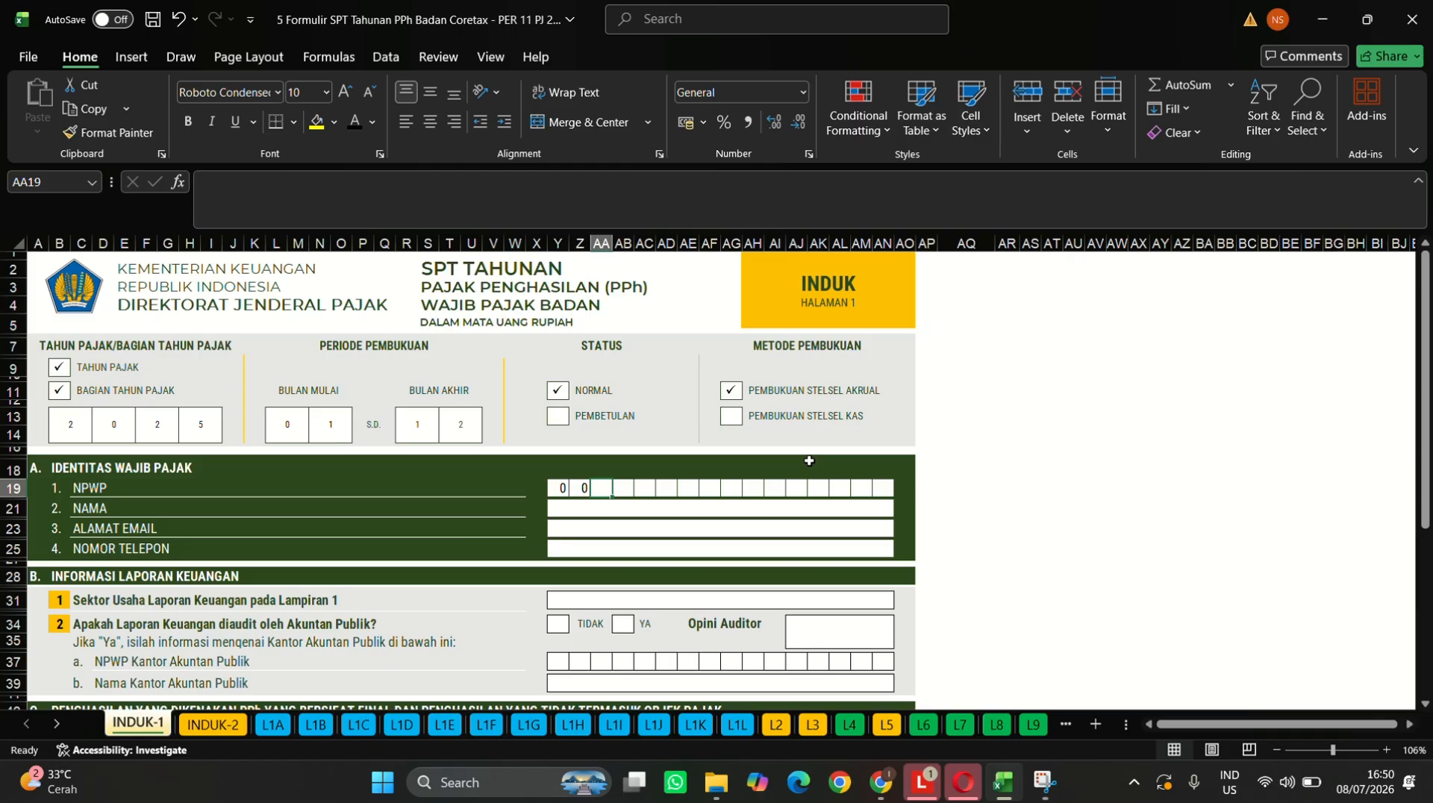
pyautogui.press('Tab')
pyautogui.press('Tab')
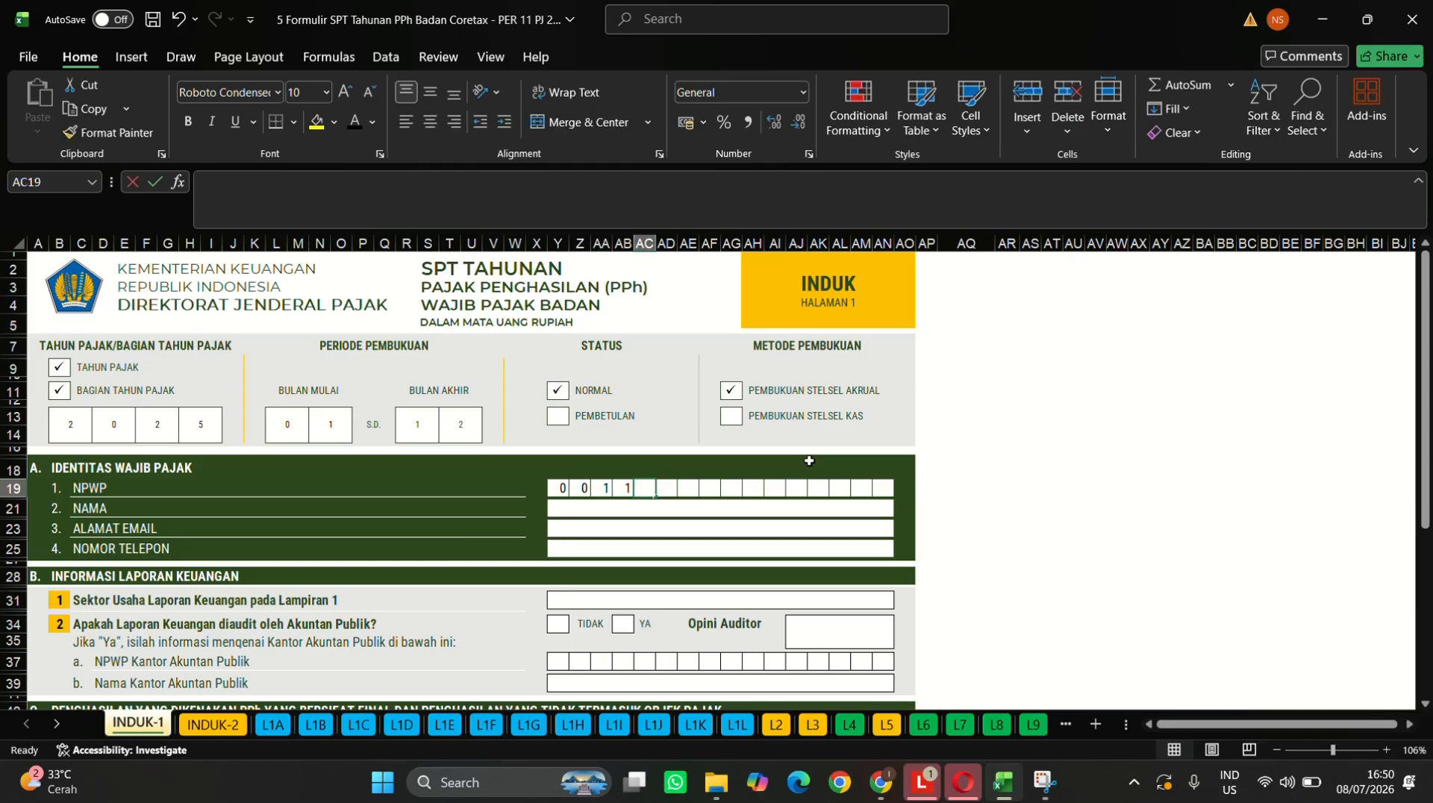
pyautogui.press('Tab')
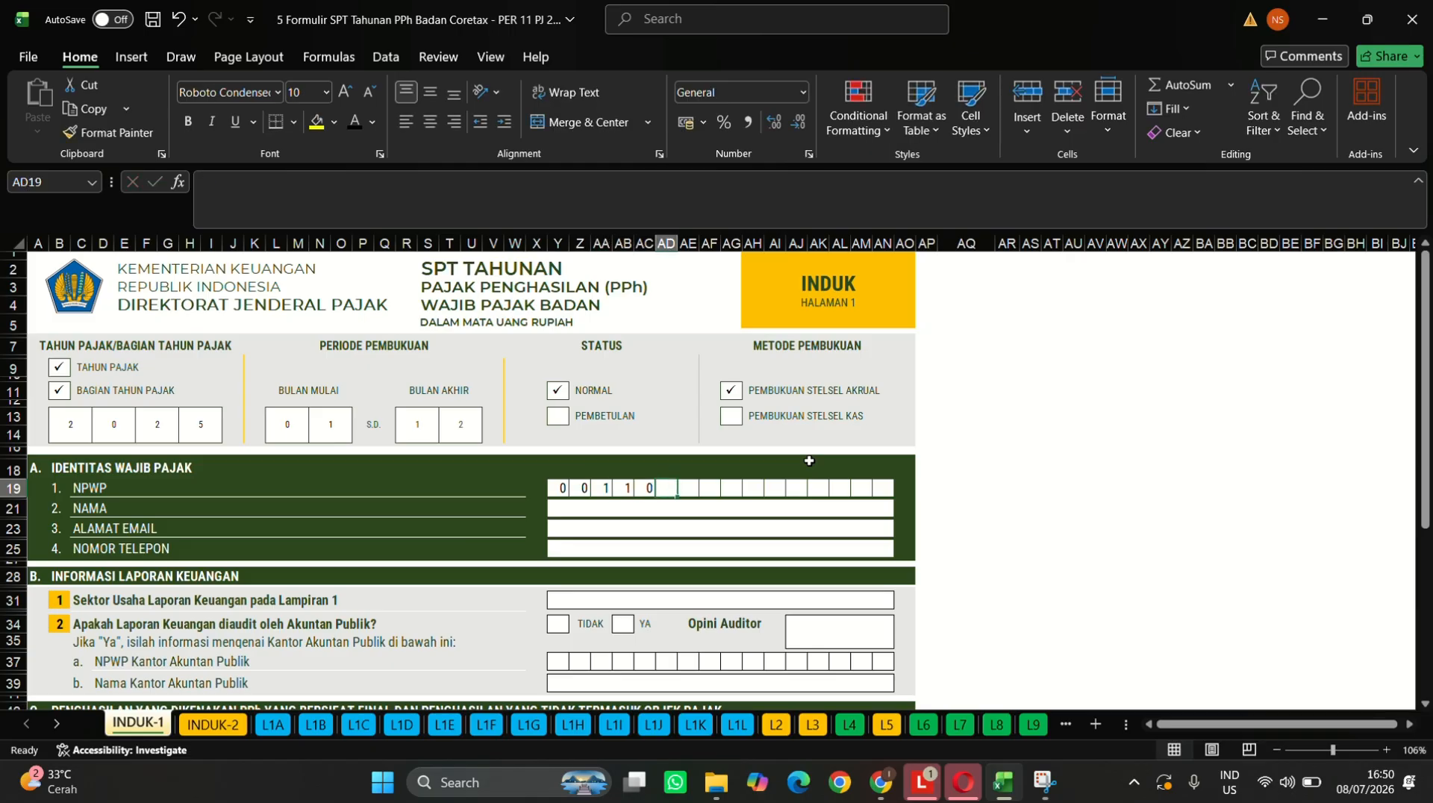
pyautogui.press('Tab')
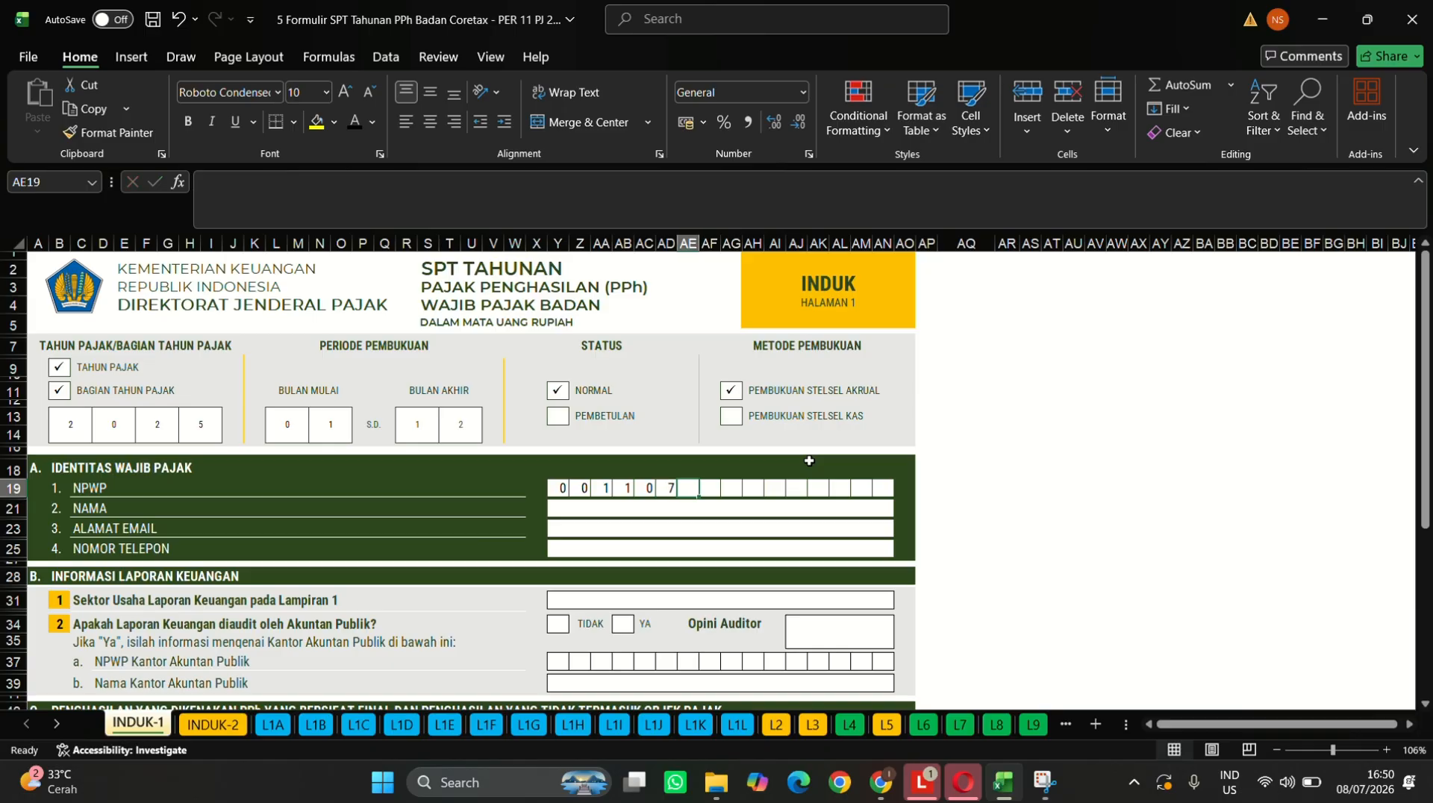
pyautogui.press('Tab')
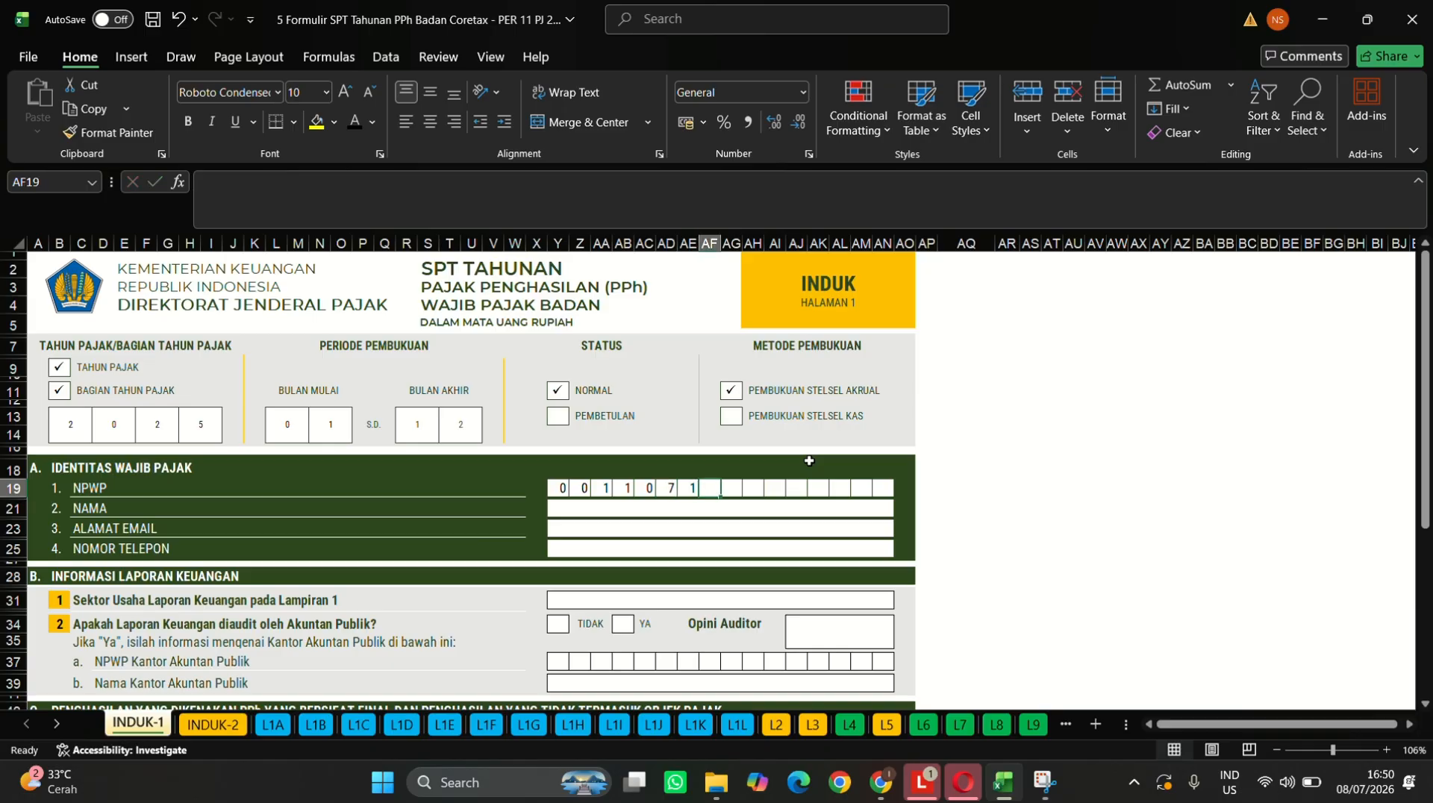
pyautogui.press('Tab')
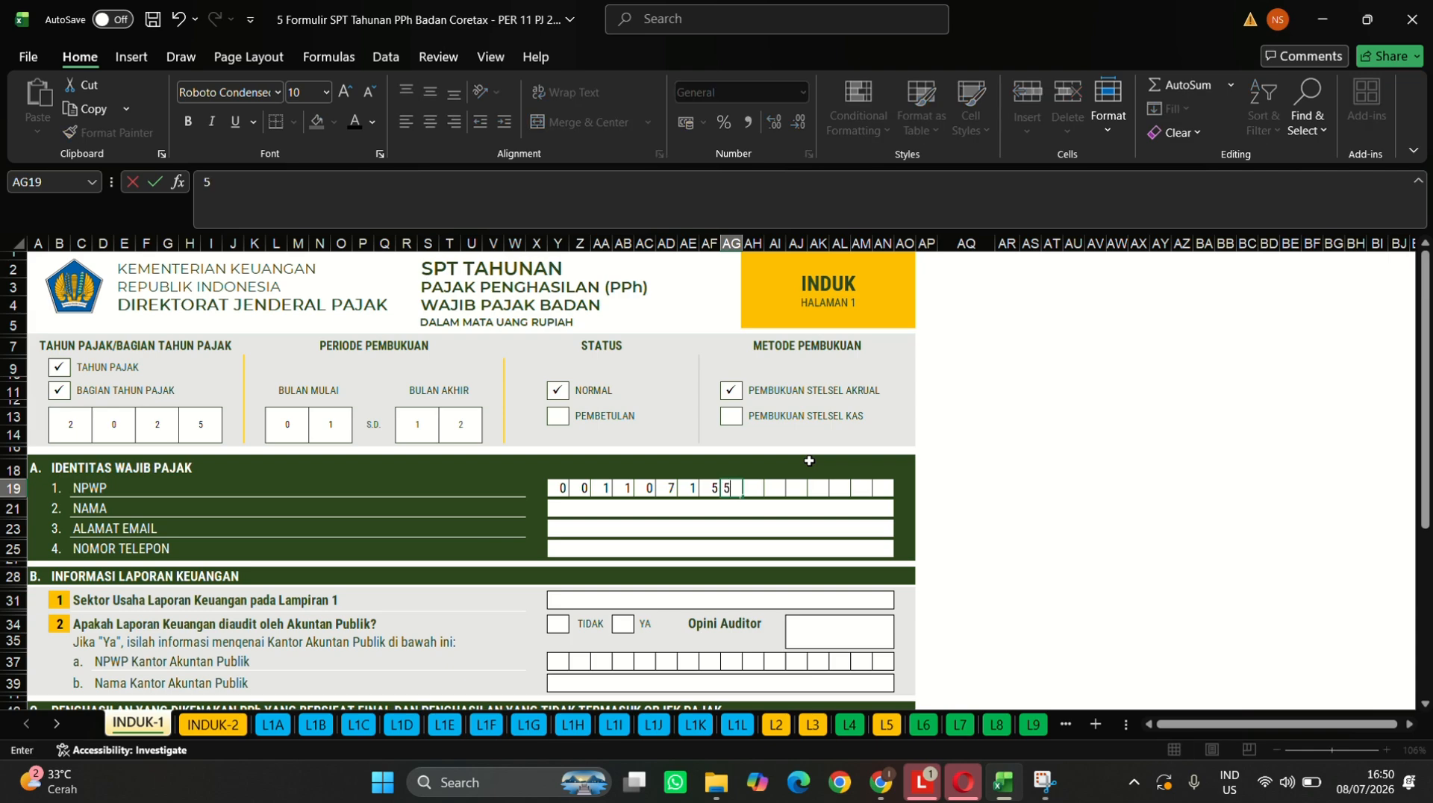
pyautogui.press('Tab')
pyautogui.press('Tab')
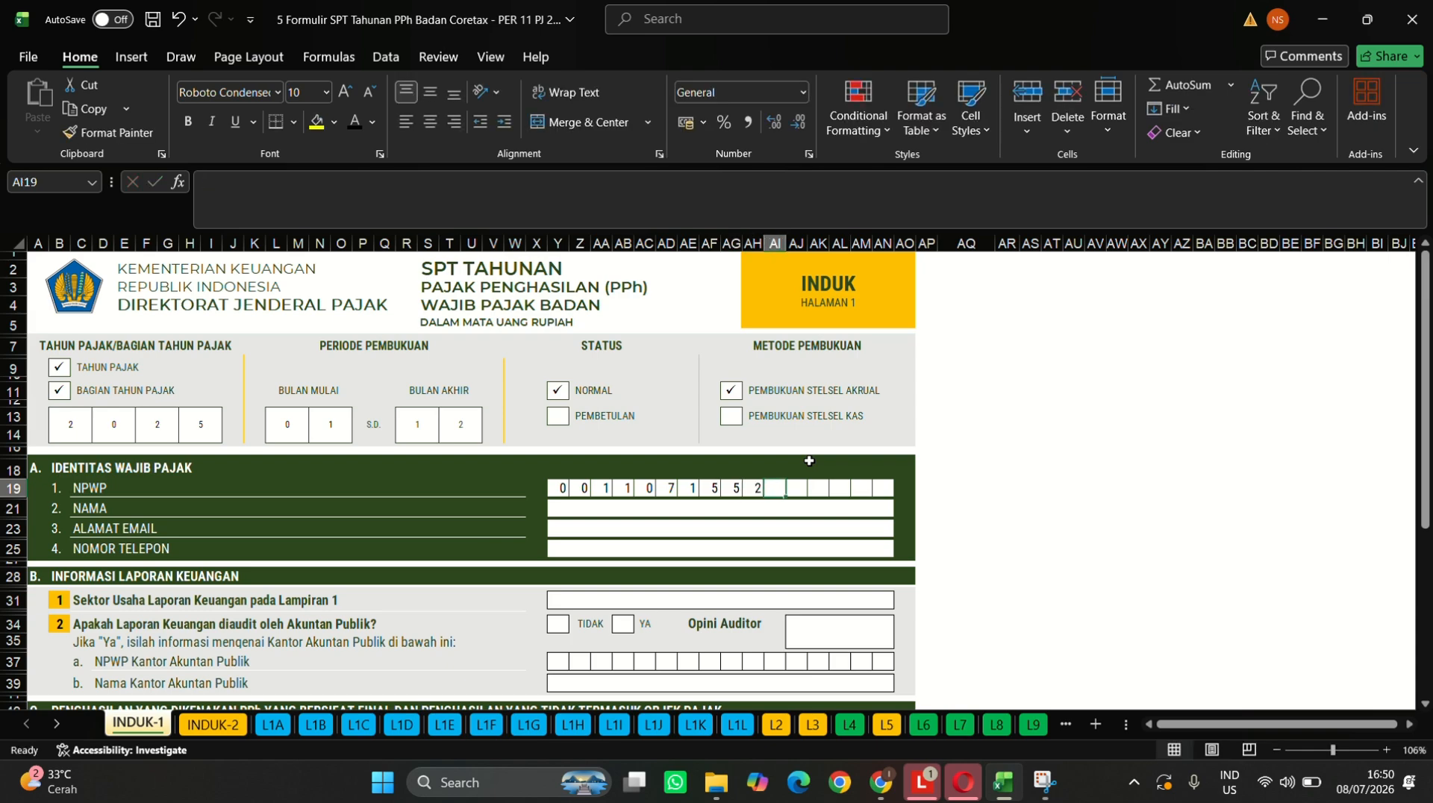
pyautogui.press('Tab')
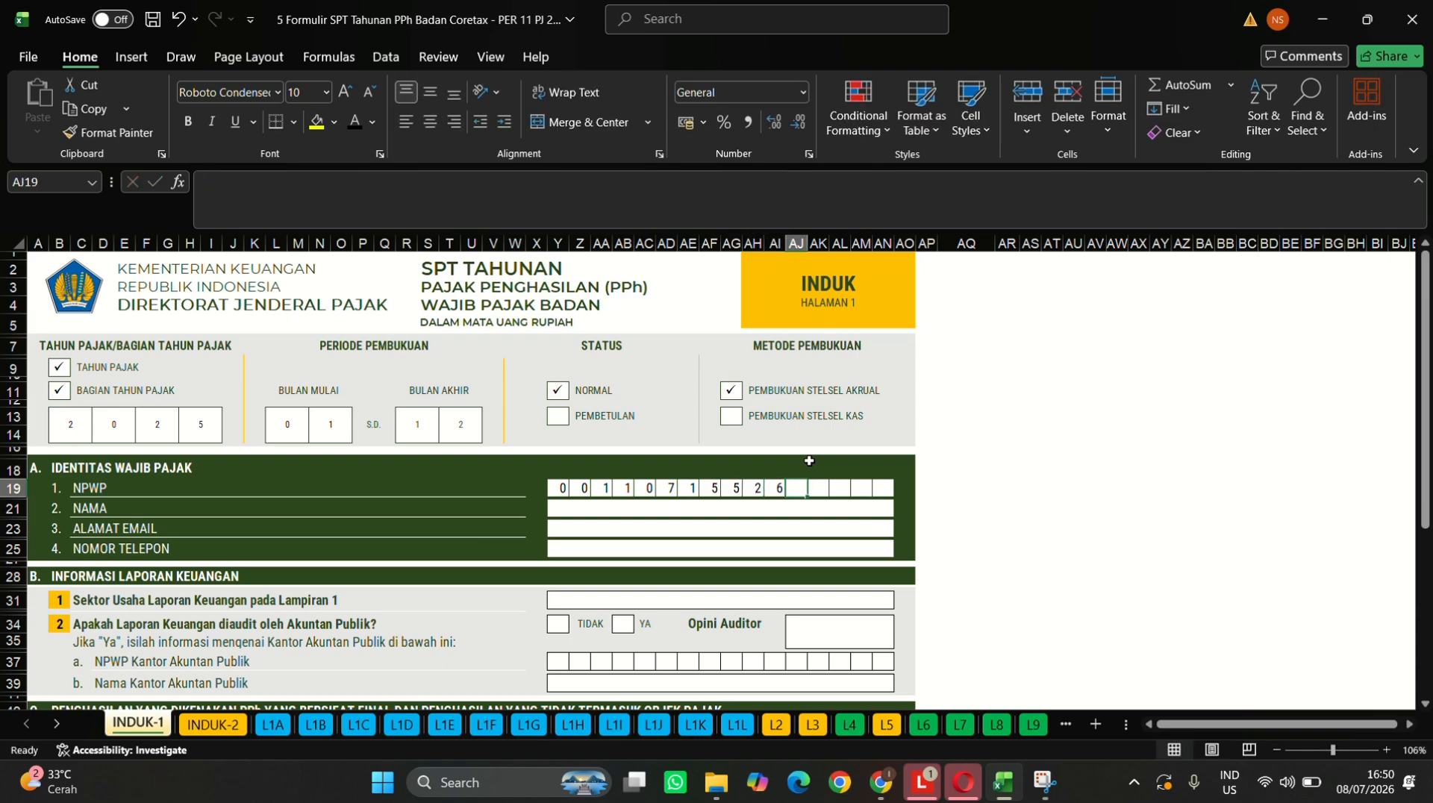
pyautogui.press('Tab')
pyautogui.press('Tab')
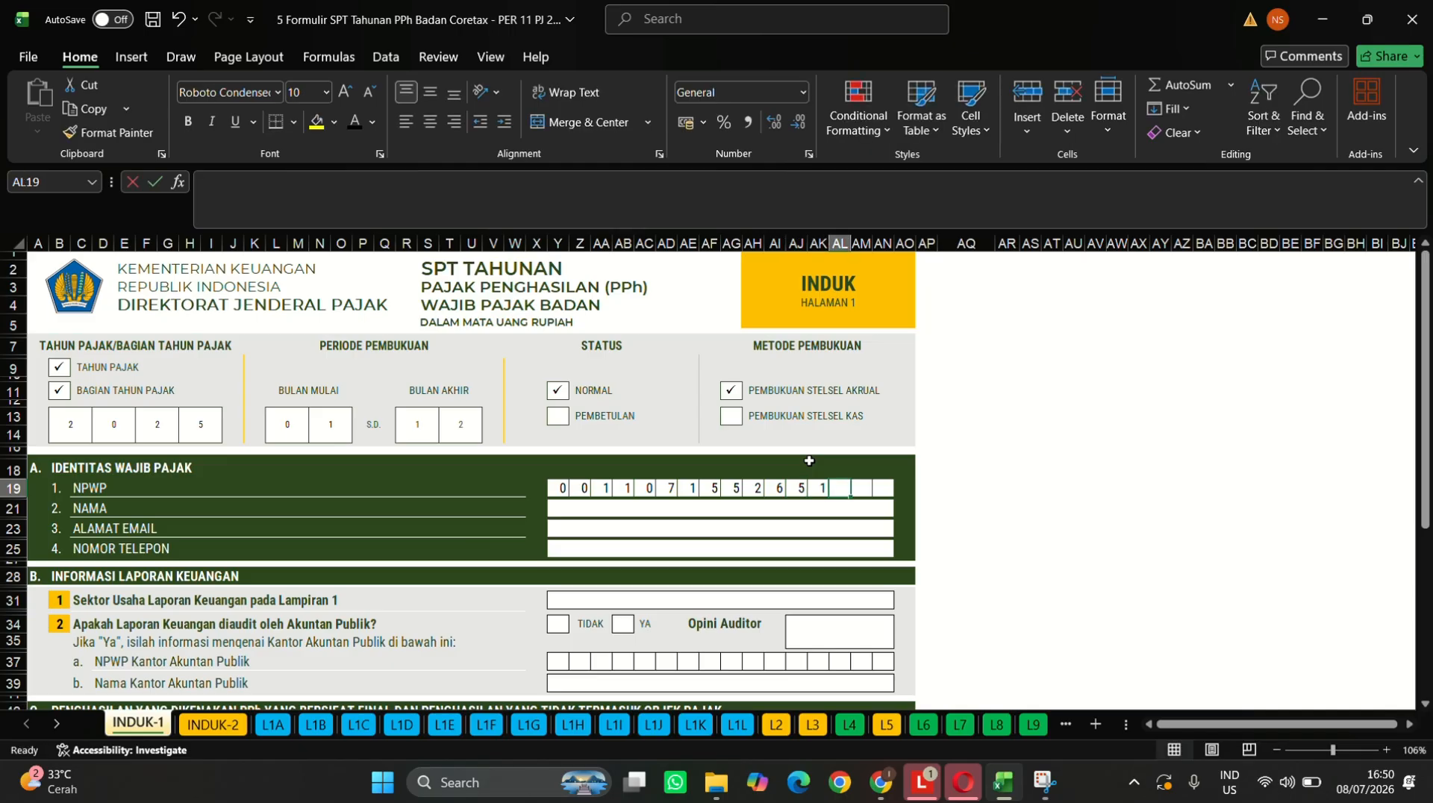
pyautogui.press('Tab')
pyautogui.press('Tab')
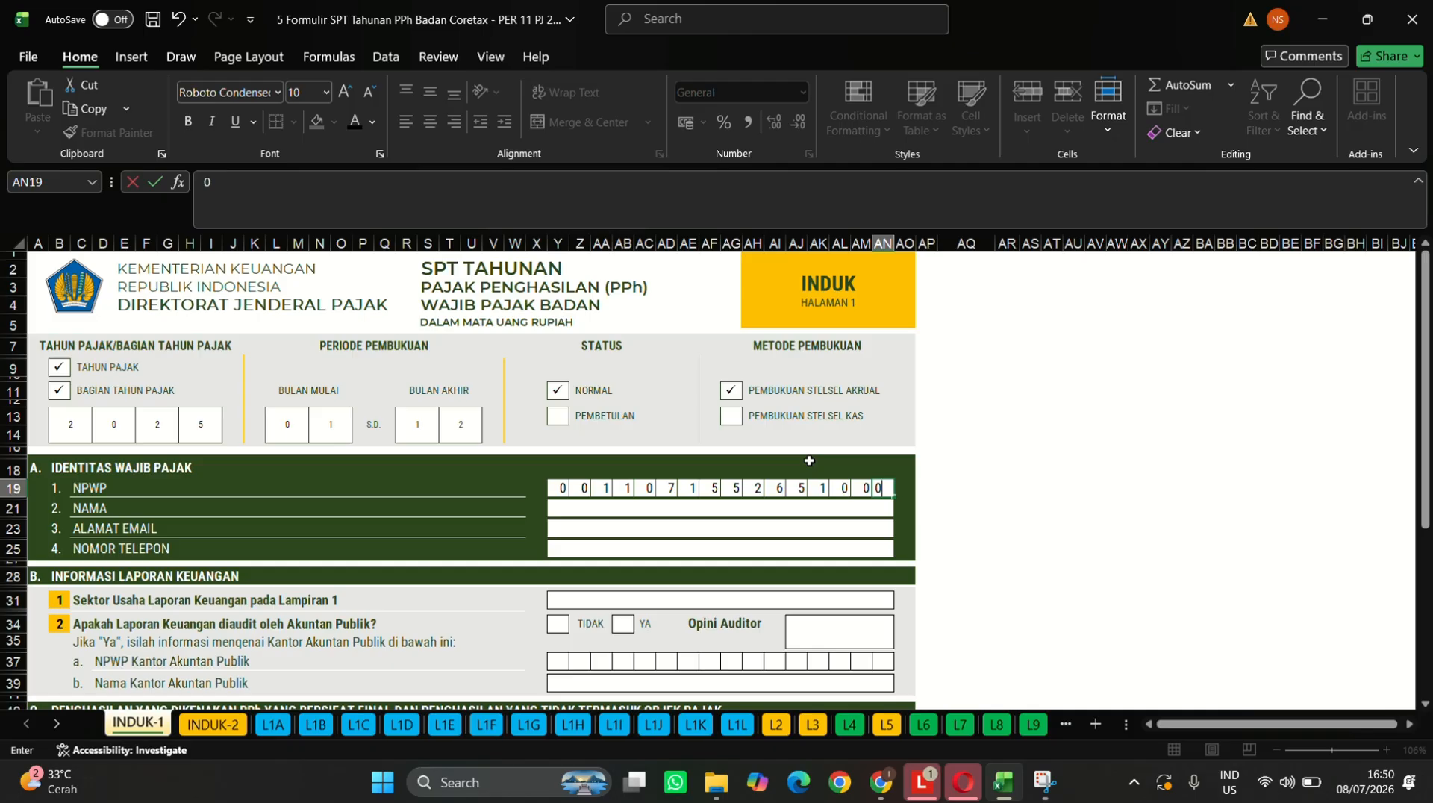
pyautogui.click(561, 507)
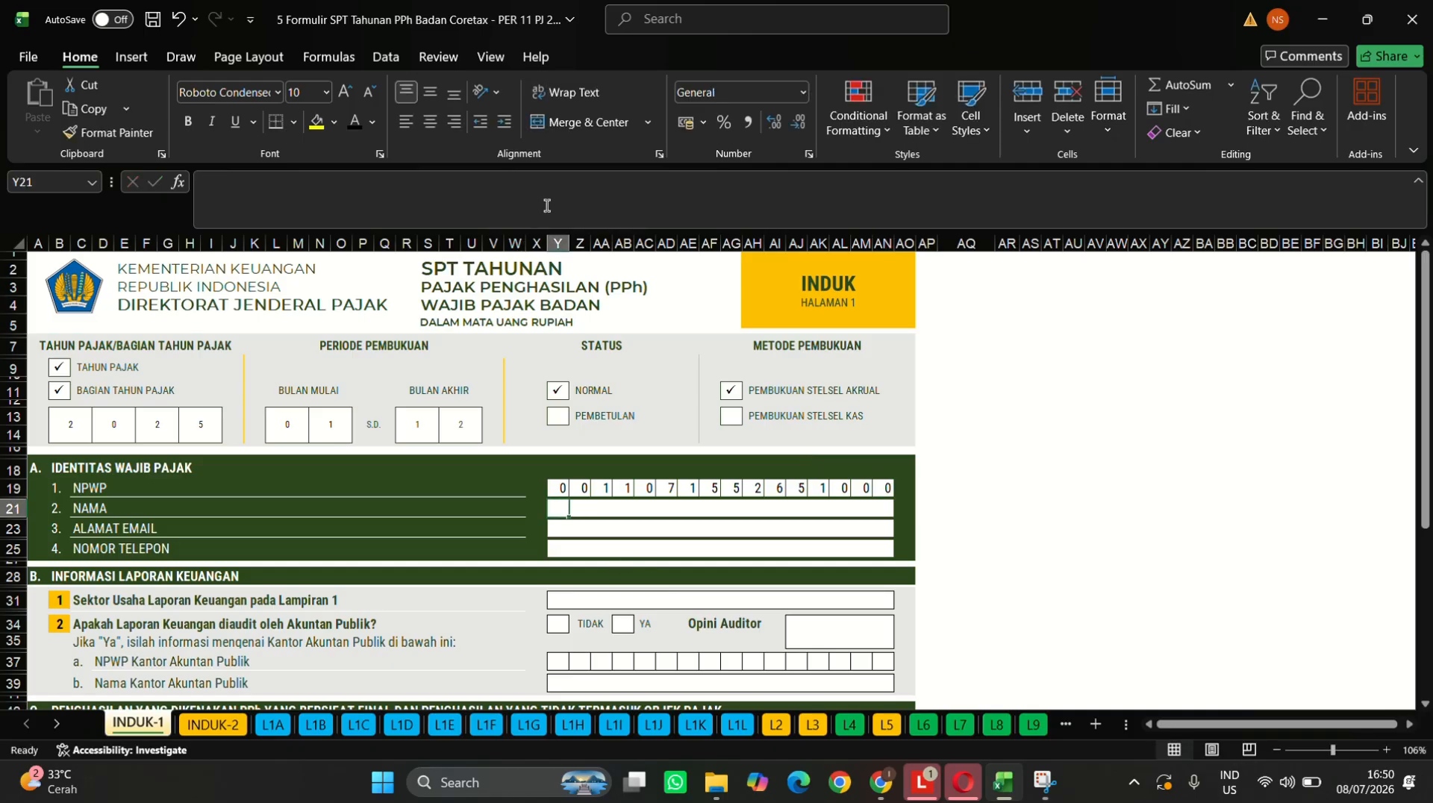
# - Type 'PT Gudang Garam' into the NAMA field
pyautogui.write('P')
pyautogui.press('capslock')
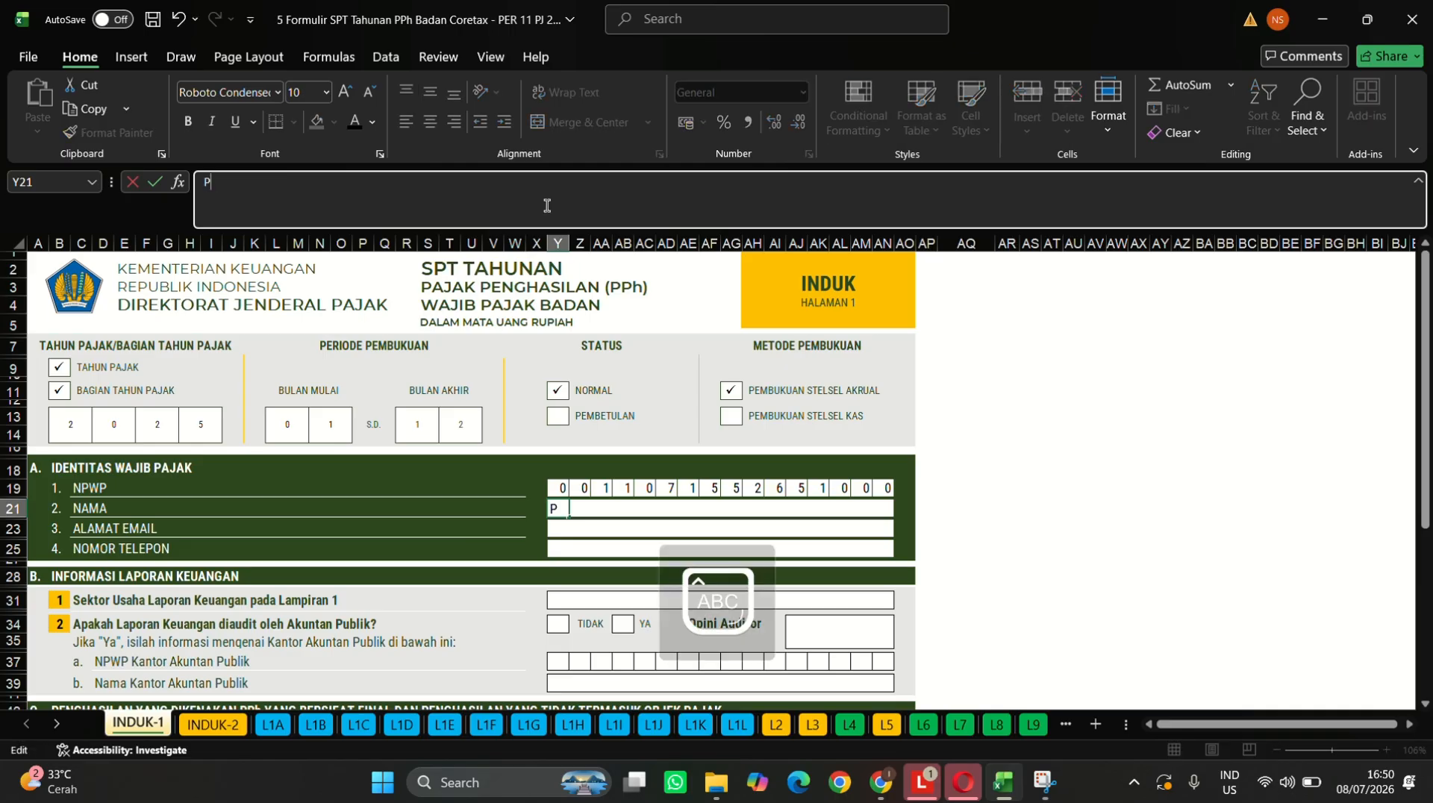
pyautogui.write('T G')
pyautogui.press('capslock')
pyautogui.write('udang Garam')
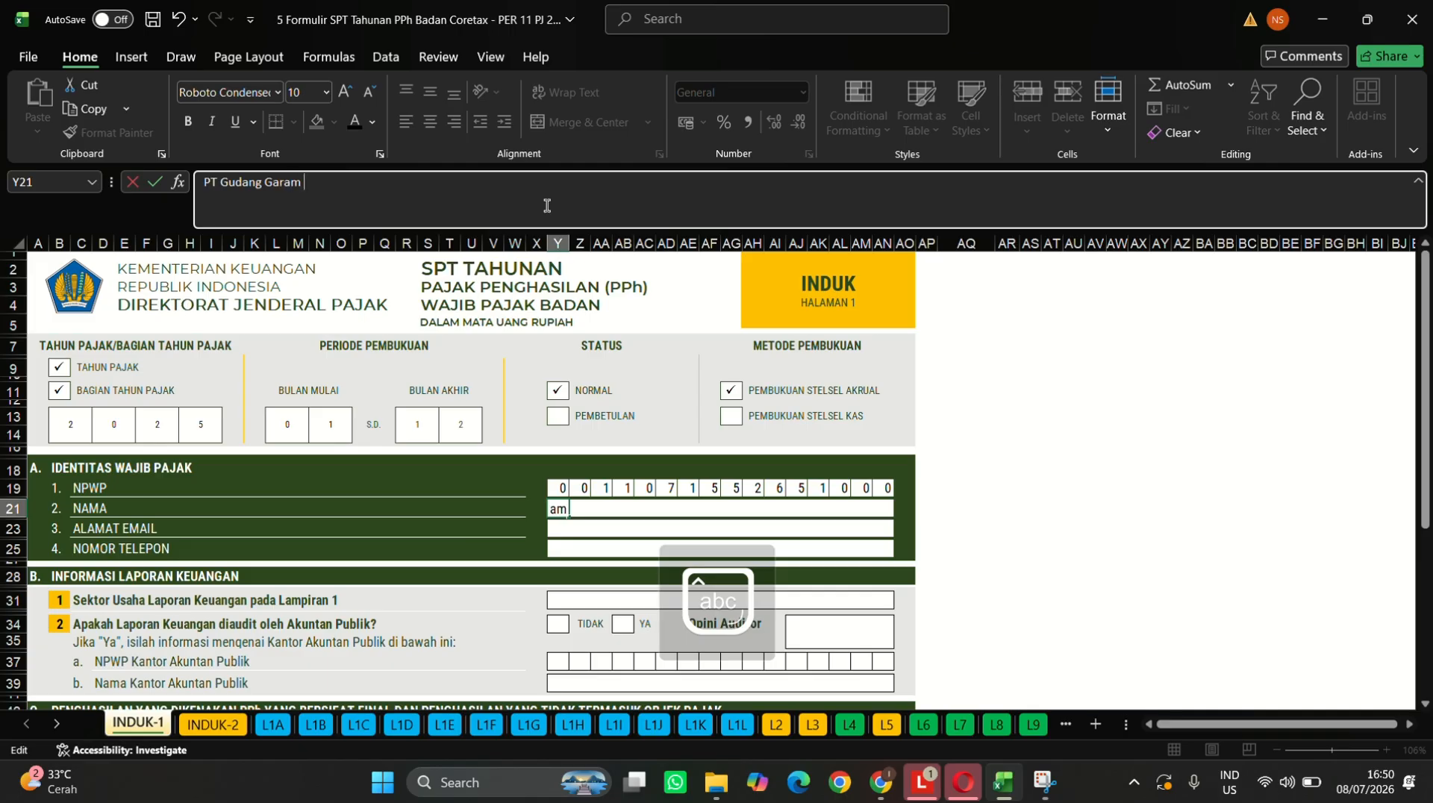
pyautogui.press('Return')
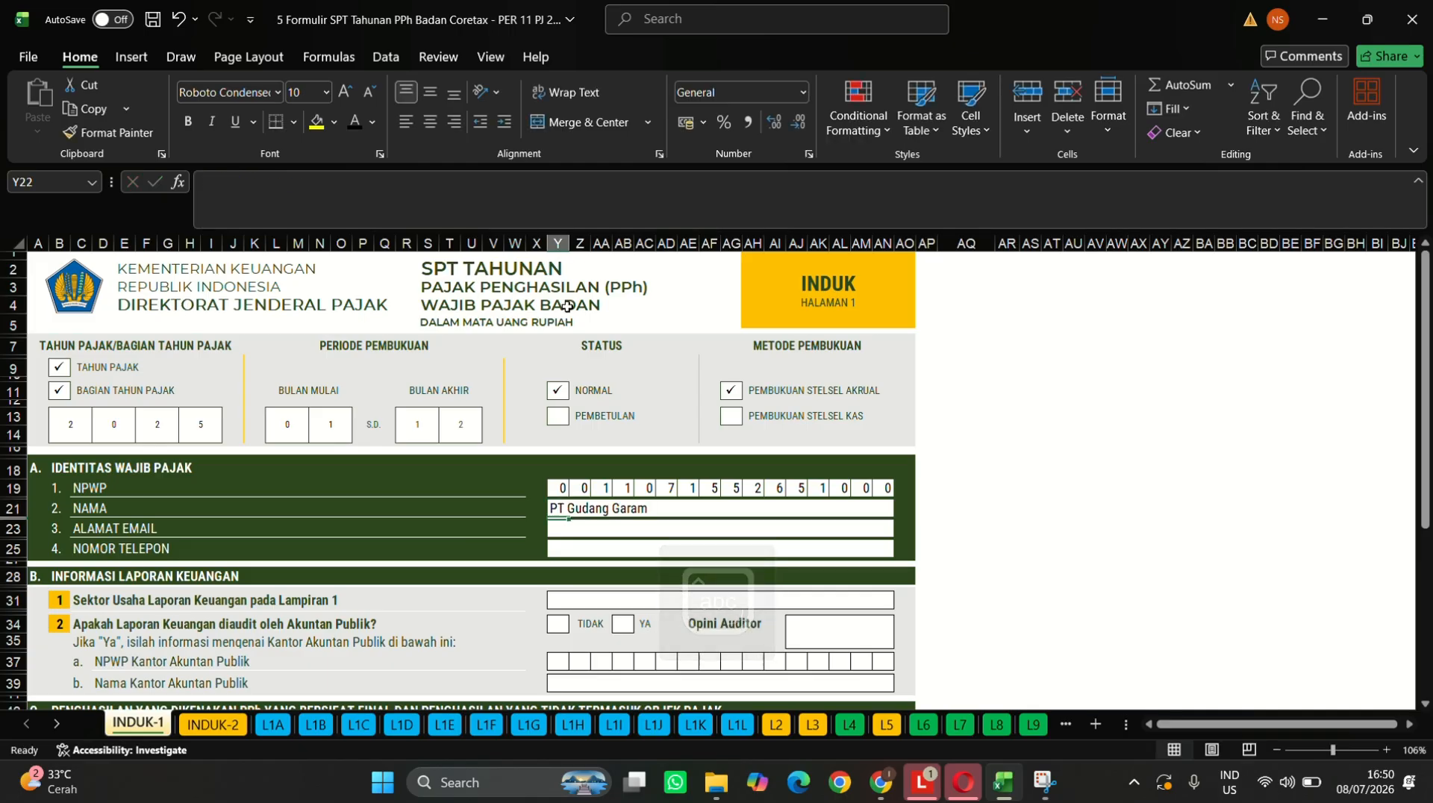
# - Enter the company's e-mail address in ALAMAT EMAIL, correcting its mistyped ending
pyautogui.click(582, 536)
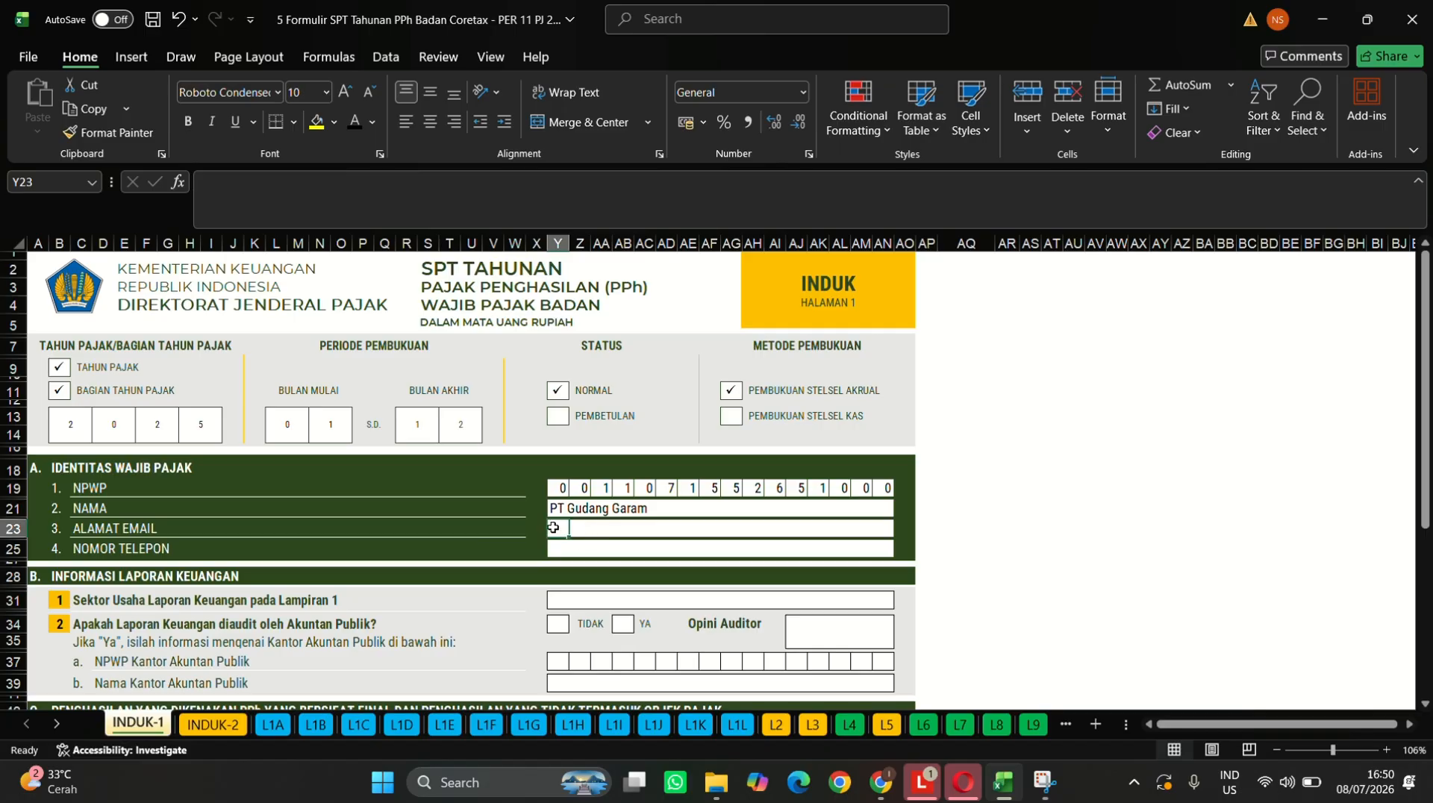
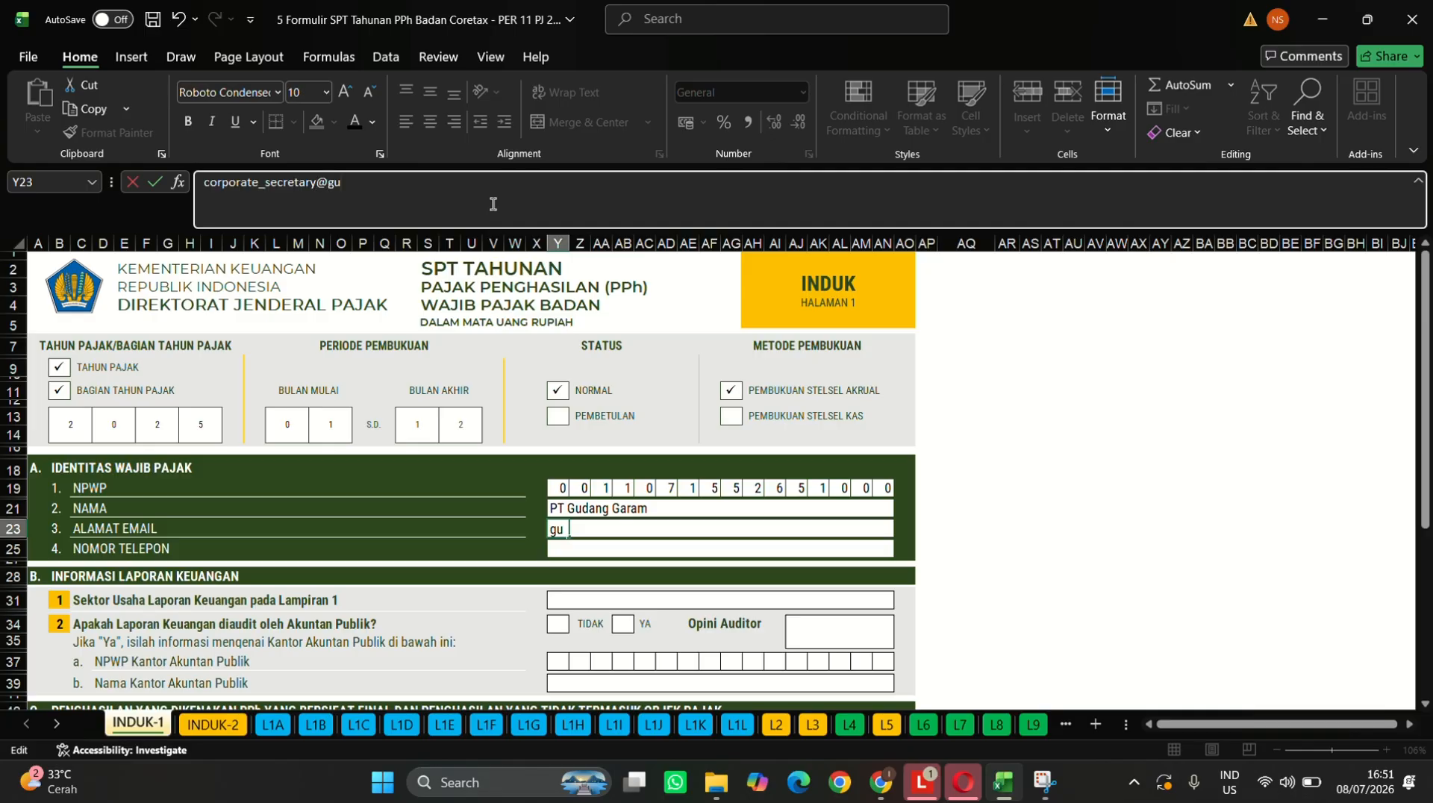
pyautogui.press('Return')
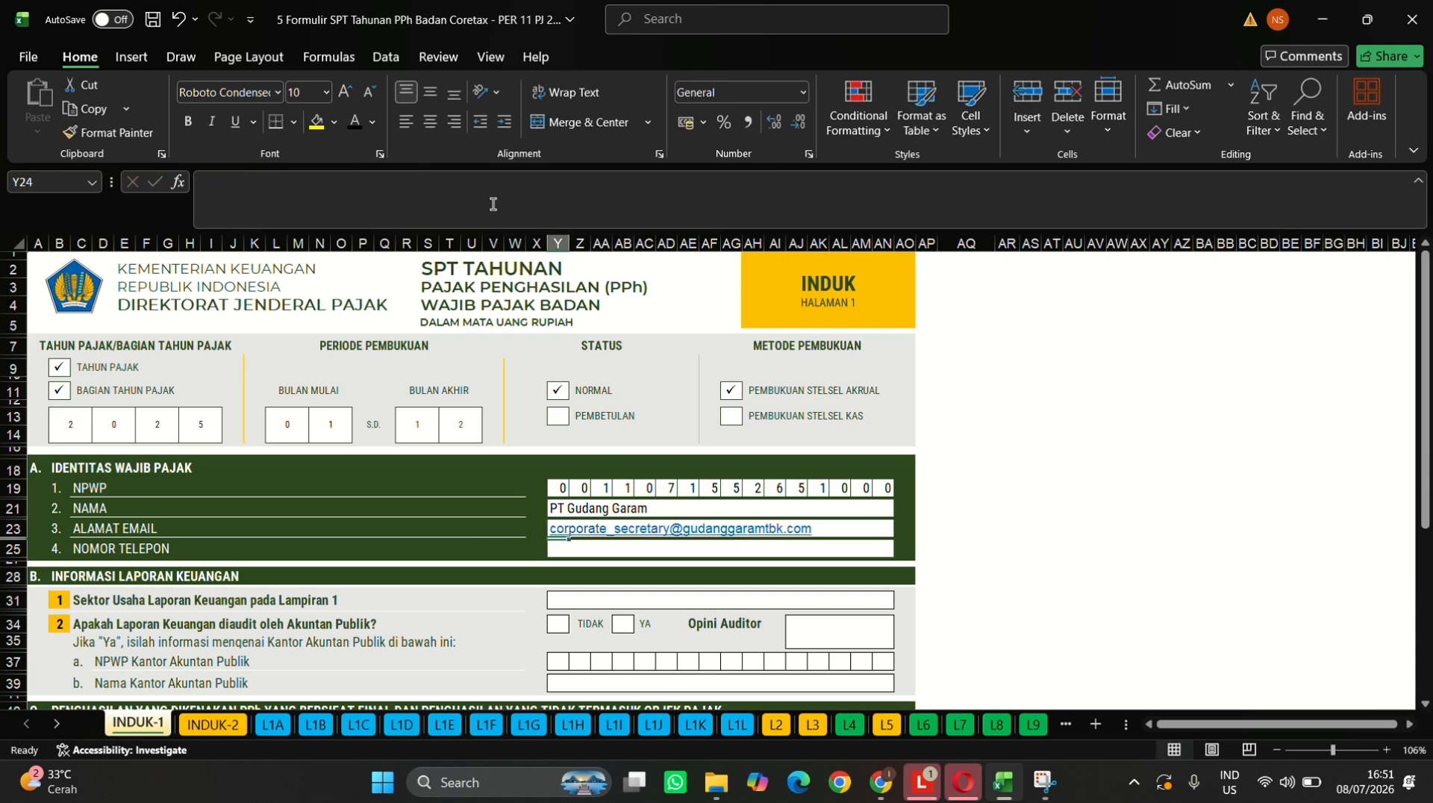
# - Enter the office phone number in the NOMOR TELEPON field
pyautogui.click(562, 549)
pyautogui.click(535, 194)
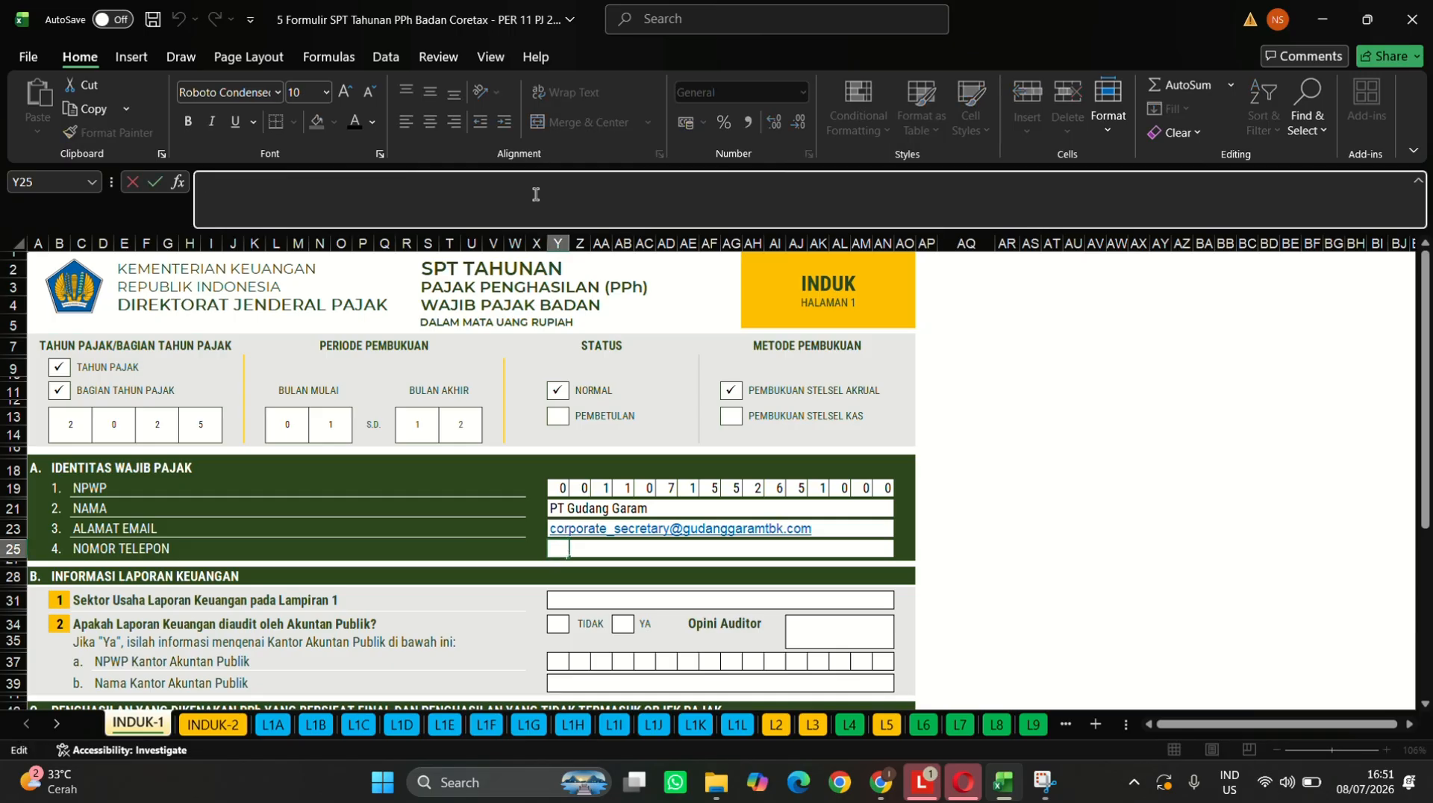
pyautogui.press('Return')
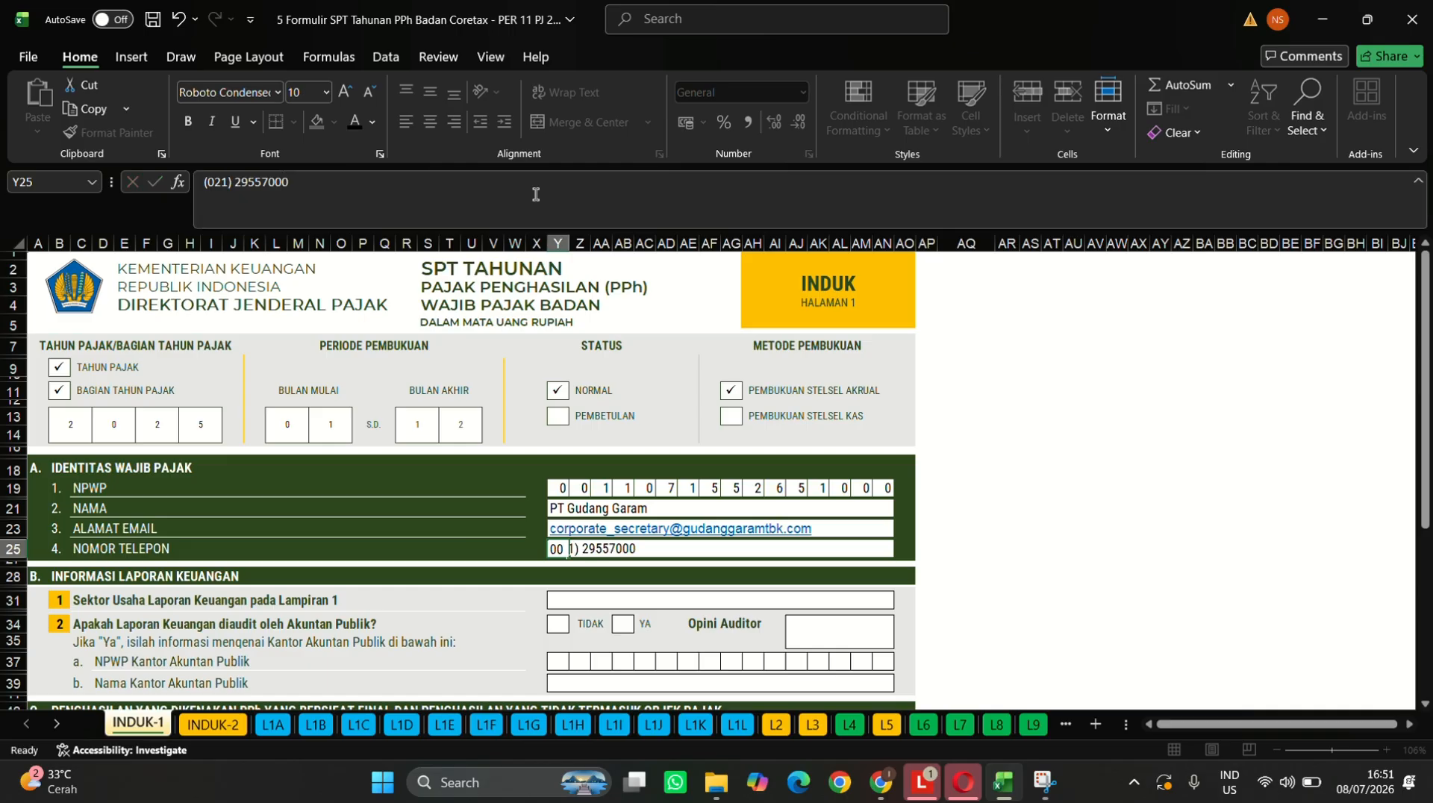
pyautogui.scroll(-1, 705, 541)
# - Type 'Industri Pengolahan-Industri Rokok(Manufaktur Rokok Kretek)' into the Sektor Usaha field
pyautogui.scroll(-1, 706, 541)
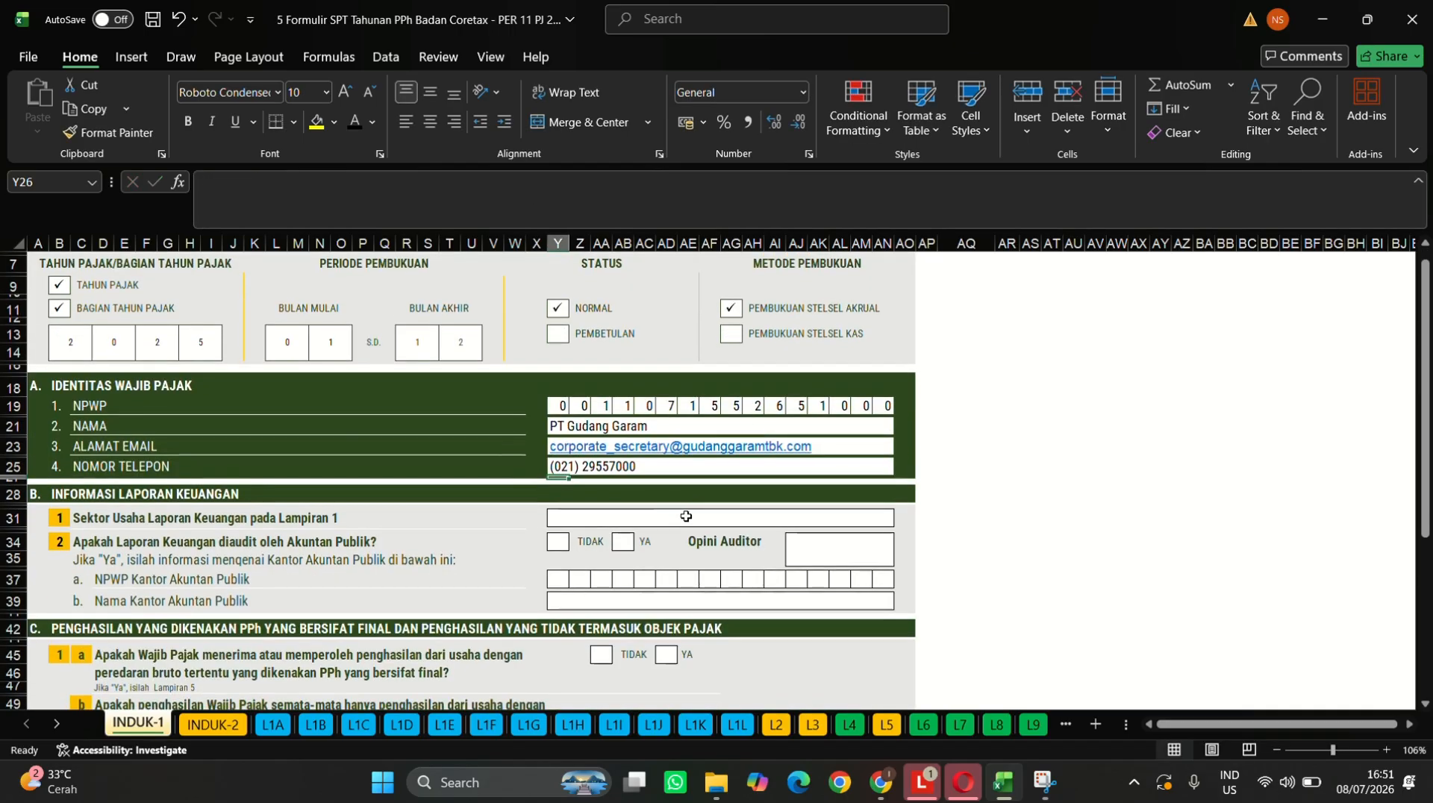
pyautogui.click(665, 522)
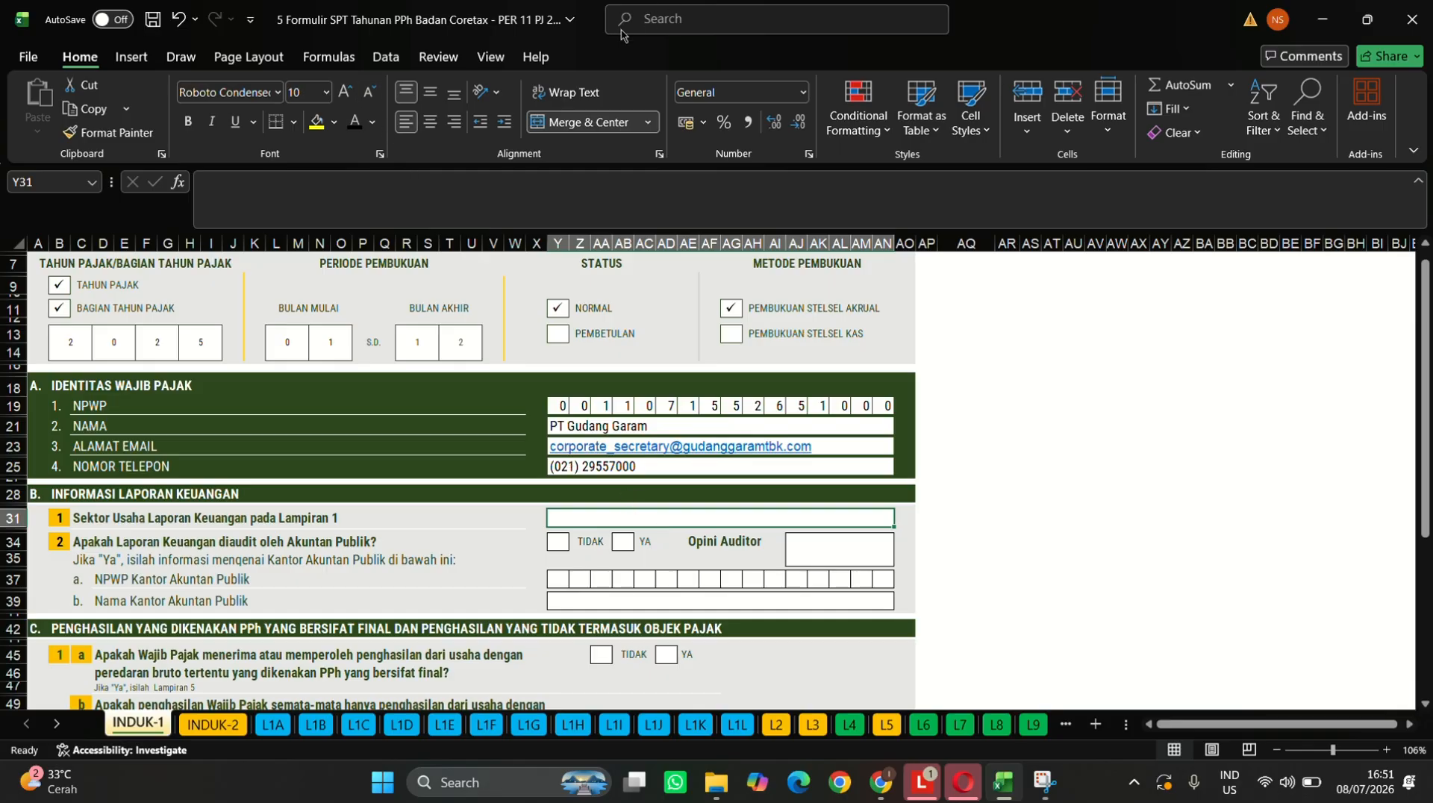
pyautogui.scroll(-2, 619, 383)
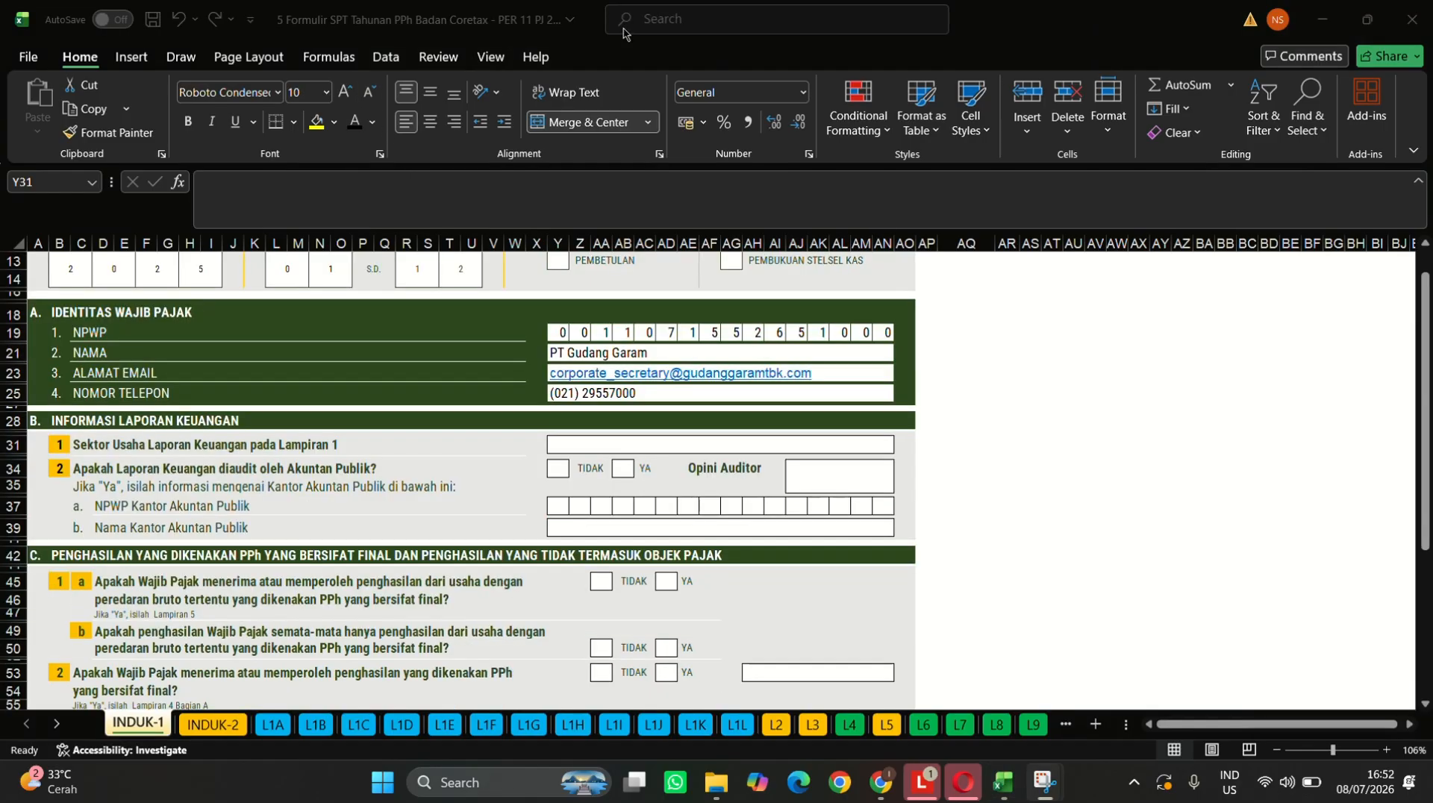
pyautogui.click(605, 445)
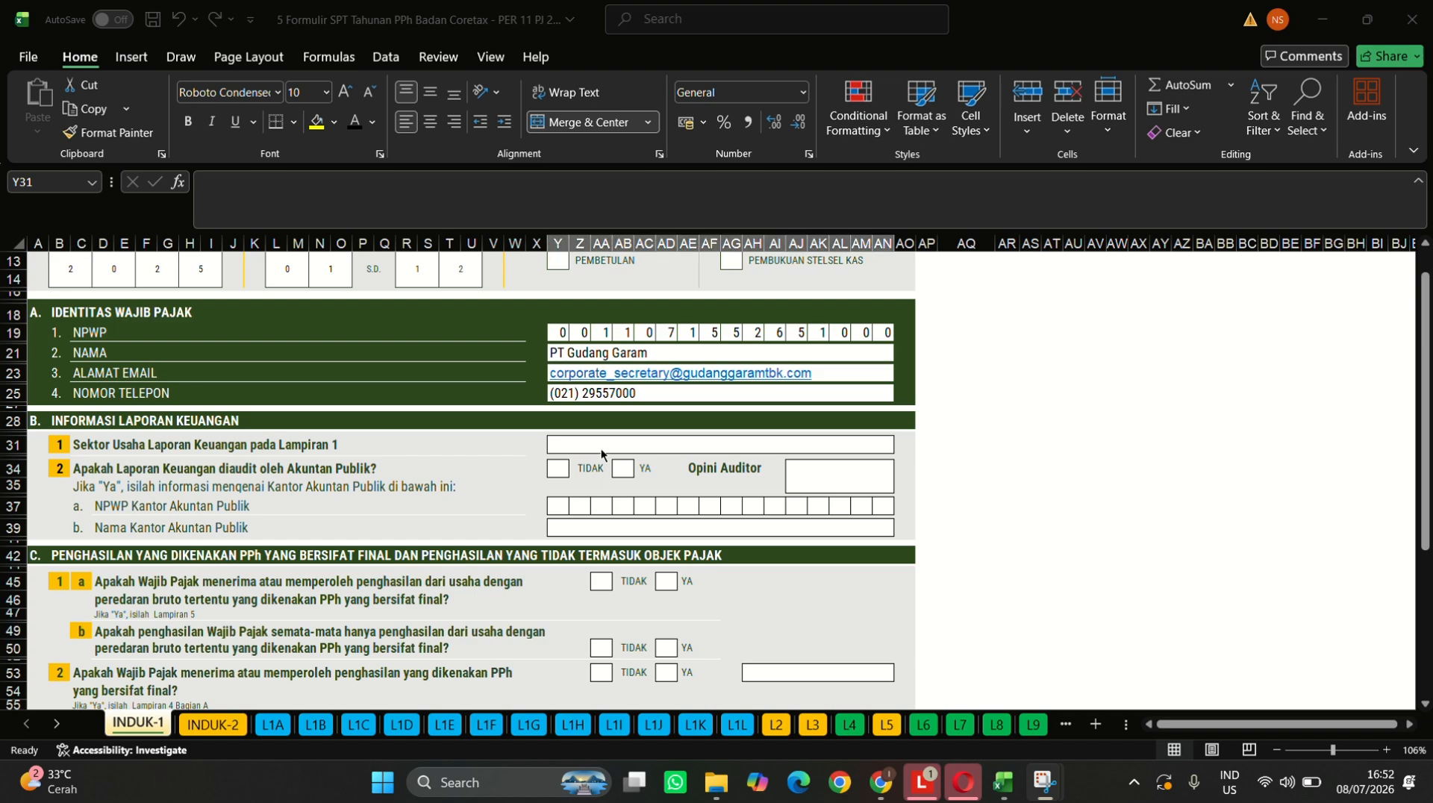
pyautogui.click(583, 205)
pyautogui.write('In')
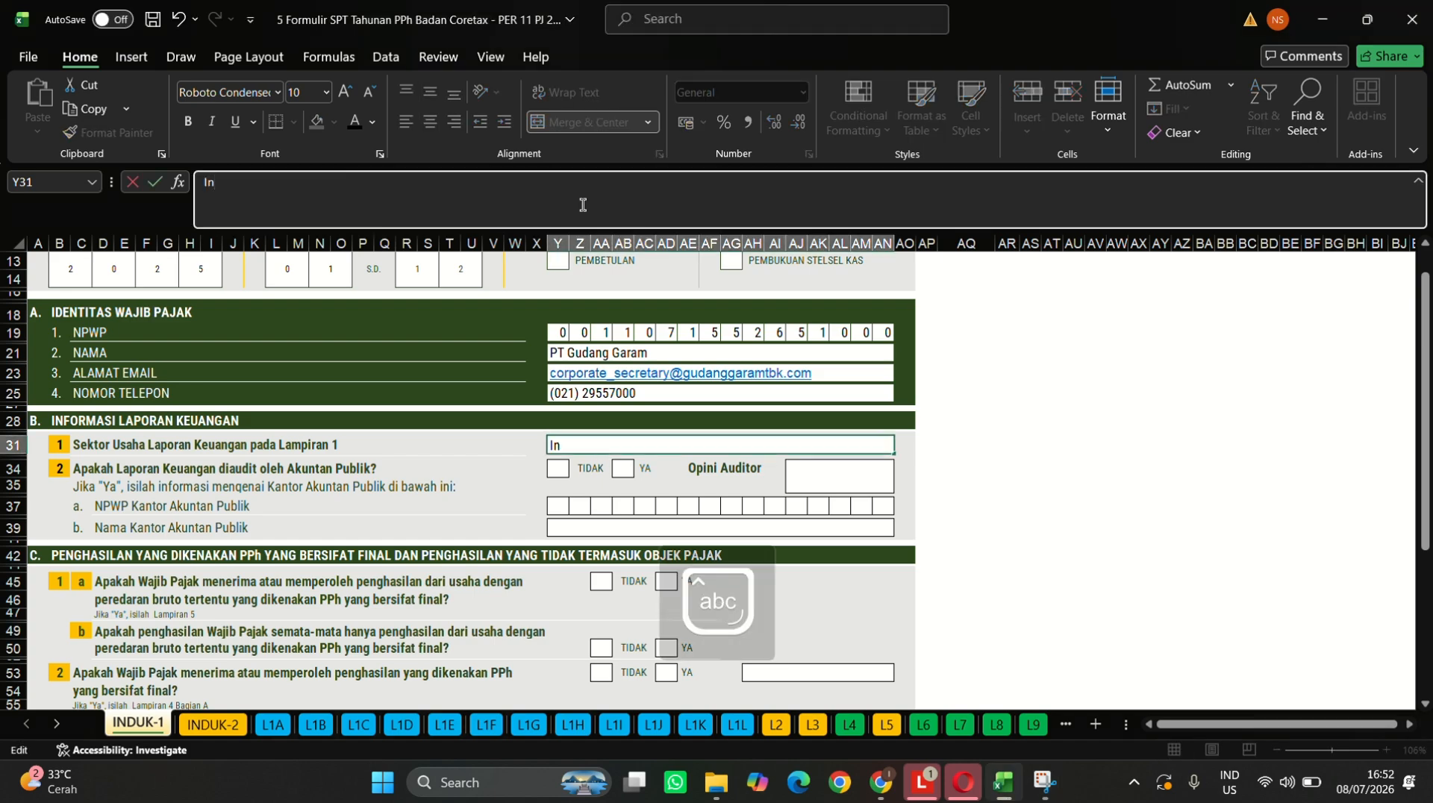
pyautogui.write('dustri')
pyautogui.press('capslock')
pyautogui.write('P')
pyautogui.press('capslock')
pyautogui.write('engolahan')
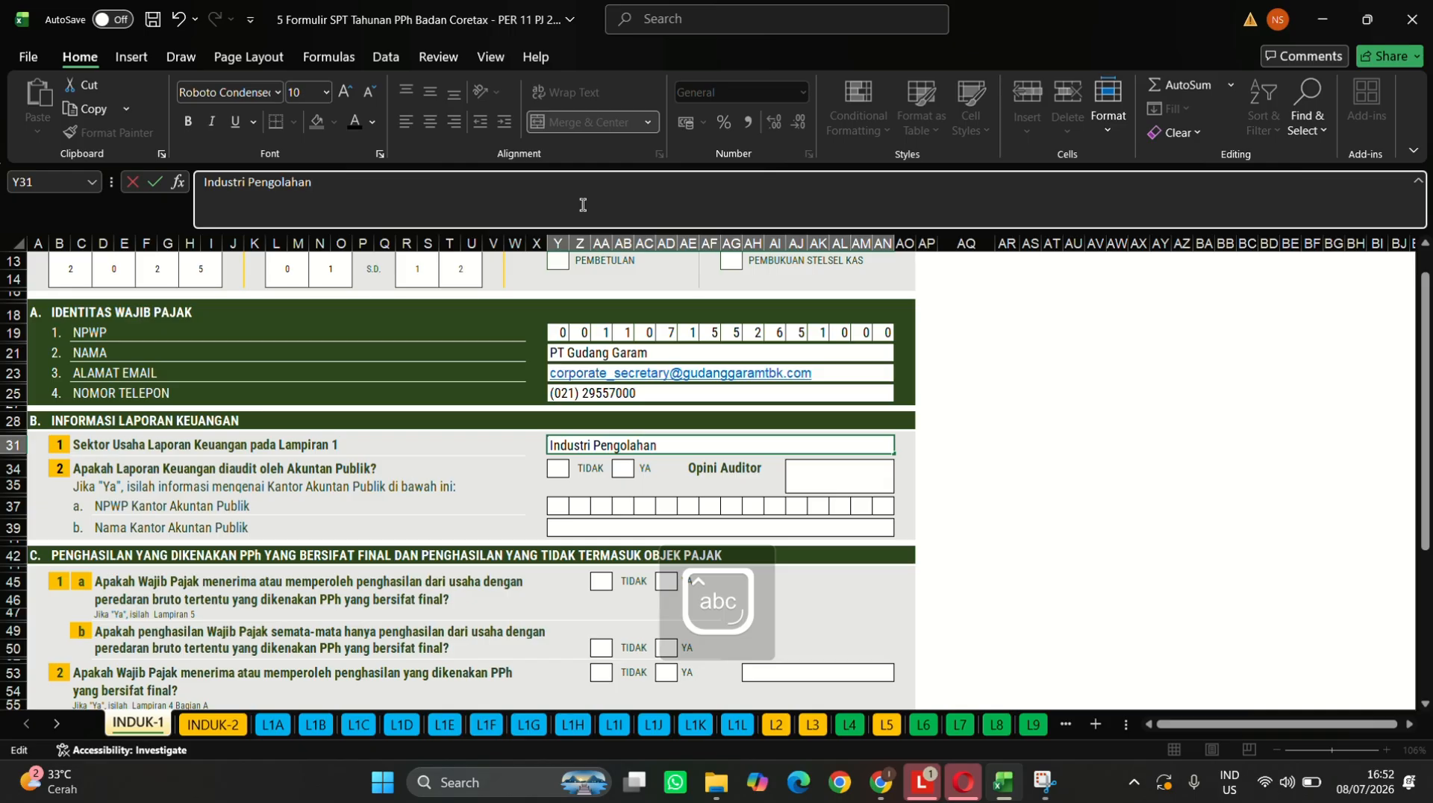
pyautogui.write('-')
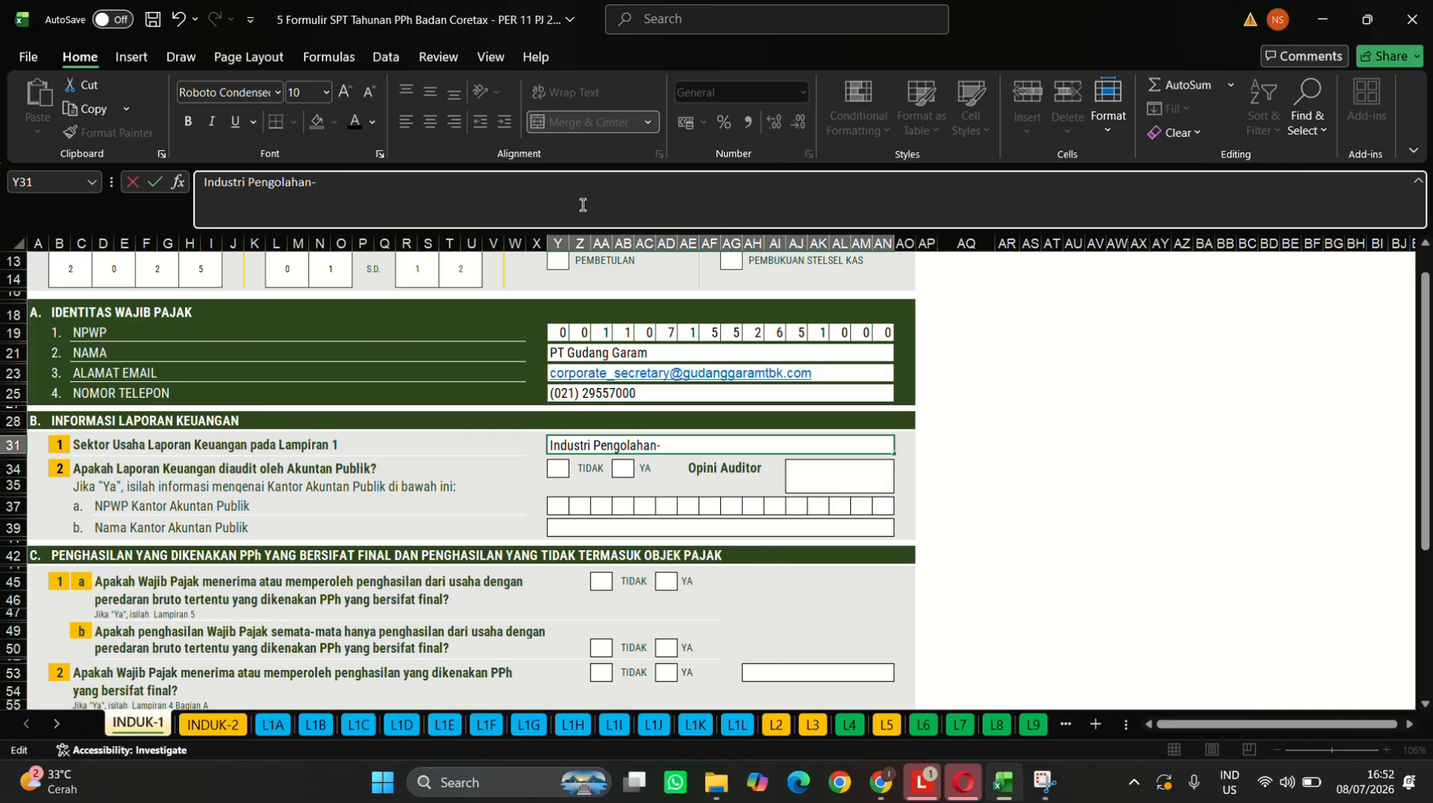
pyautogui.write('Industr')
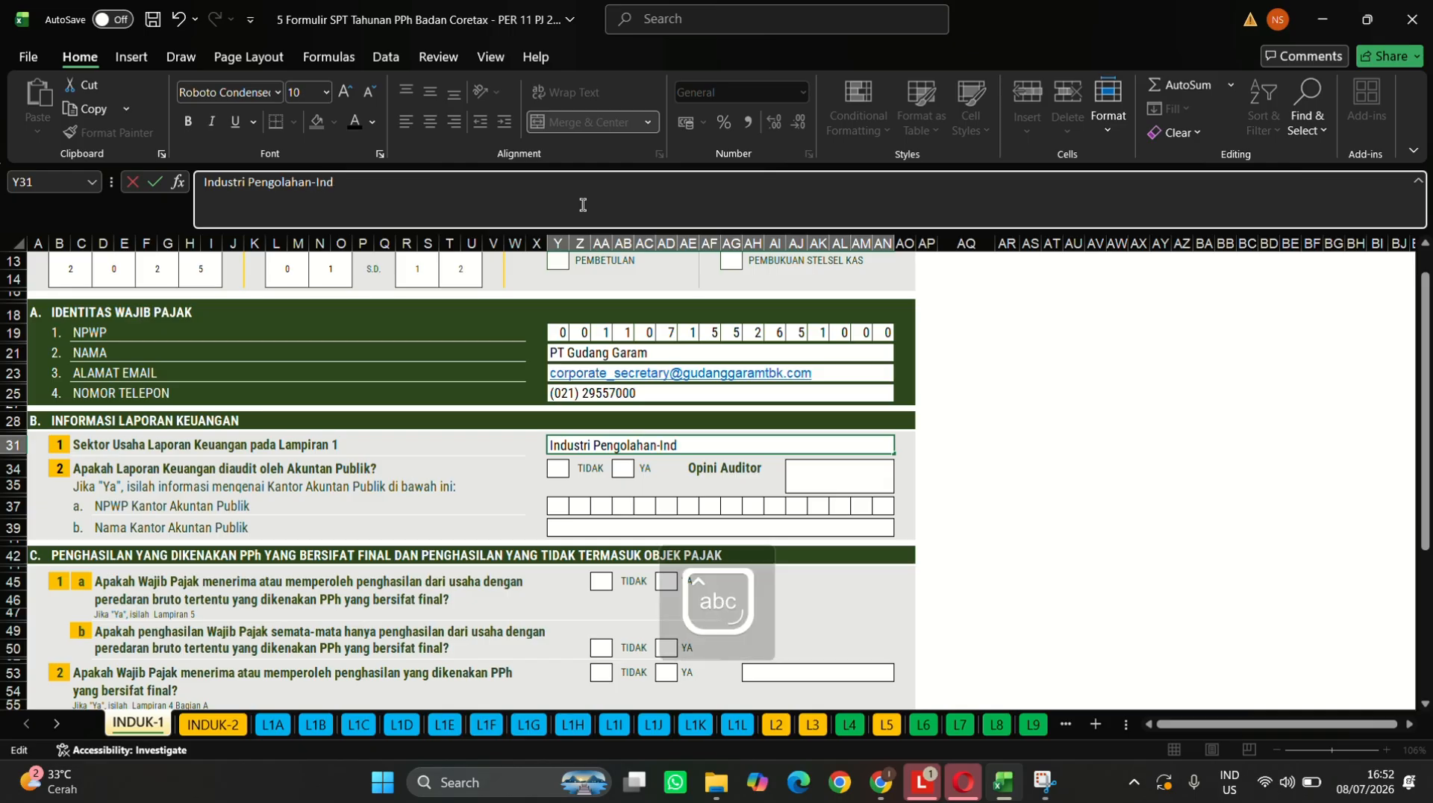
pyautogui.write('i Rokok')
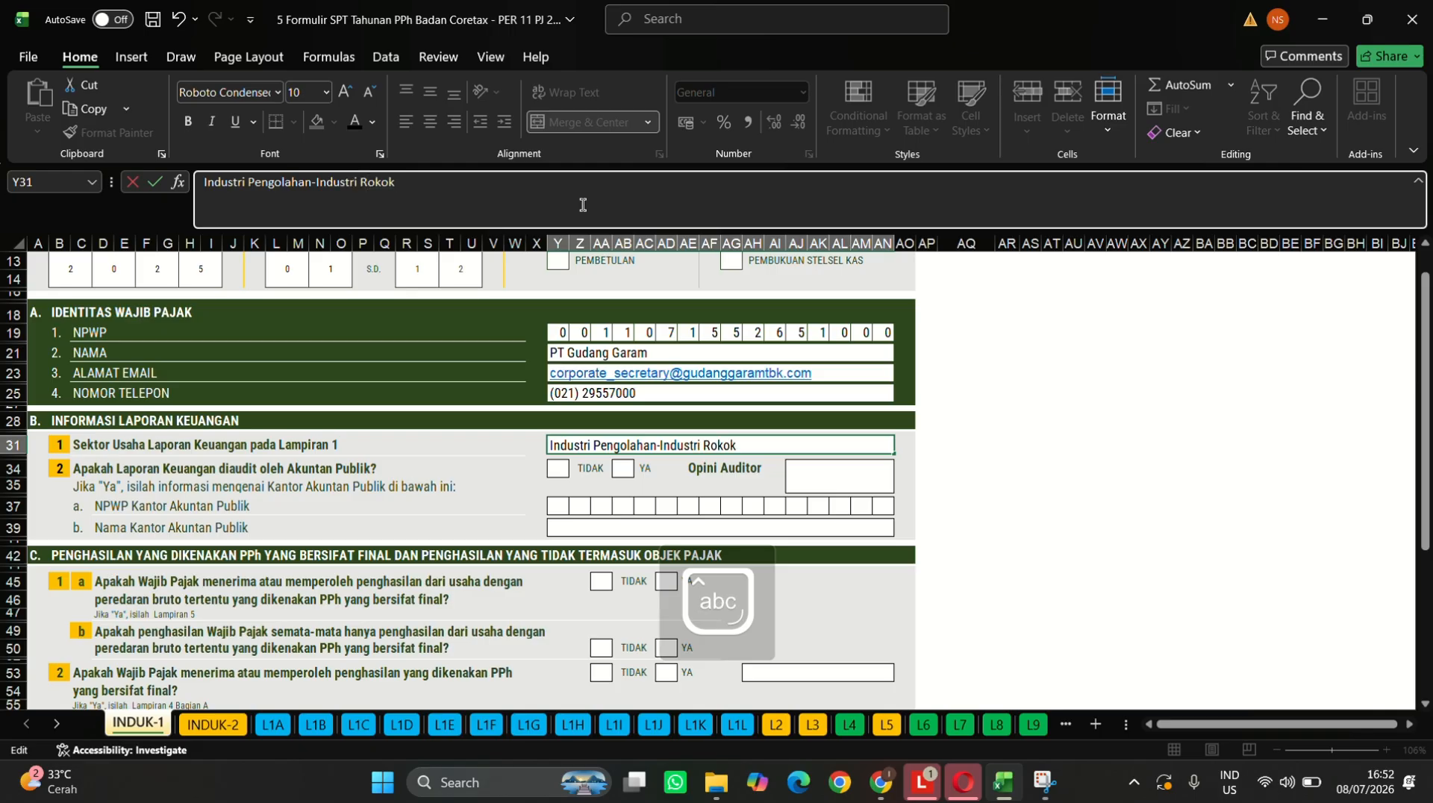
pyautogui.write('(Manufakt')
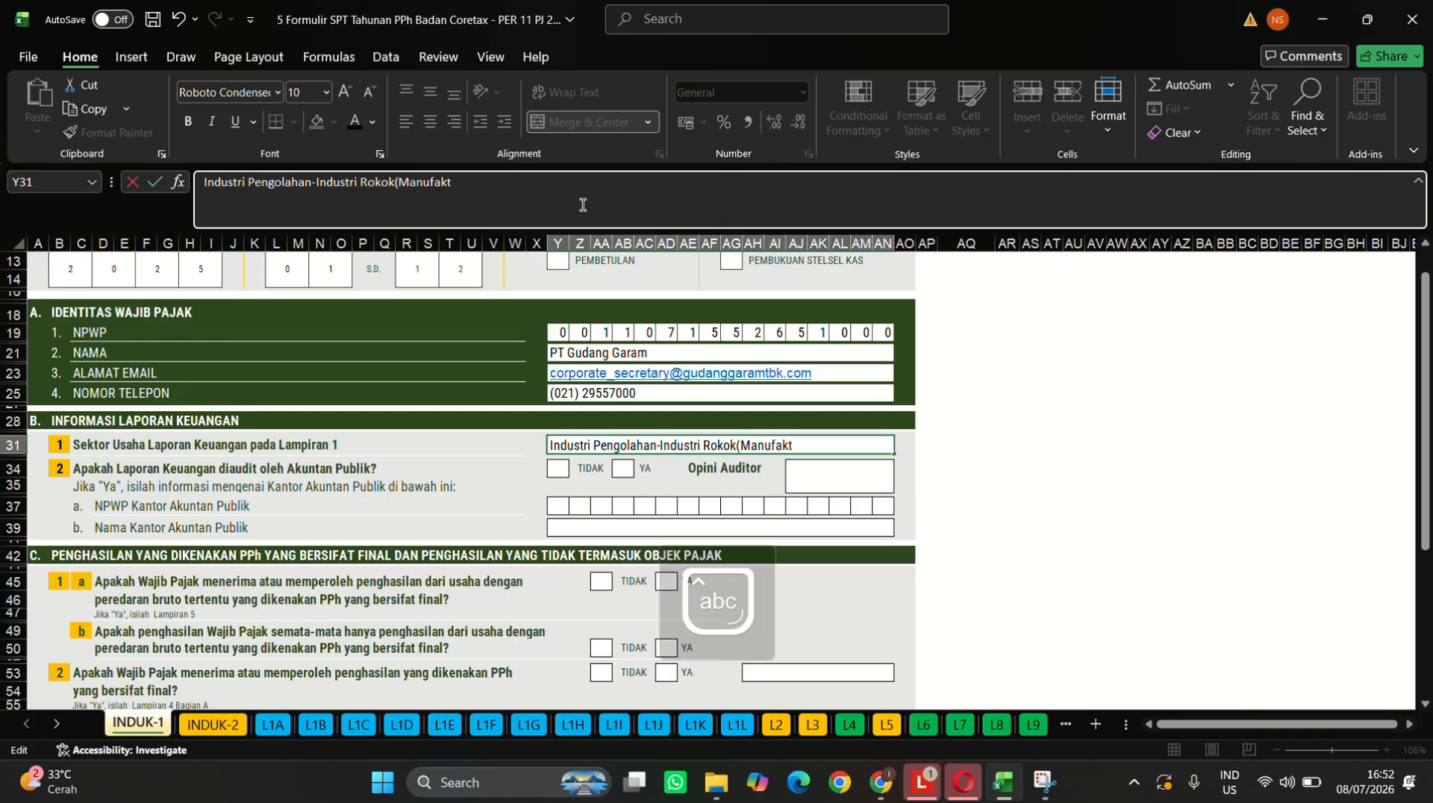
pyautogui.write('ur Rokok')
pyautogui.press('capslock')
pyautogui.press('capslock')
pyautogui.write('Kretek)')
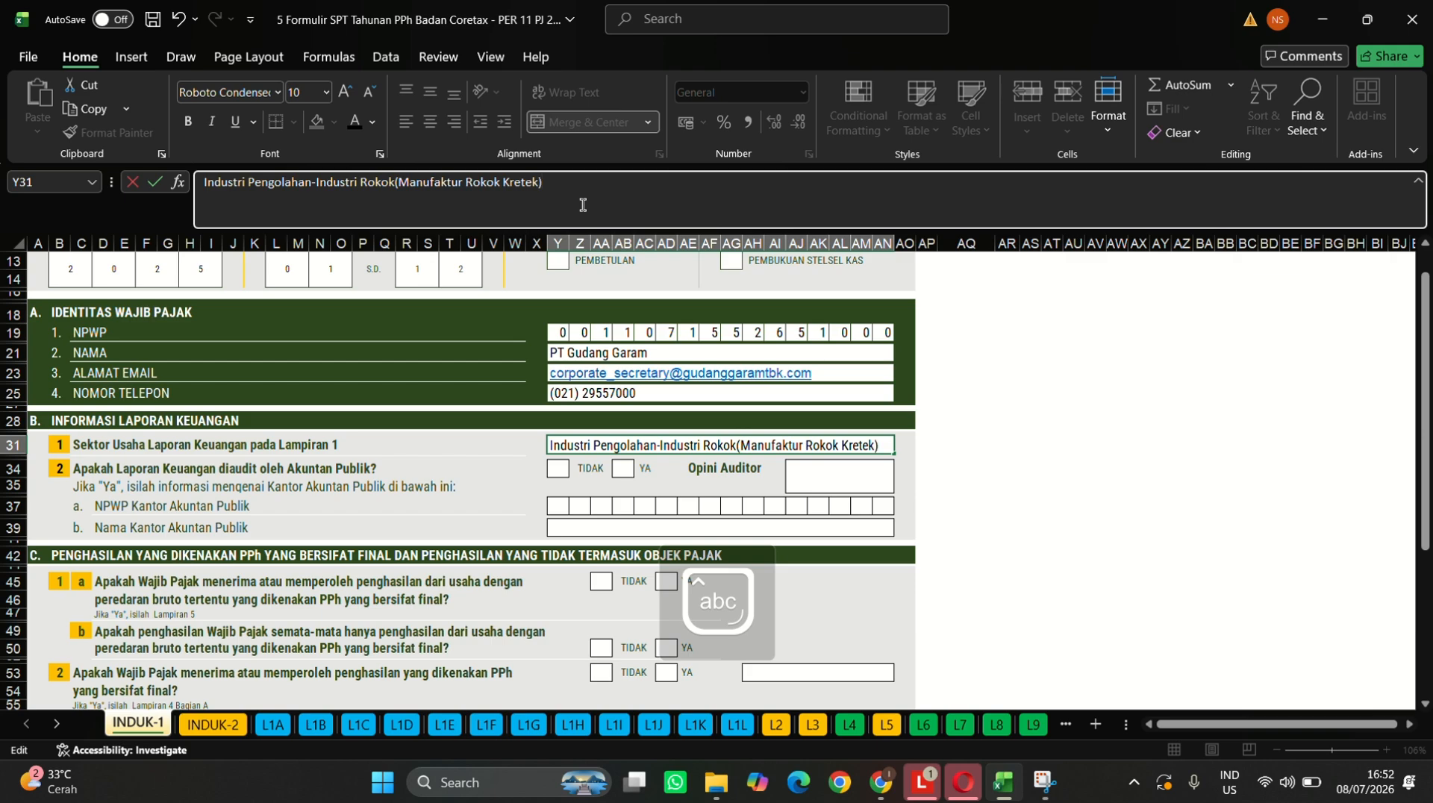
pyautogui.press('Return')
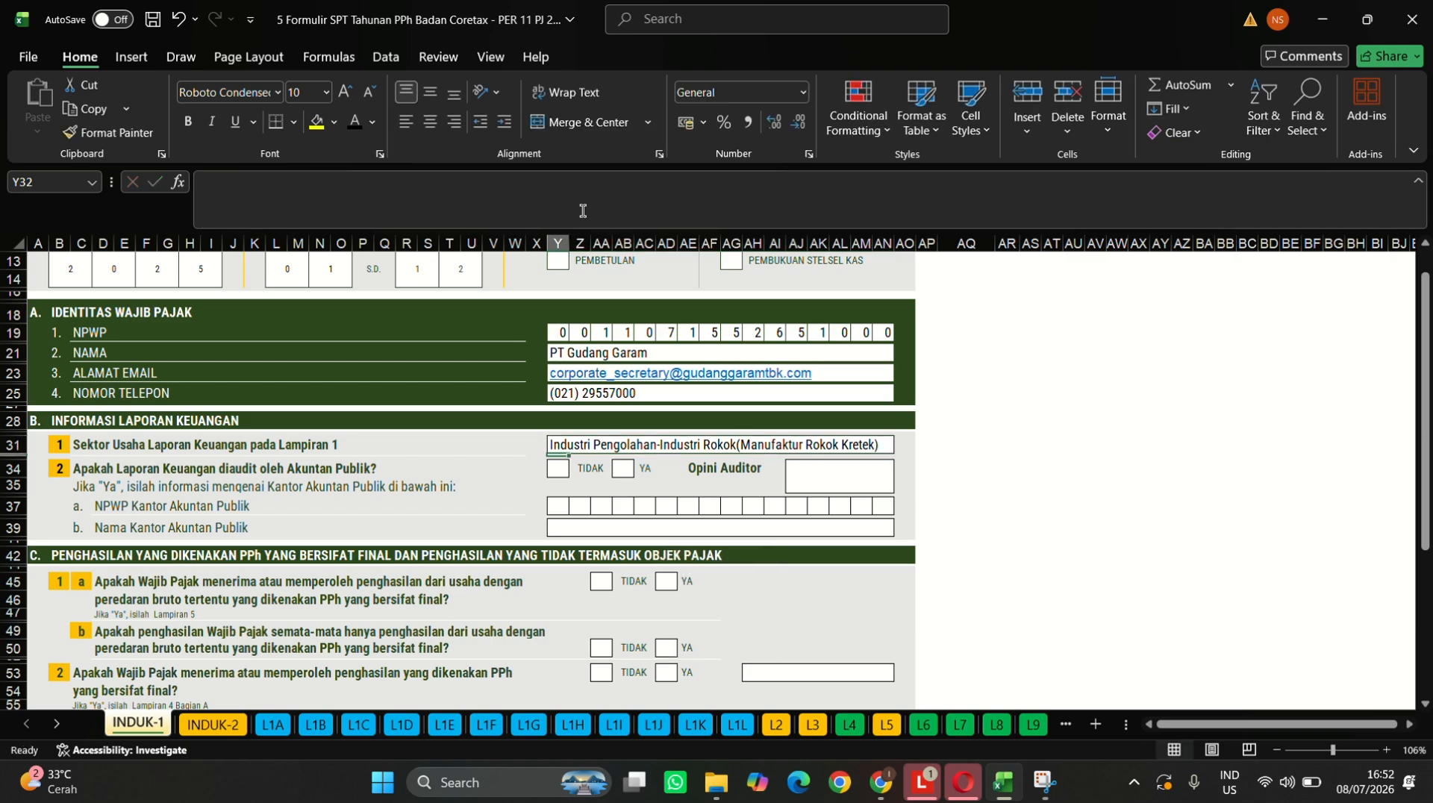
# - Tick TIDAK for the audited-report question using the NORMAL box's check mark
pyautogui.click(558, 471)
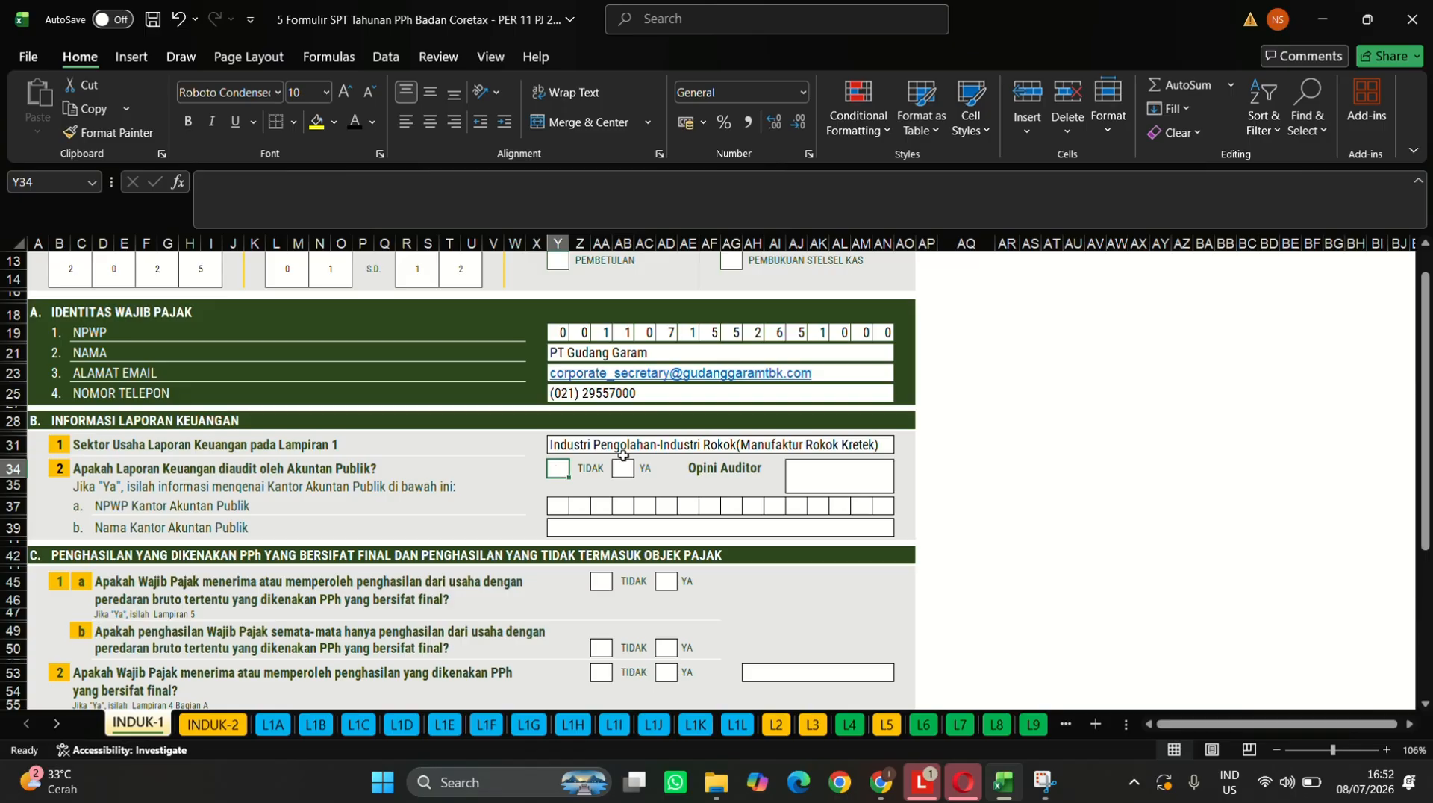
pyautogui.scroll(2, 623, 456)
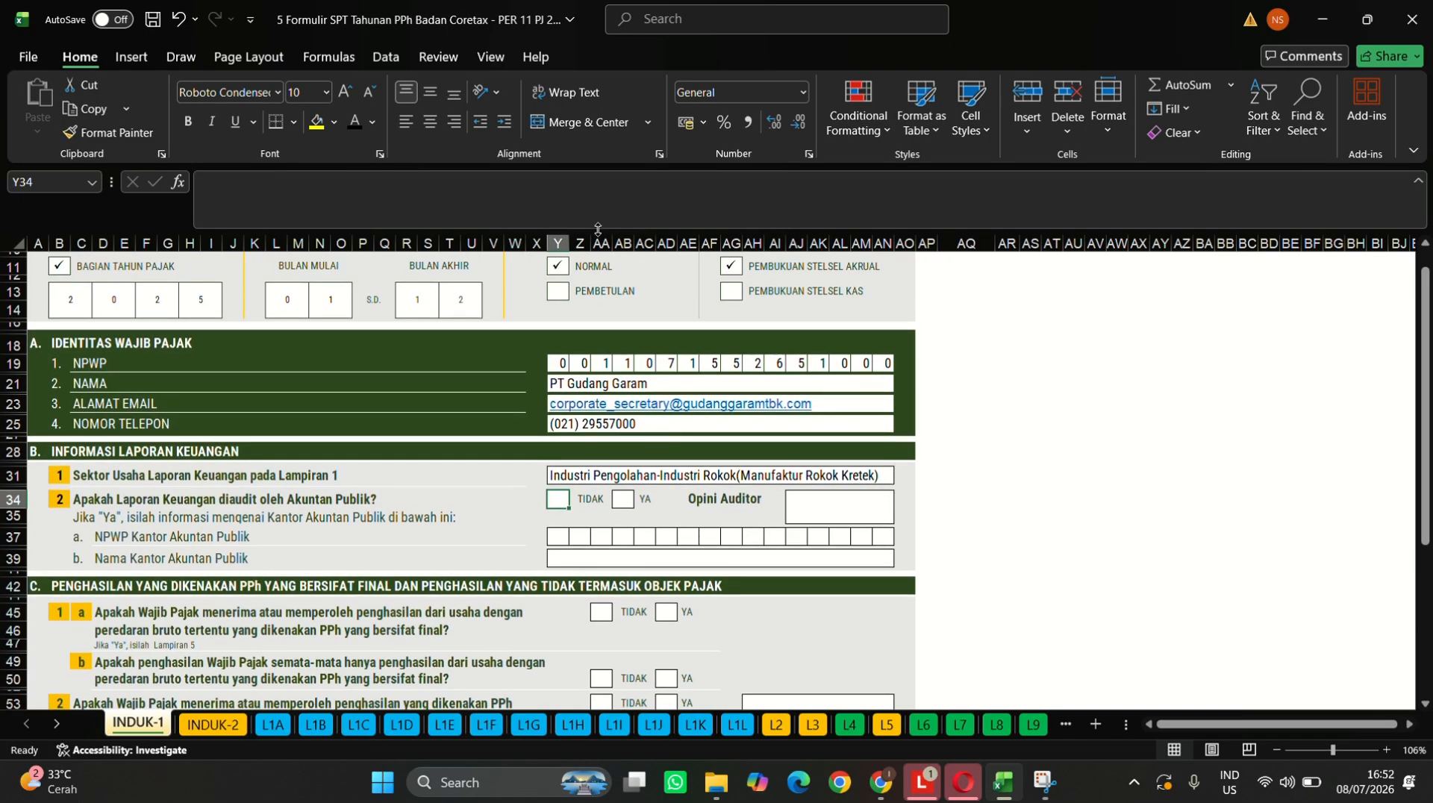
pyautogui.click(559, 268)
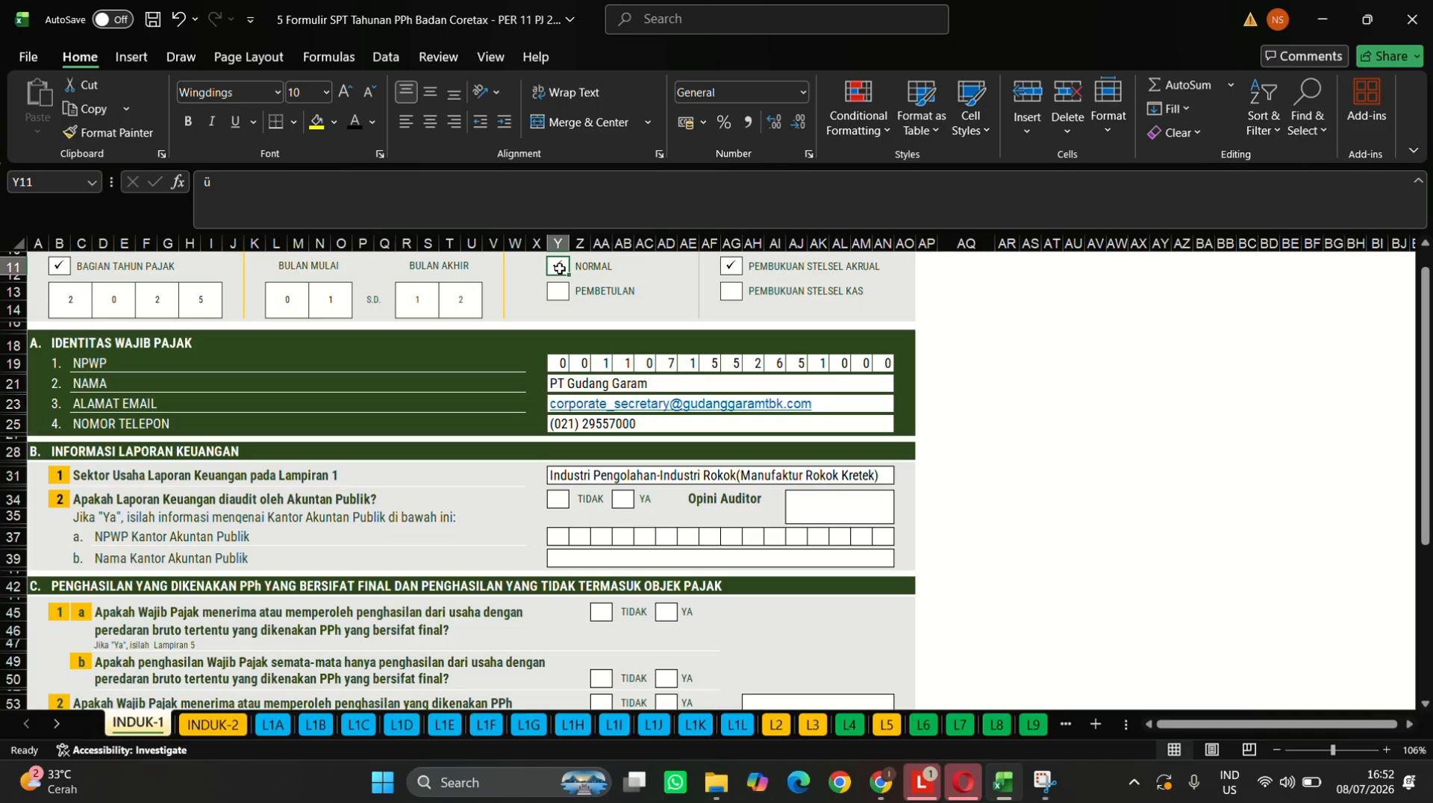
pyautogui.hotkey('ctrl', 'c')
pyautogui.click(558, 503)
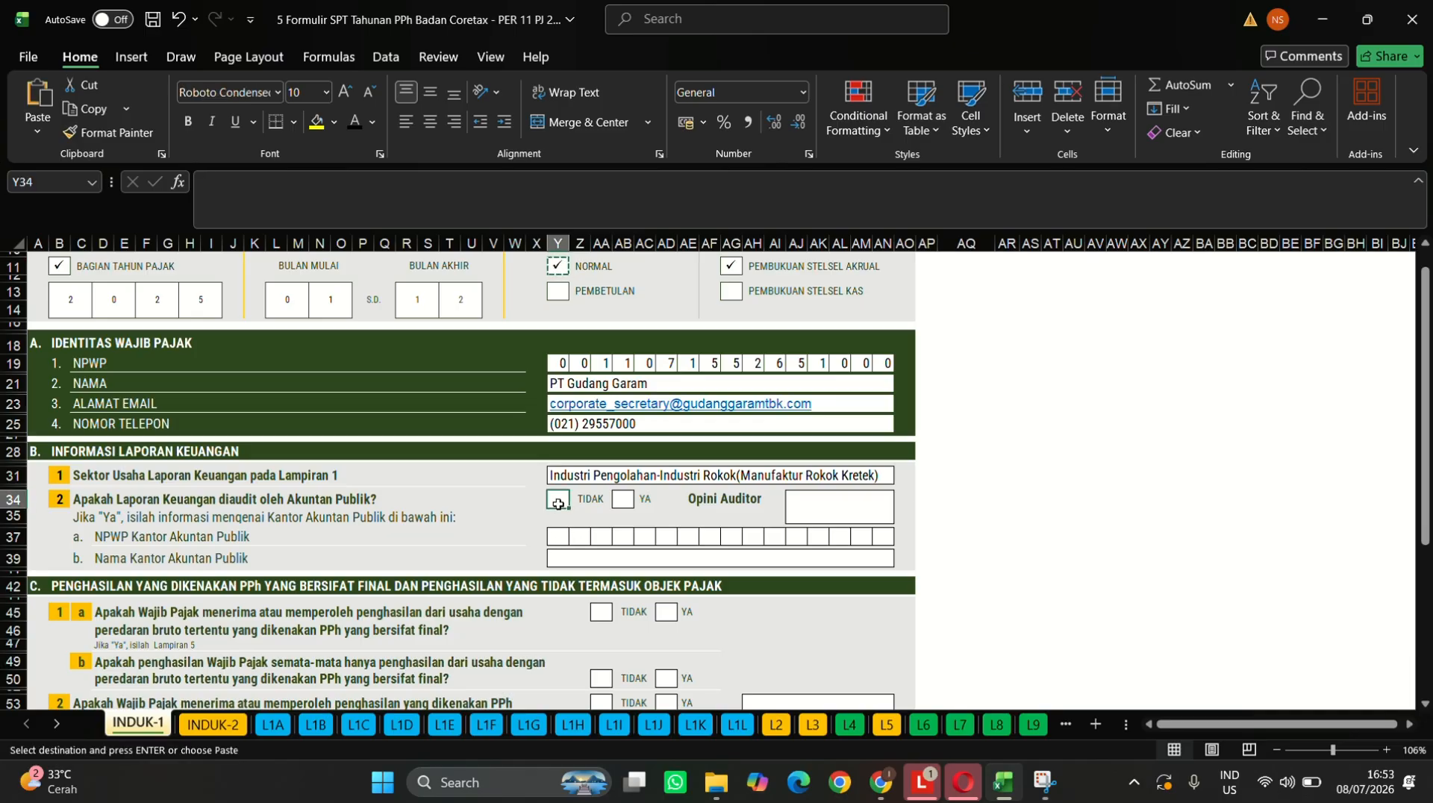
pyautogui.hotkey('ctrl', 'v')
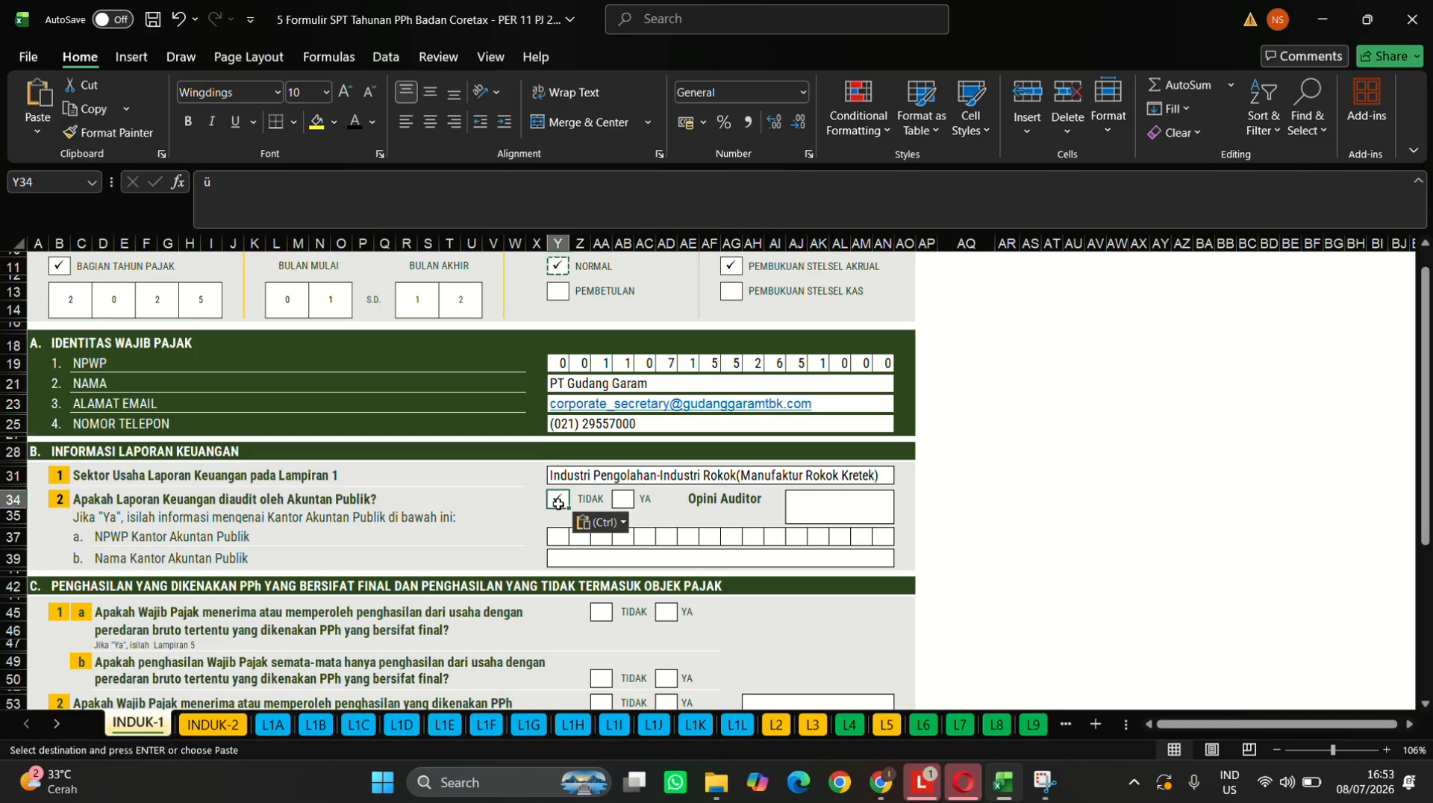
# - Enter 'Wajar Tanpa Pengecualian' in the Opini Auditor field
pyautogui.click(831, 498)
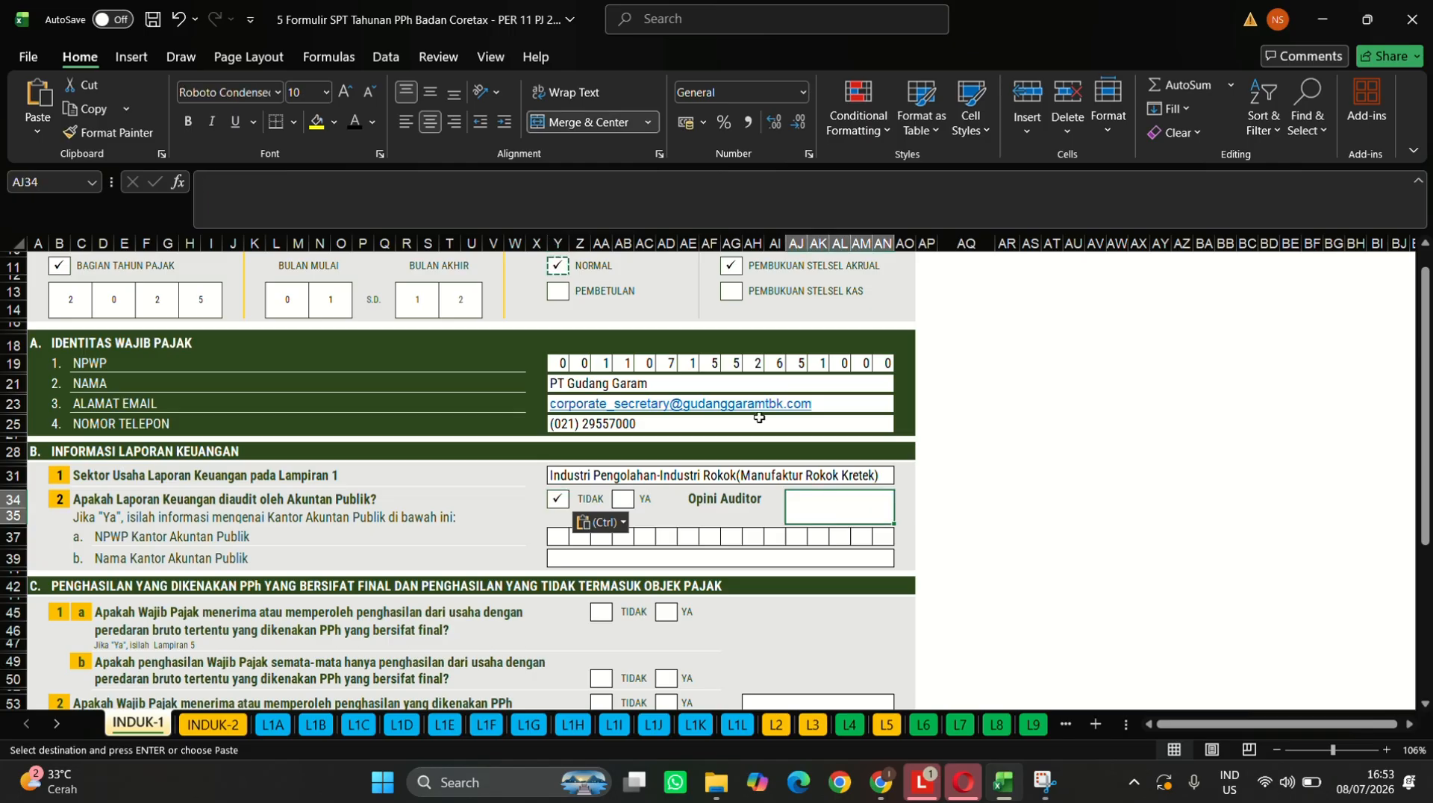
pyautogui.click(667, 201)
pyautogui.write('Wa')
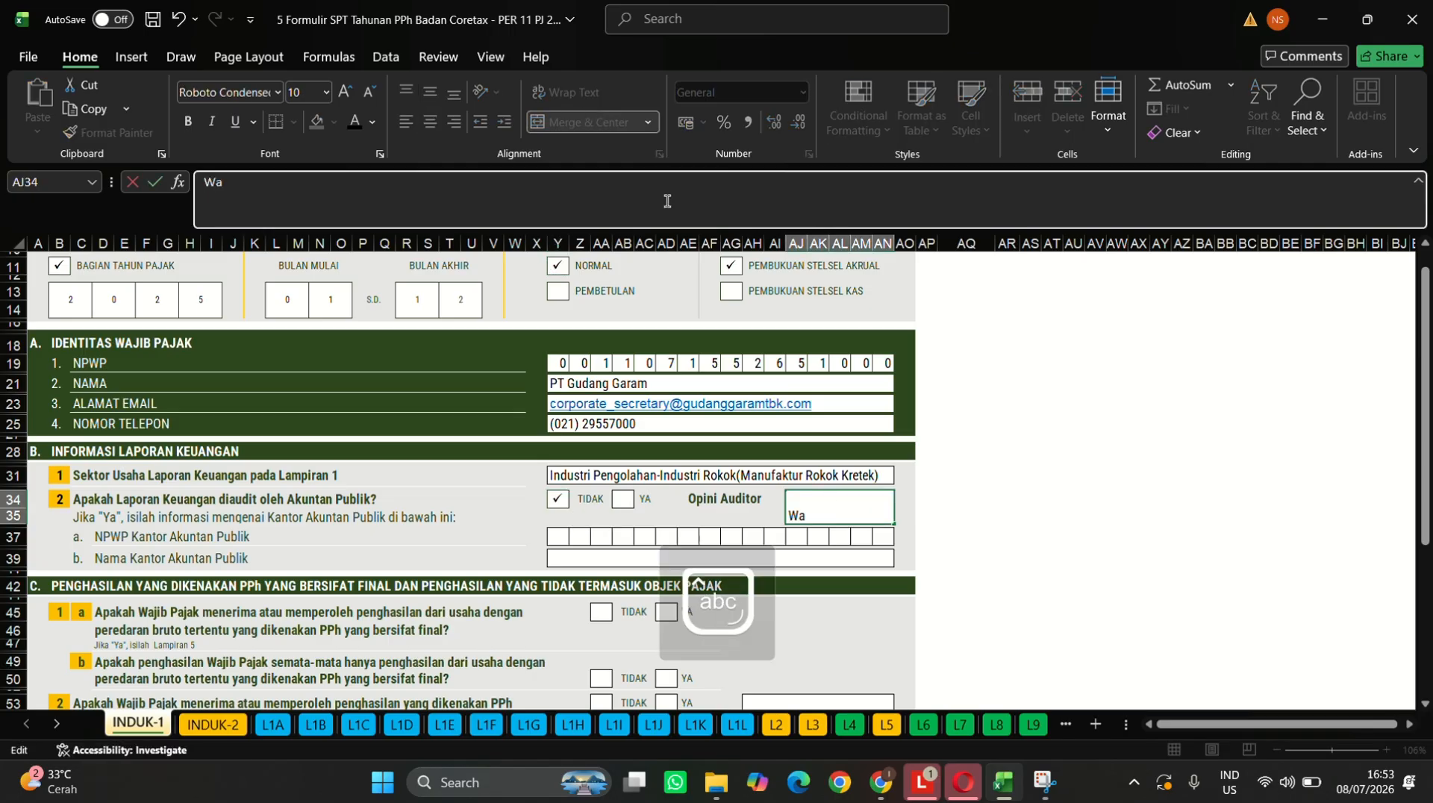
pyautogui.write('jar Tanpa')
pyautogui.press('capslock')
pyautogui.write('P')
pyautogui.press('capslock')
pyautogui.write('en')
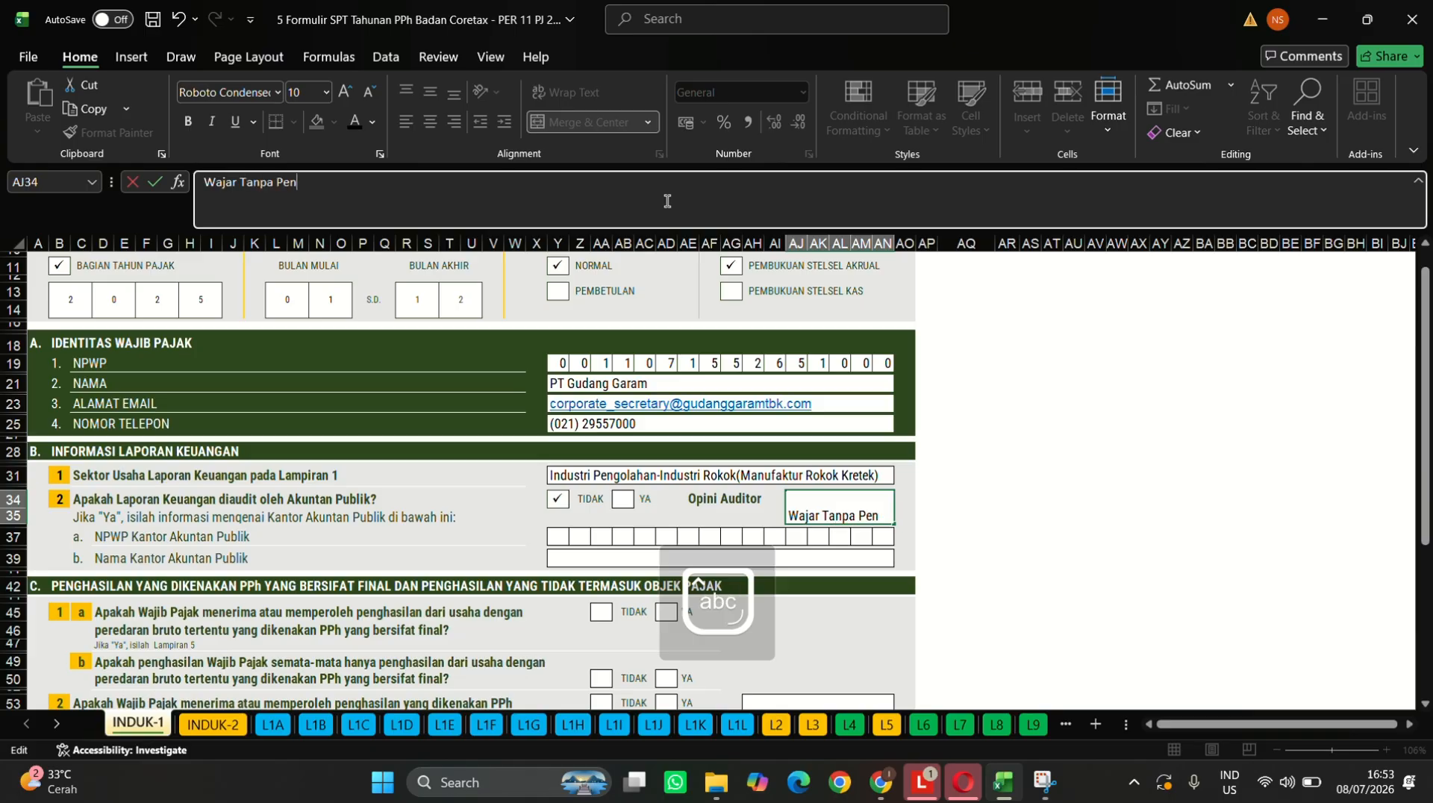
pyautogui.write('ge')
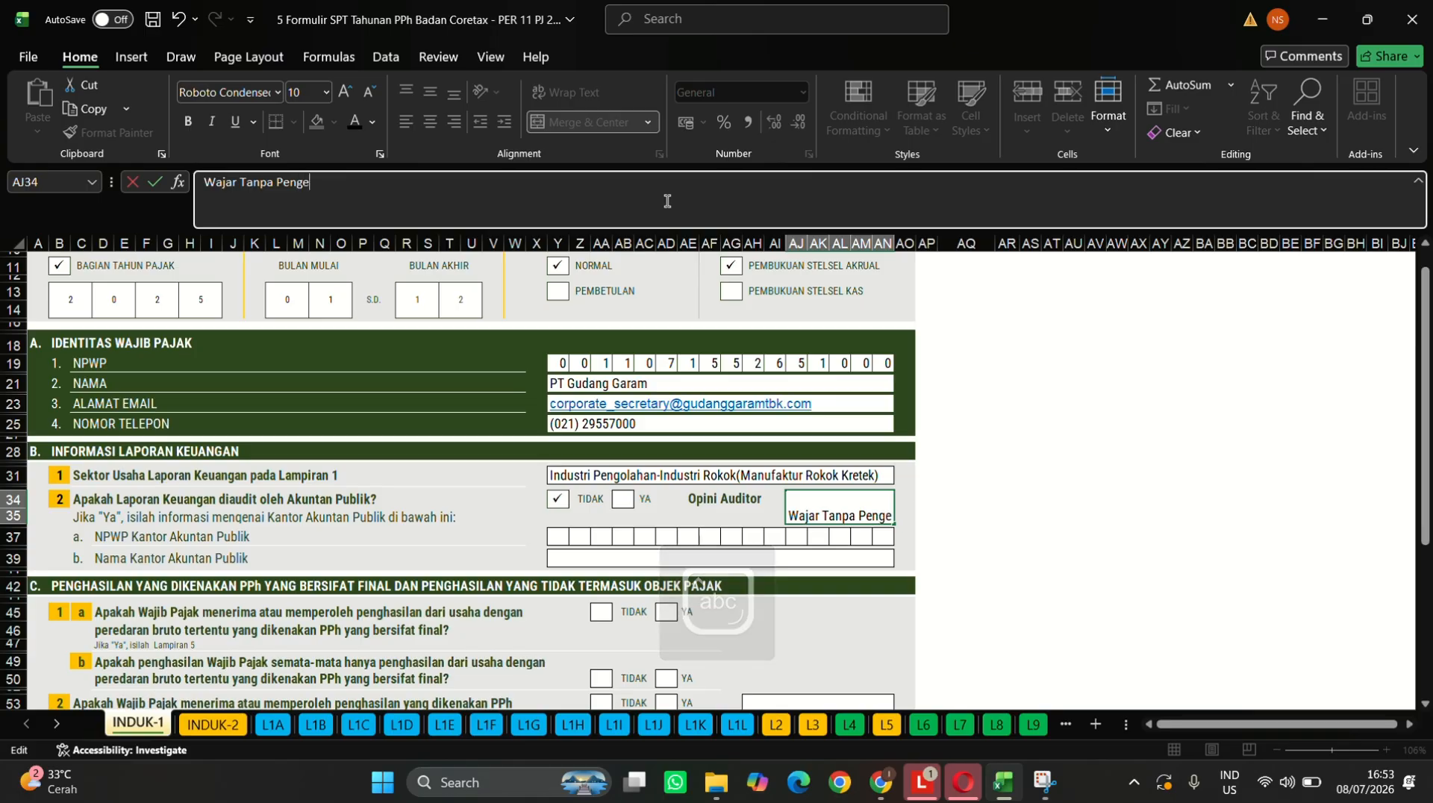
pyautogui.write('cua')
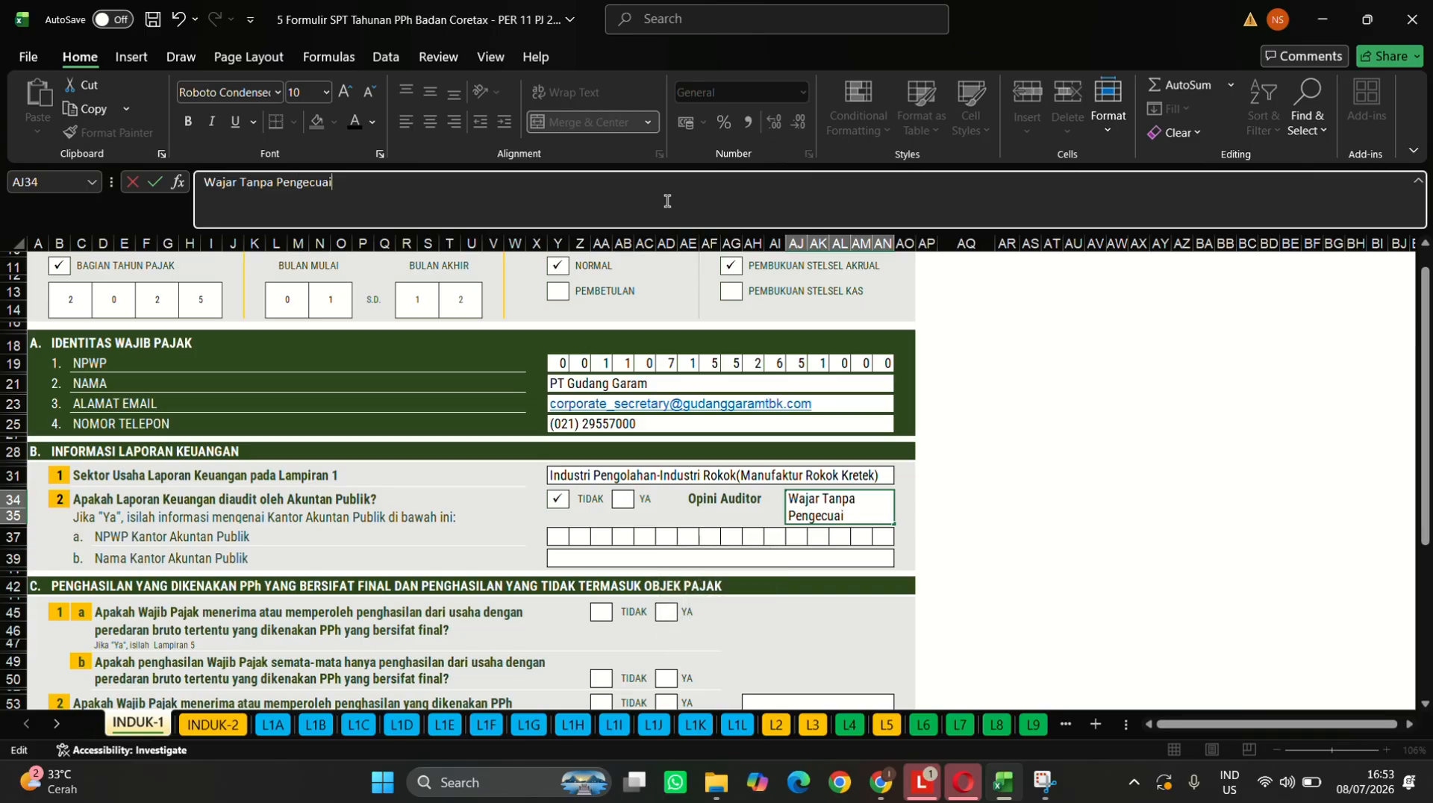
pyautogui.write('lian')
pyautogui.press('Return')
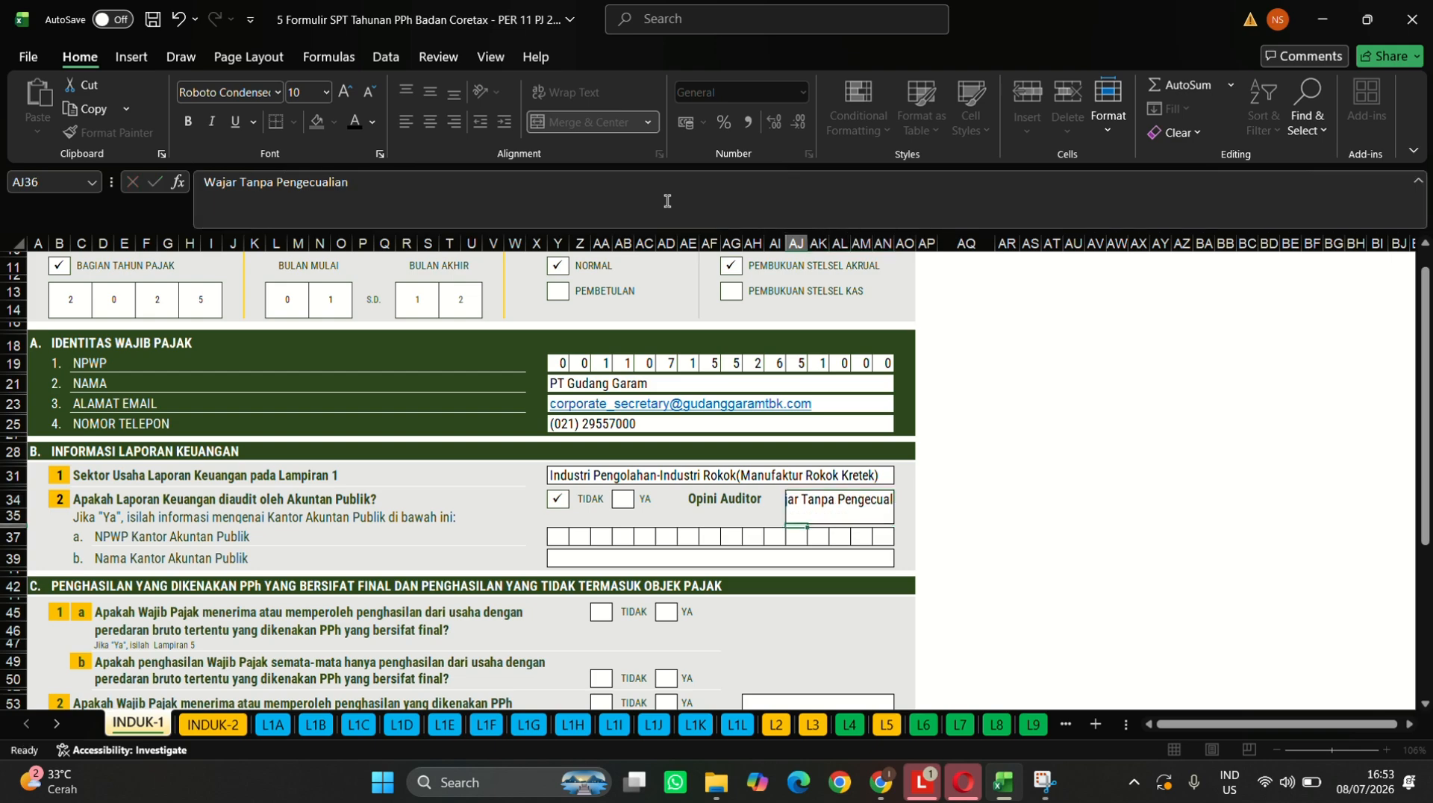
pyautogui.click(865, 503)
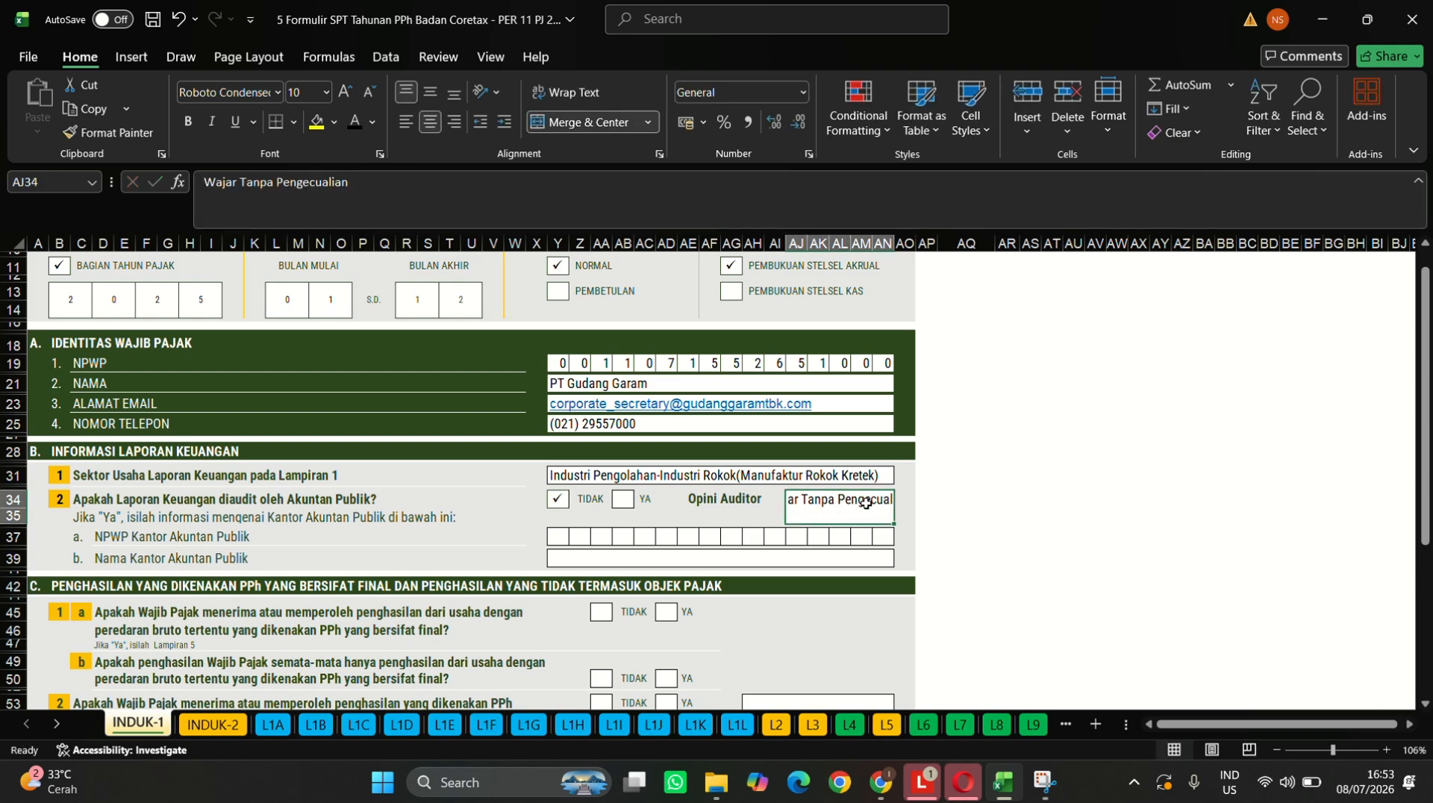
# - Wrap the auditor opinion text, tick TIDAK for questions 1a, 1b and 3, and YA for 2
pyautogui.click(542, 100)
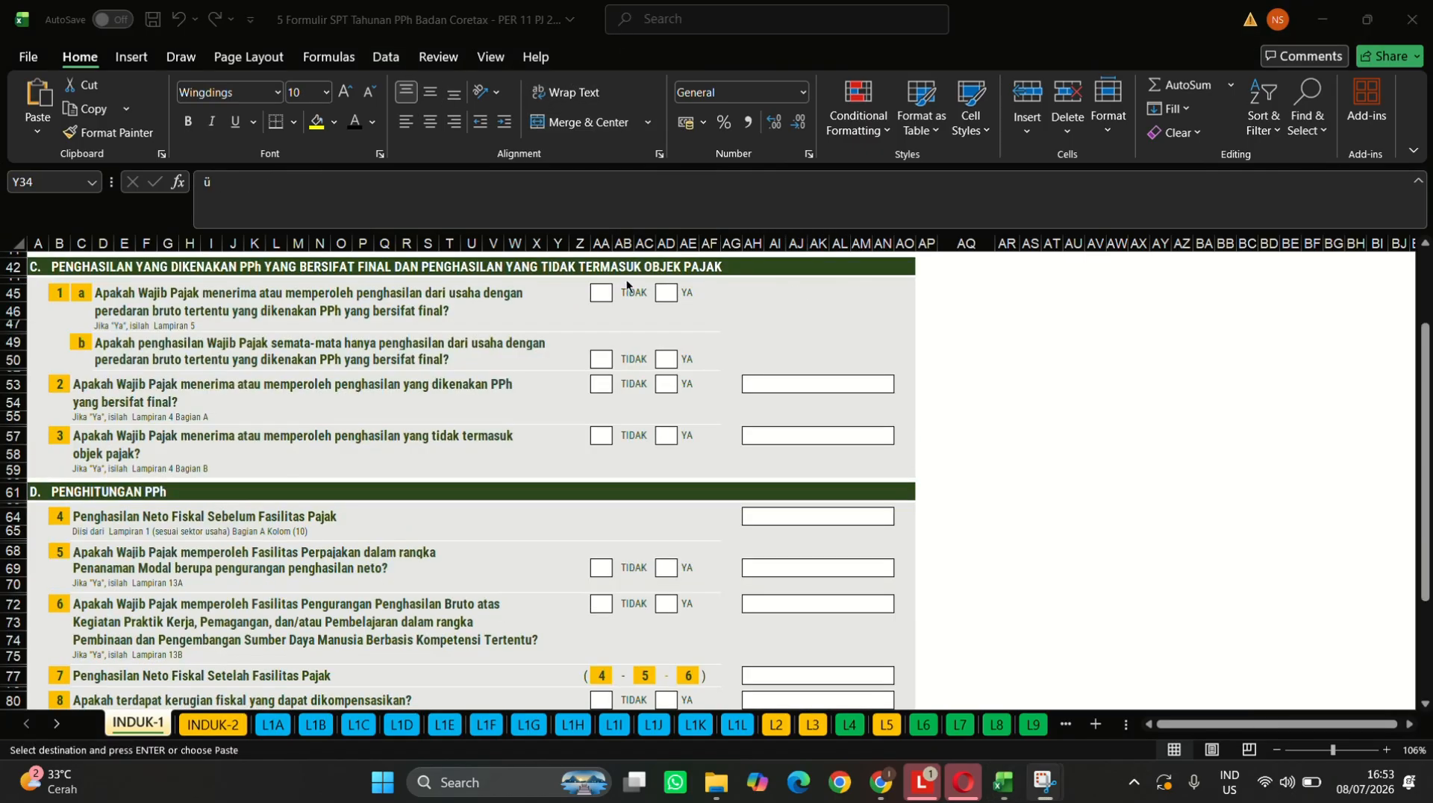
pyautogui.click(605, 294)
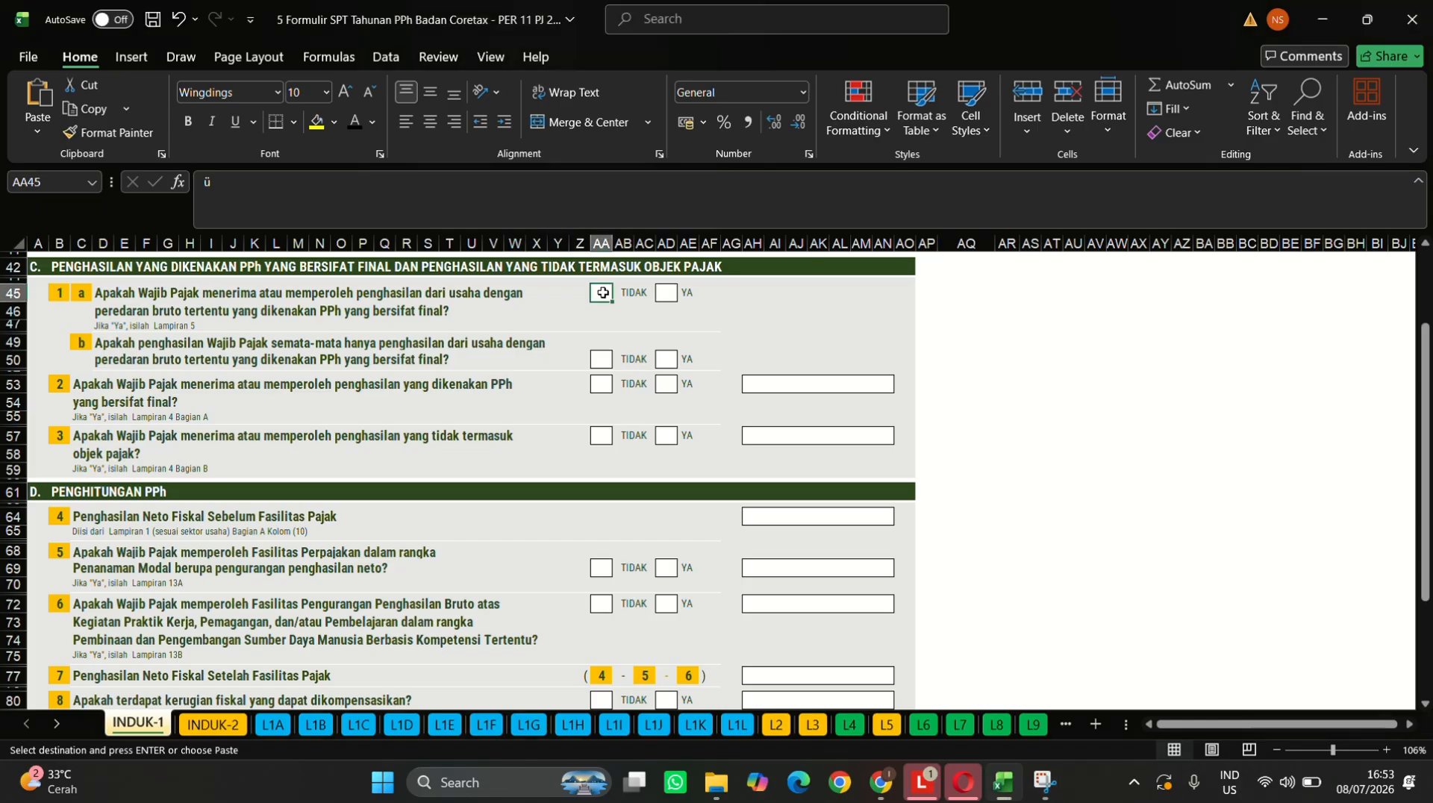
pyautogui.hotkey('ctrl', 'v')
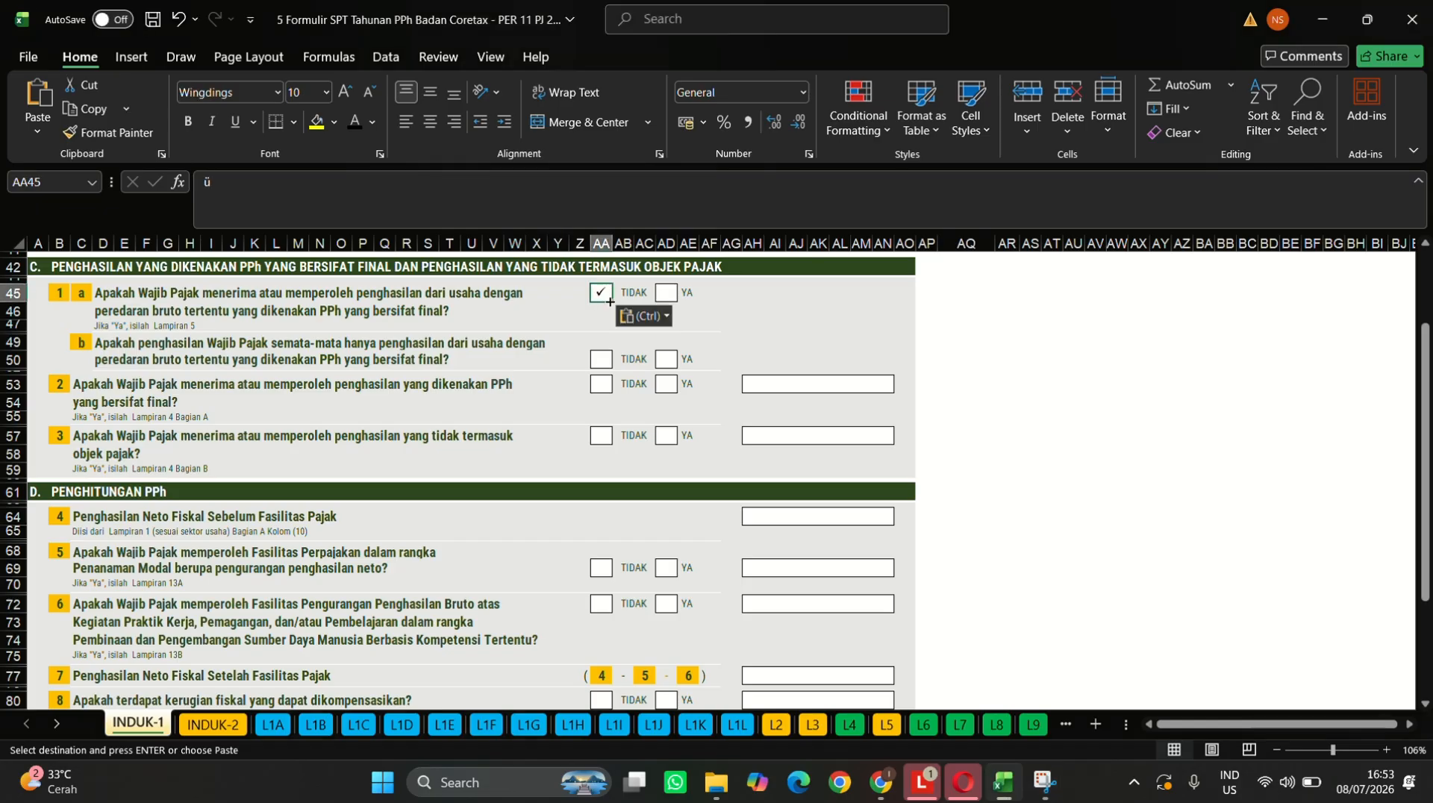
pyautogui.click(603, 368)
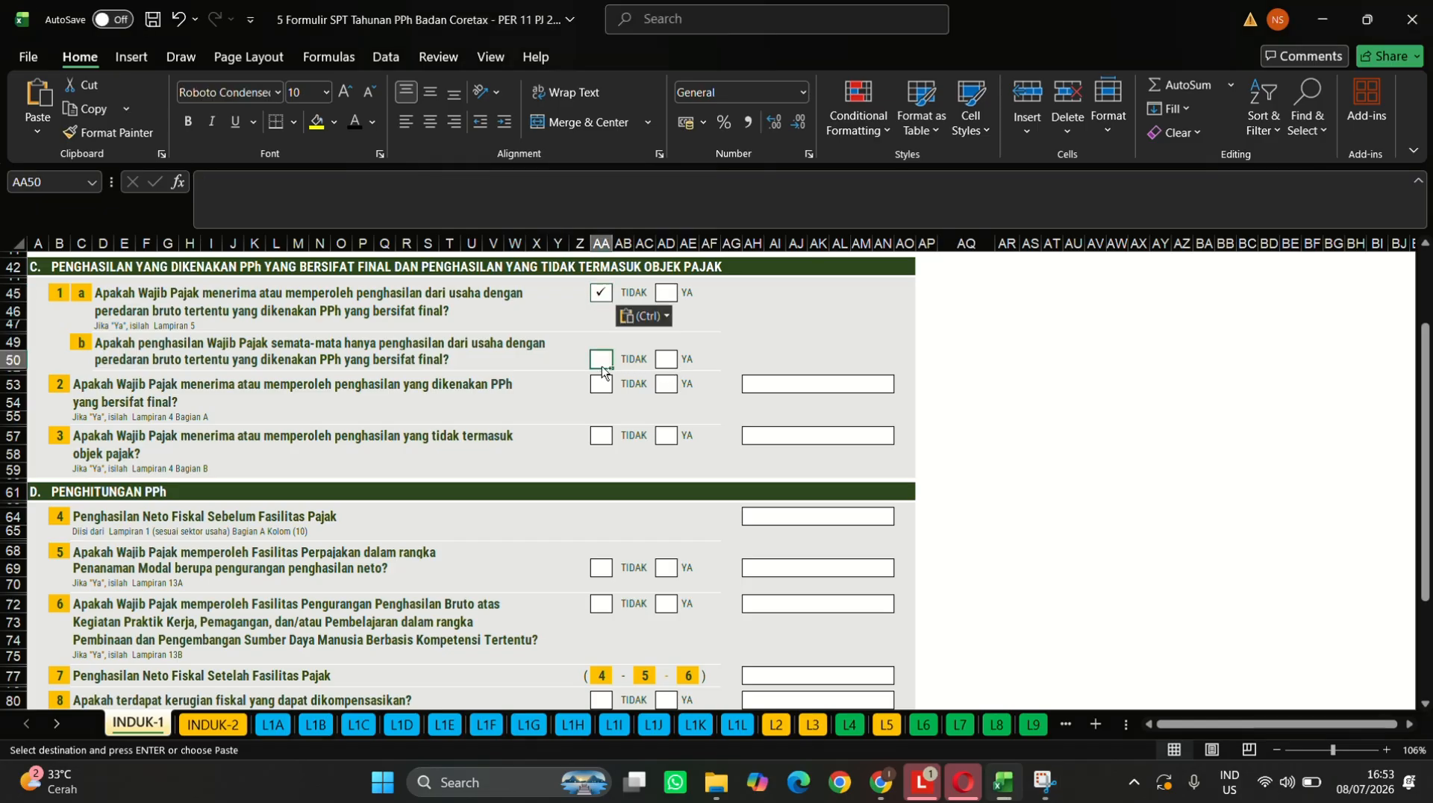
pyautogui.hotkey('ctrl', 'v')
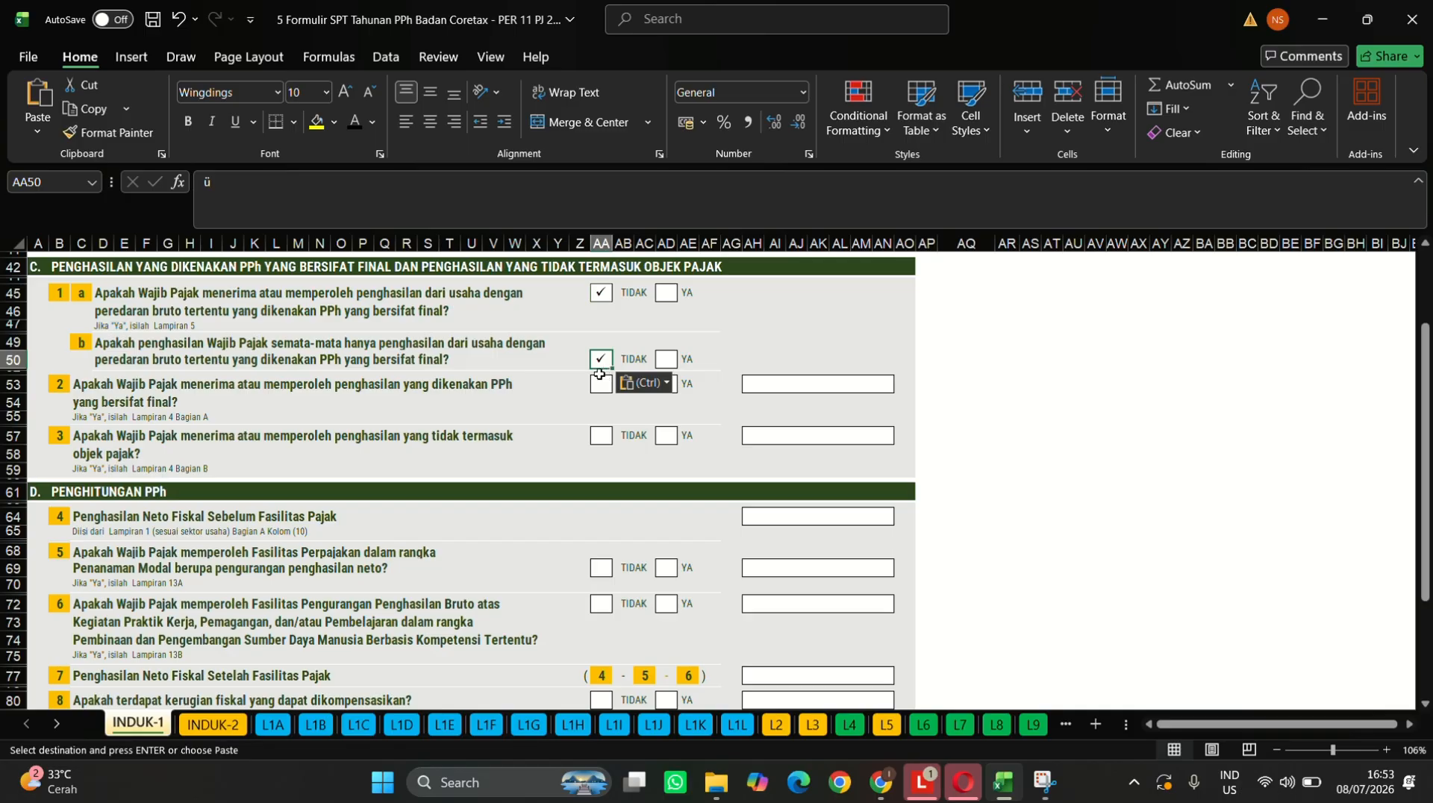
pyautogui.click(678, 384)
pyautogui.click(669, 385)
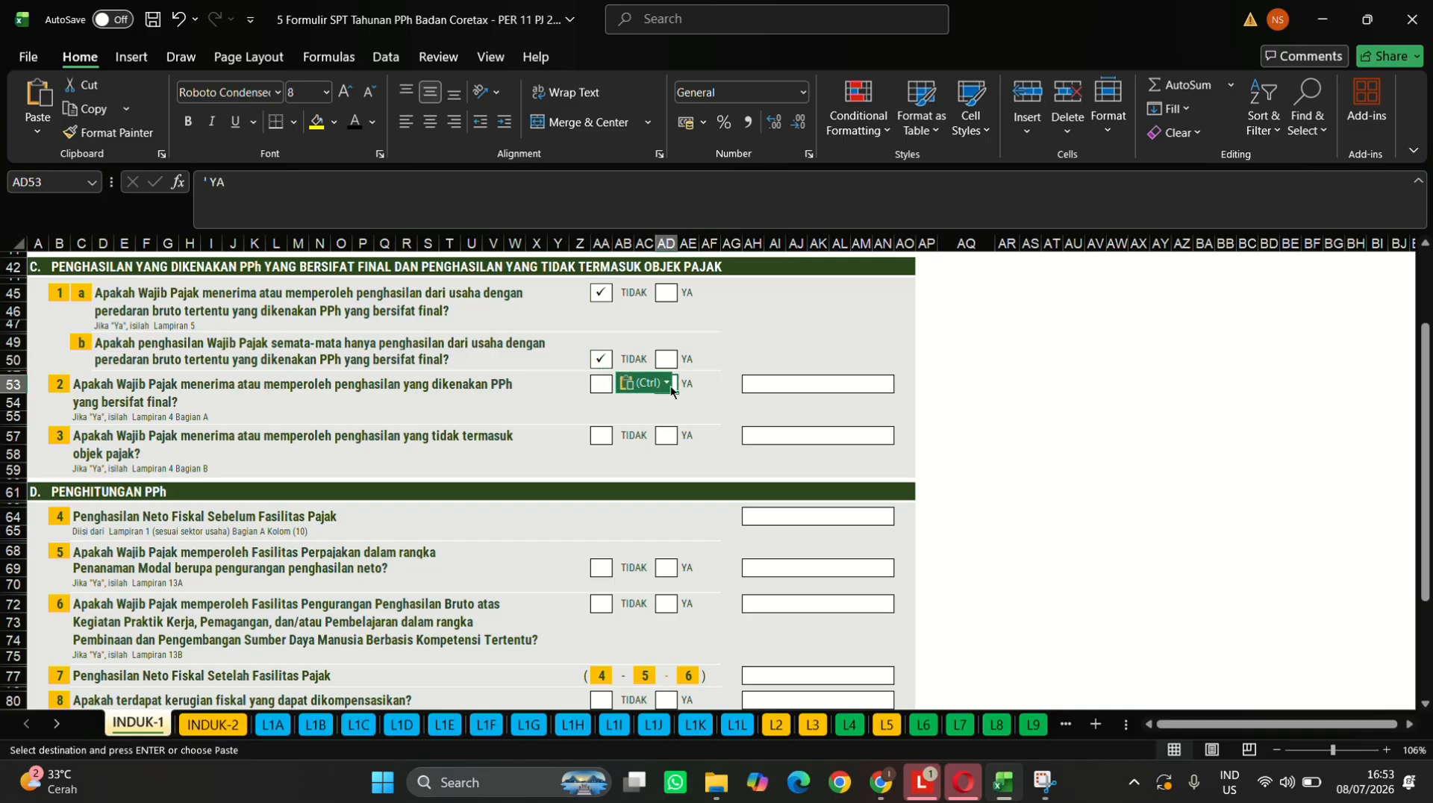
pyautogui.scroll(-2, 669, 385)
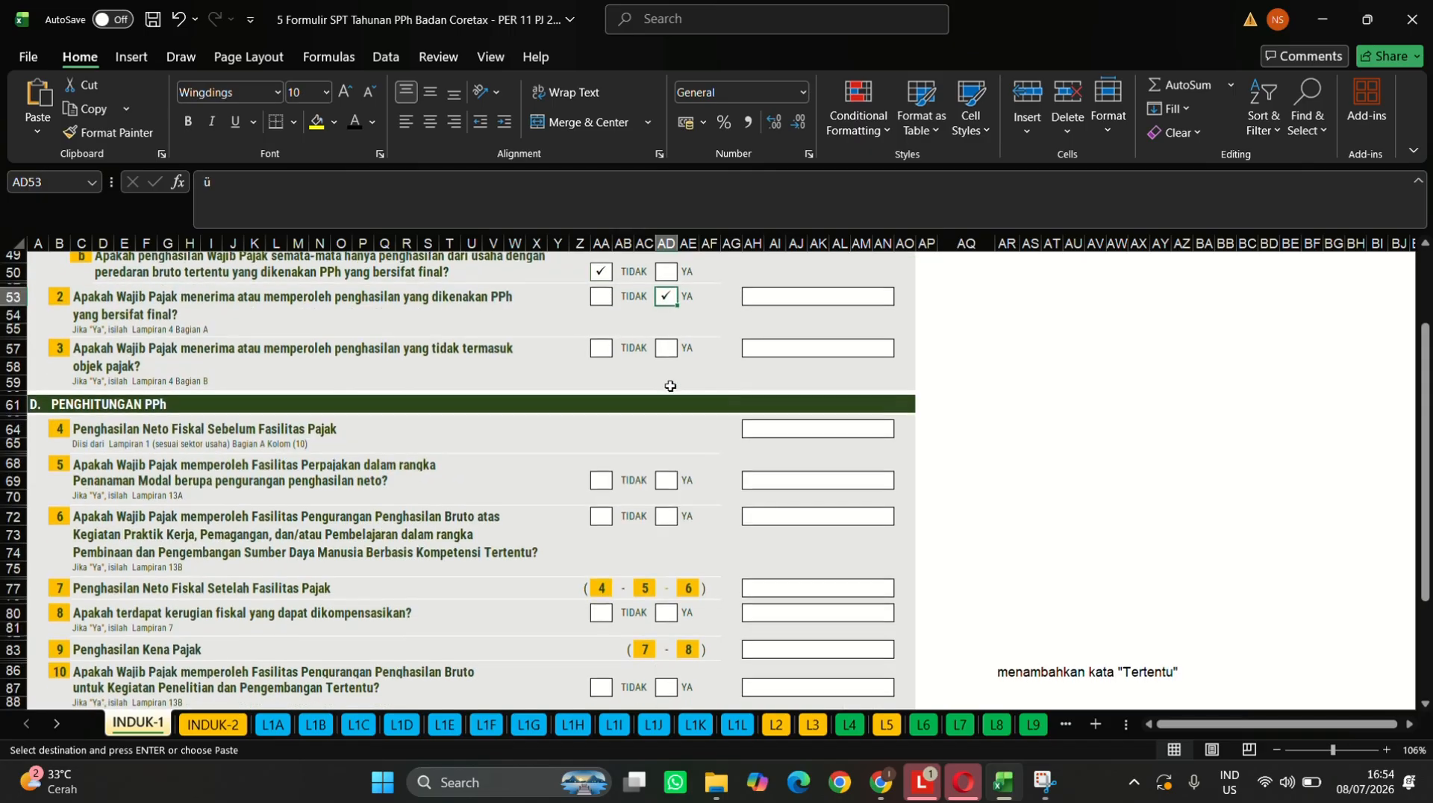
pyautogui.hotkey('ctrl', 'v')
pyautogui.click(600, 355)
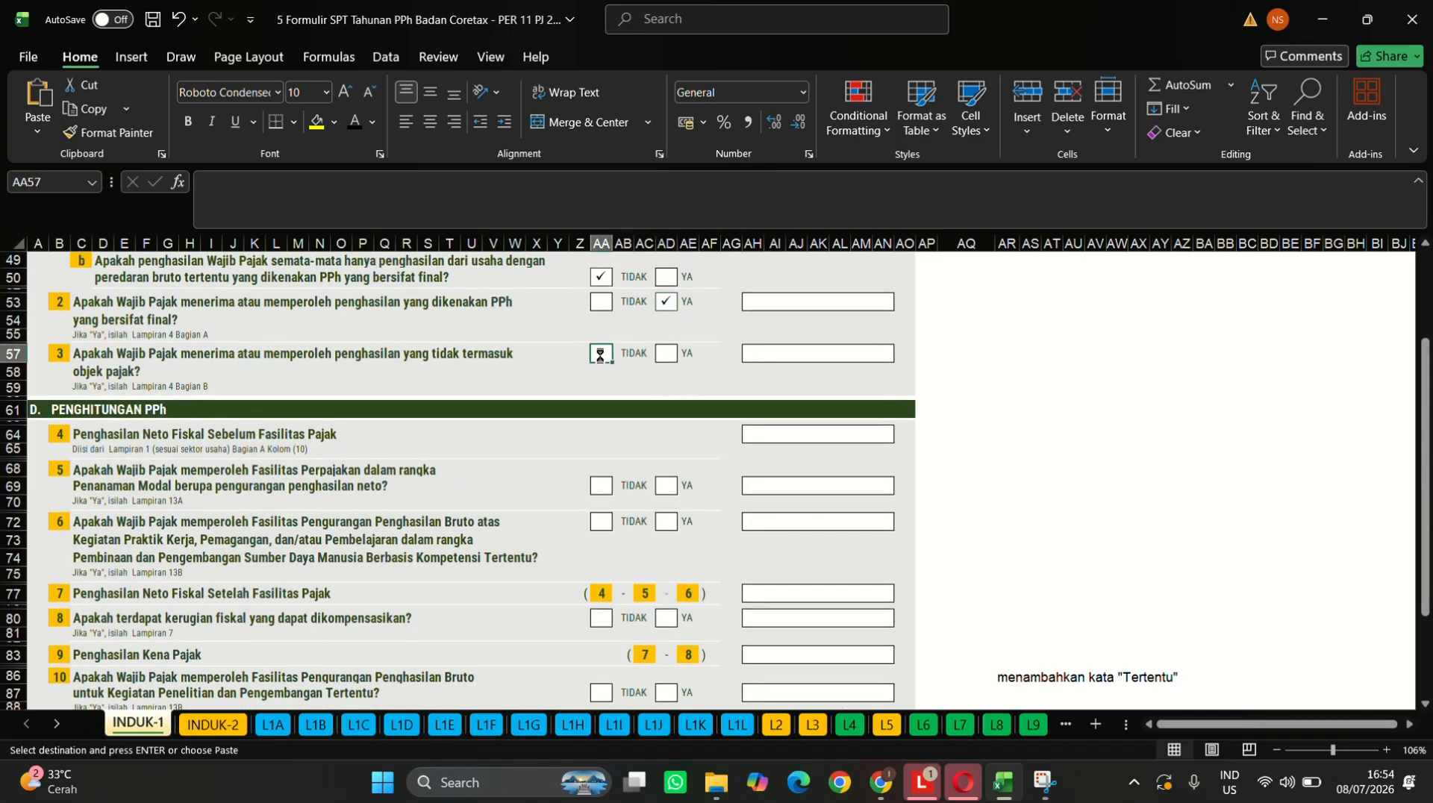
pyautogui.hotkey('ctrl', 'v')
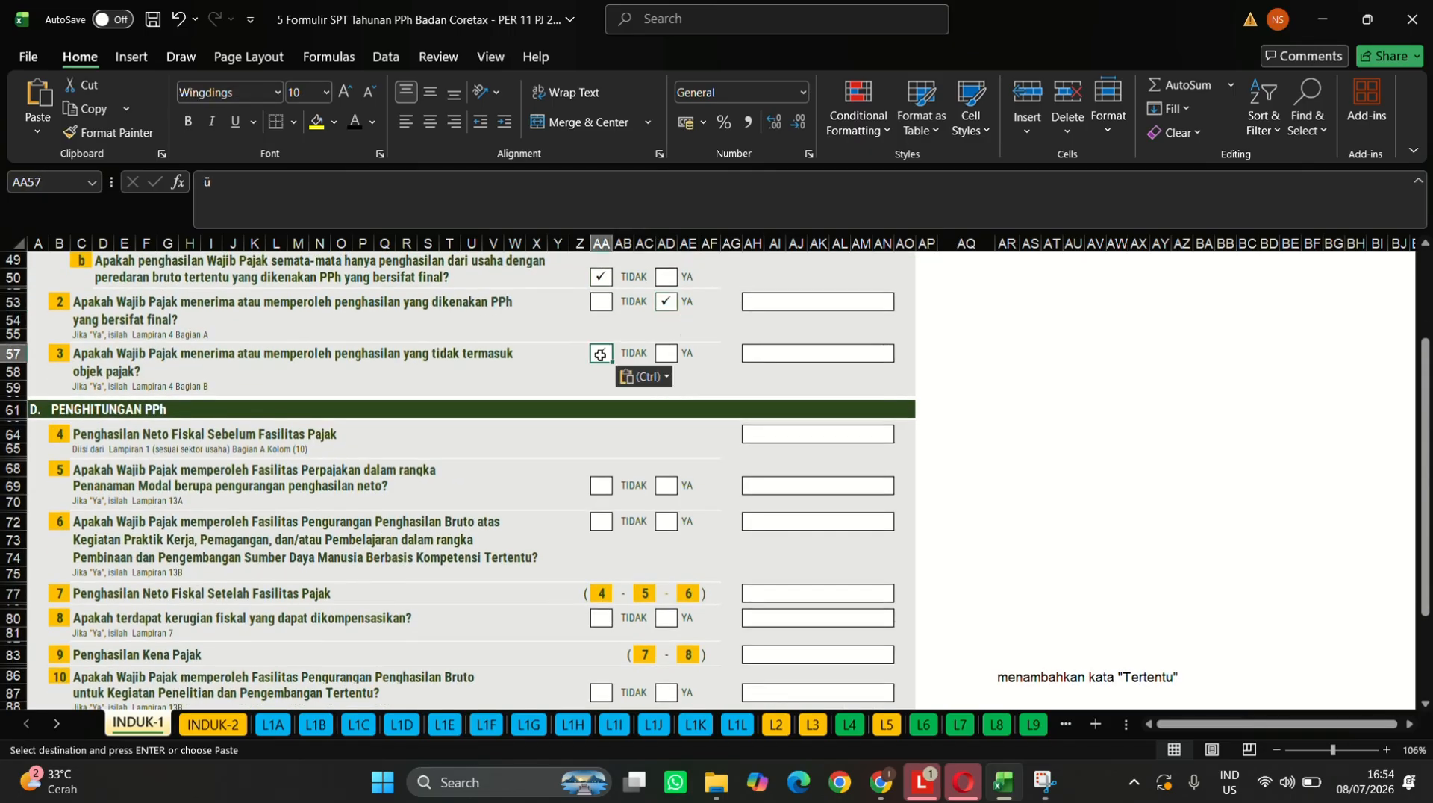
# - Tick the TIDAK boxes for questions 5, 6, 8 and 10
pyautogui.scroll(-3, 601, 355)
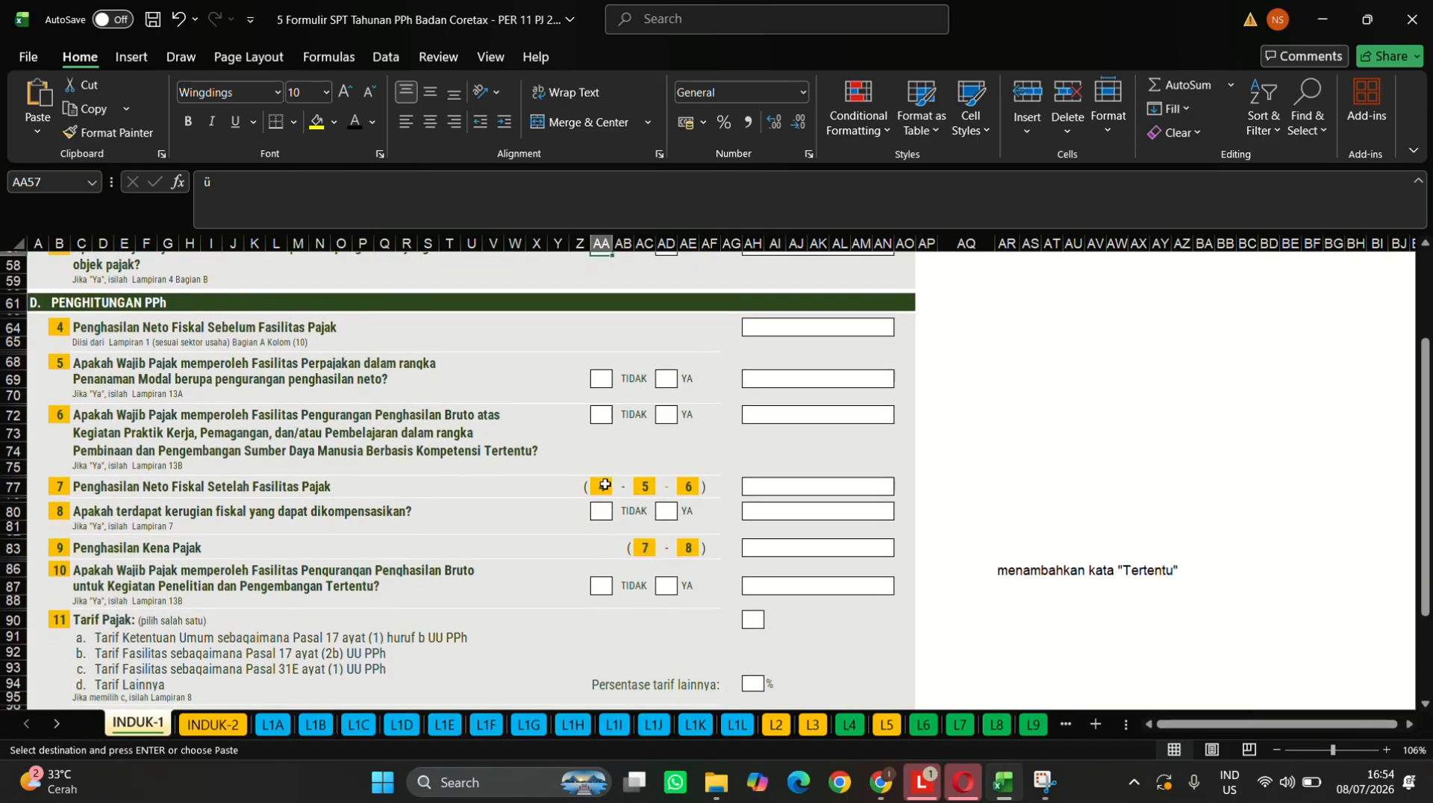
pyautogui.click(604, 374)
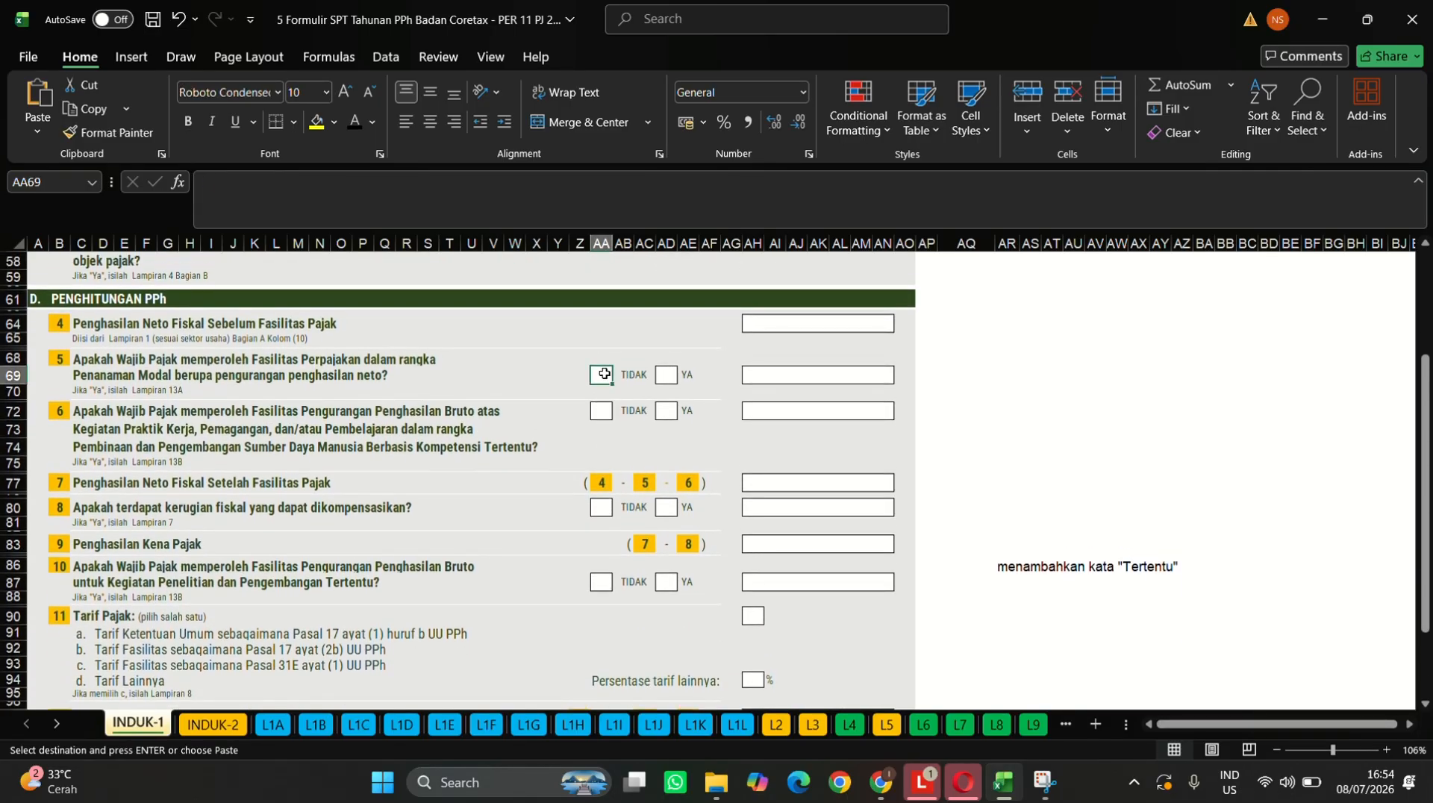
pyautogui.hotkey('ctrl', 'v')
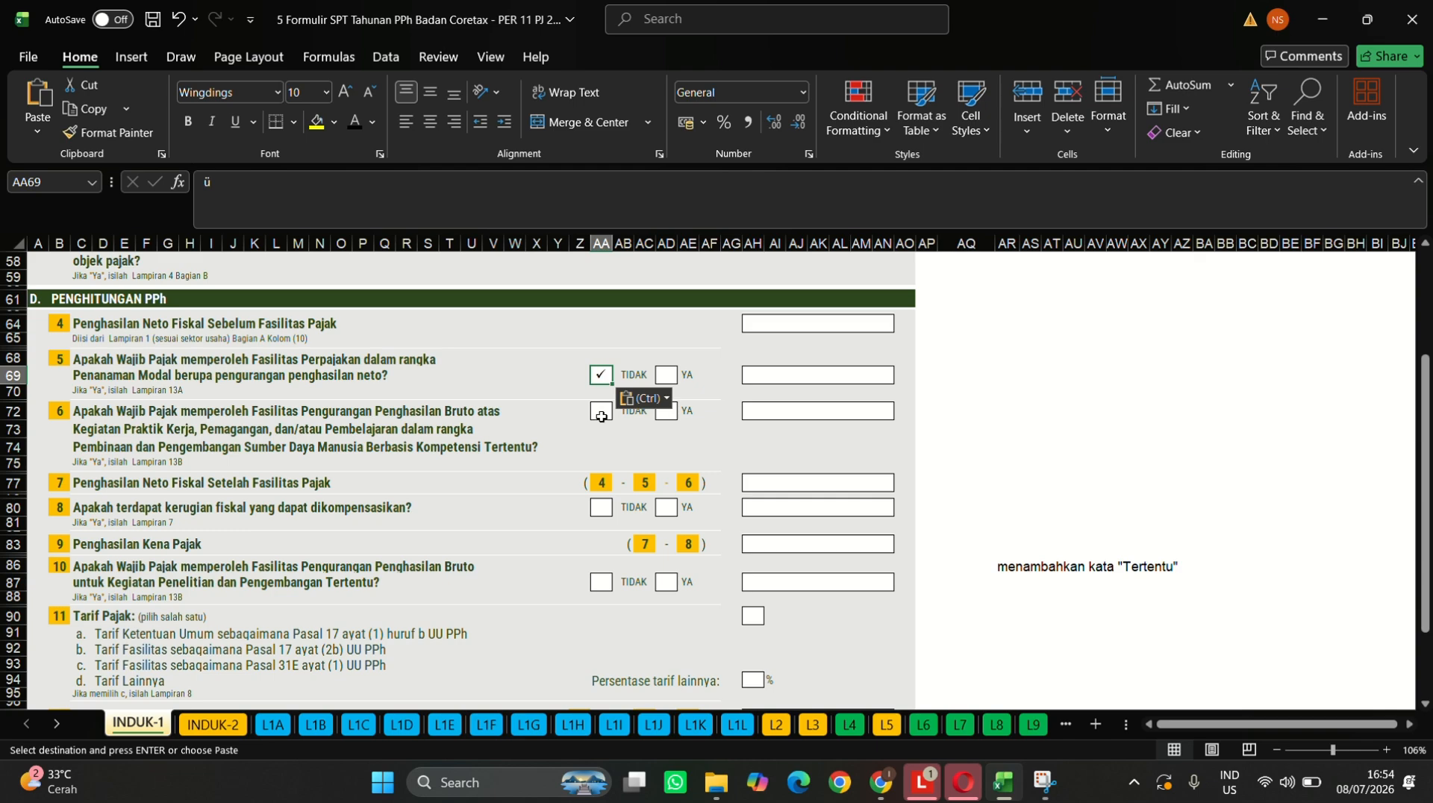
pyautogui.click(601, 415)
pyautogui.hotkey('ctrl', 'v')
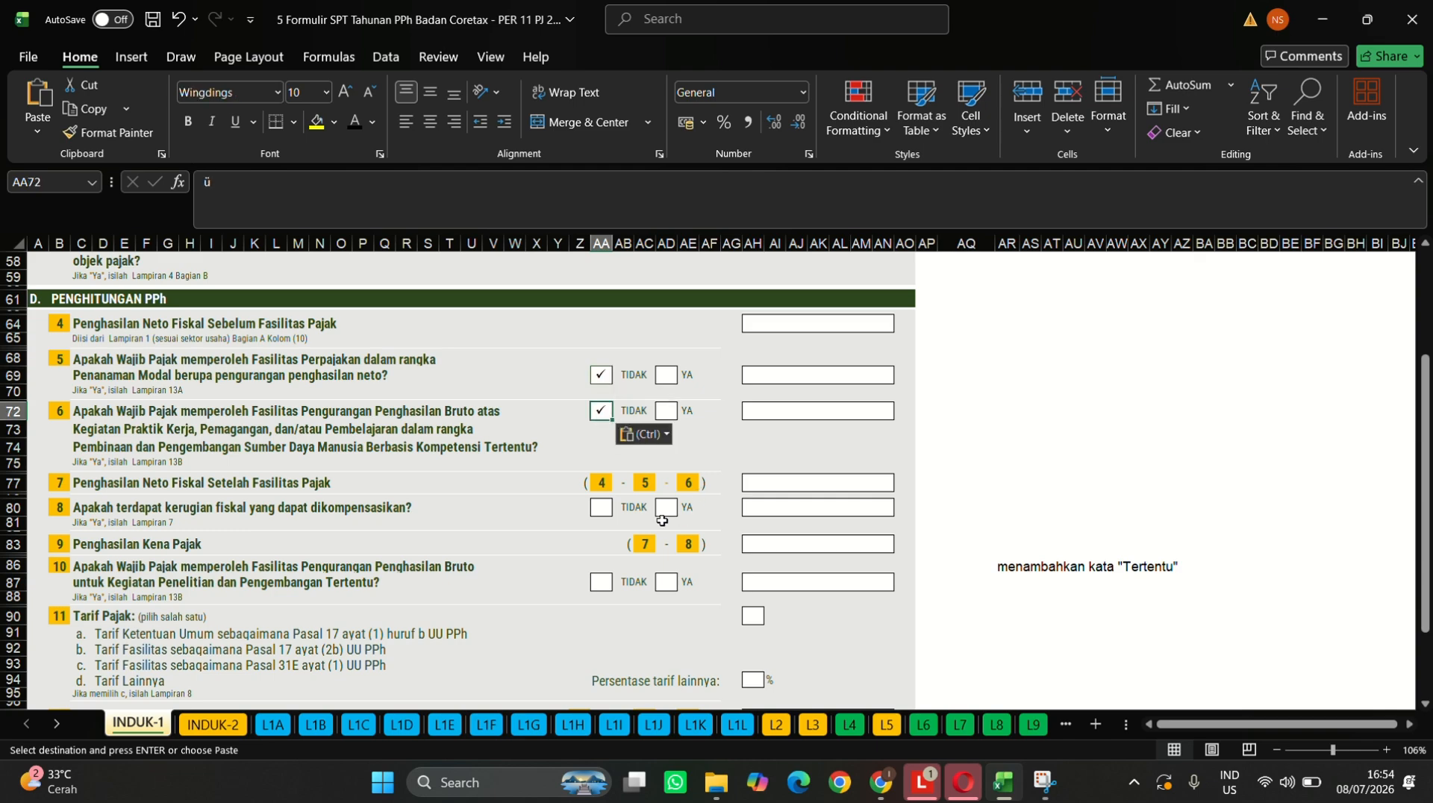
pyautogui.click(597, 511)
pyautogui.hotkey('ctrl', 'v')
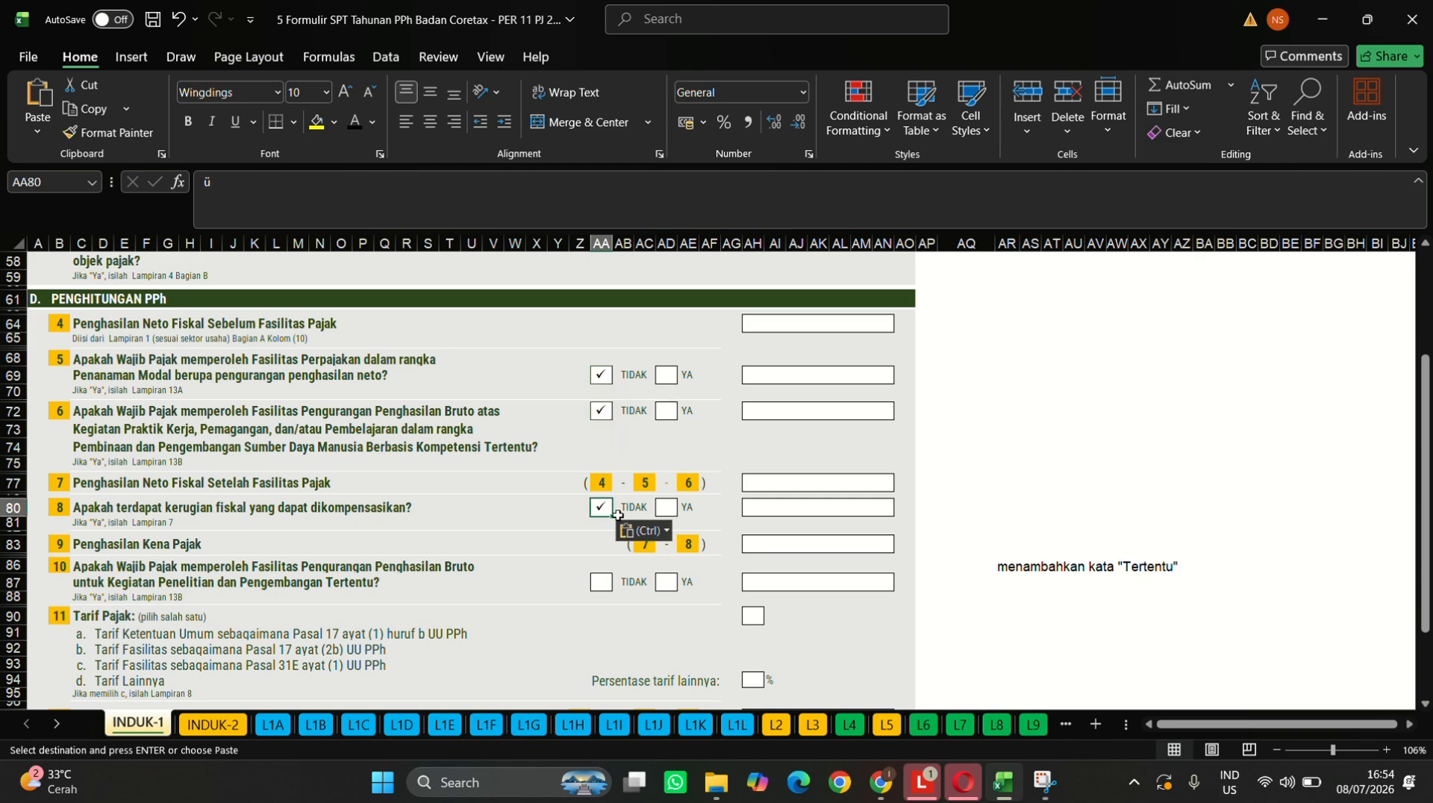
pyautogui.click(601, 587)
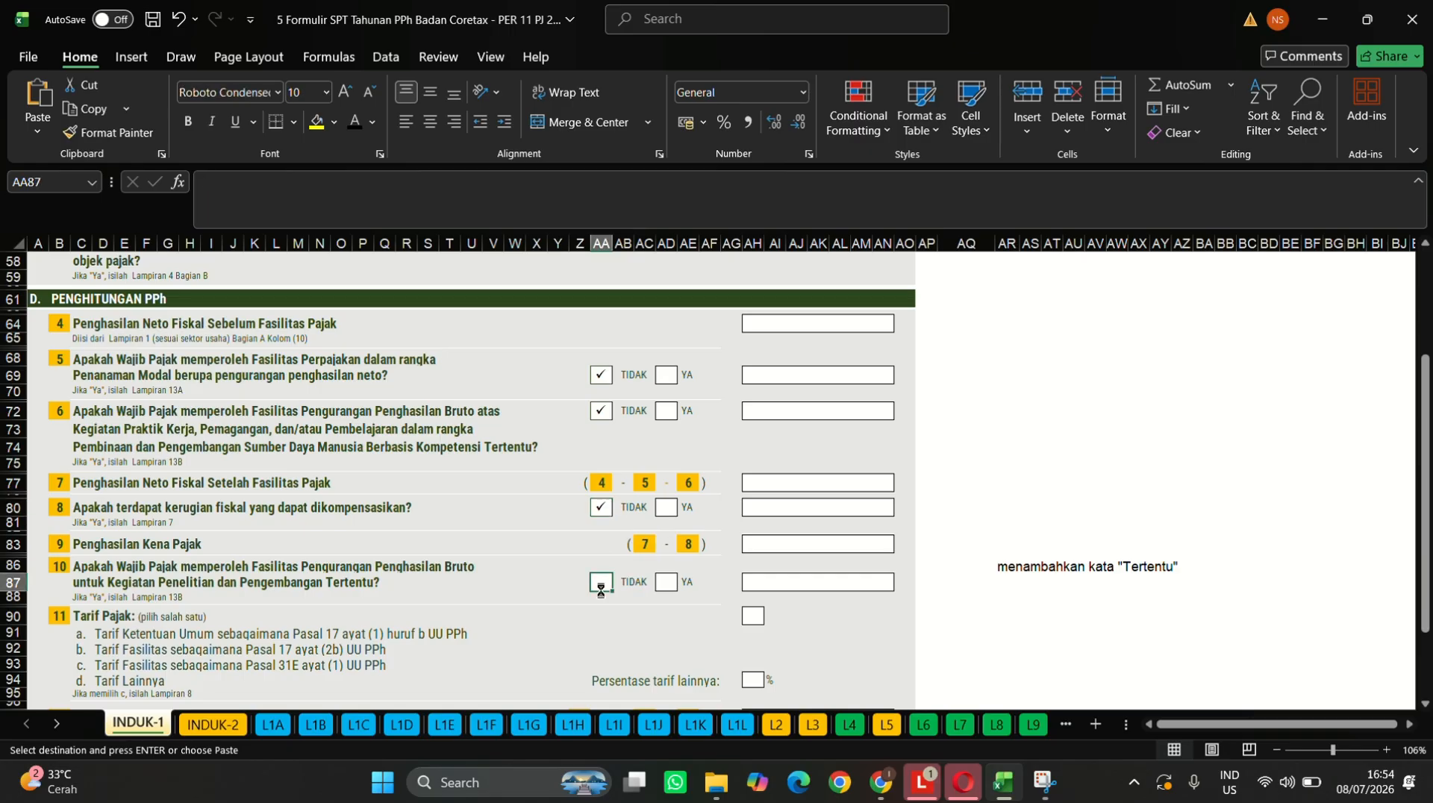
pyautogui.write('ü')
# - Enter 22 as the other-tariff percentage for question 11
pyautogui.scroll(-4, 678, 494)
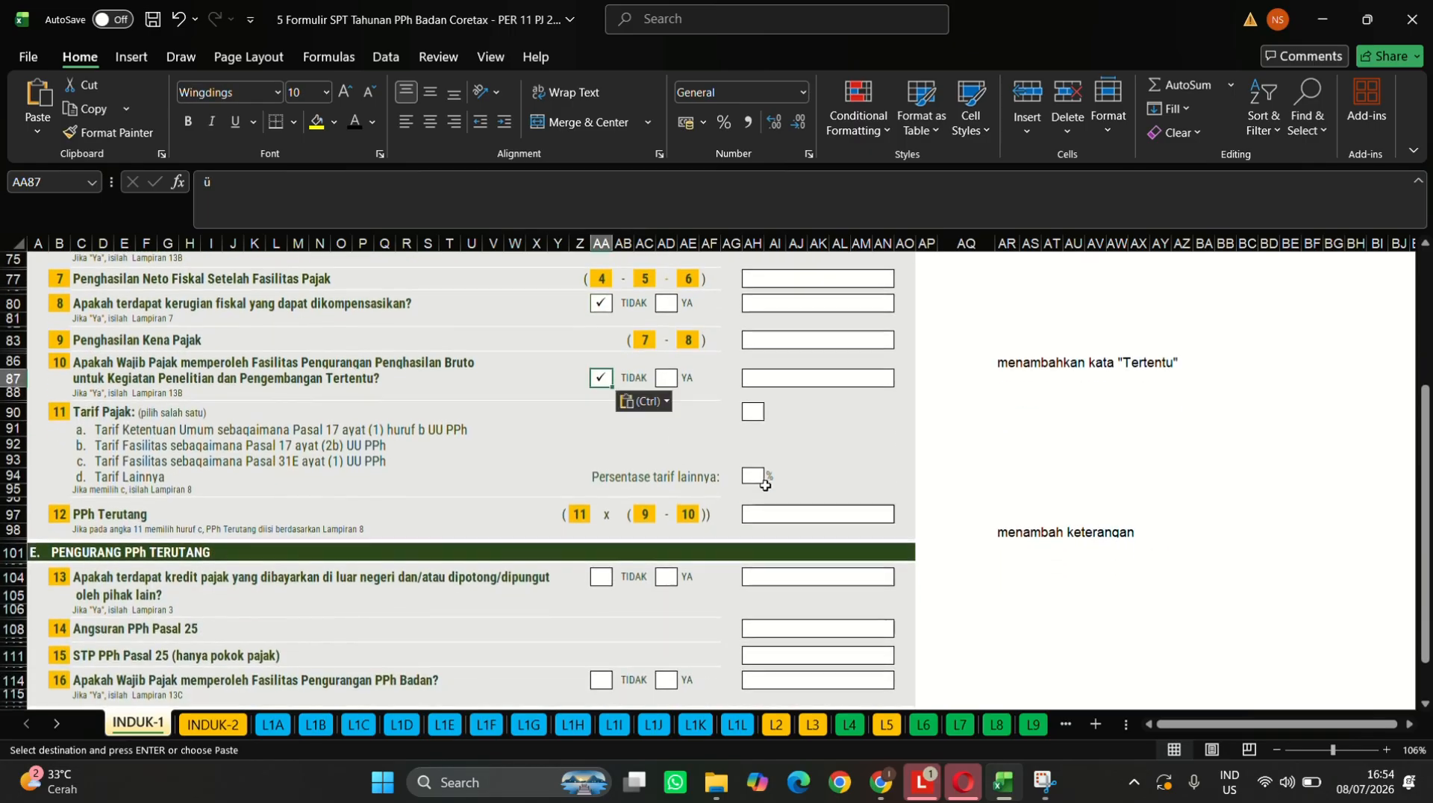
pyautogui.click(757, 476)
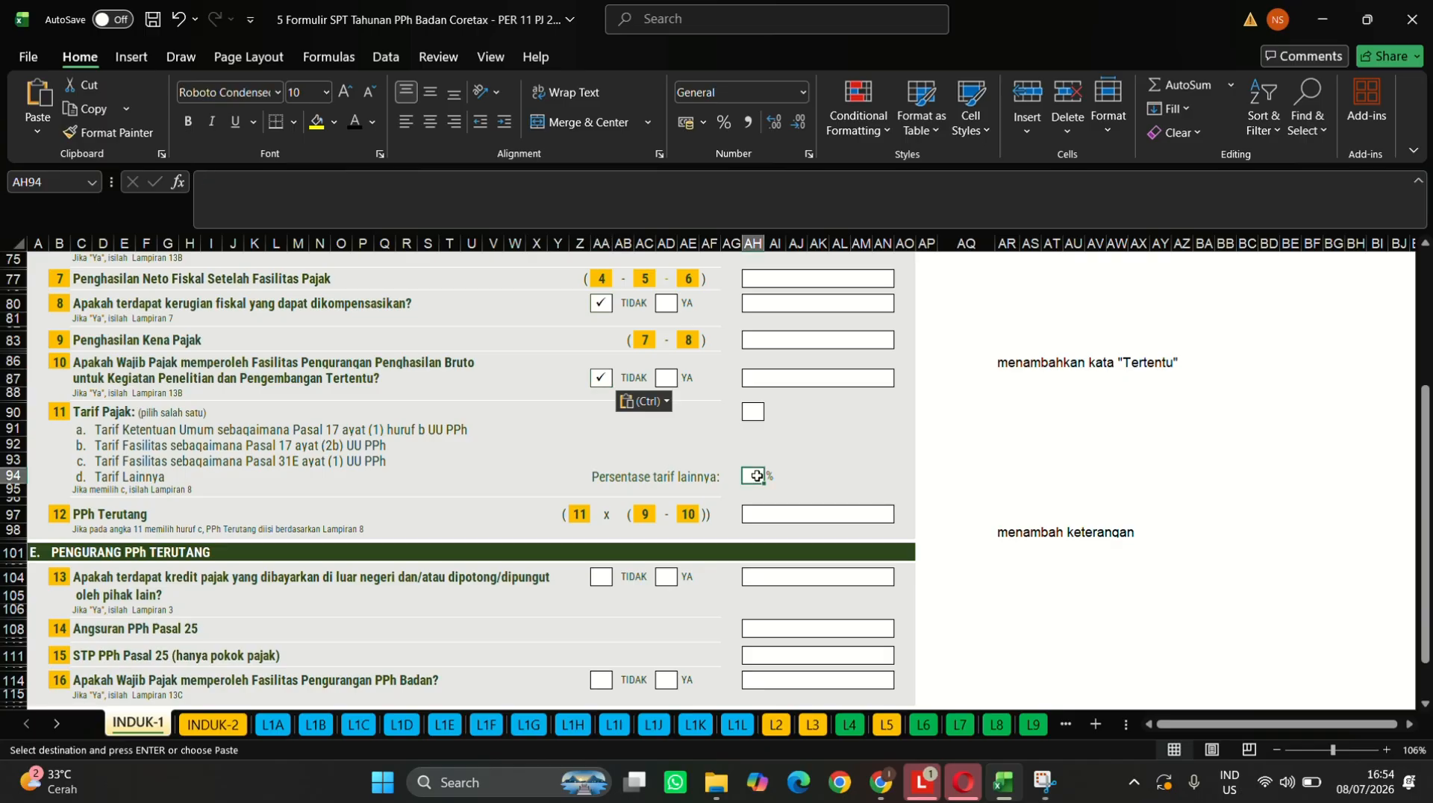
pyautogui.write('22')
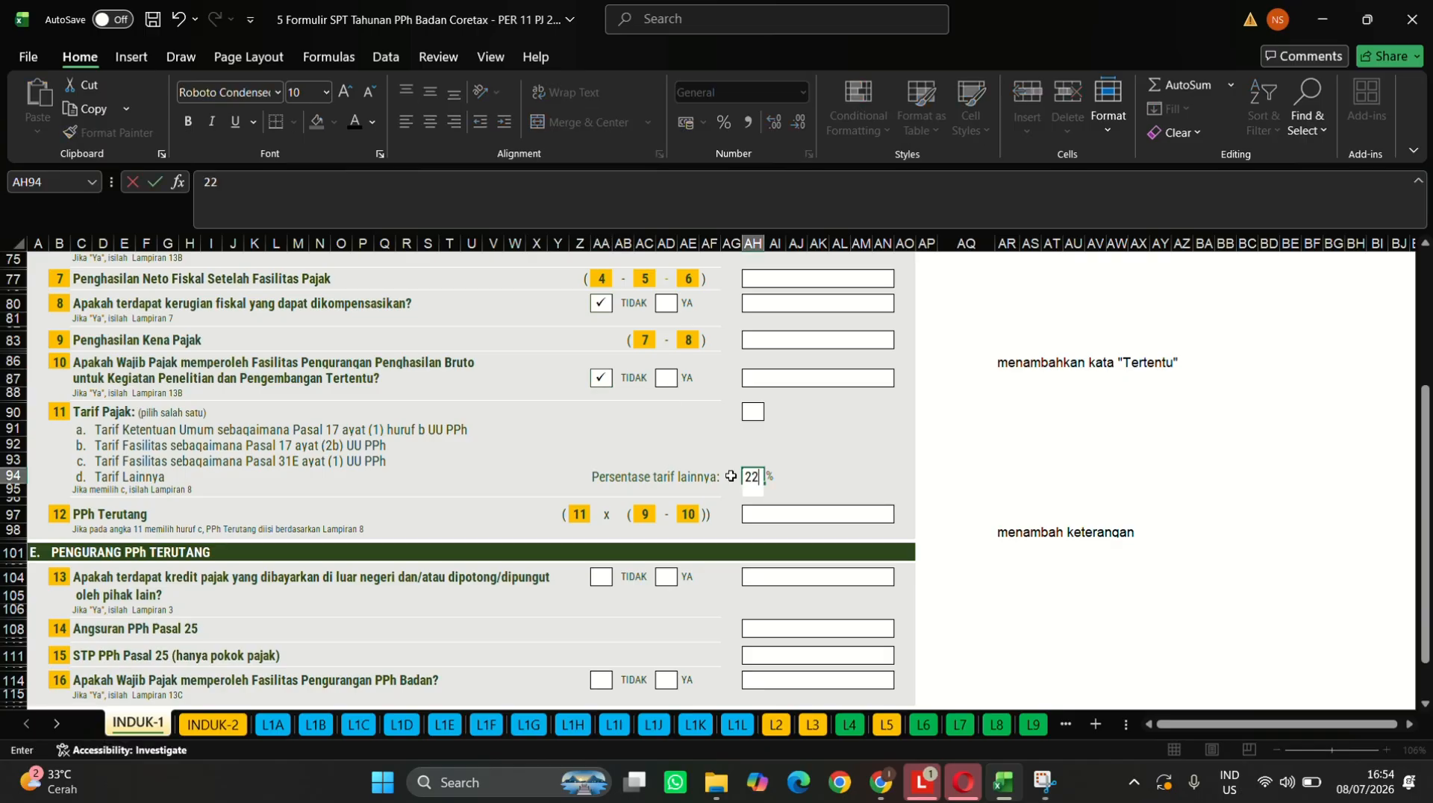
# - Colour the label of tariff option a. red
pyautogui.click(76, 432)
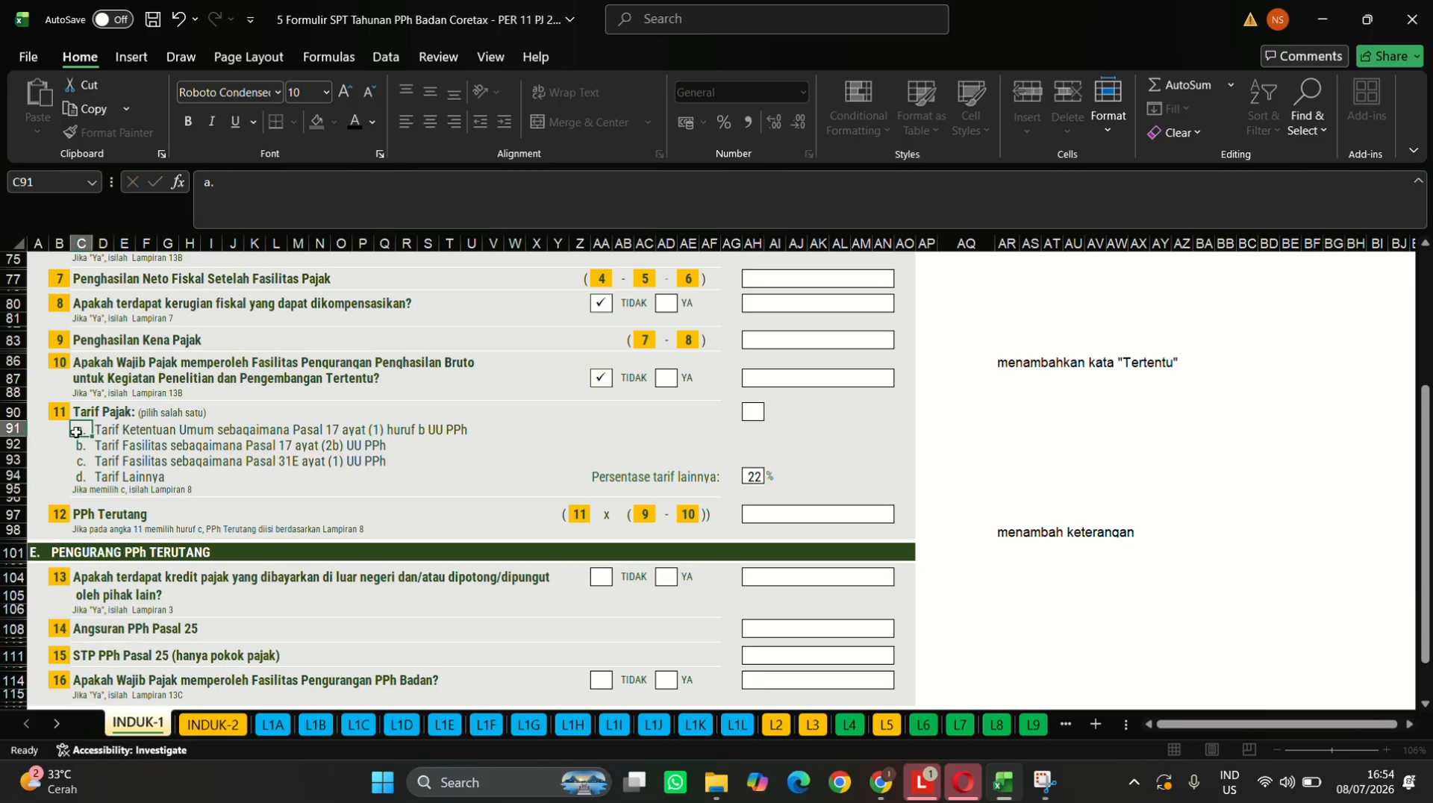
pyautogui.click(371, 123)
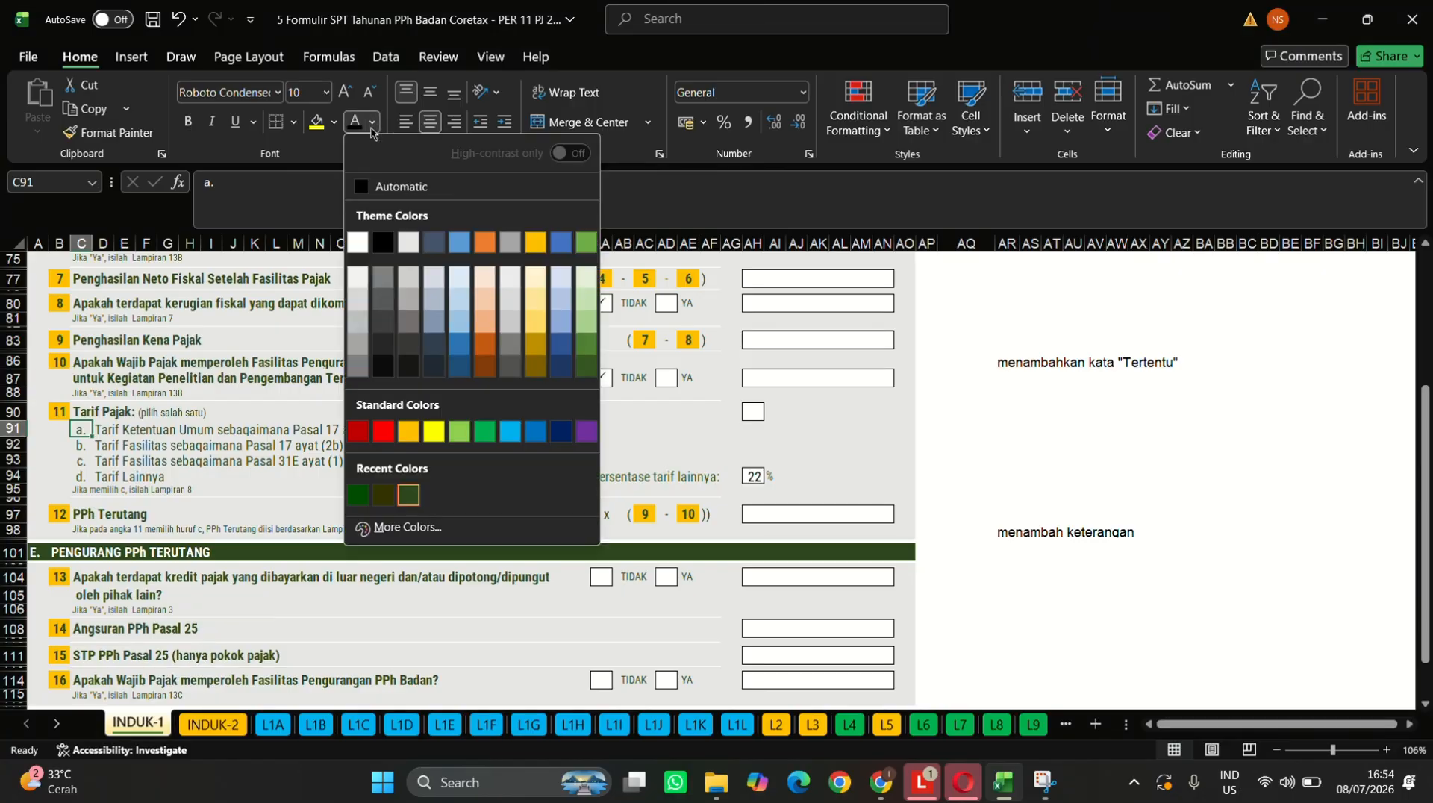
pyautogui.click(383, 431)
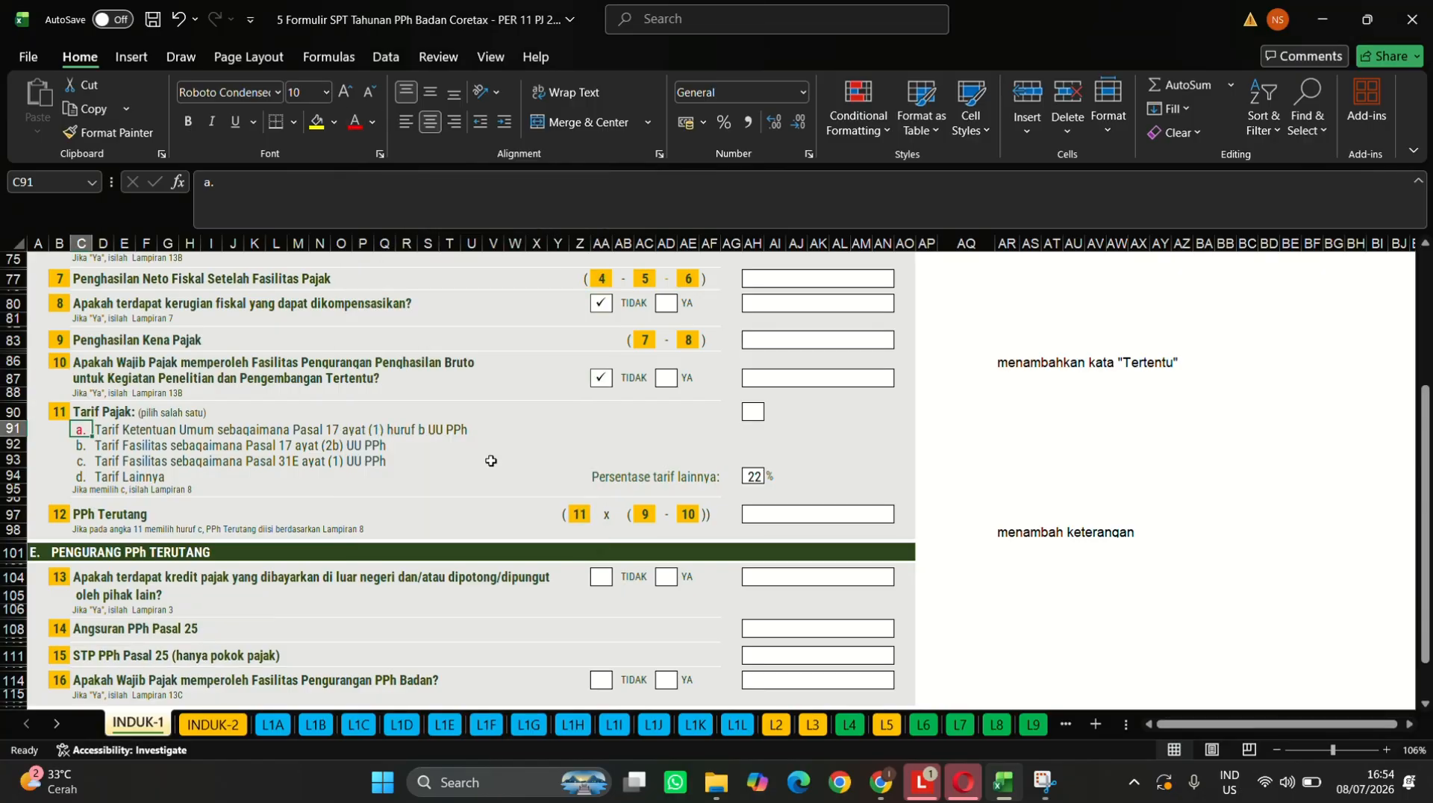
pyautogui.scroll(-5, 492, 463)
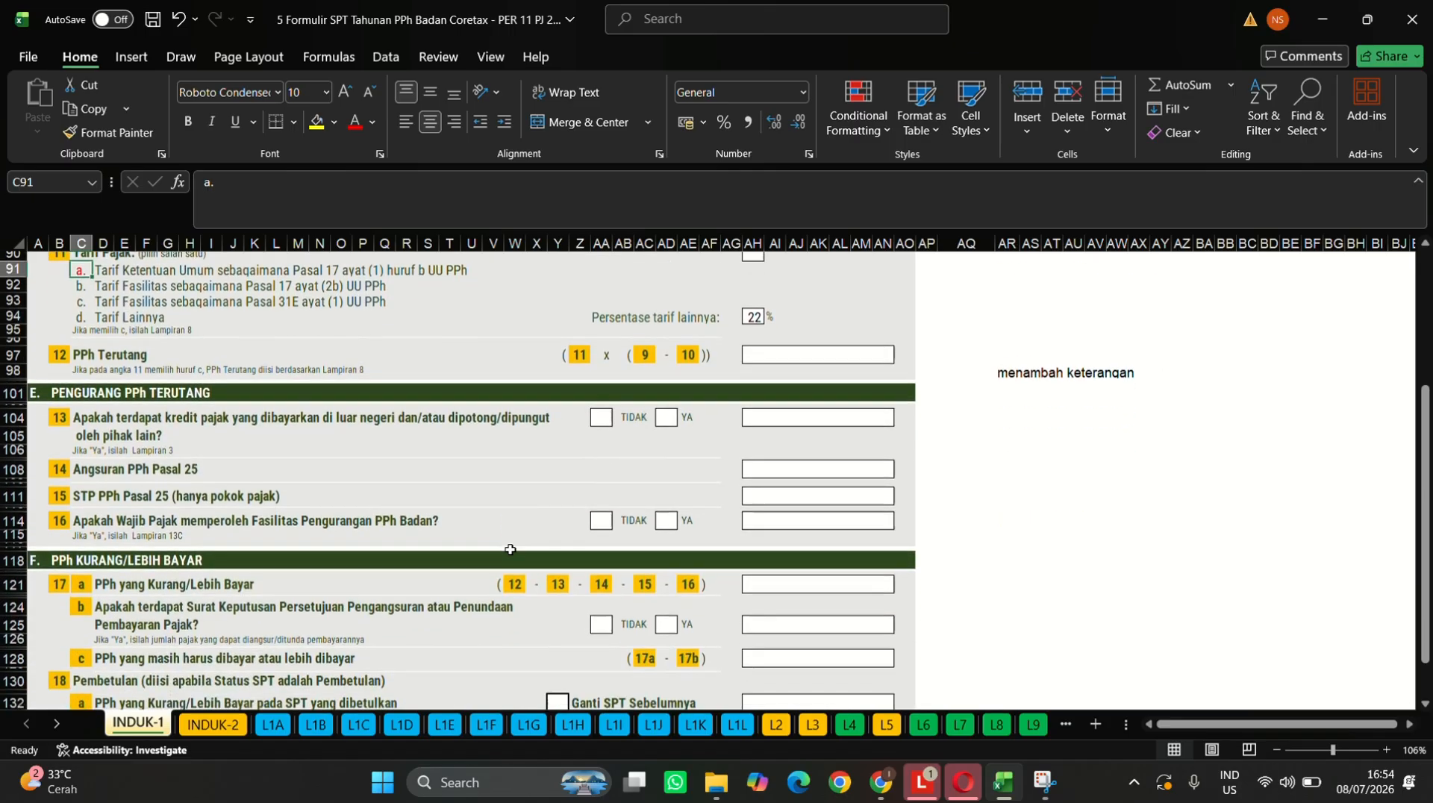
pyautogui.scroll(-1, 507, 550)
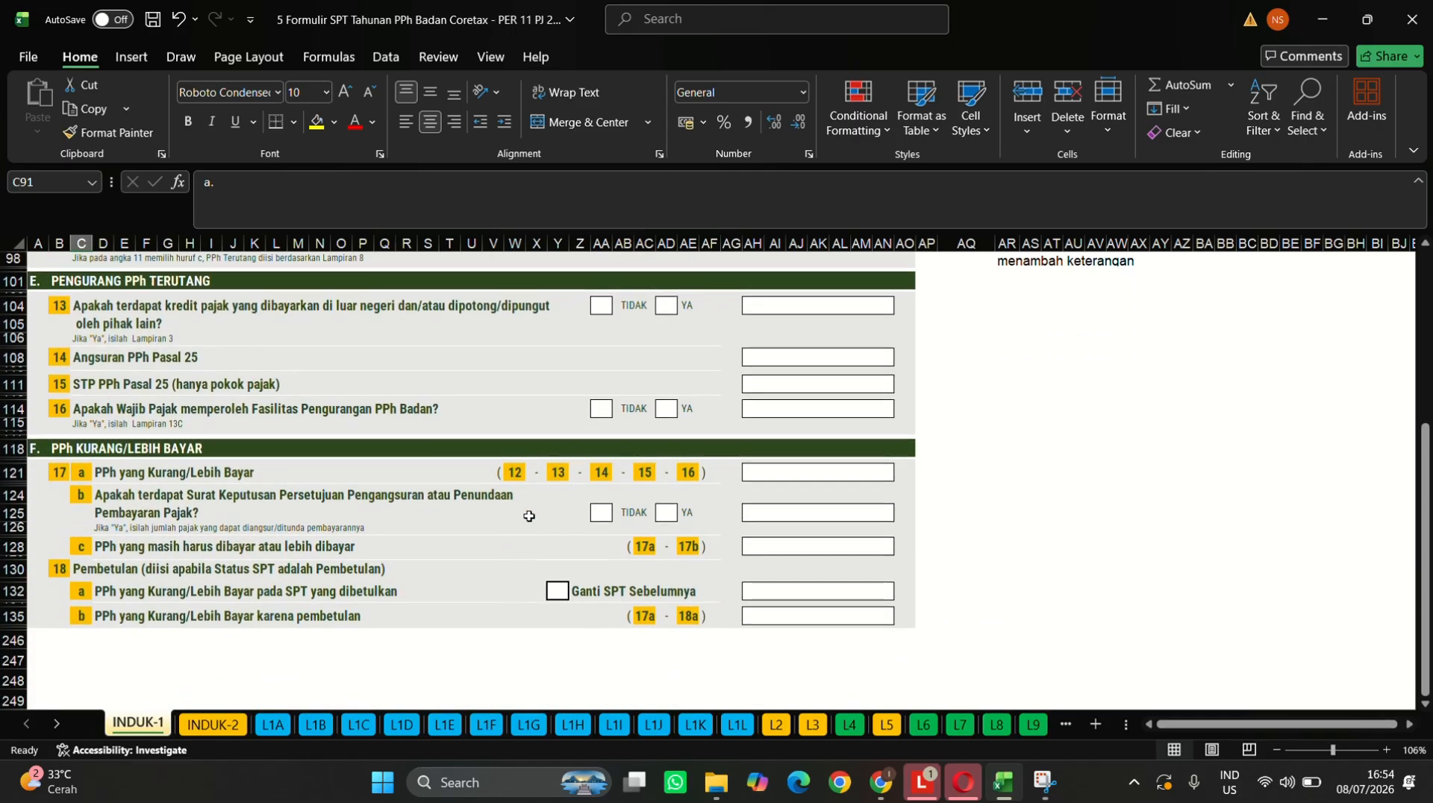
pyautogui.click(605, 306)
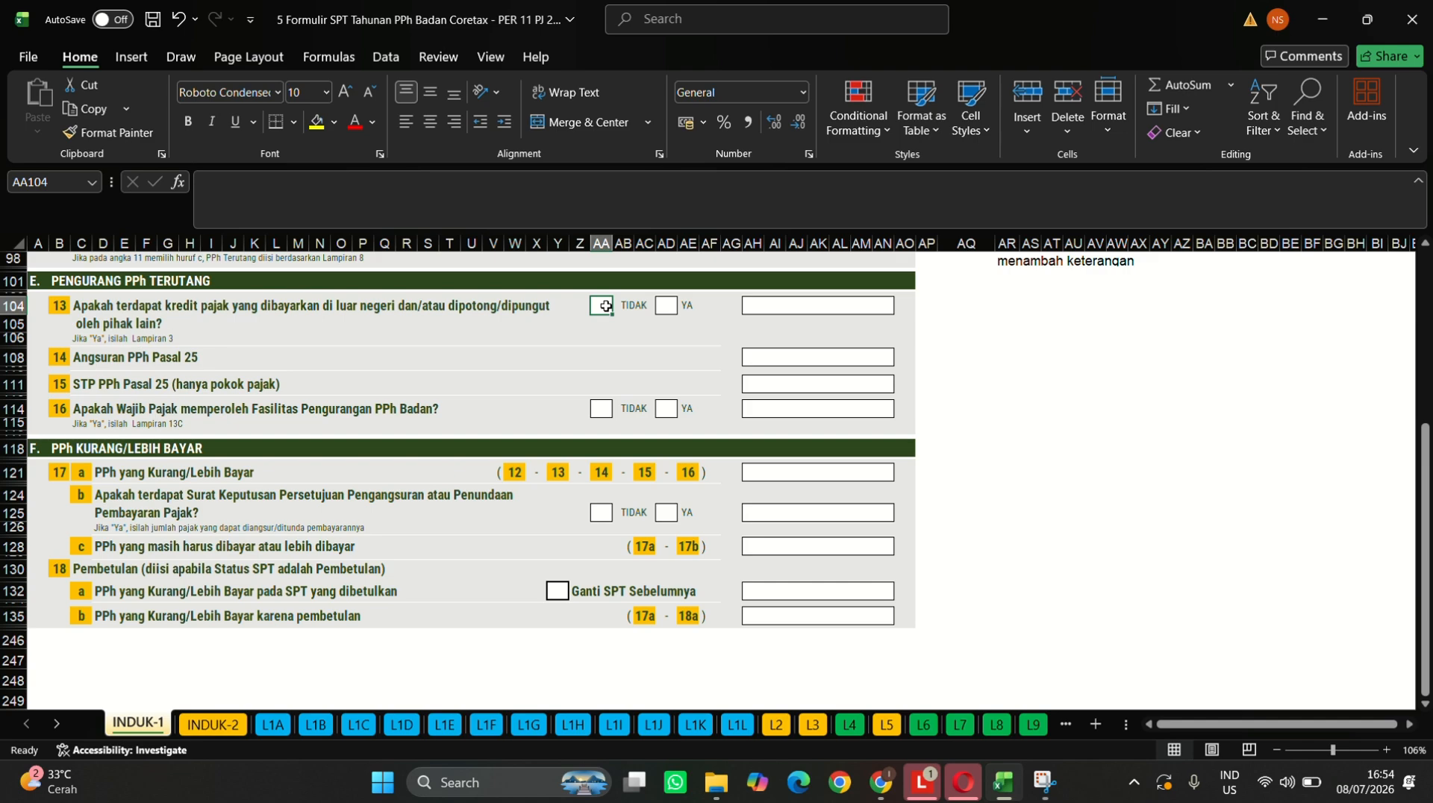
# - Paste the check mark into the TIDAK boxes of questions 13, 16 and 17b
pyautogui.click(617, 29)
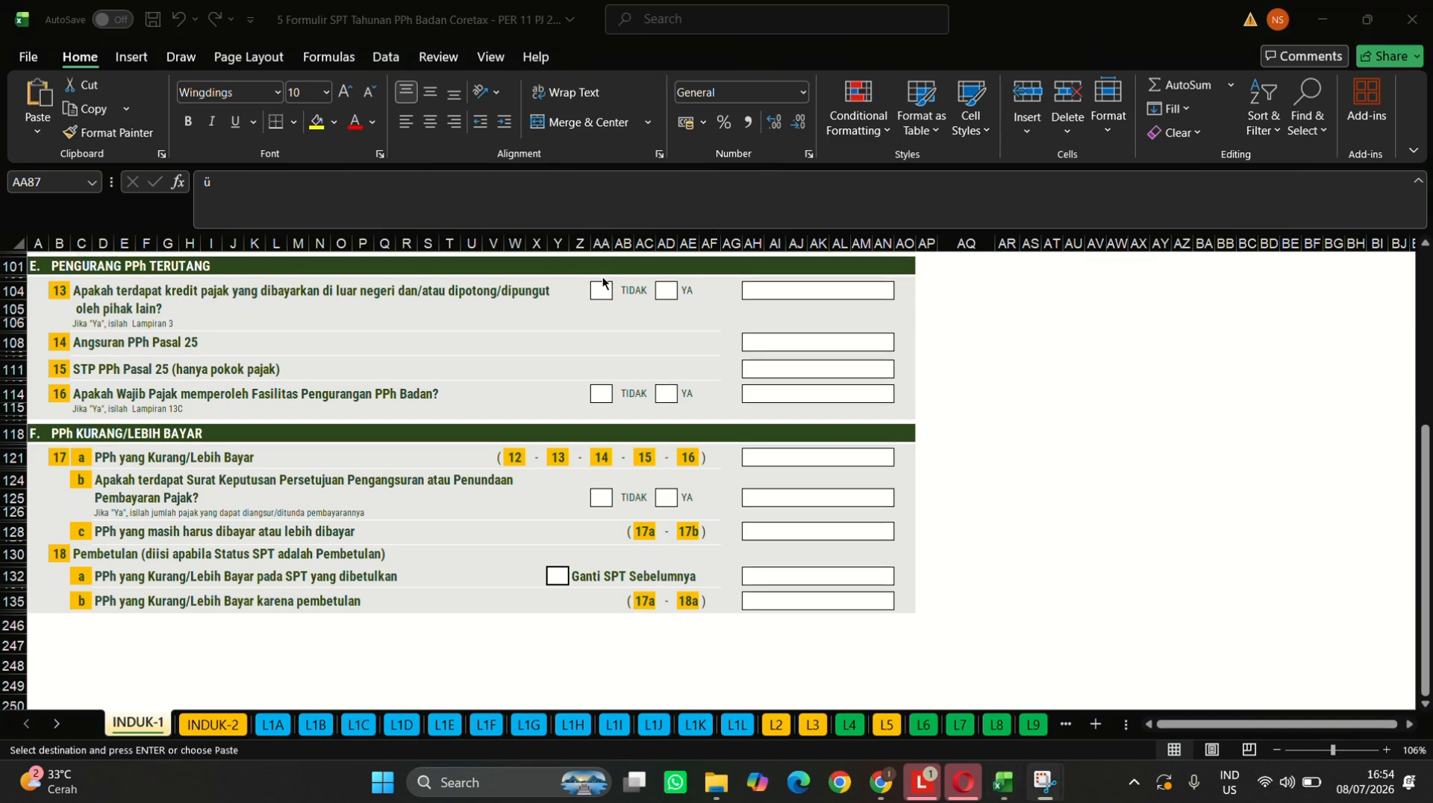
pyautogui.click(601, 290)
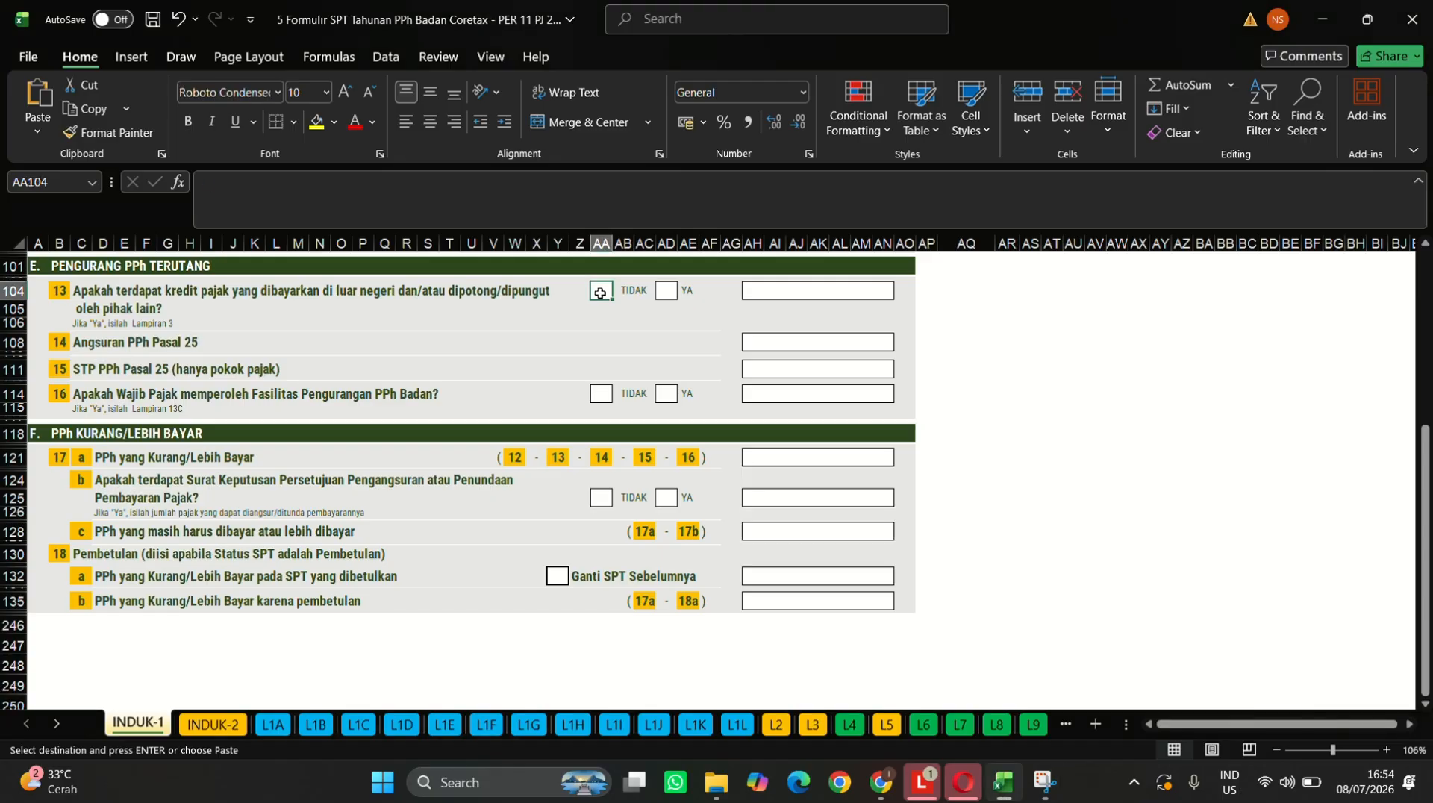
pyautogui.write('✓')
pyautogui.click(602, 394)
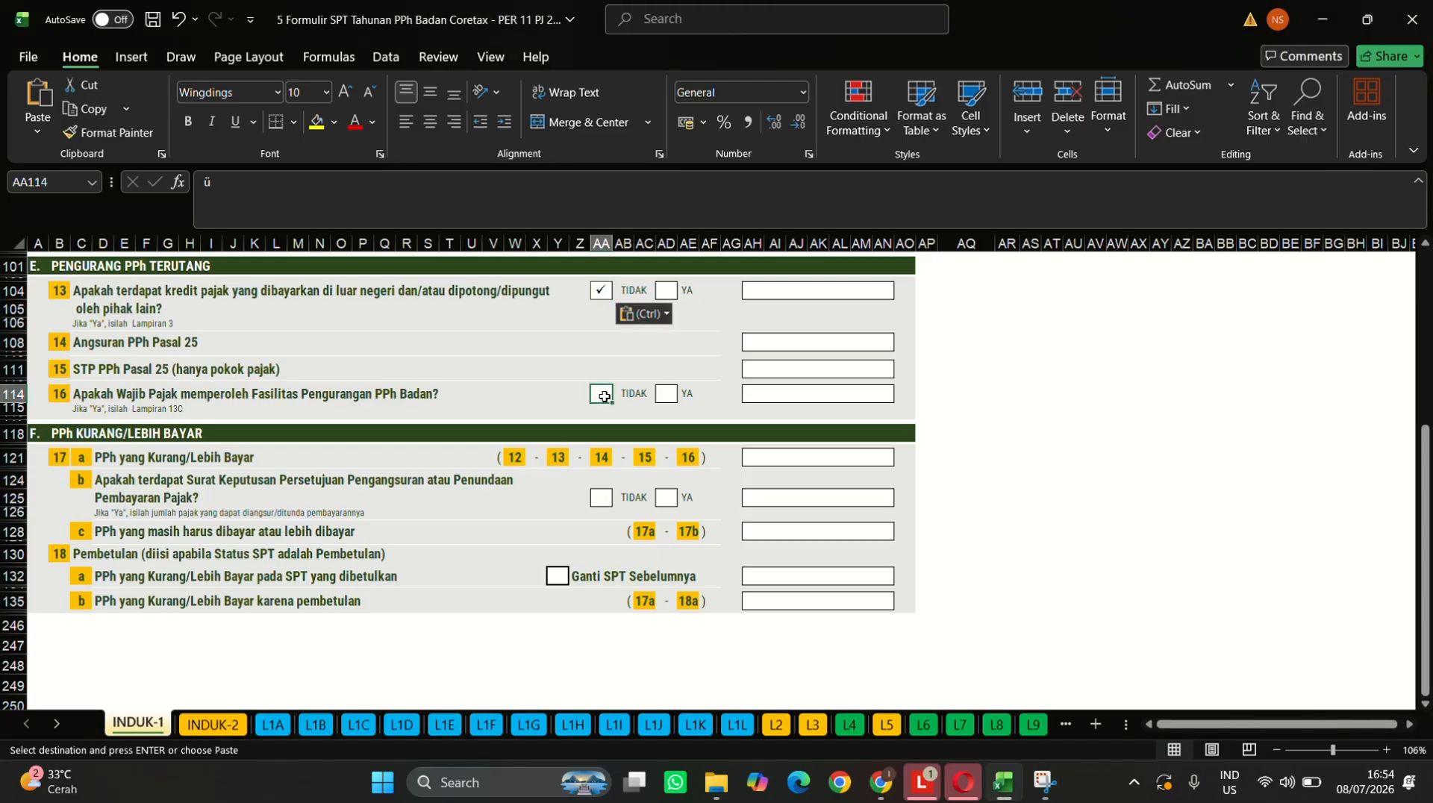
pyautogui.hotkey('ctrl', 'v')
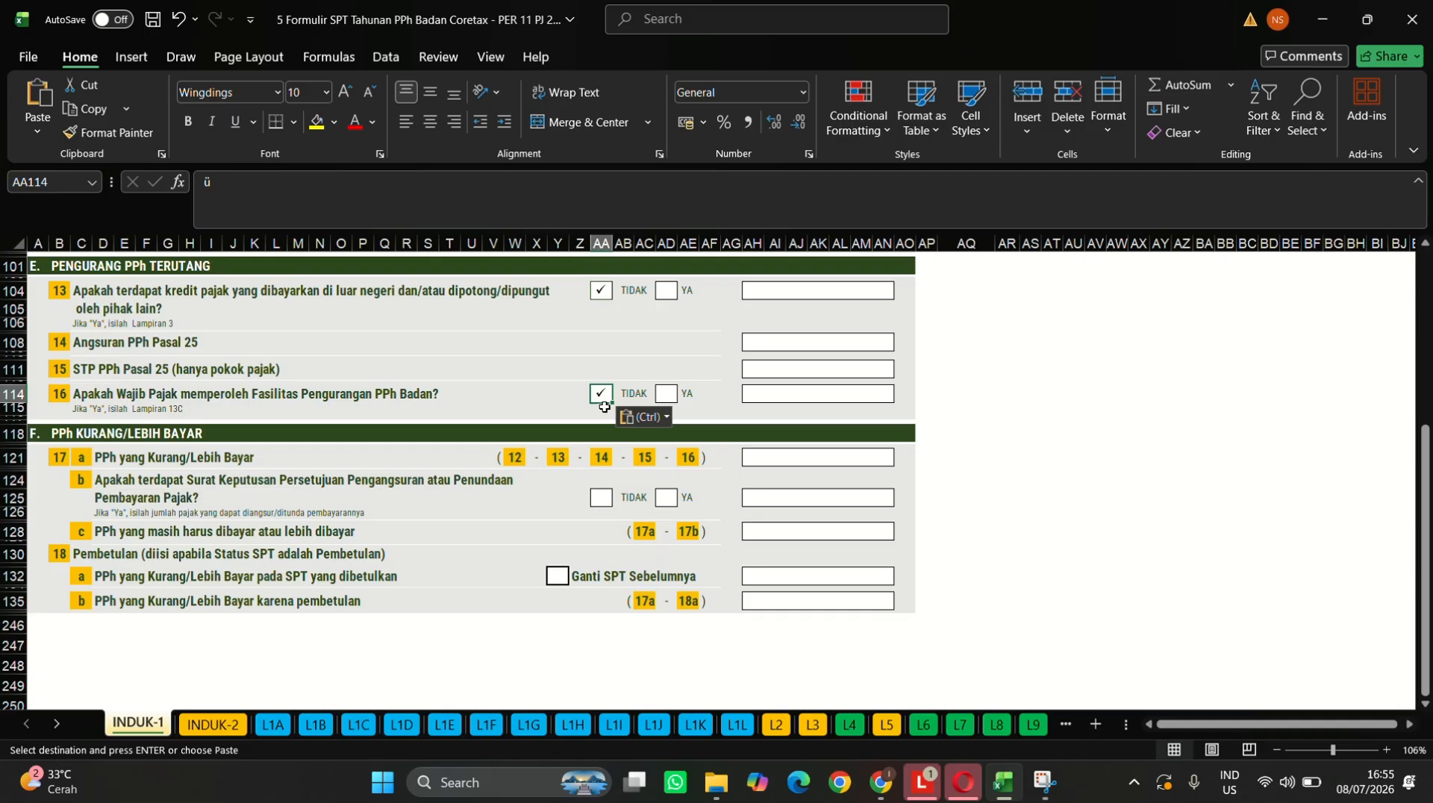
pyautogui.click(606, 500)
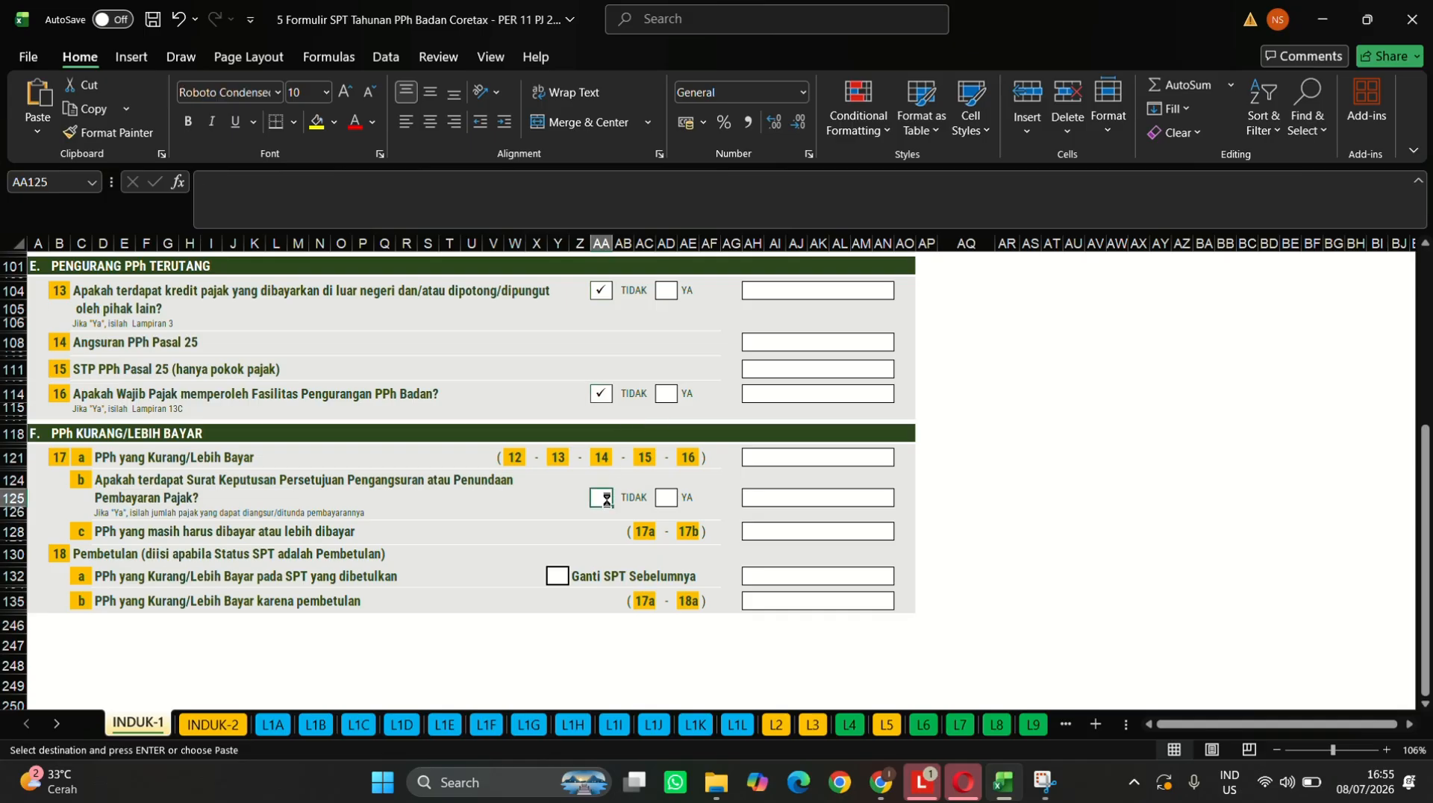
pyautogui.hotkey('ctrl', 'v')
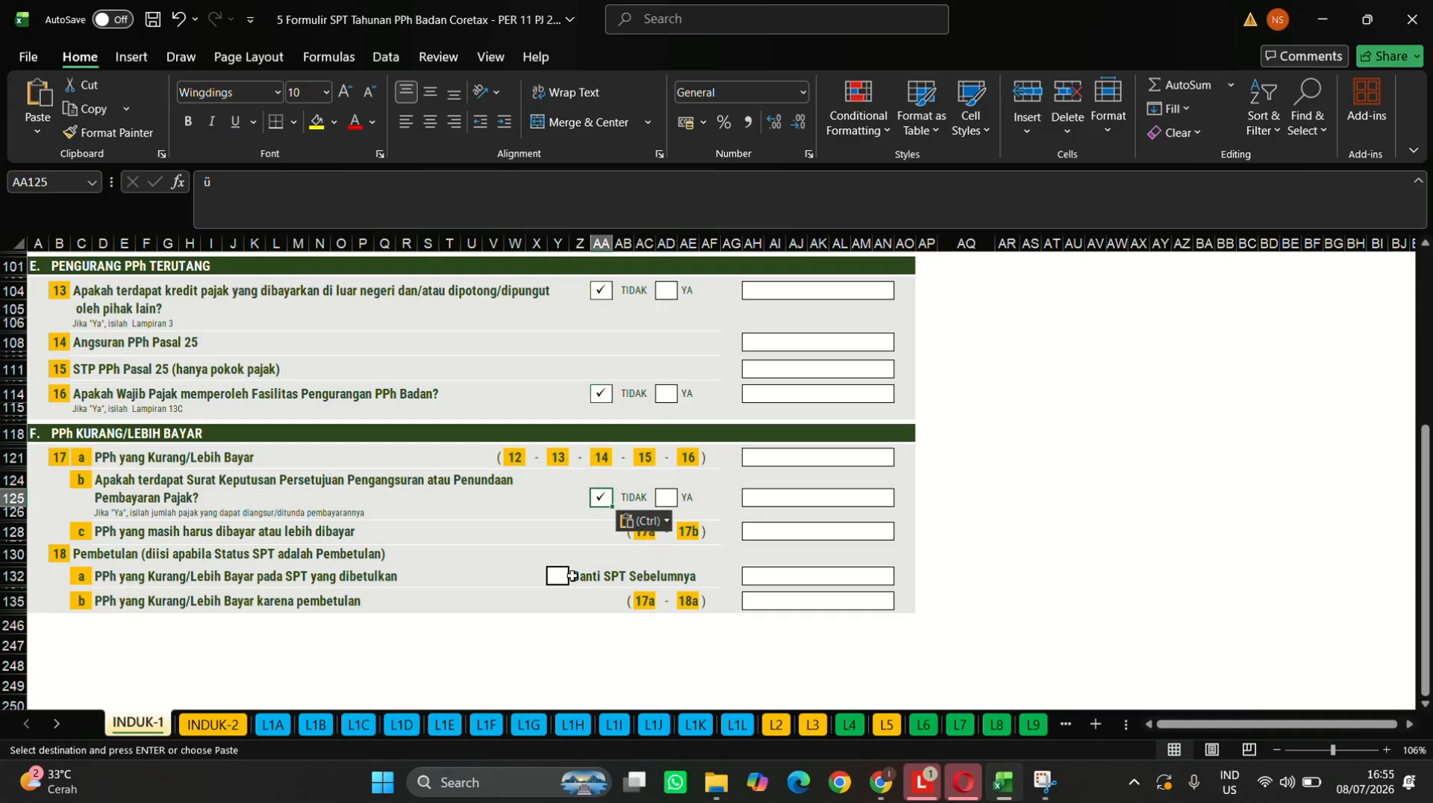
pyautogui.click(787, 342)
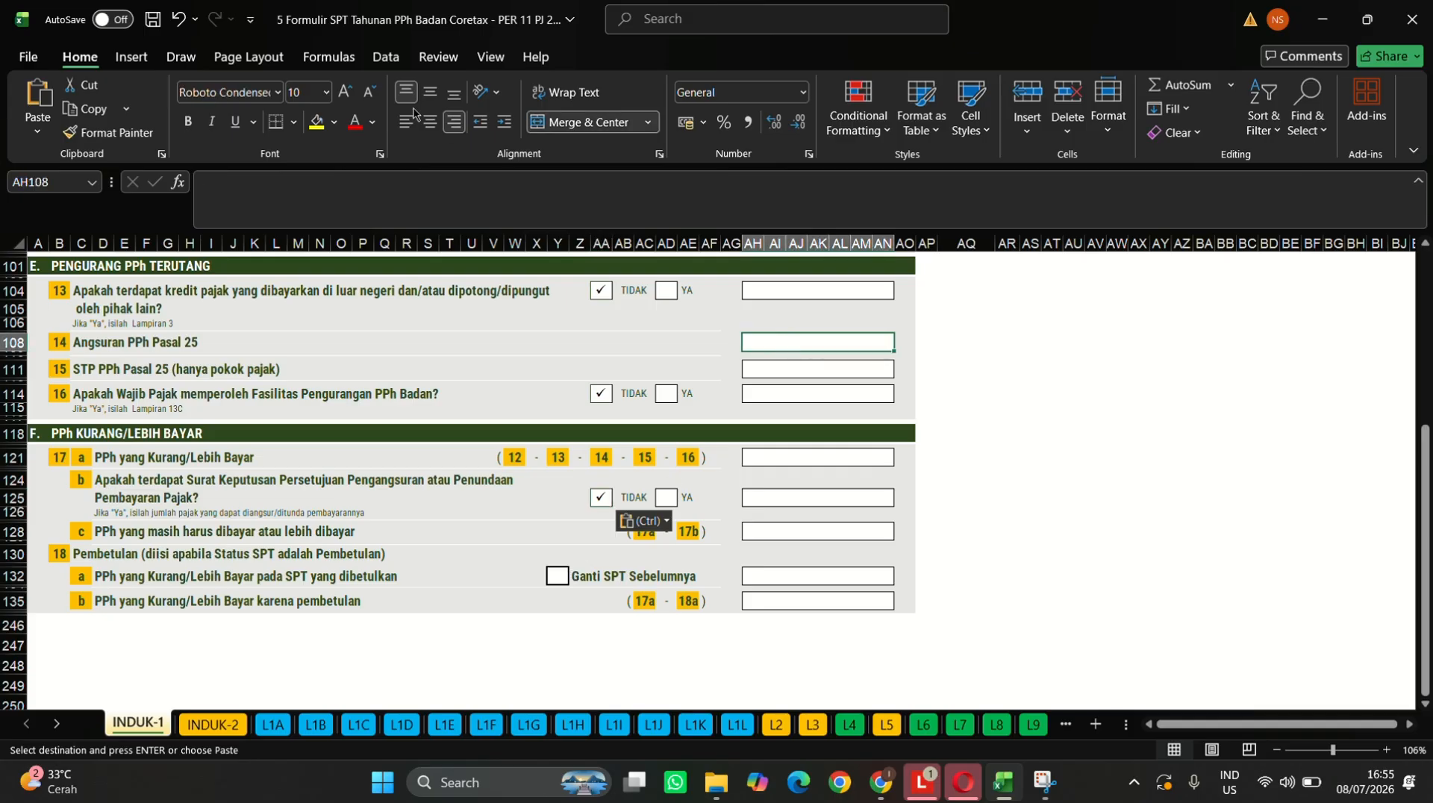
# - Reset the font colour to automatic, then enter 564.658.000.000 for item 14 and 0 for items 15 and 16
pyautogui.click(373, 121)
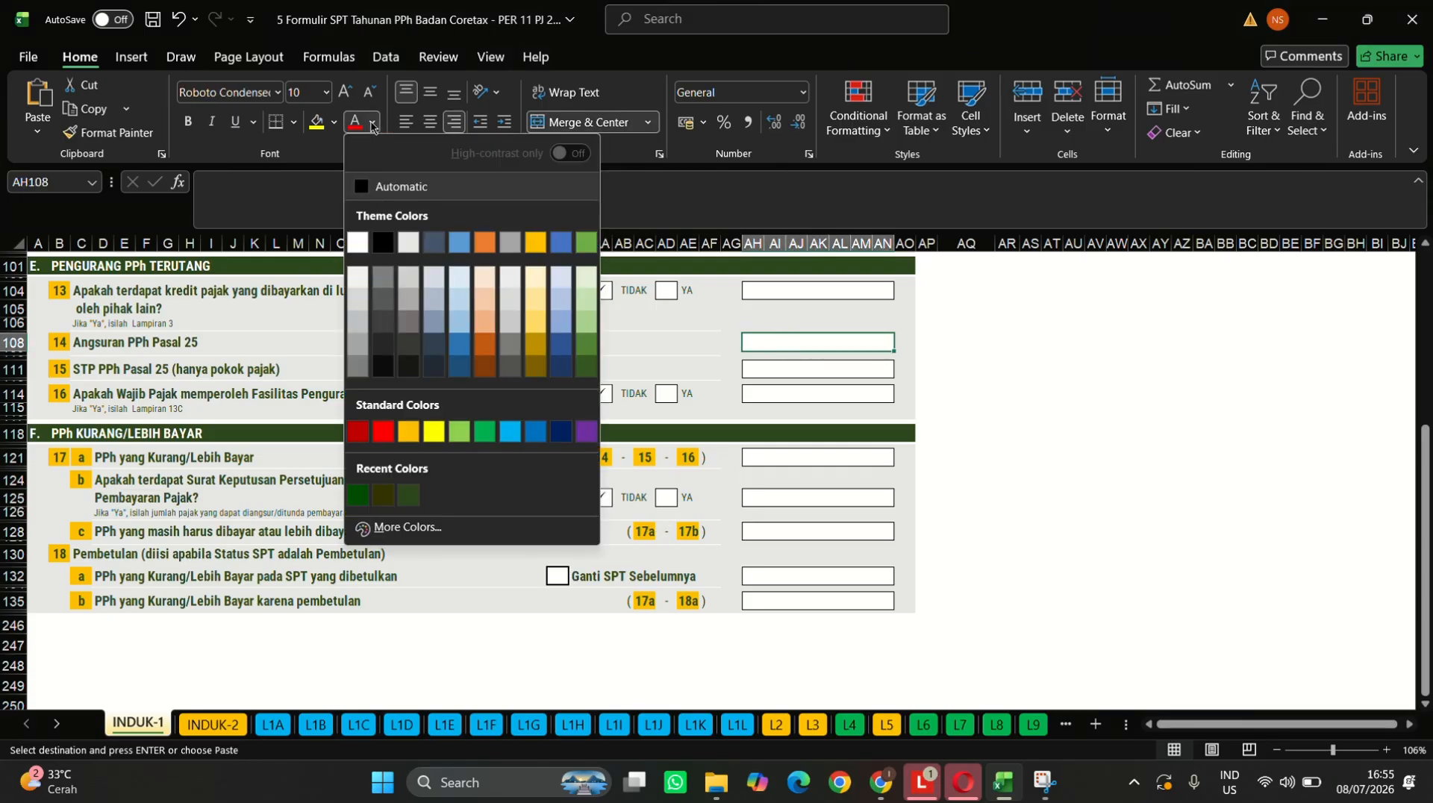
pyautogui.click(386, 190)
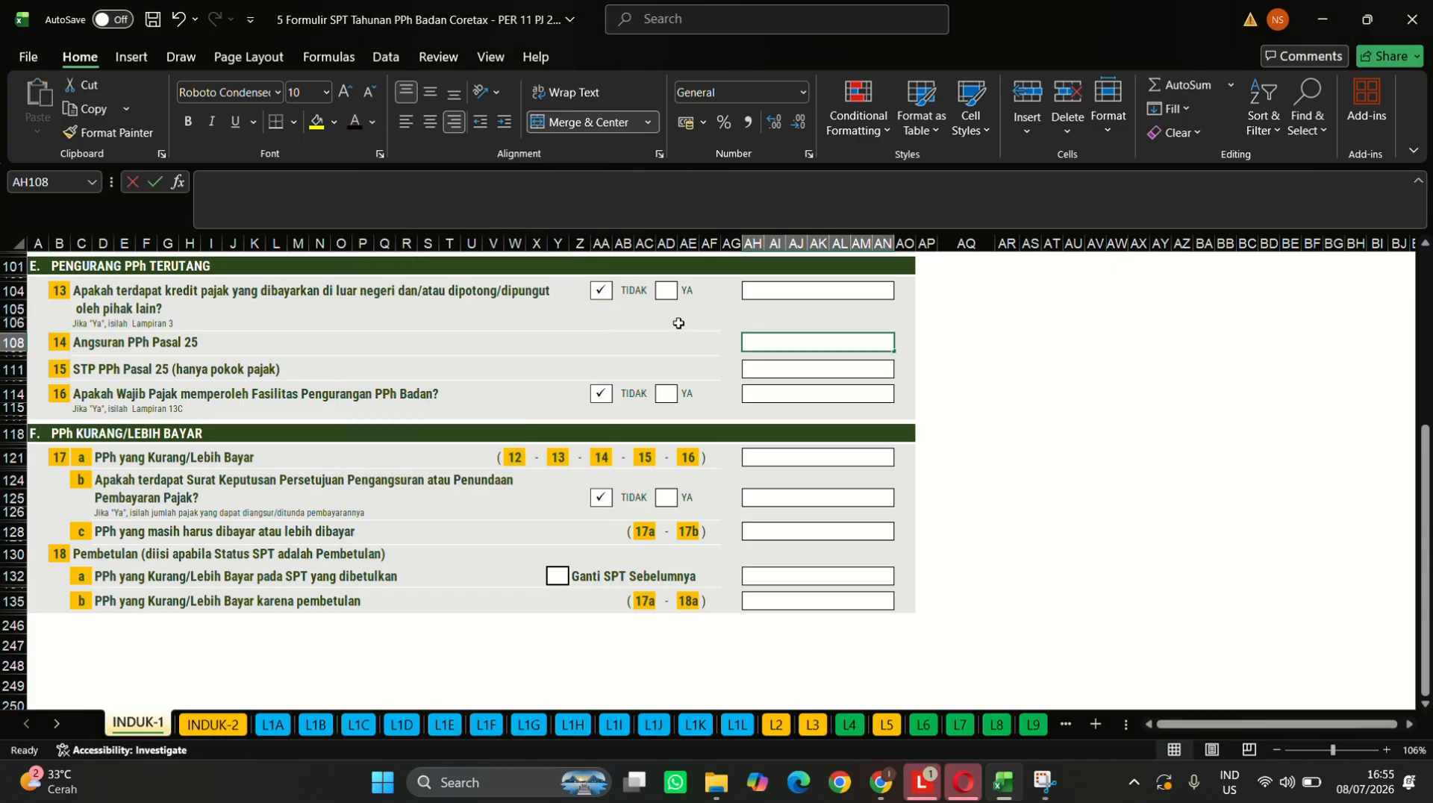
pyautogui.write('5')
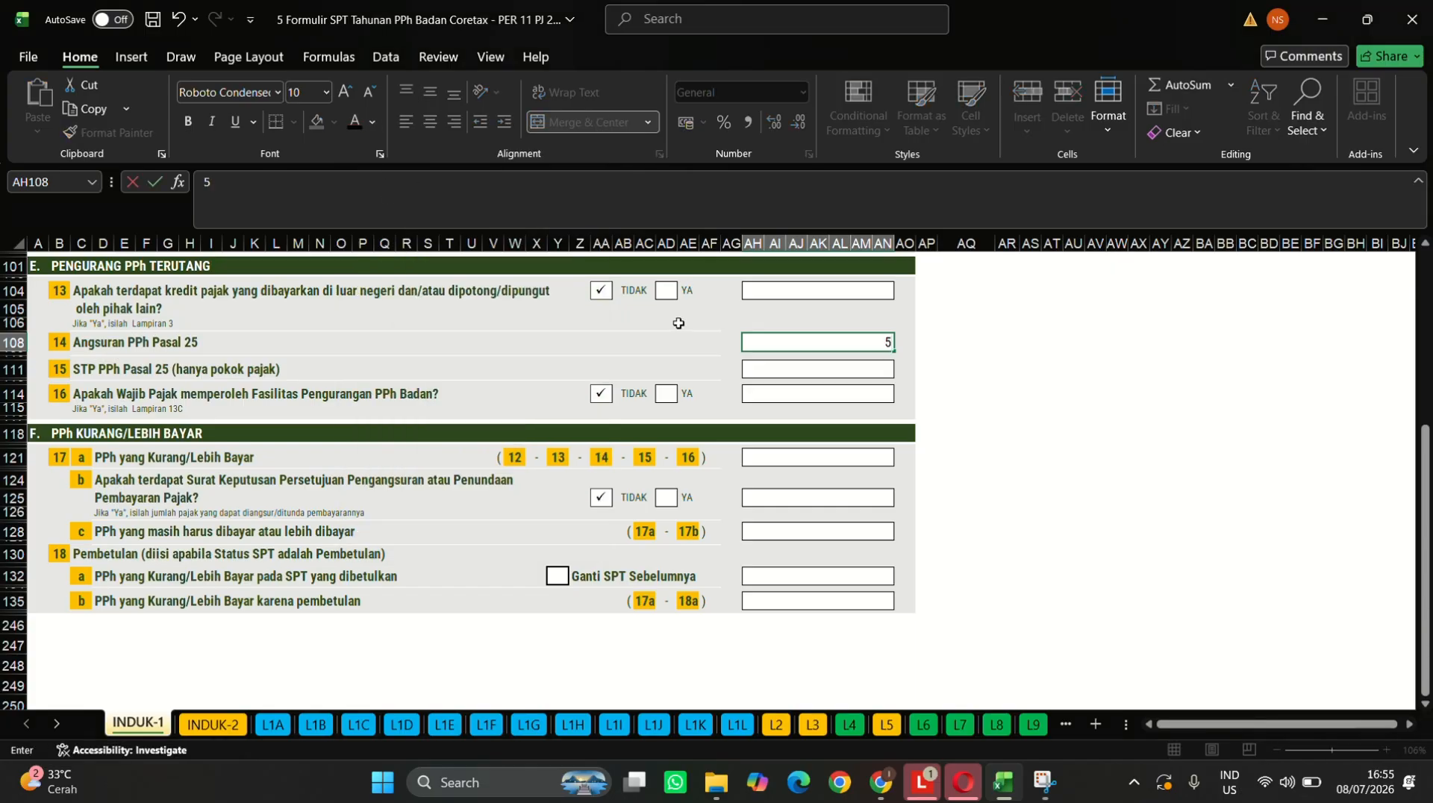
pyautogui.write('64.658.000.000')
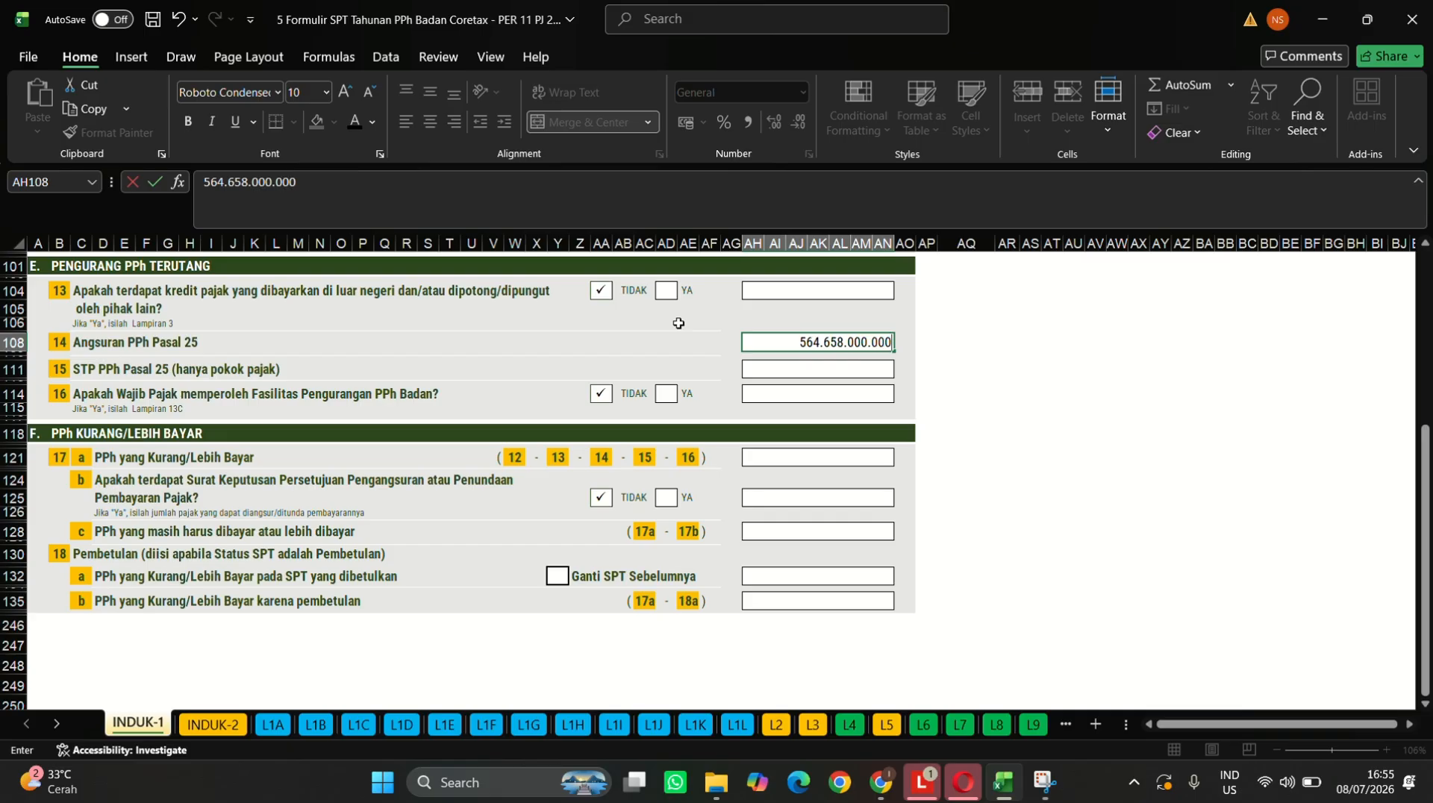
pyautogui.click(799, 373)
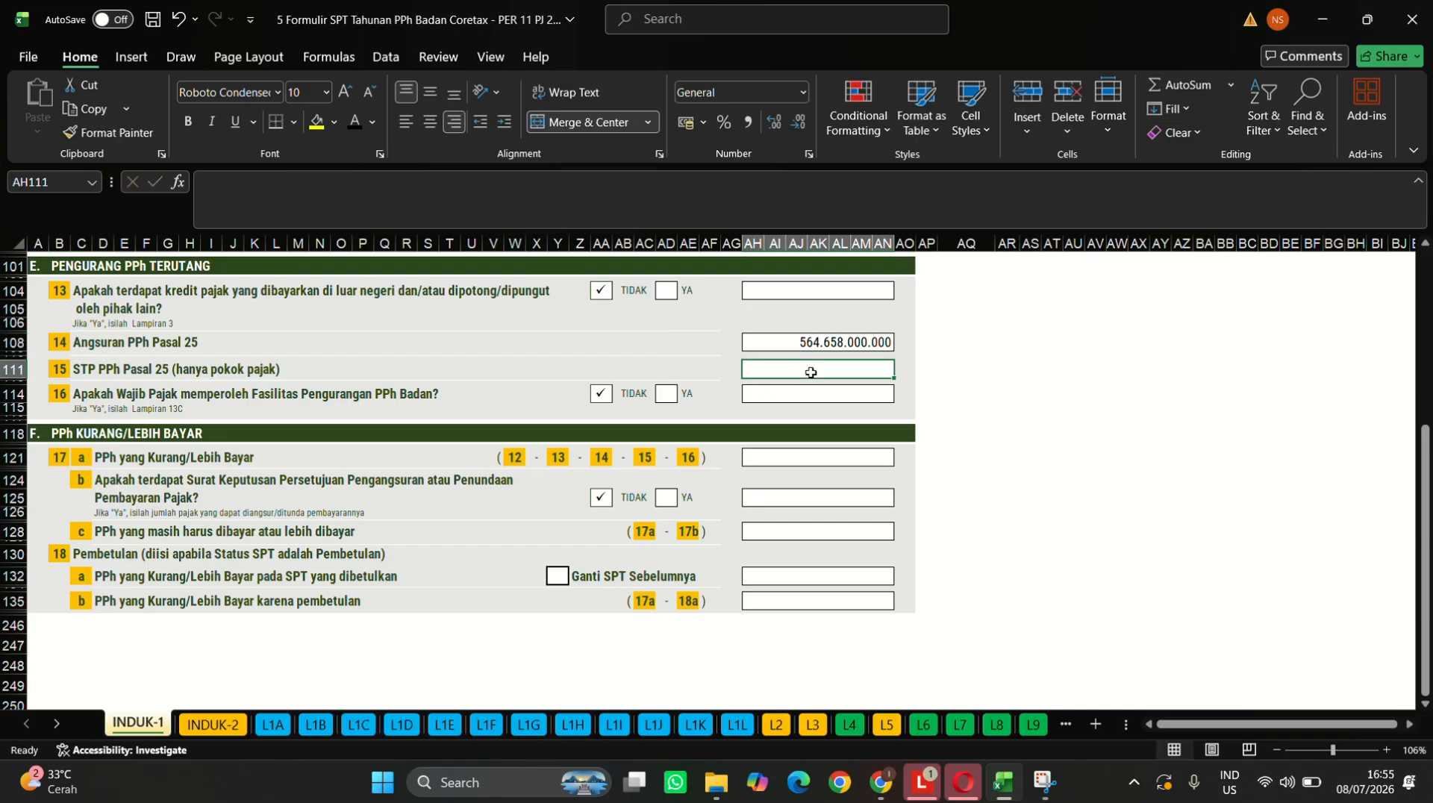
pyautogui.write('0')
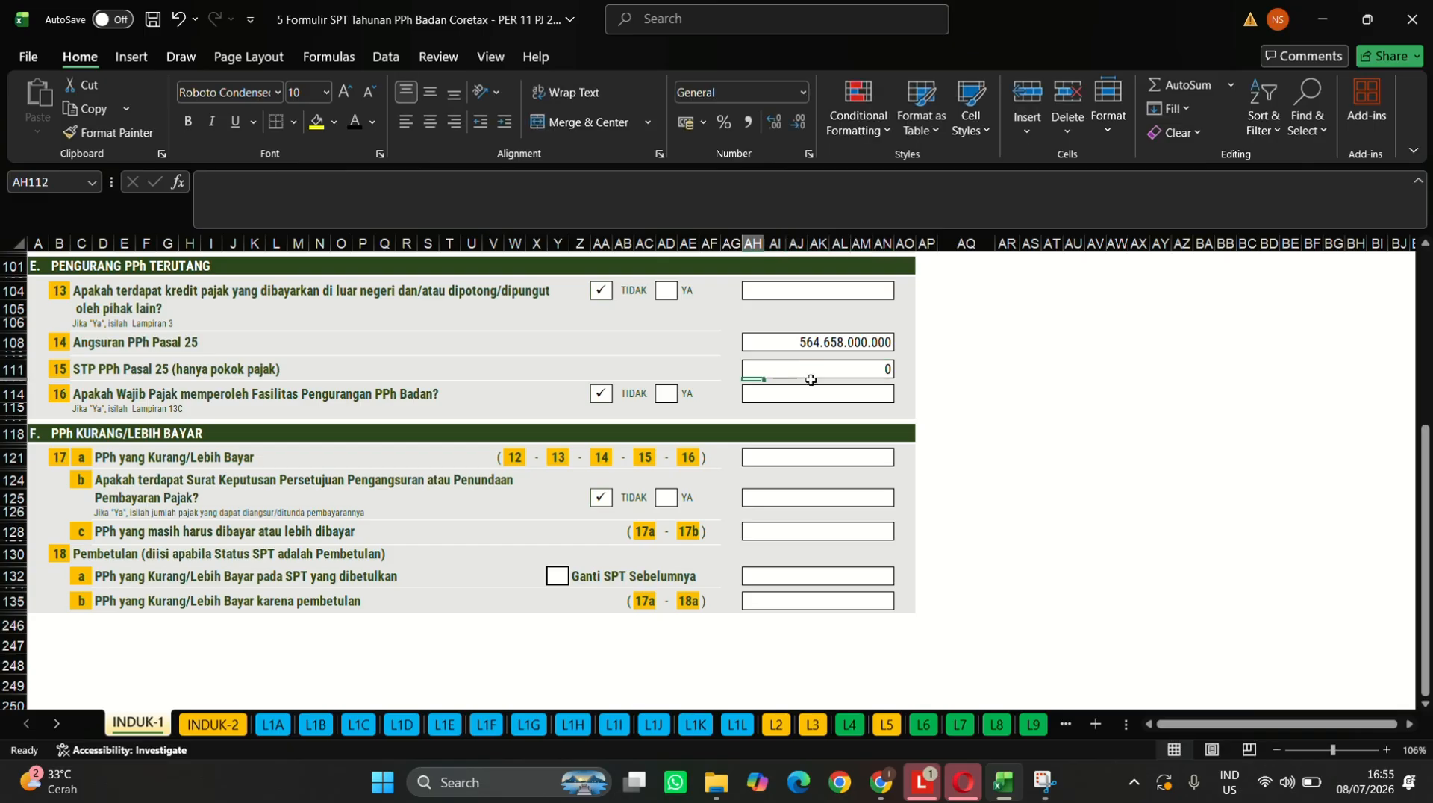
pyautogui.click(815, 406)
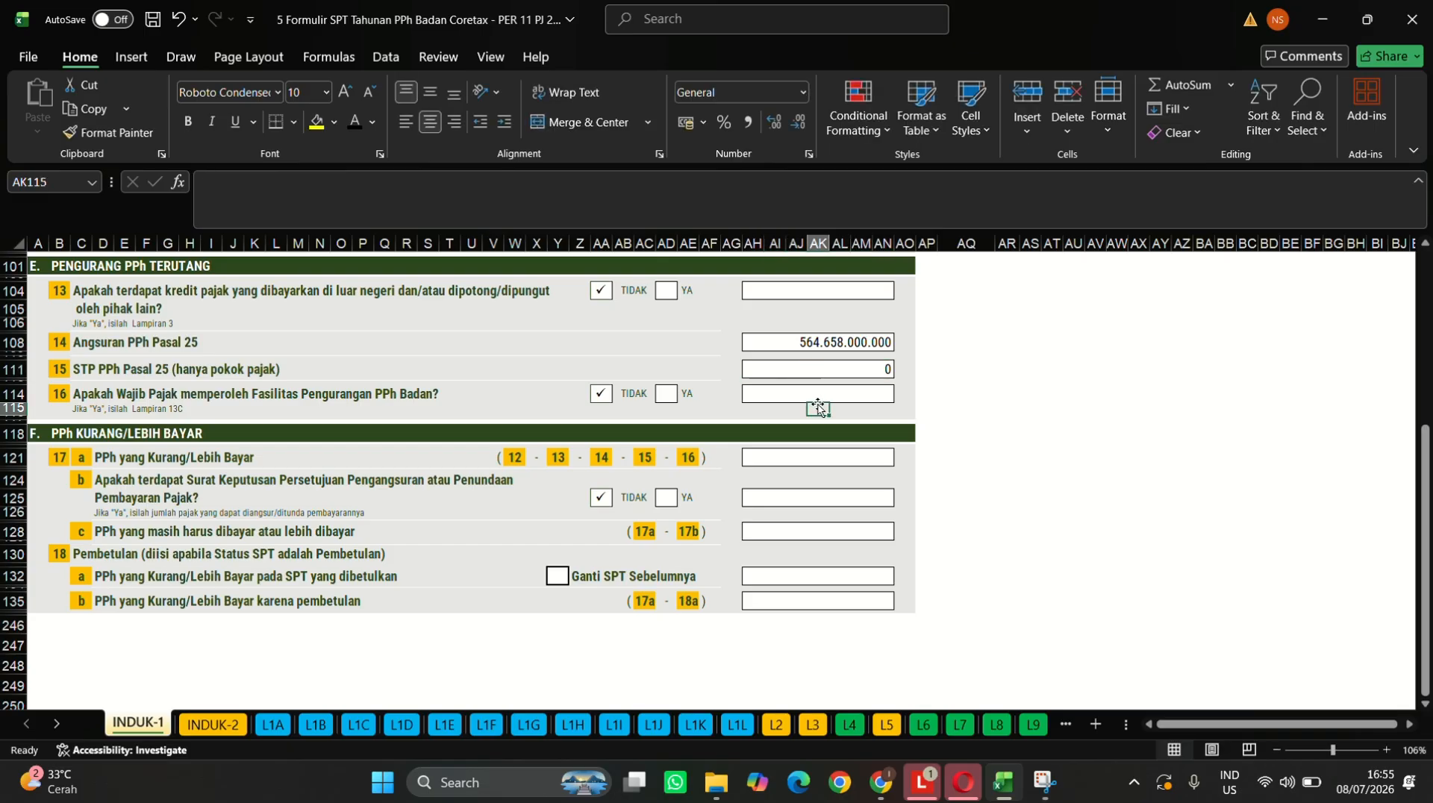
pyautogui.click(829, 394)
pyautogui.write('0')
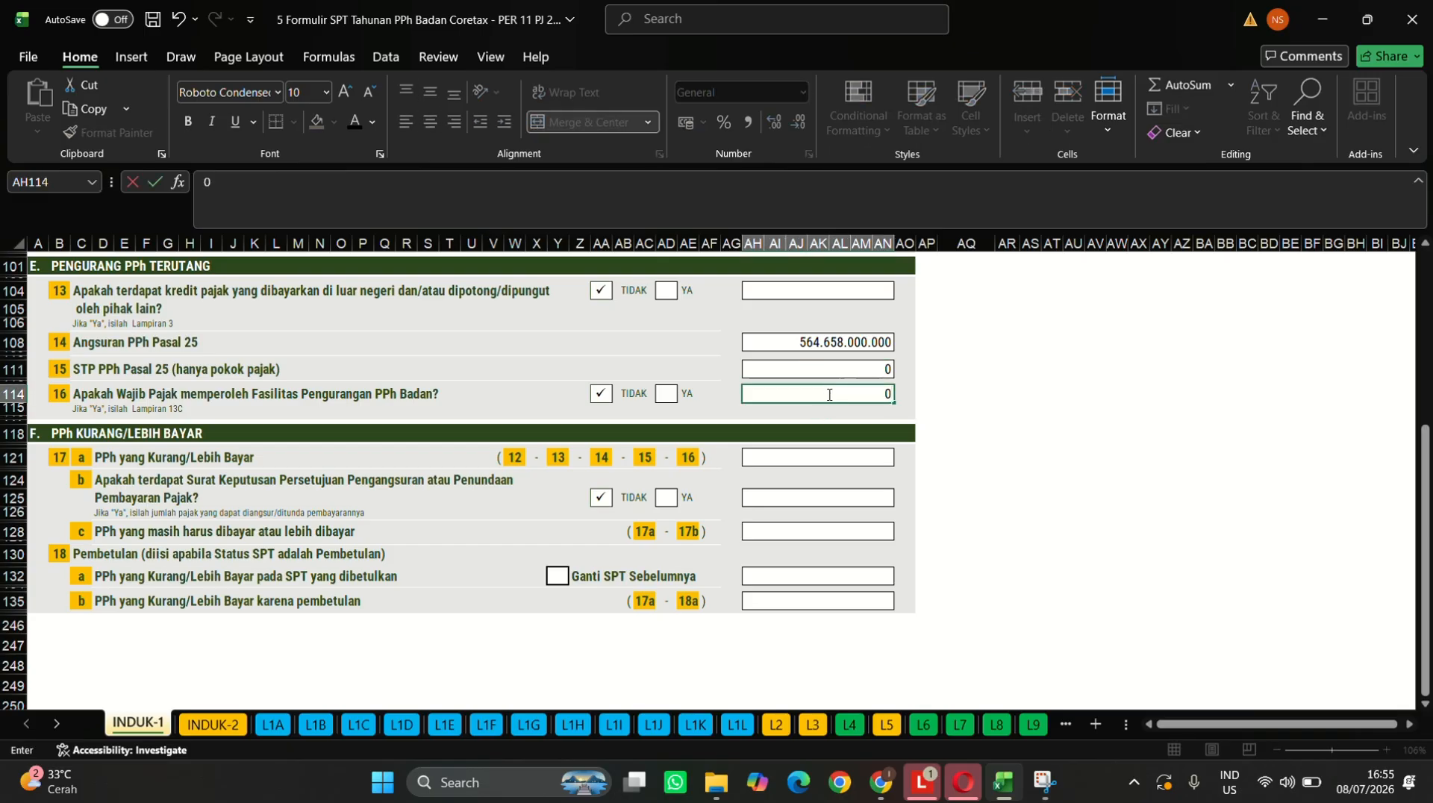
pyautogui.hotkey('ctrl', 'Return')
# - Enter 2.878.000.000 for item 17c and 0 for corrections 18a and 18b
pyautogui.click(855, 533)
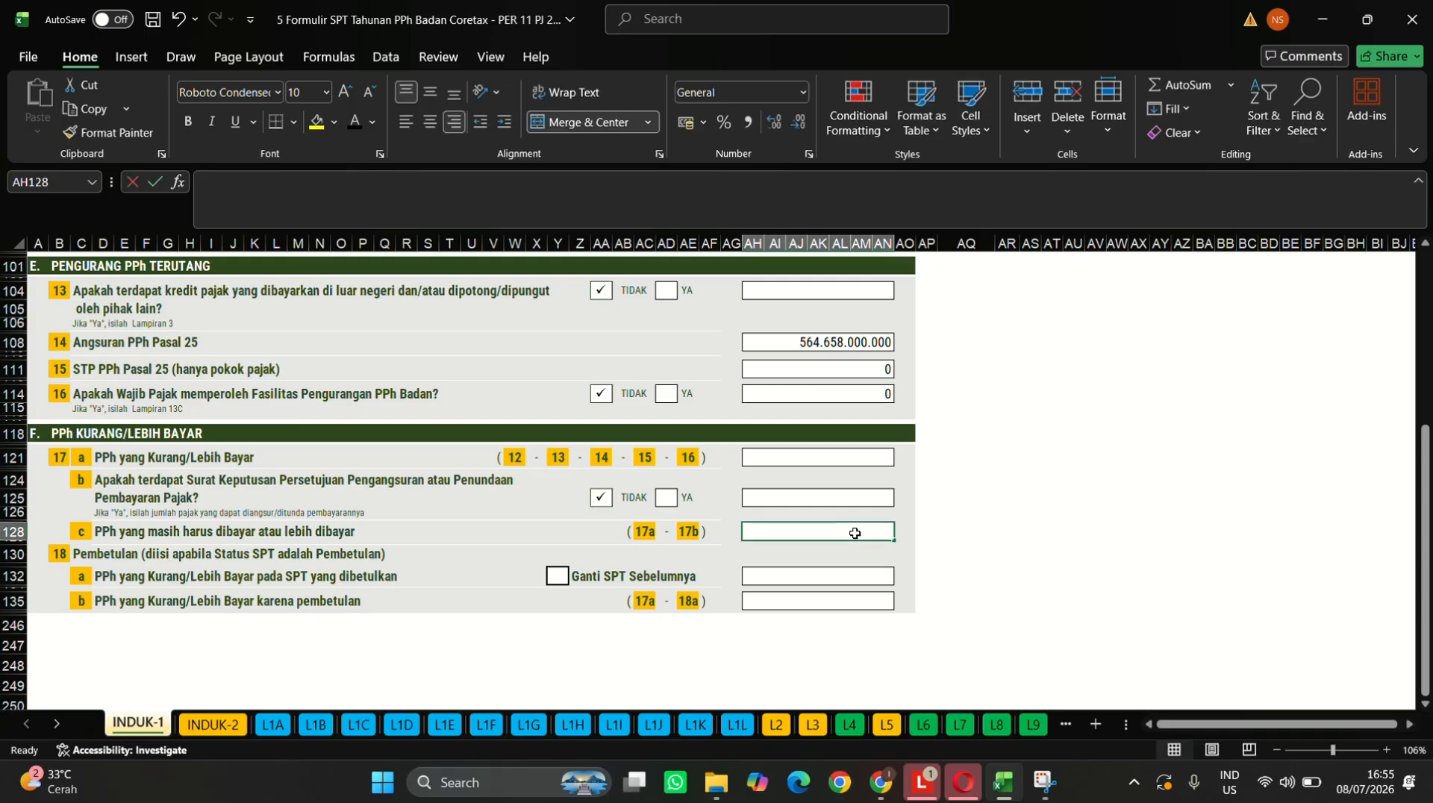
pyautogui.write('2.')
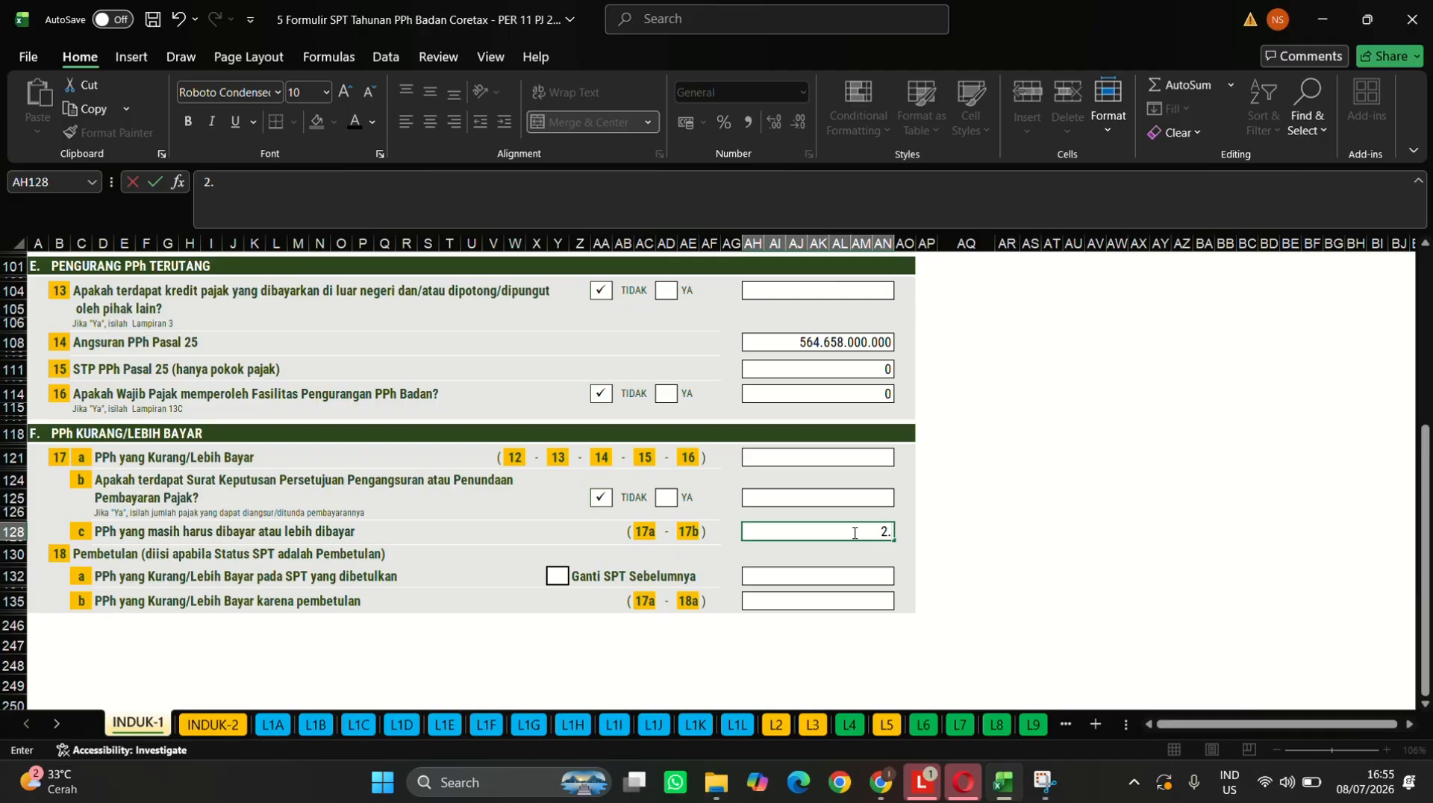
pyautogui.write('878.000.000')
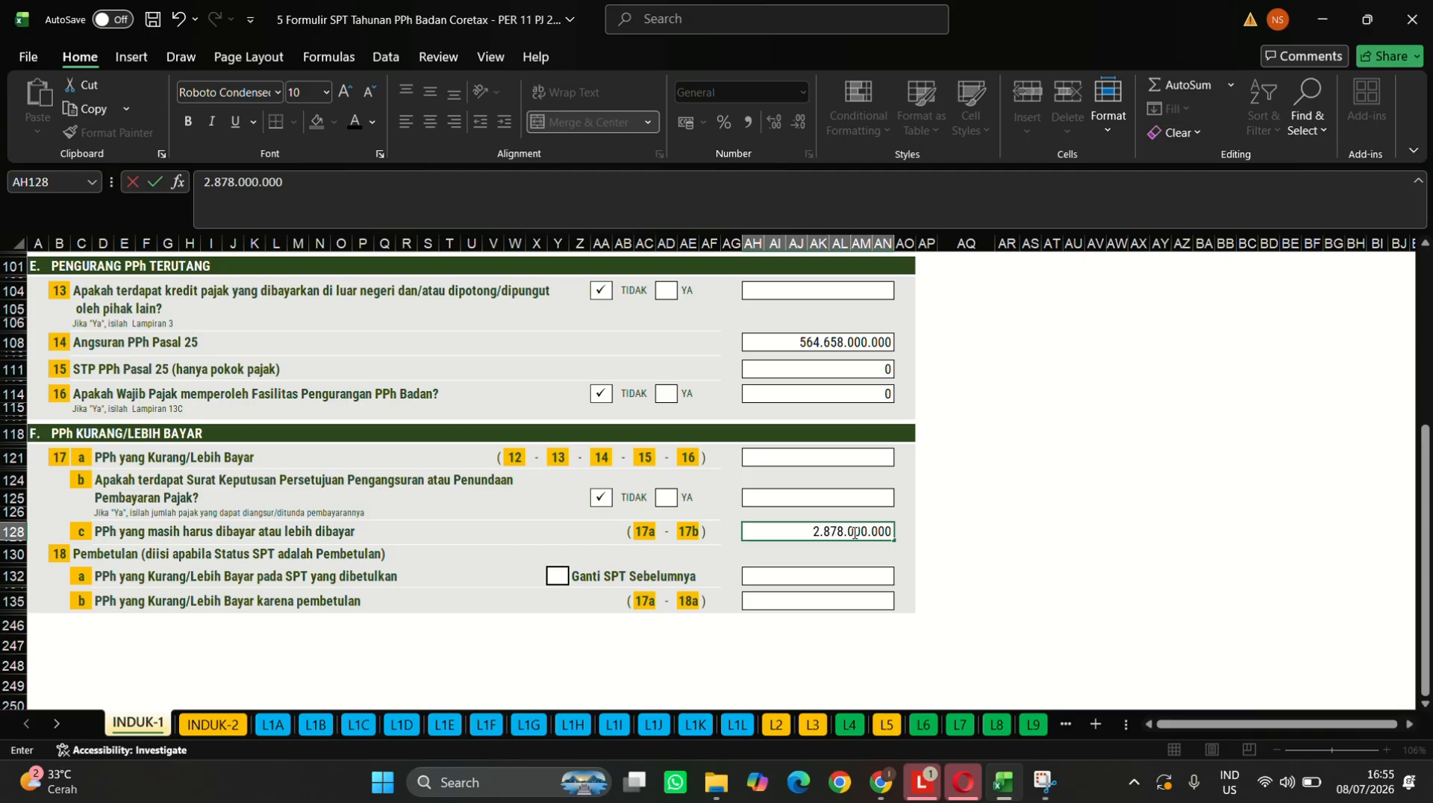
pyautogui.click(836, 580)
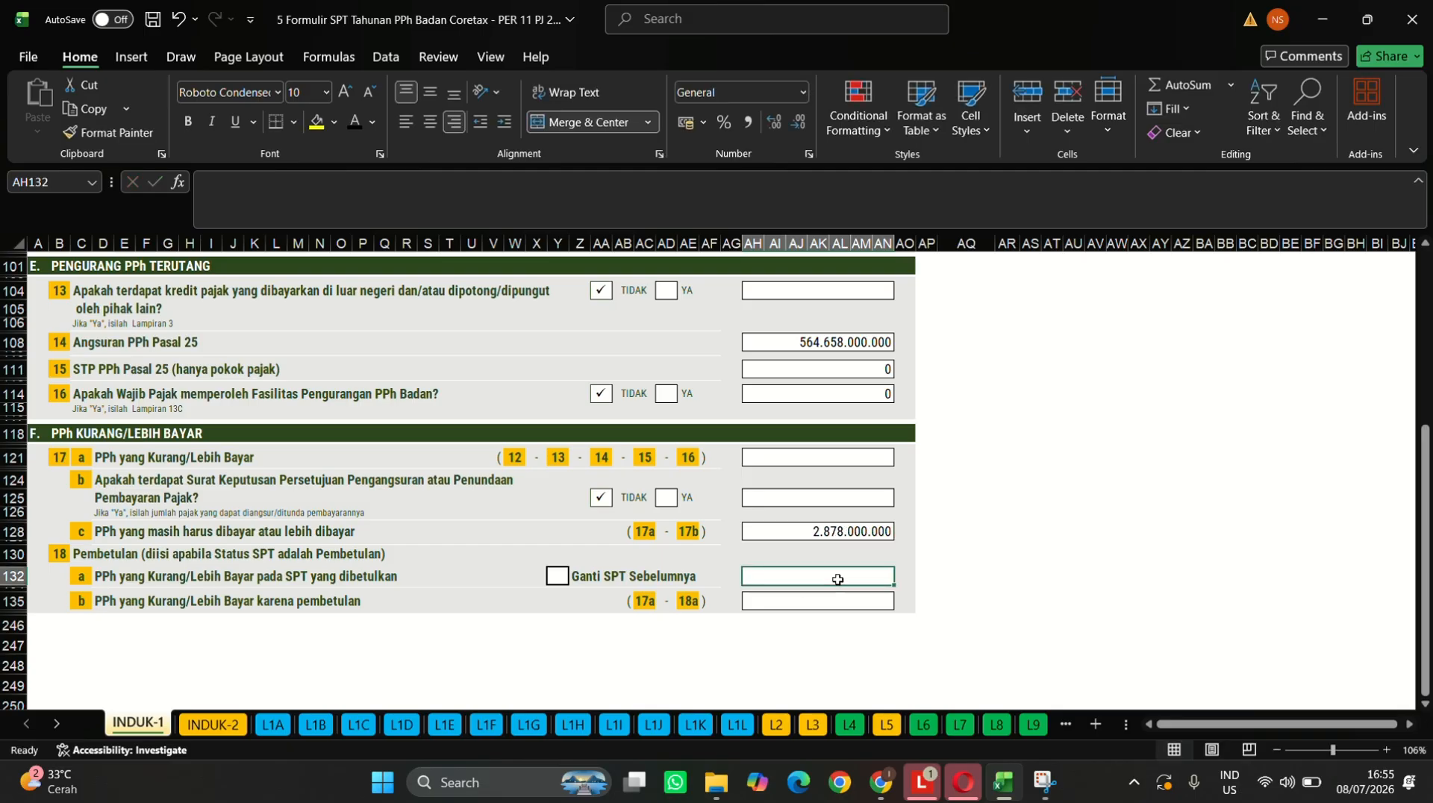
pyautogui.write('0')
pyautogui.press('Return')
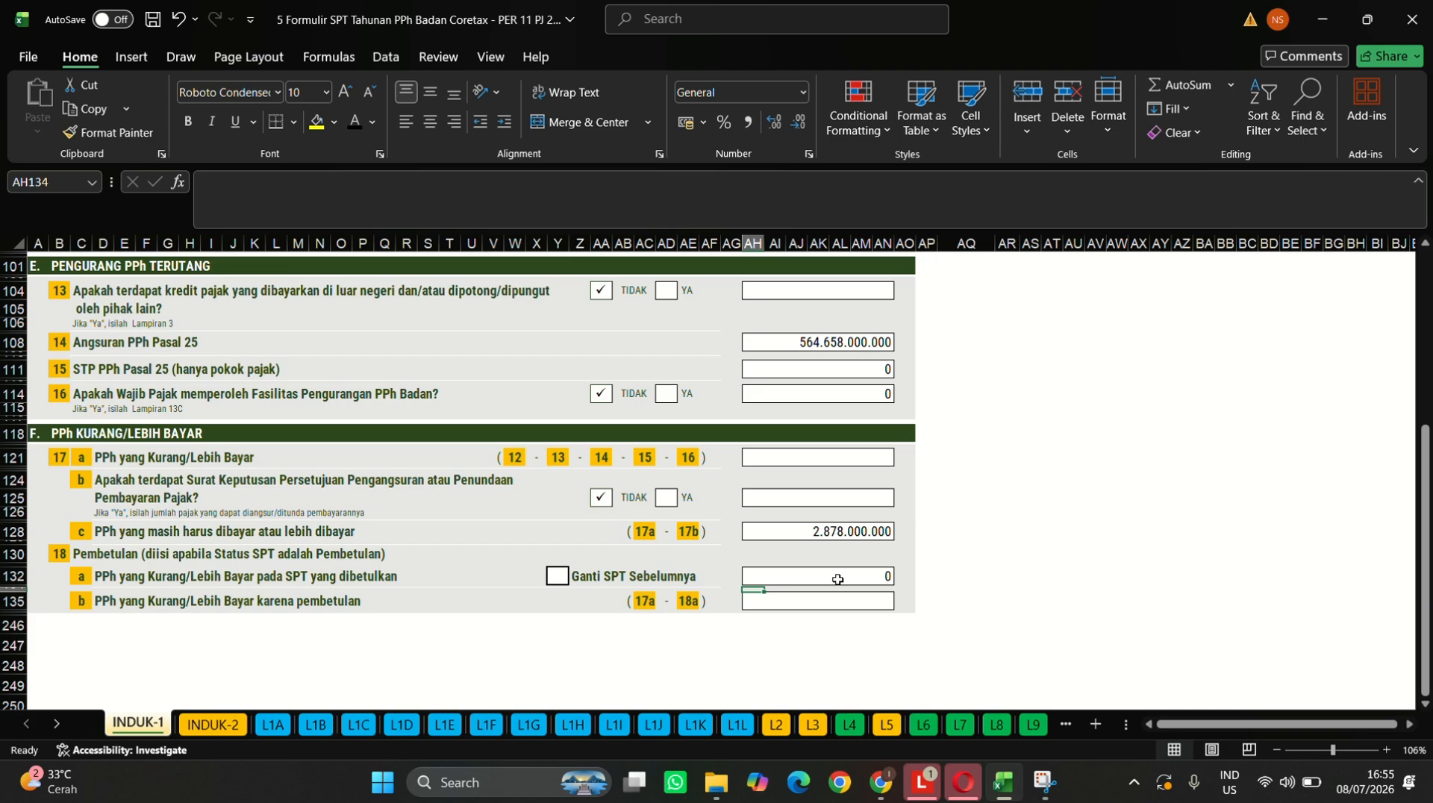
pyautogui.press('Down')
pyautogui.write('0')
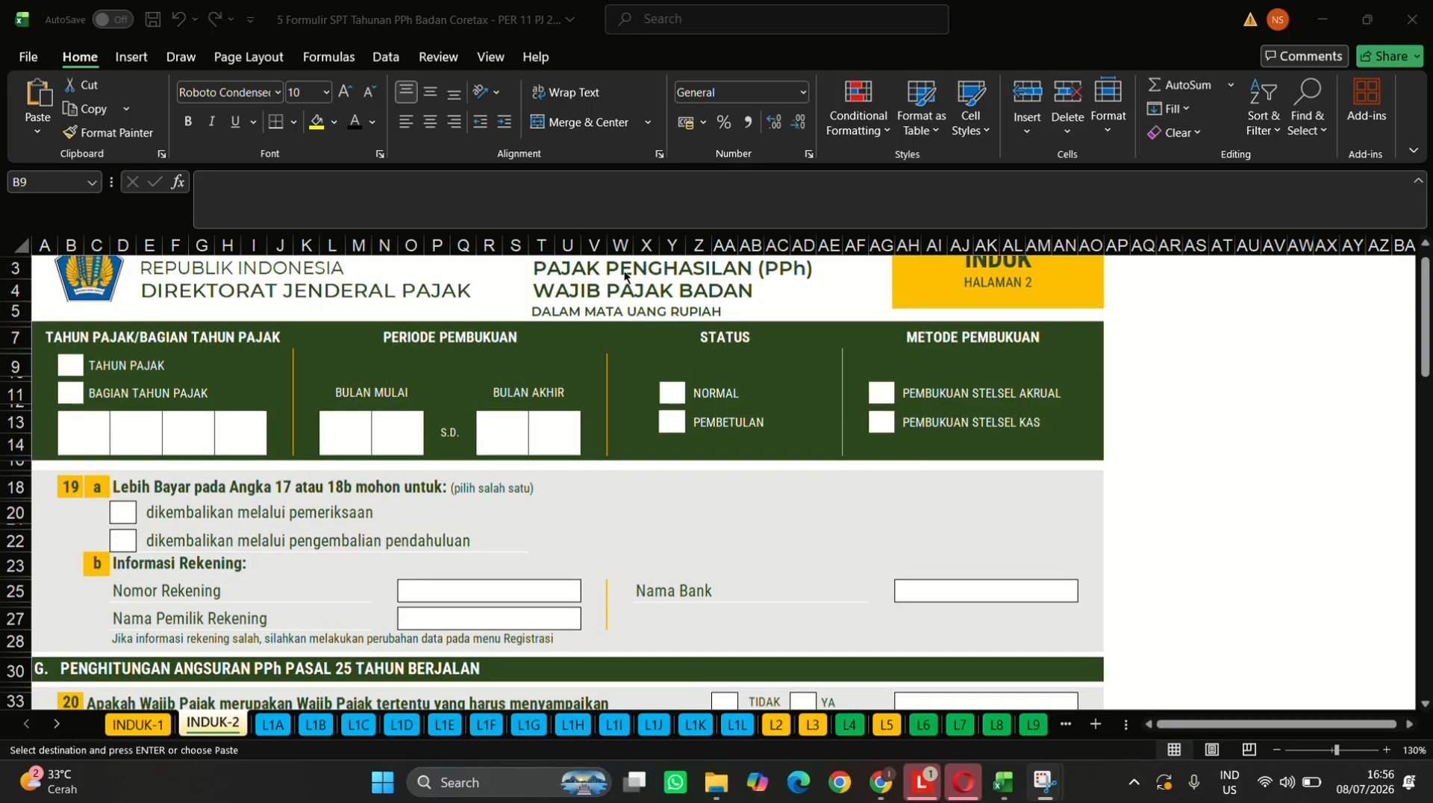
# - Tick the TAHUN PAJAK and BAGIAN TAHUN PAJAK boxes with the check mark
pyautogui.scroll(1, 94, 399)
pyautogui.click(70, 393)
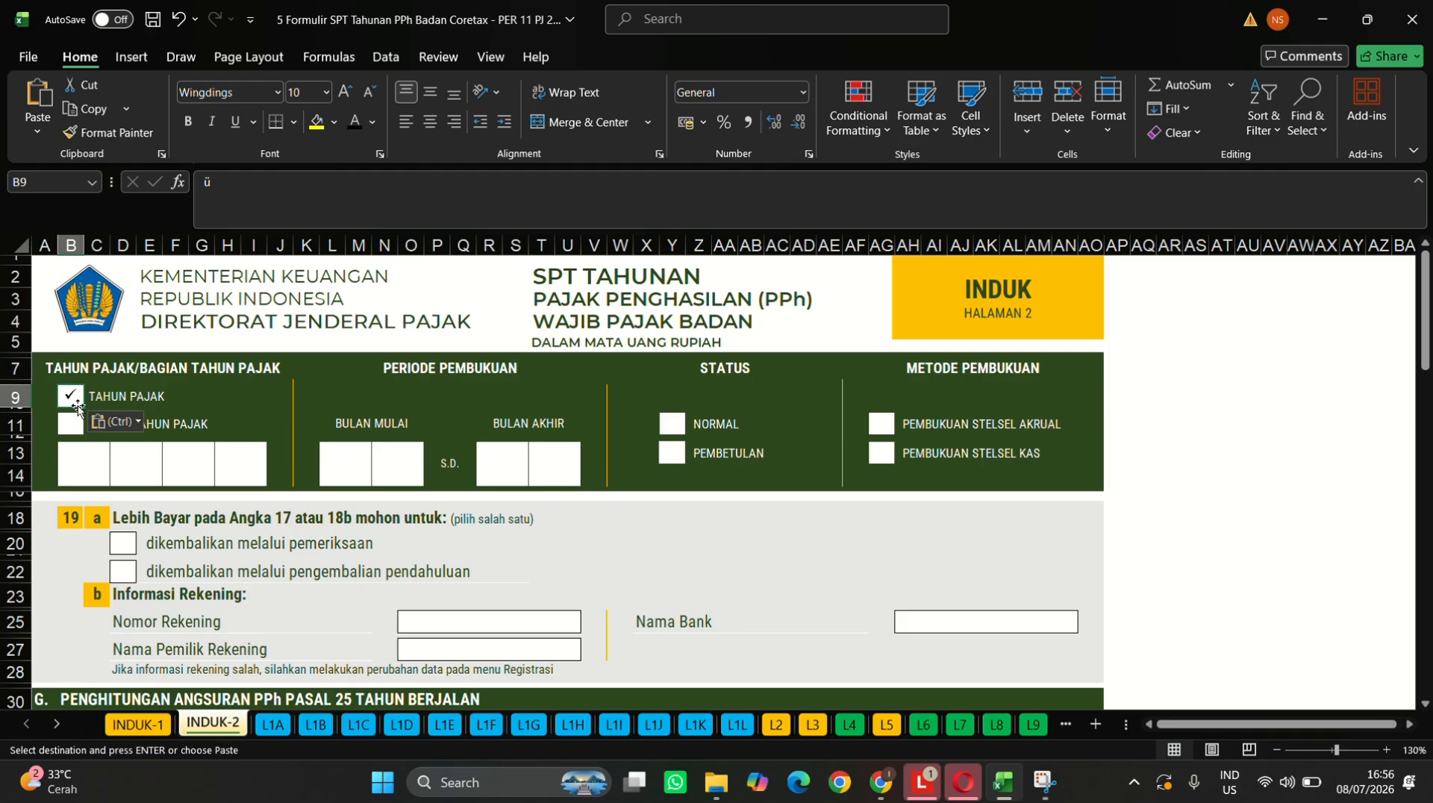
pyautogui.click(70, 423)
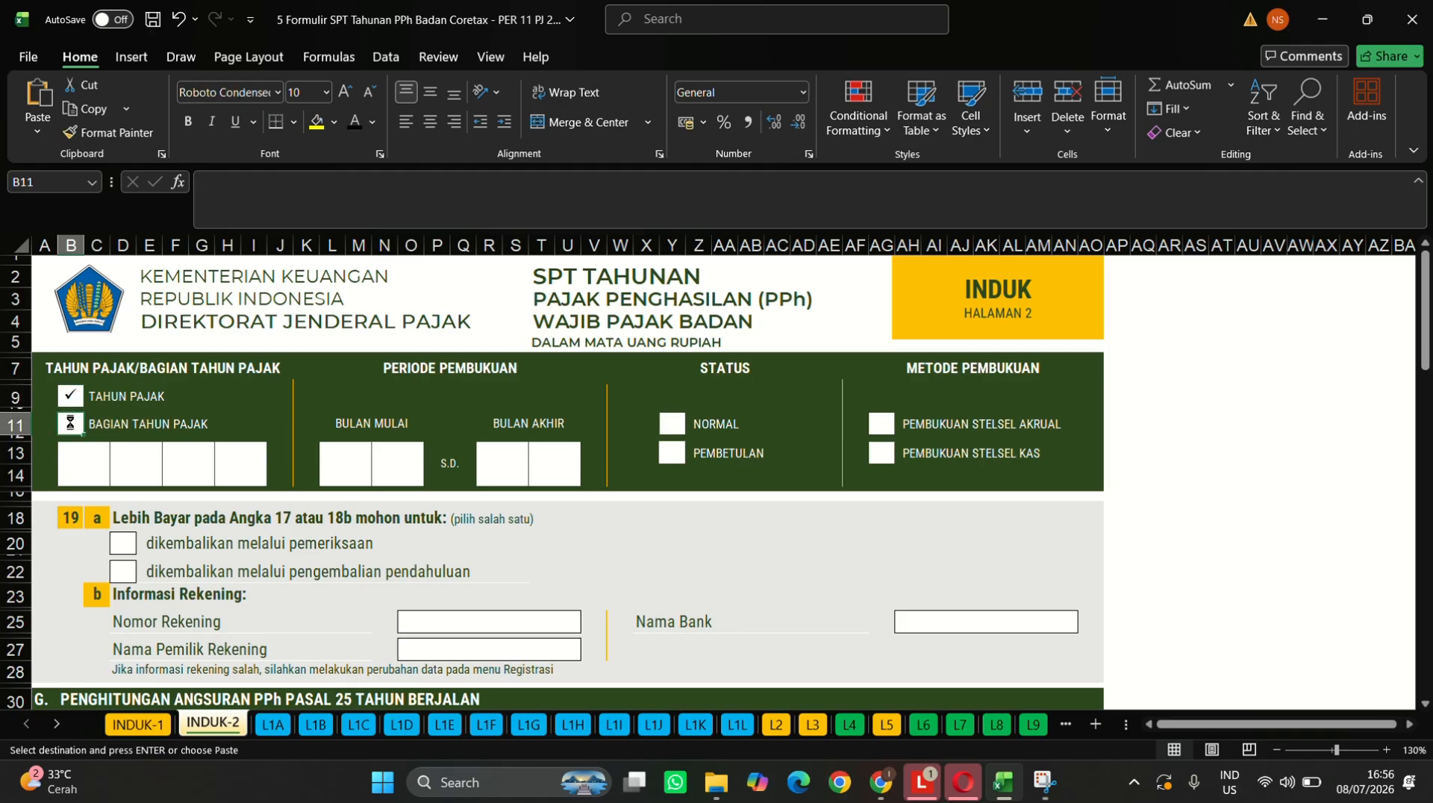
pyautogui.write('ü')
# - Fill in the tax year digit boxes as 2025
pyautogui.click(66, 467)
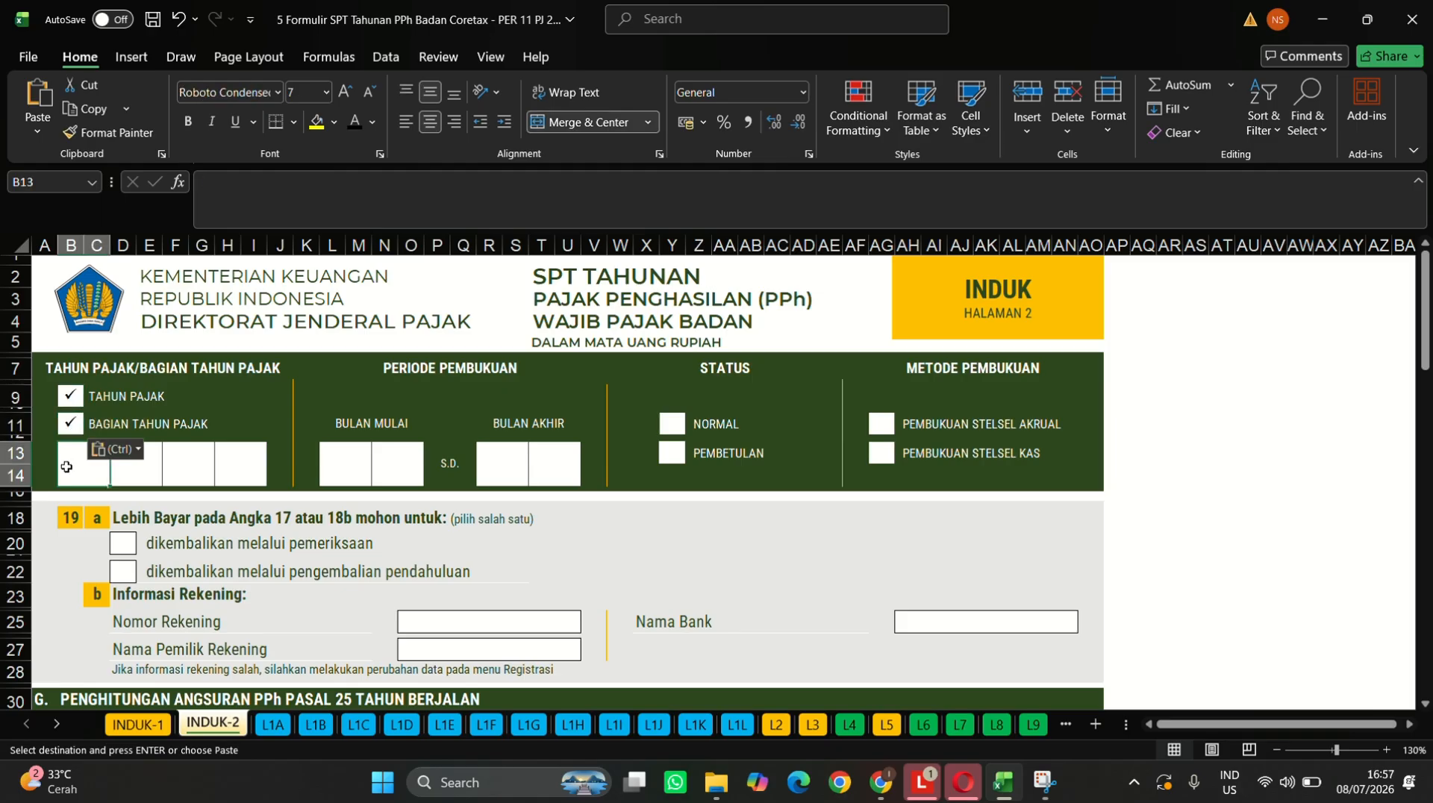
pyautogui.write('2')
pyautogui.press('Tab')
pyautogui.write('0')
pyautogui.press('Tab')
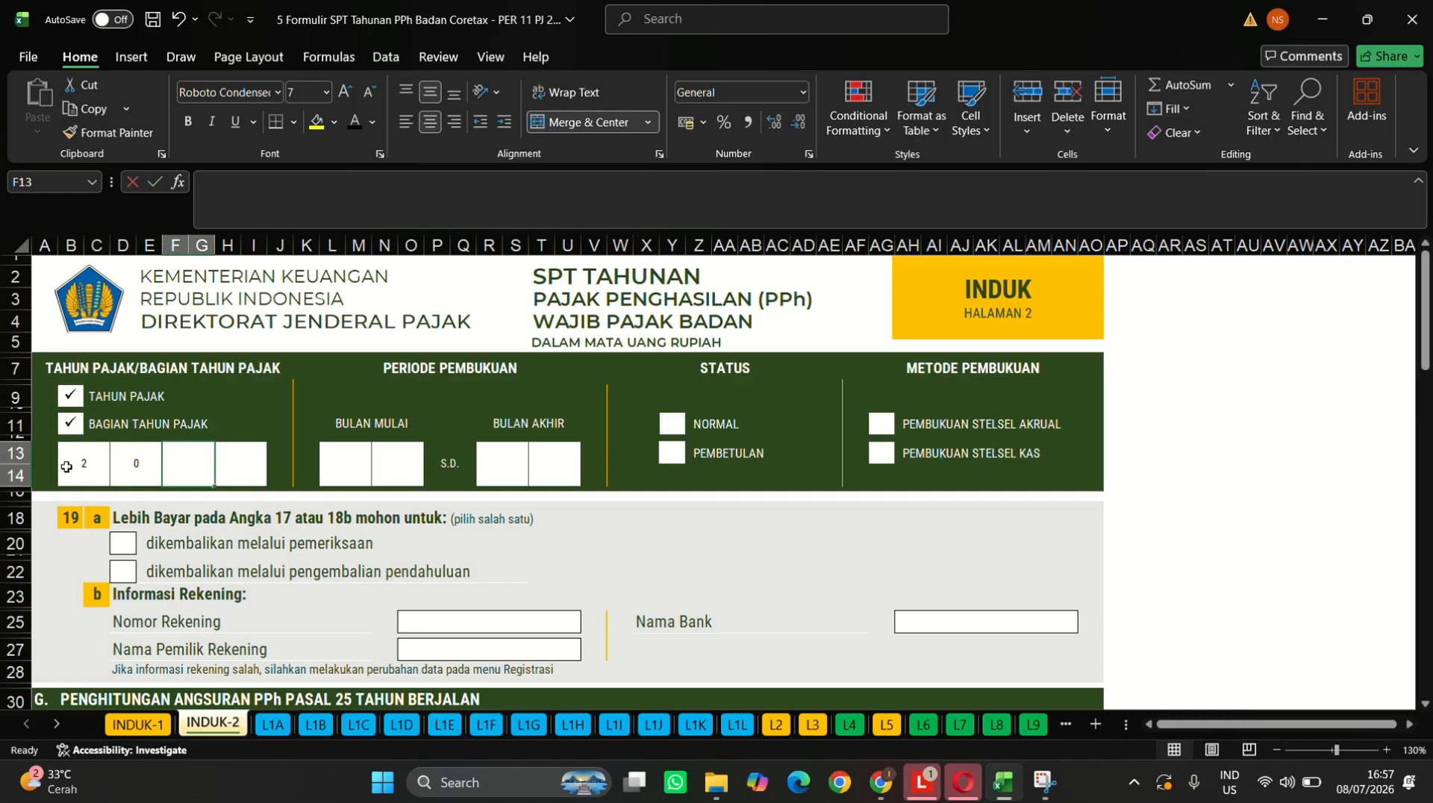
pyautogui.write('2')
pyautogui.press('Tab')
pyautogui.write('5')
pyautogui.press('Tab')
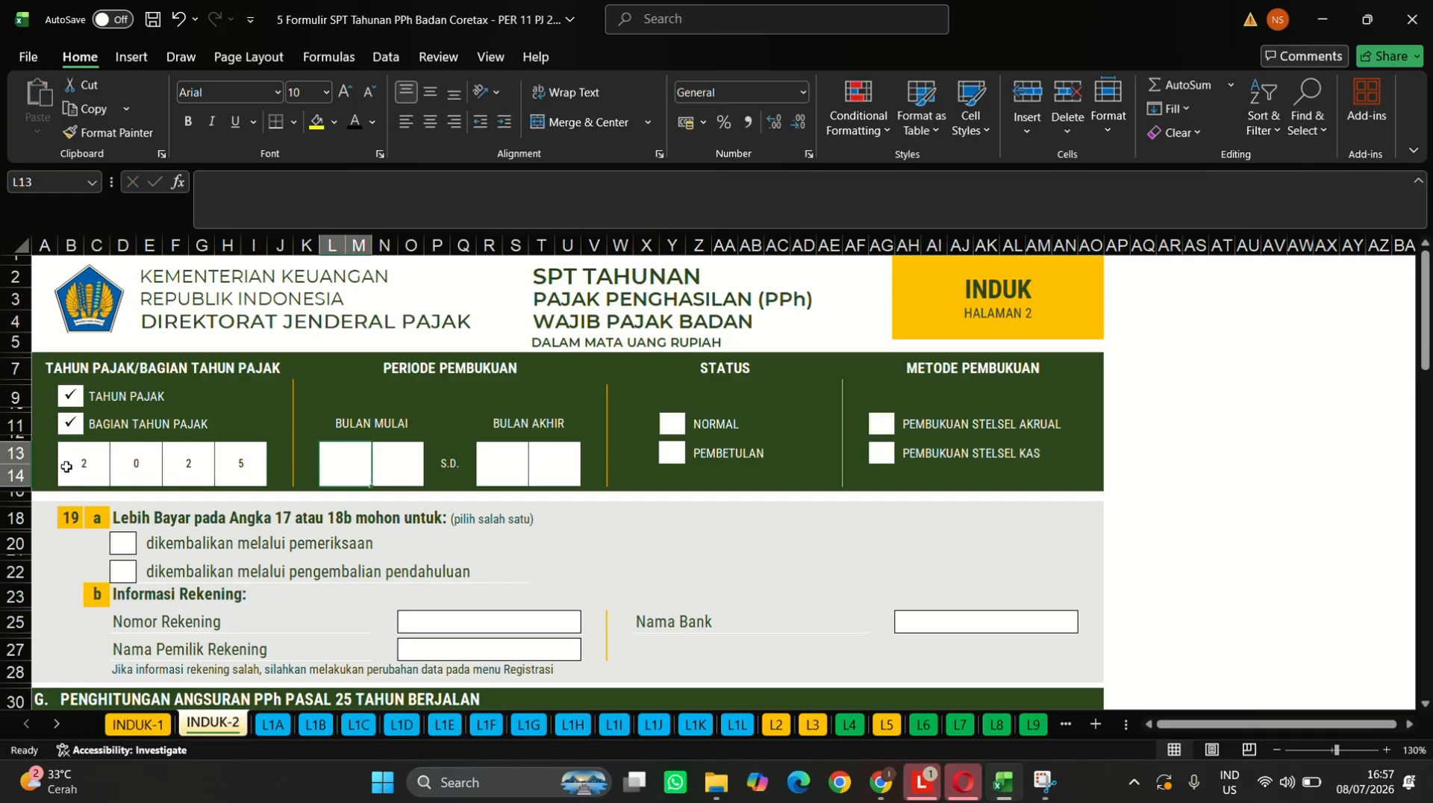
# - Fill in the bookkeeping period as months 01 to 12
pyautogui.press('Tab')
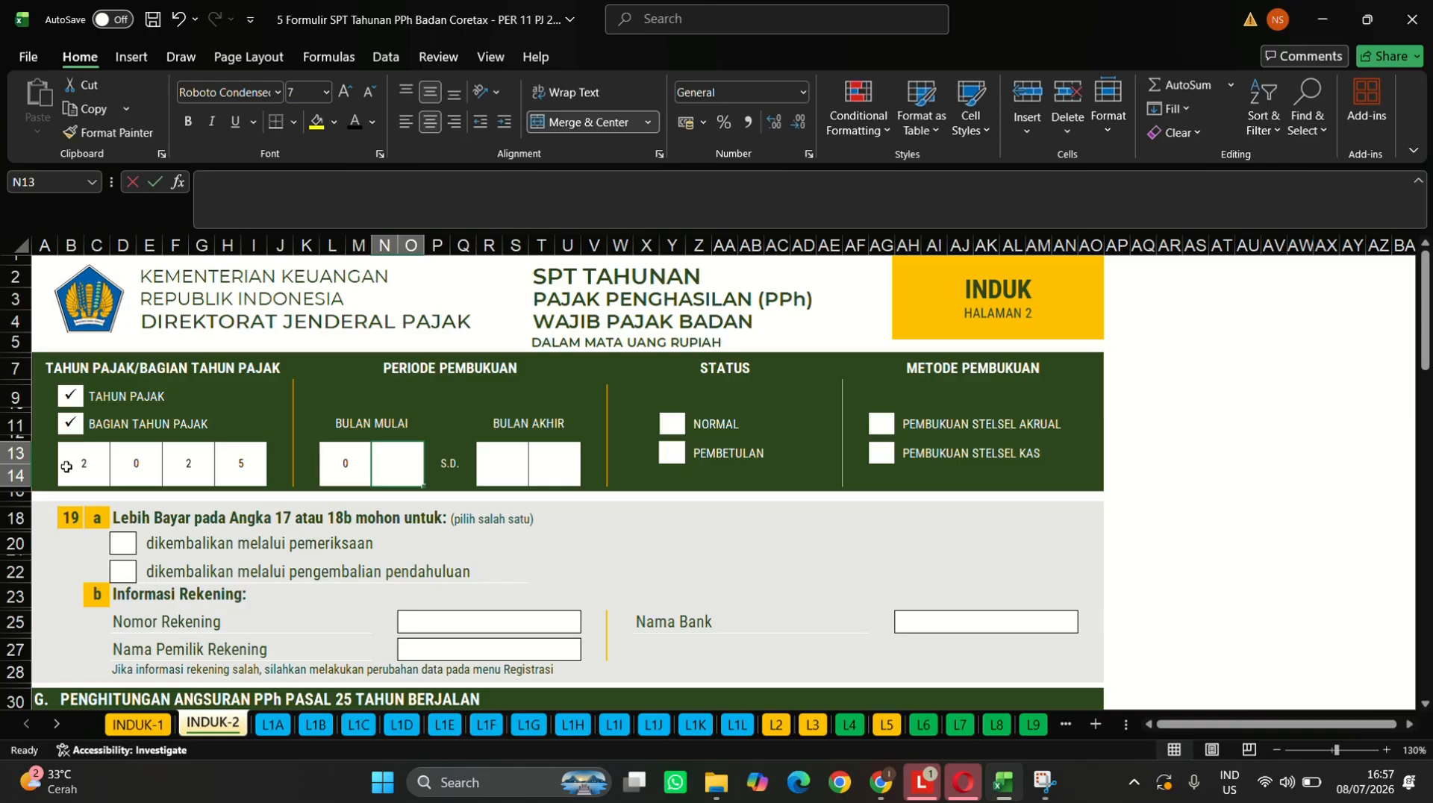
pyautogui.write('1')
pyautogui.press('Tab')
pyautogui.write('1')
pyautogui.press('Tab')
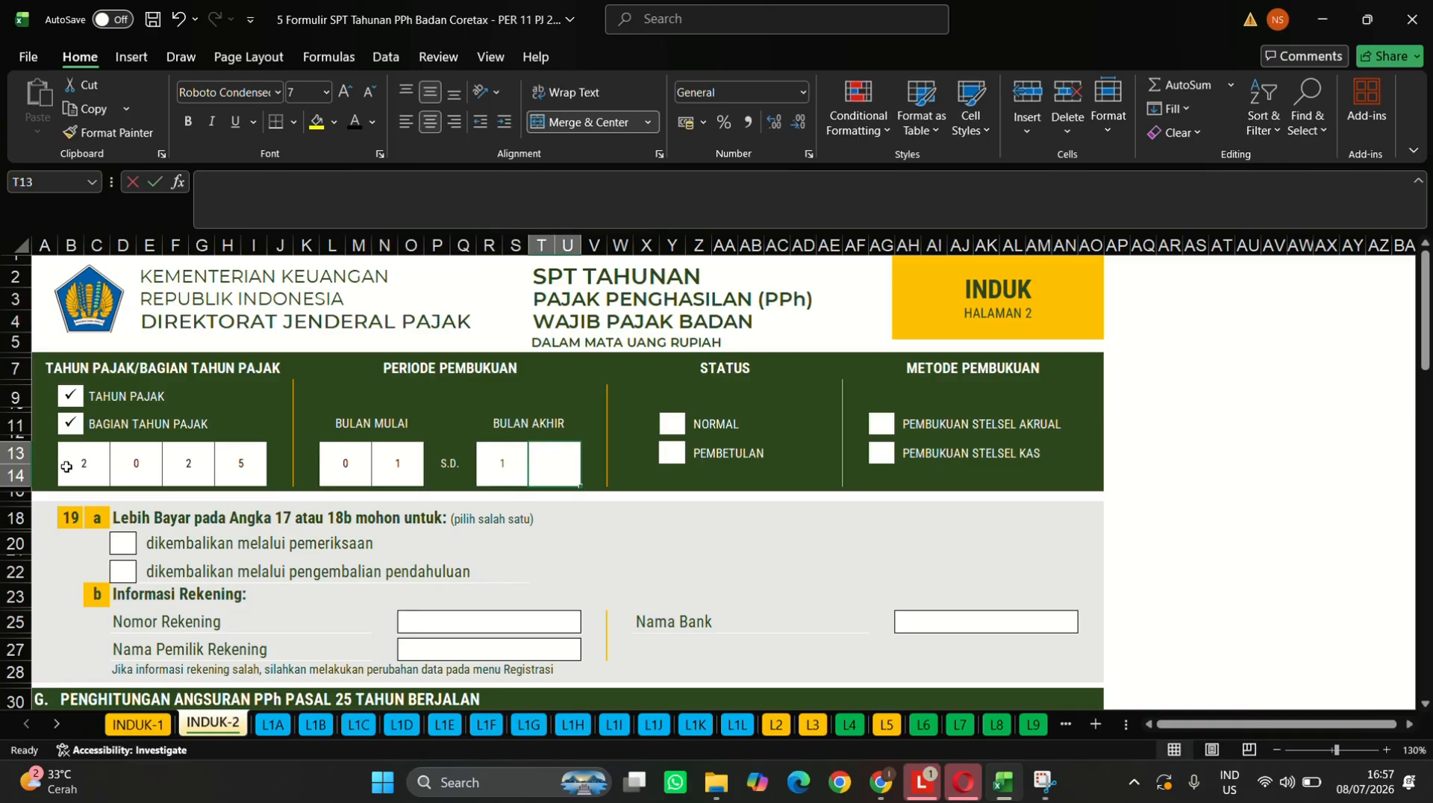
pyautogui.write('2')
pyautogui.press('Tab')
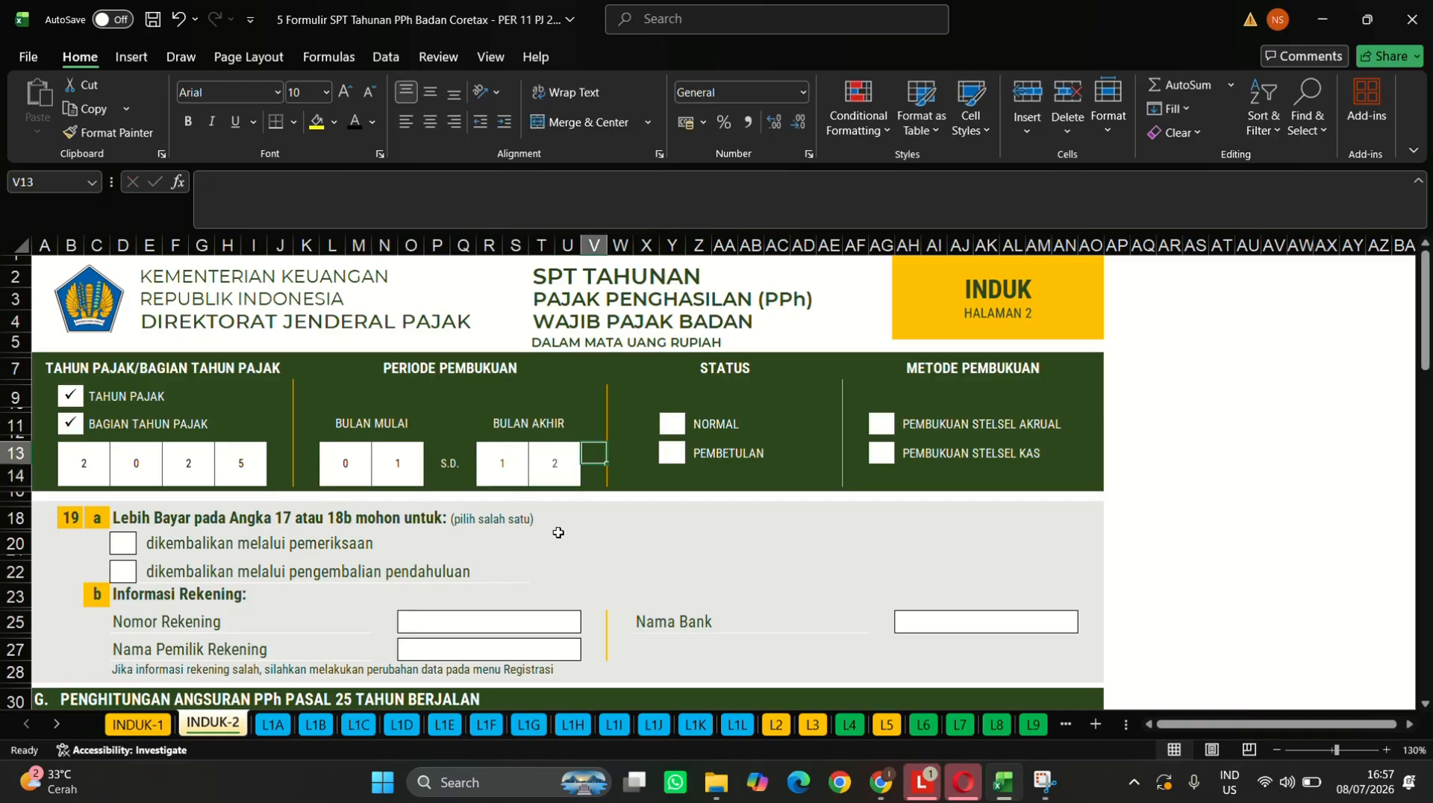
pyautogui.click(671, 423)
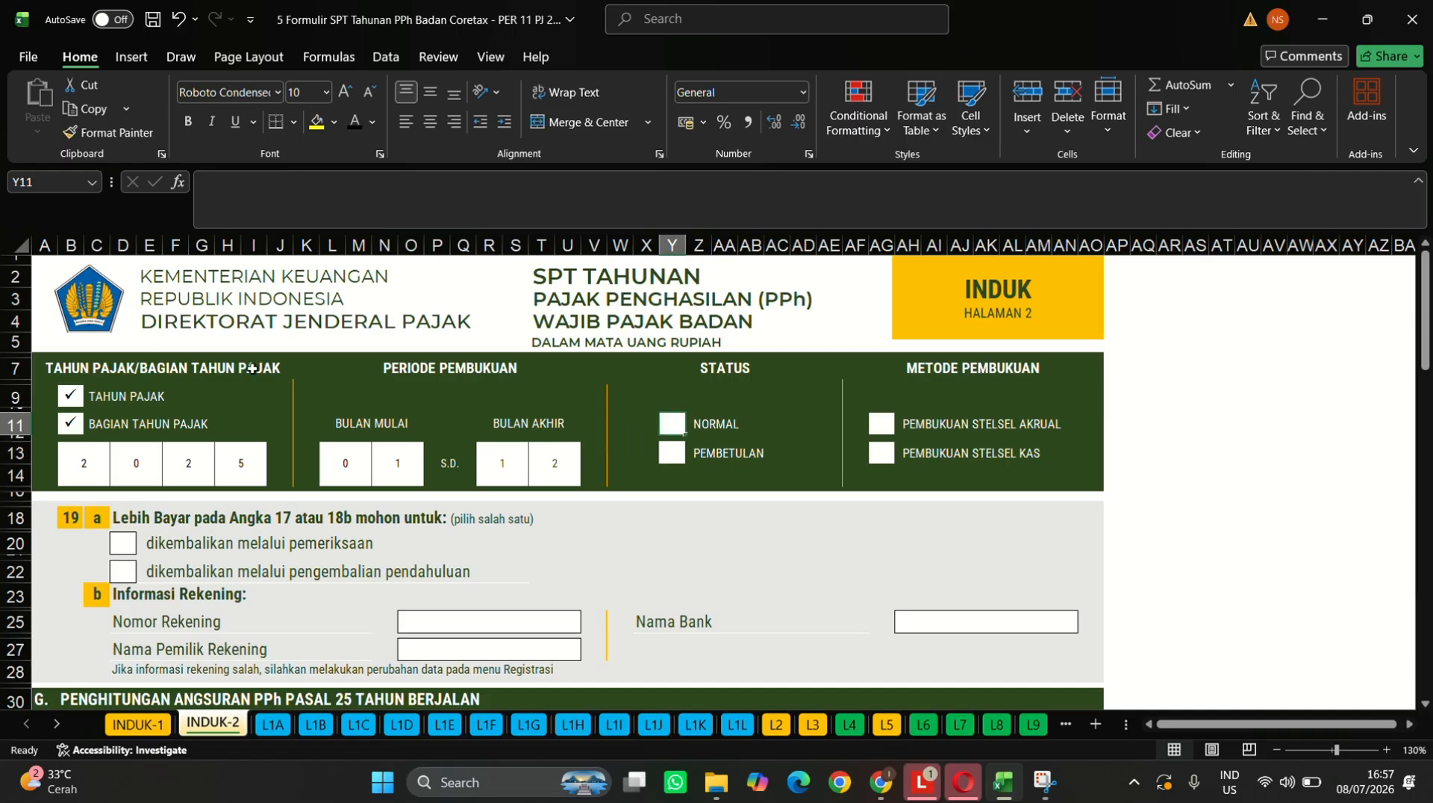
# - Copy the check mark and tick NORMAL, STELSEL AKRUAL and the pengembalian pendahuluan refund box
pyautogui.click(68, 431)
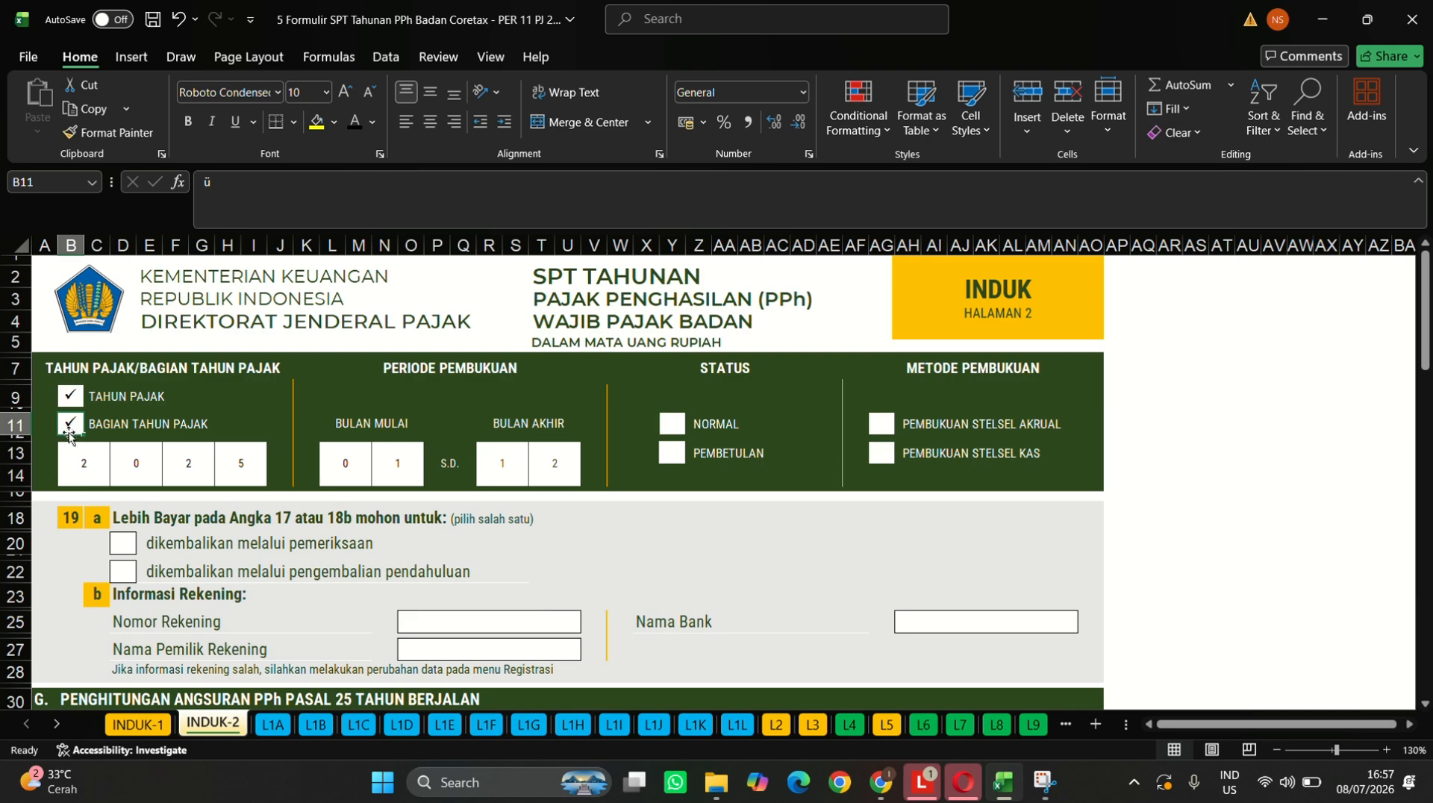
pyautogui.hotkey('ctrl', 'c')
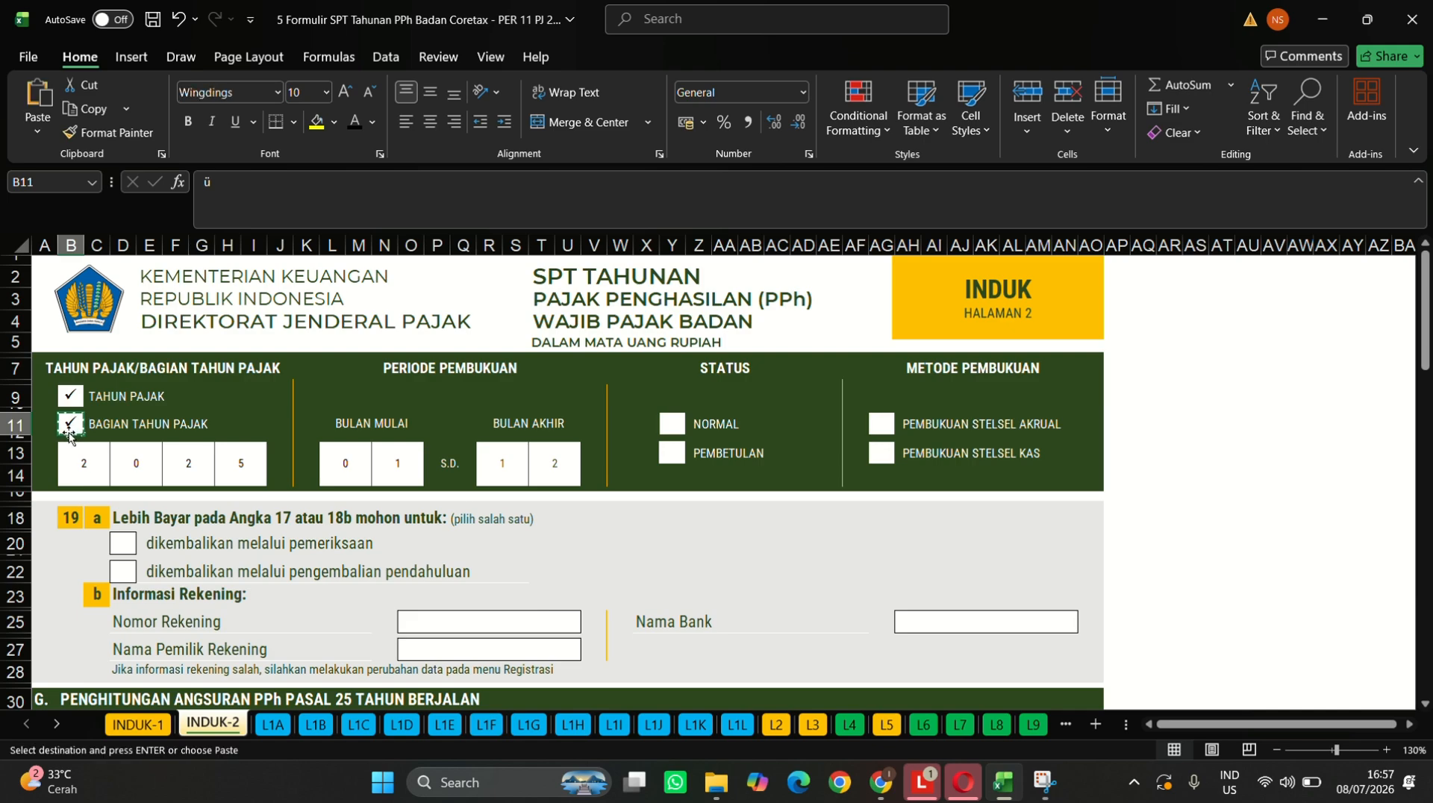
pyautogui.click(673, 425)
pyautogui.hotkey('ctrl', 'v')
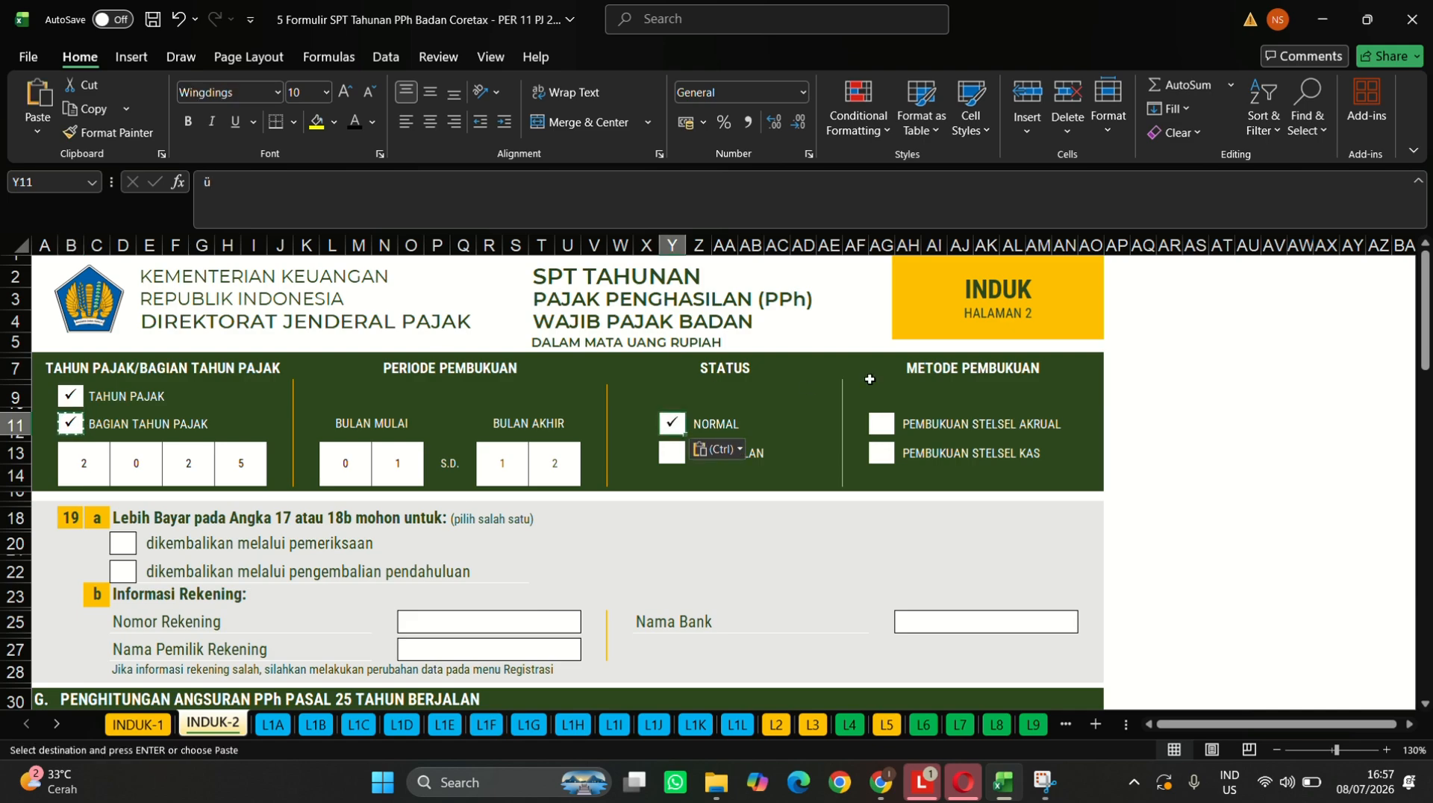
pyautogui.click(884, 433)
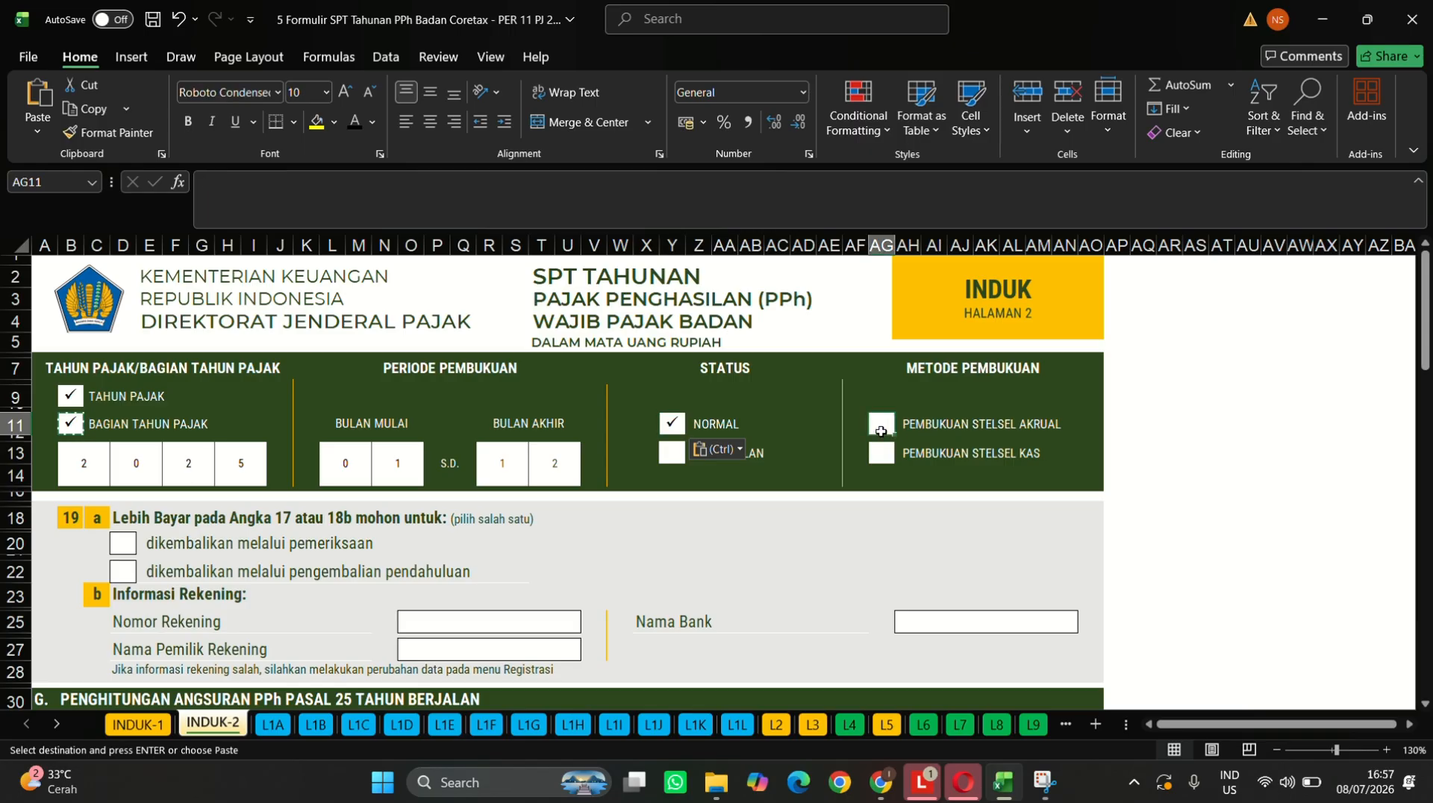
pyautogui.hotkey('ctrl', 'v')
pyautogui.scroll(-2, 401, 533)
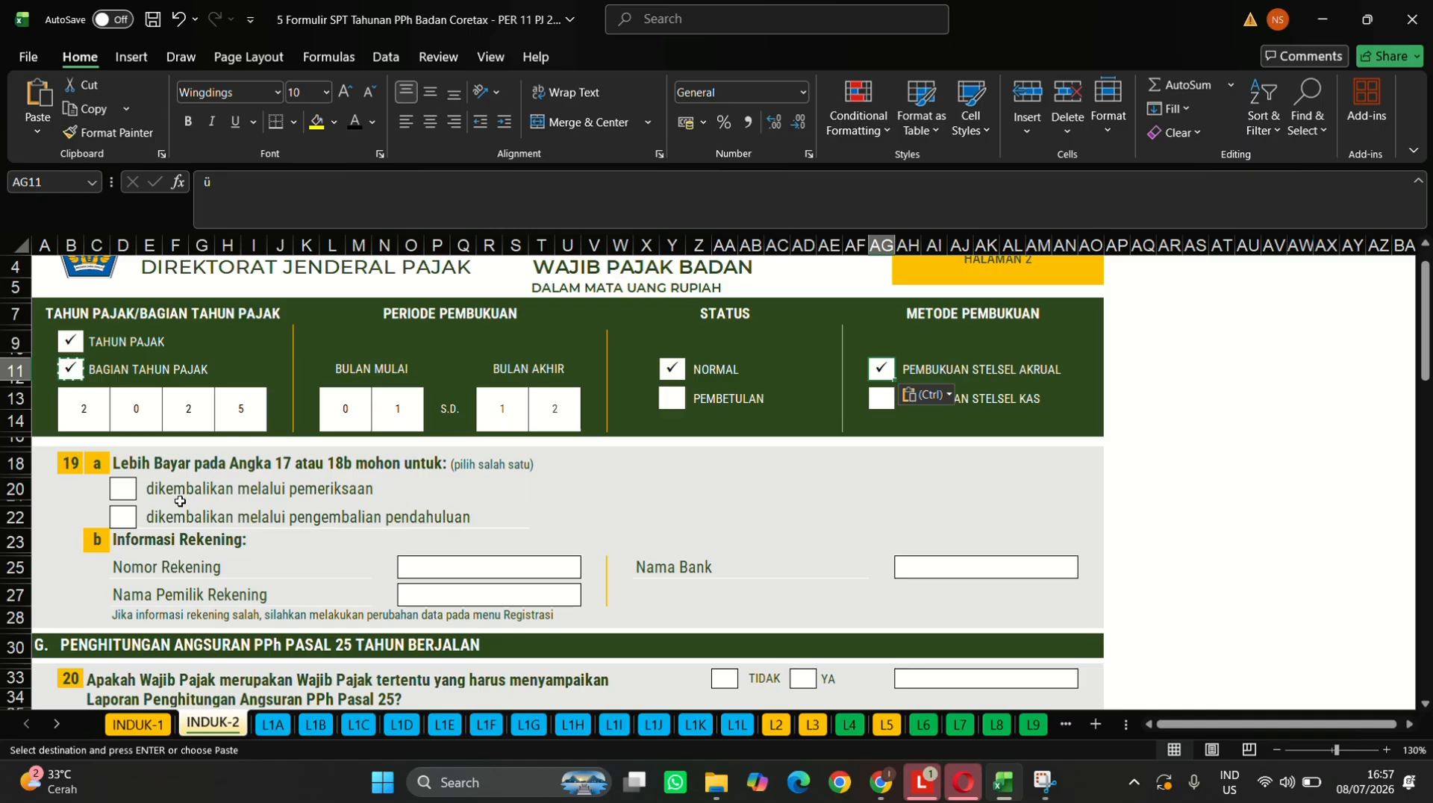
pyautogui.click(124, 522)
pyautogui.hotkey('ctrl', 'v')
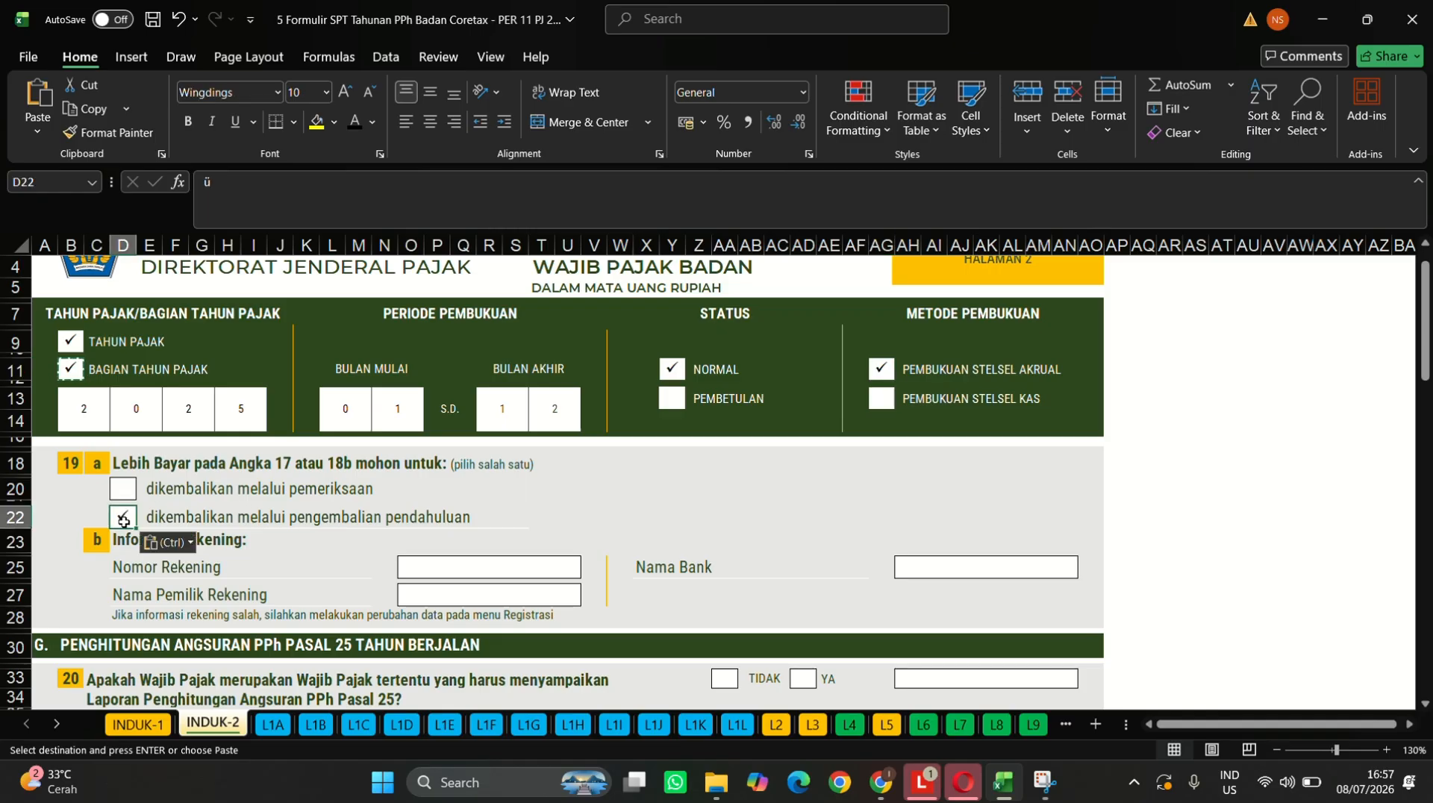
pyautogui.click(453, 572)
# - Enter the refund account number and format it so it shows without scientific notation
pyautogui.click(410, 567)
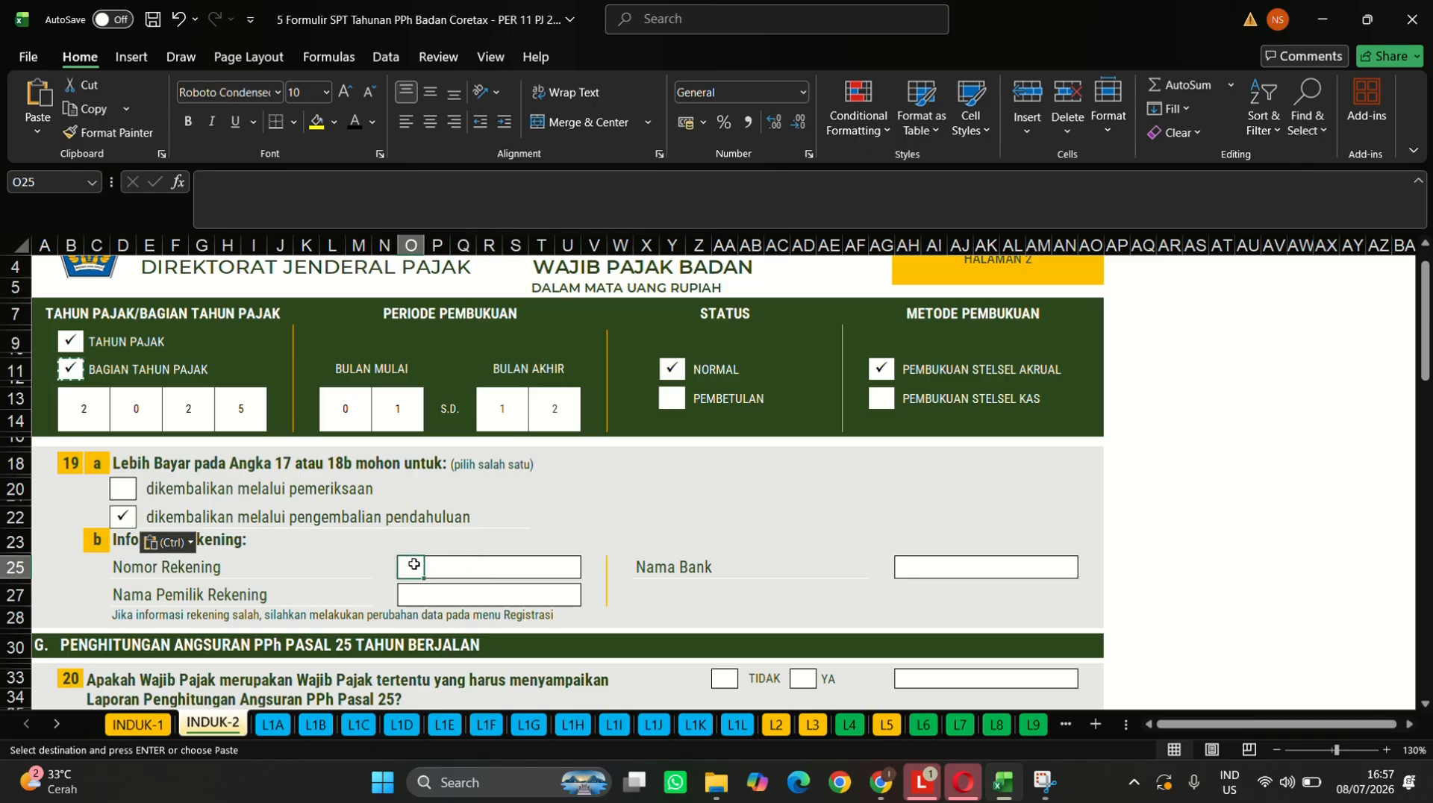
pyautogui.click(393, 194)
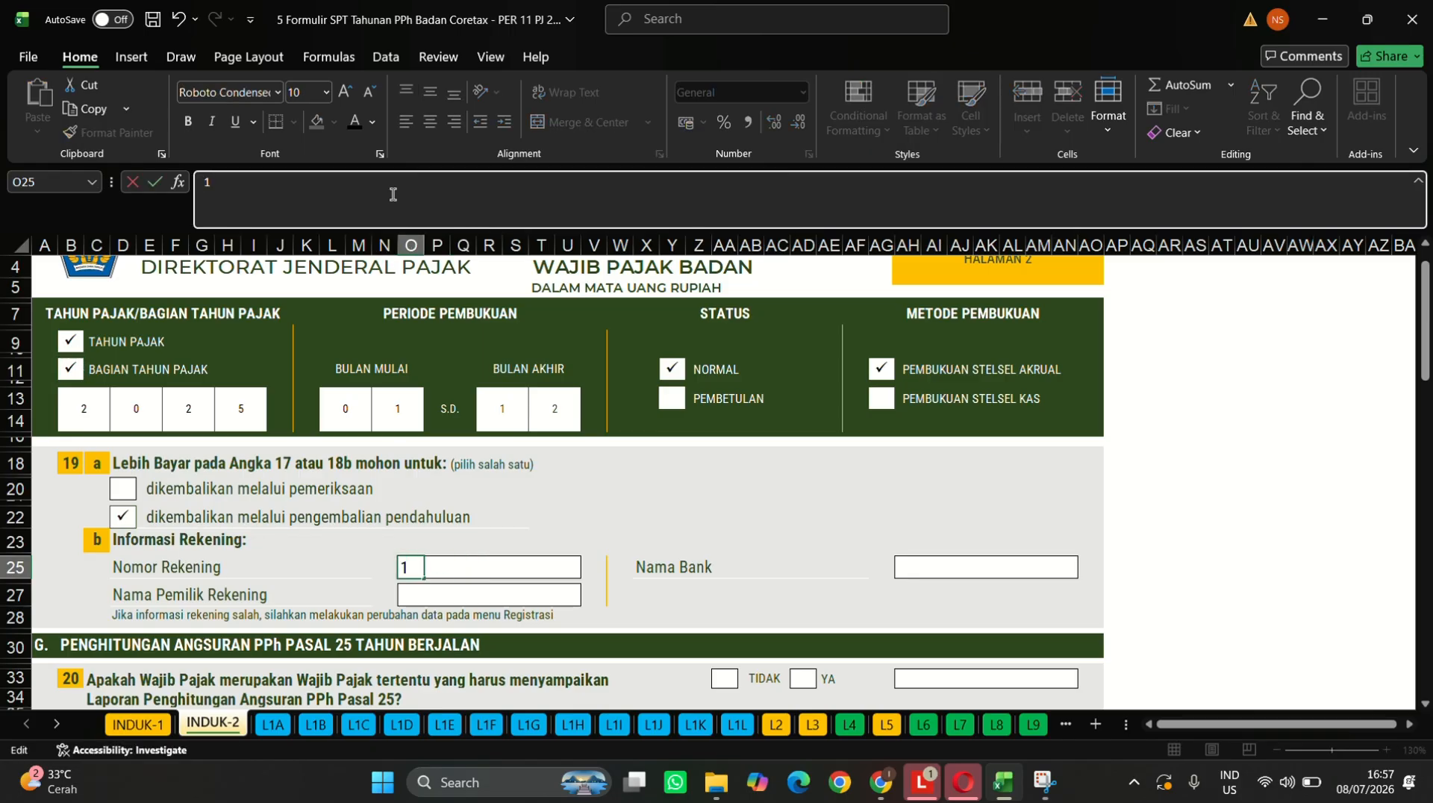
pyautogui.press('Return')
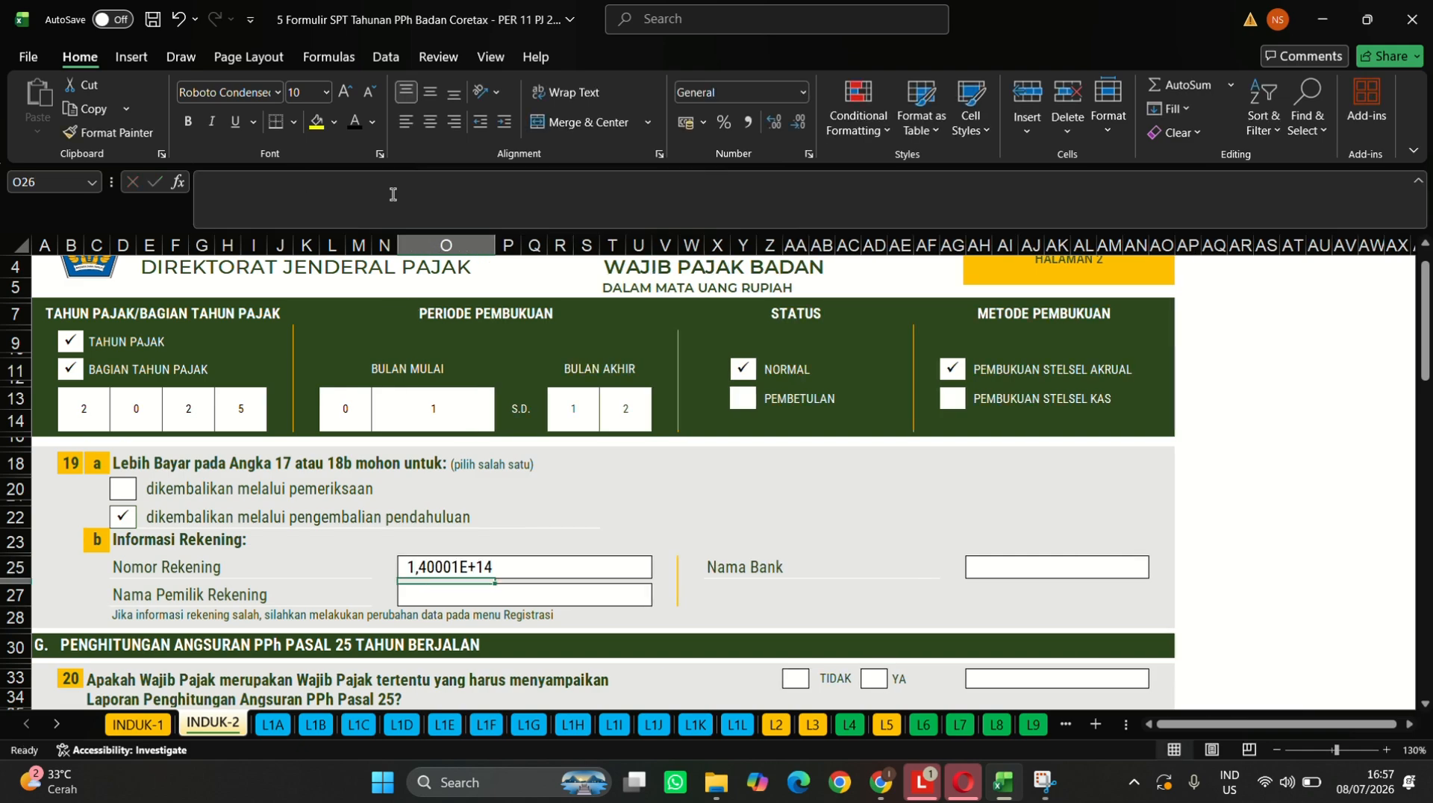
pyautogui.click(571, 568)
pyautogui.click(410, 569)
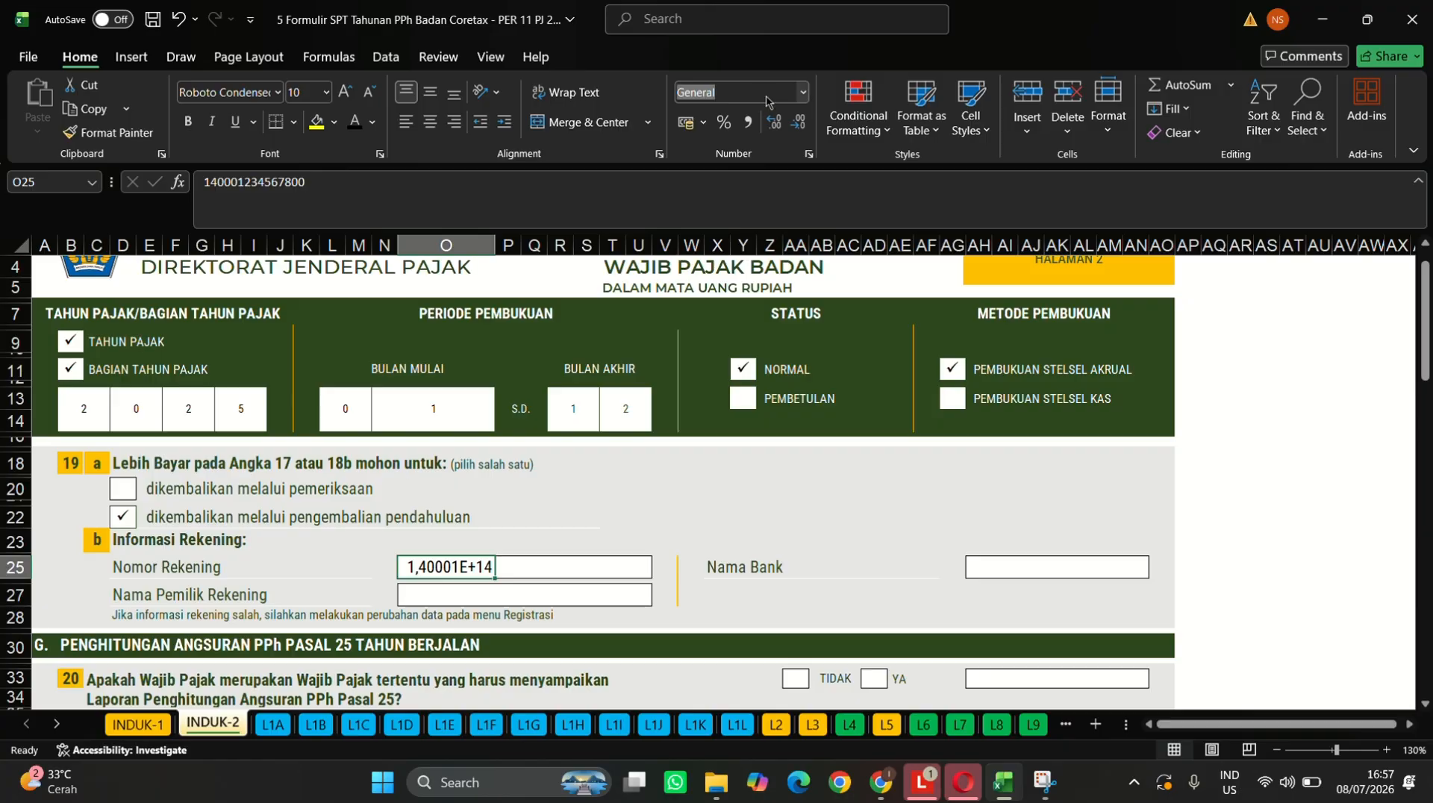
pyautogui.click(801, 93)
pyautogui.click(804, 90)
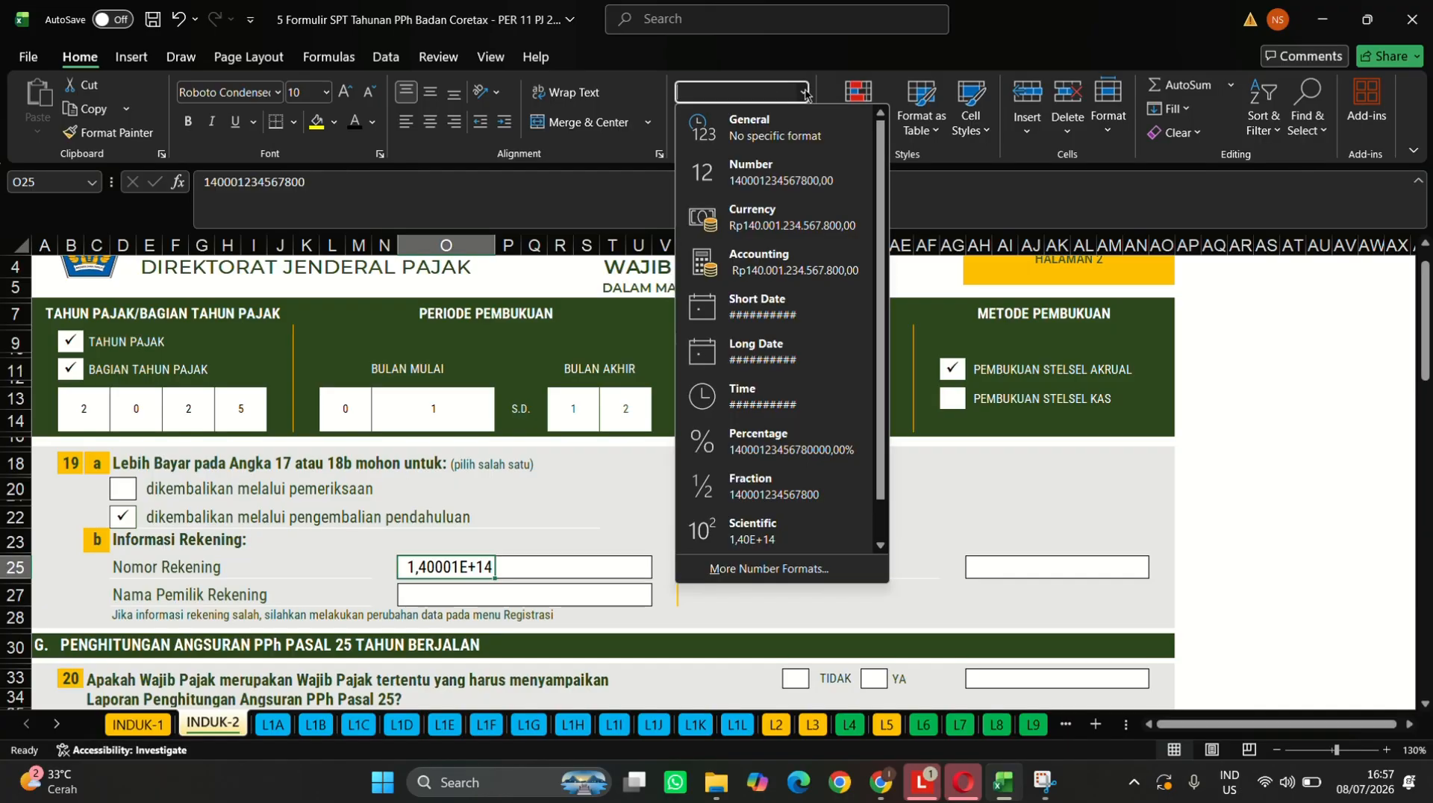
pyautogui.click(802, 183)
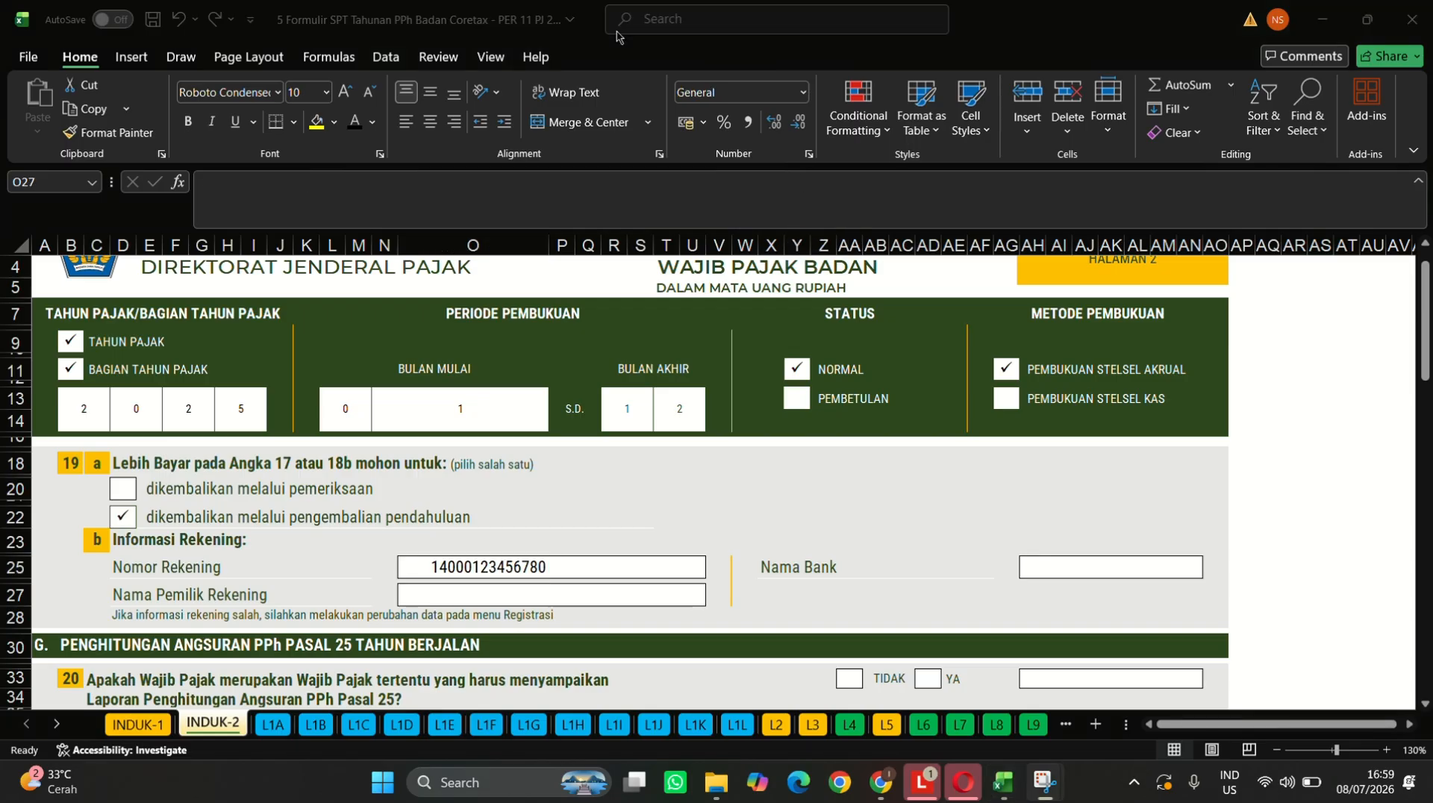
# - Fill in the account holder's full name in Nama Pemilik Rekening
pyautogui.click(416, 601)
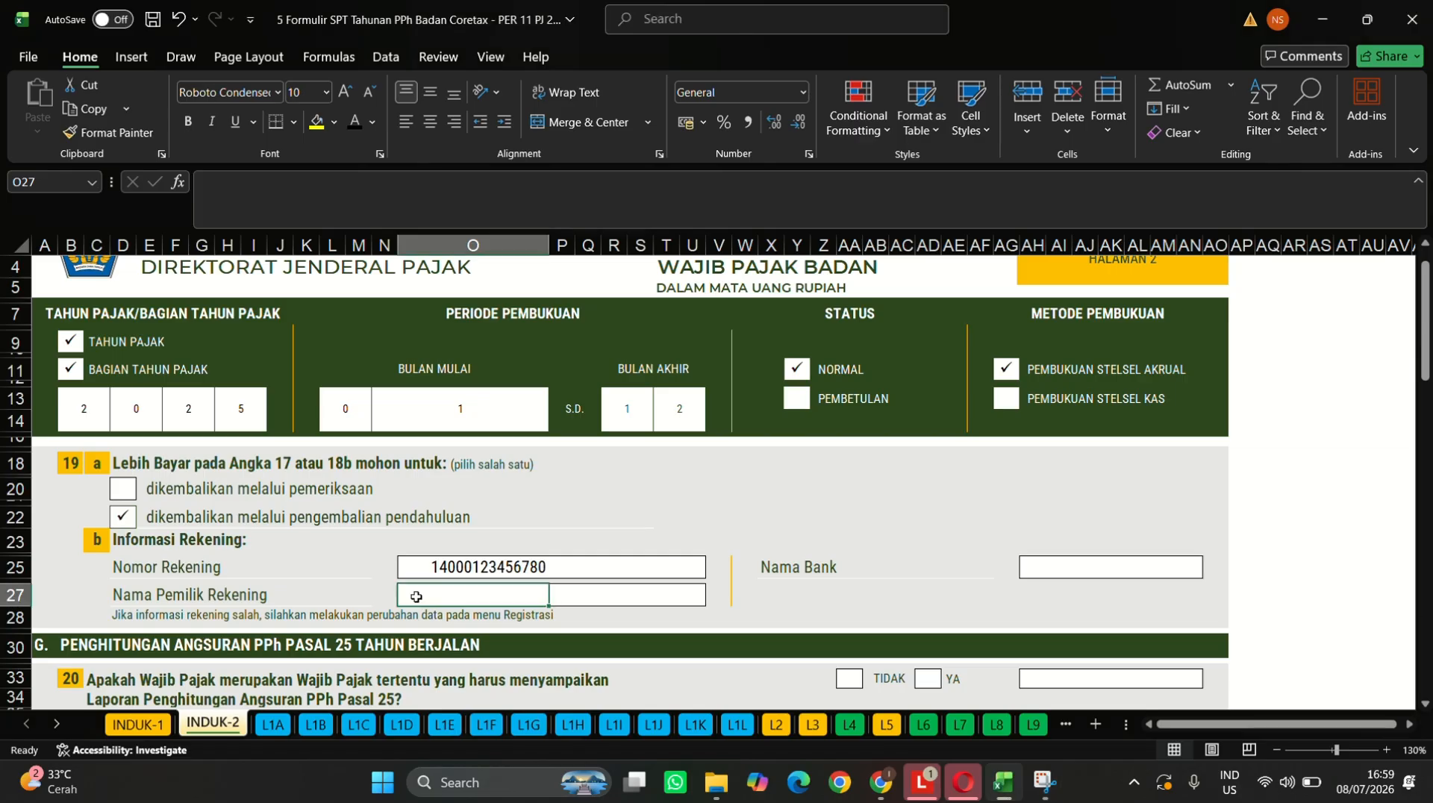
pyautogui.write('Su')
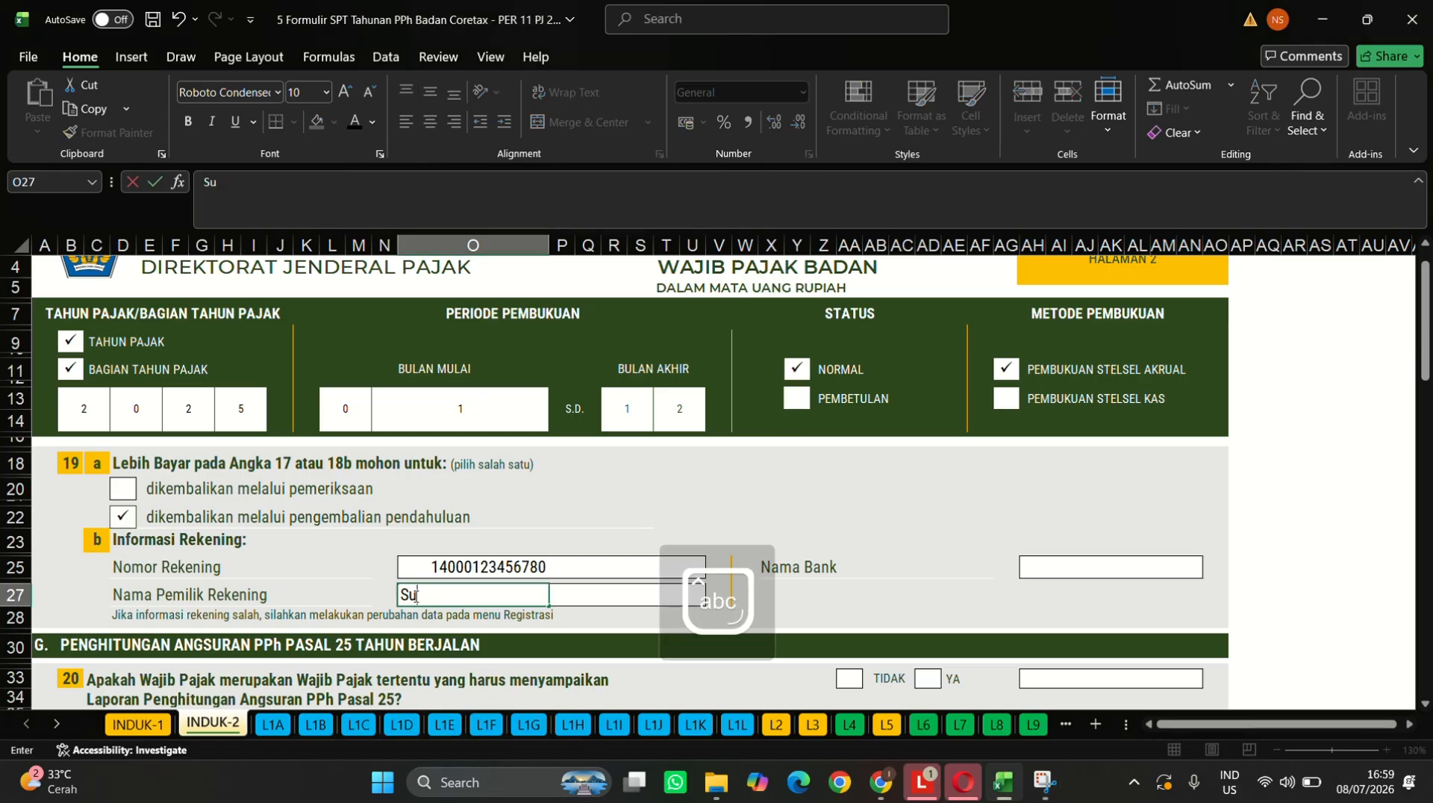
pyautogui.write('si')
pyautogui.press('capslock')
pyautogui.write('lo W')
pyautogui.press('capslock')
pyautogui.write('ono')
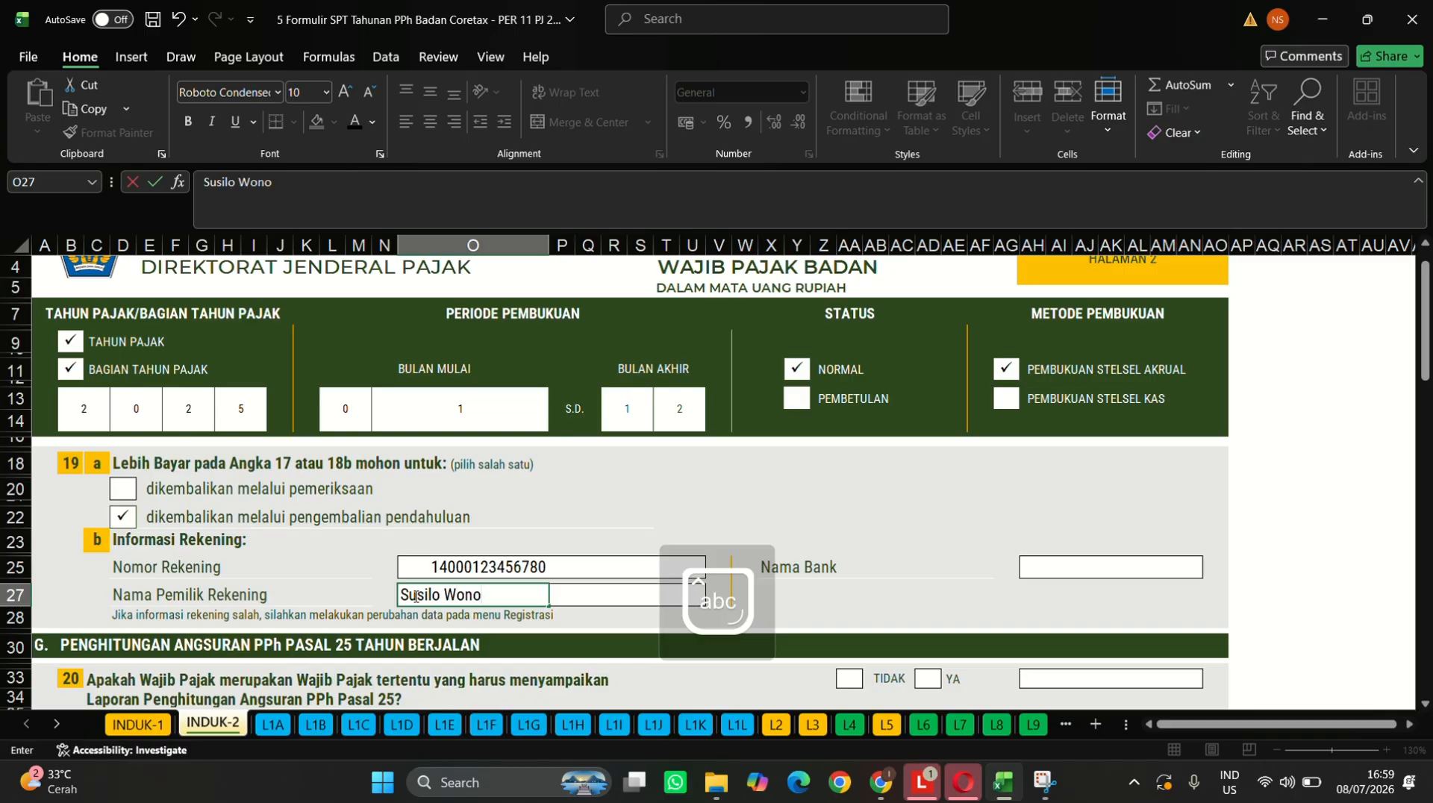
pyautogui.write('wid')
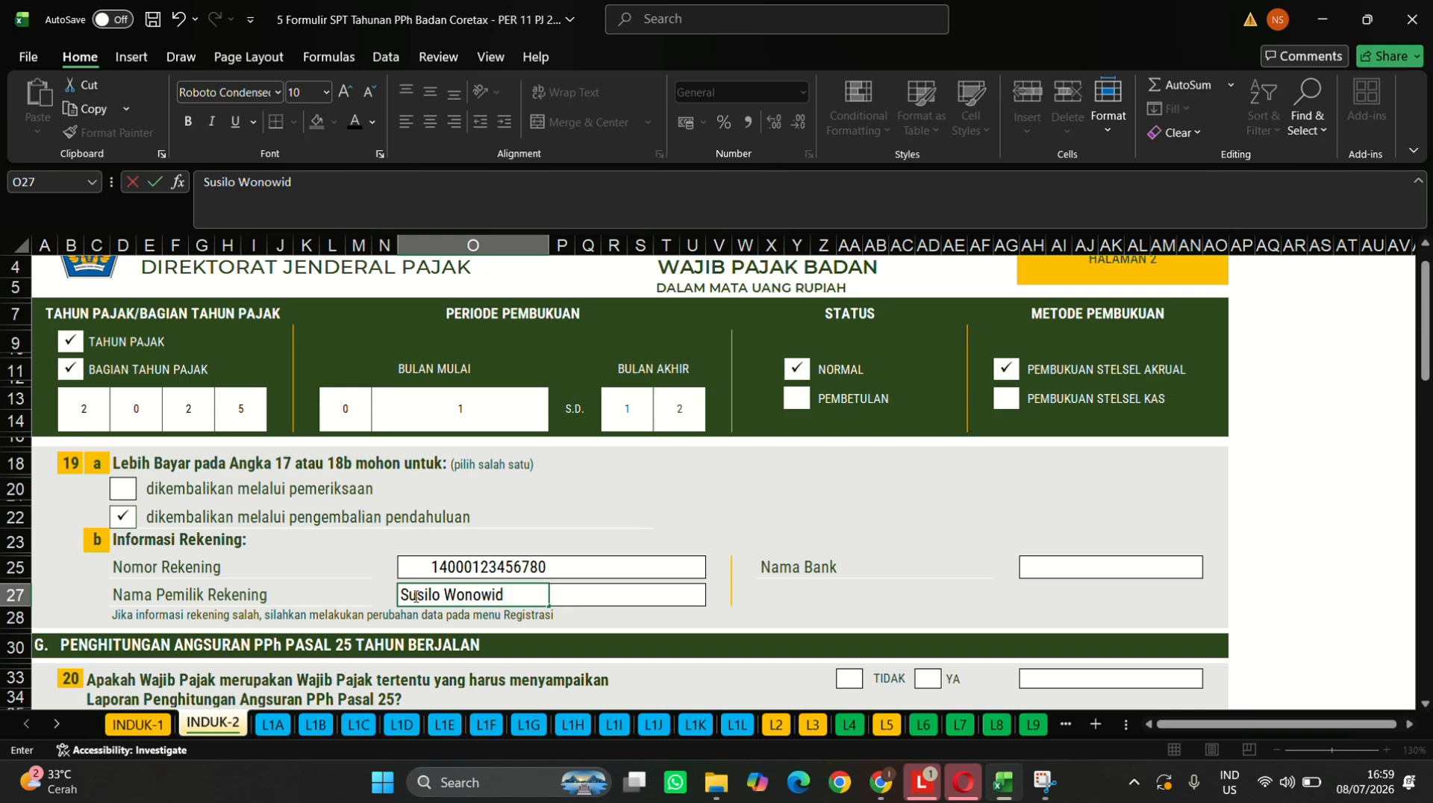
pyautogui.write('jojo')
pyautogui.click(1046, 566)
# - Enter 'Bank Mandiri' as the Nama Bank
pyautogui.click(722, 180)
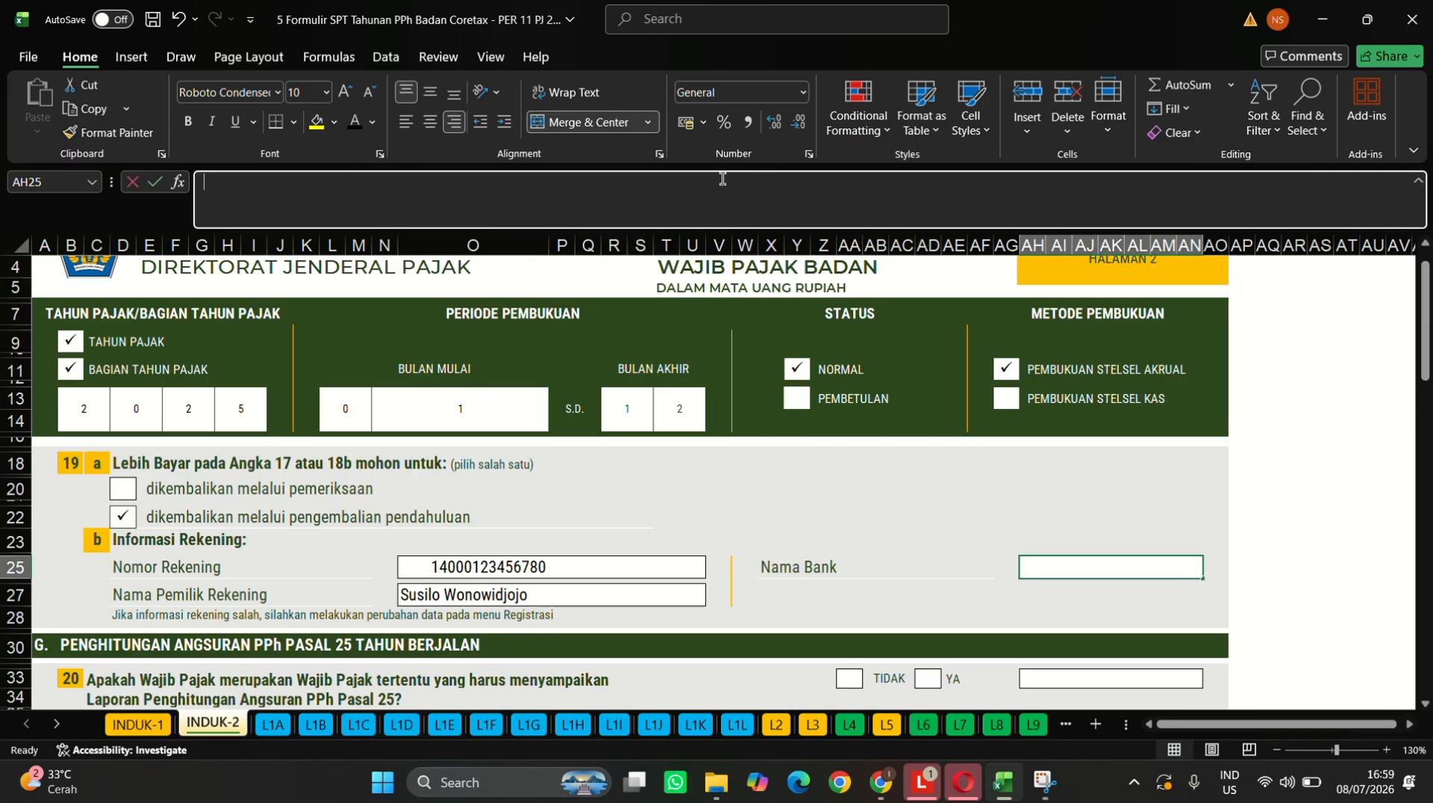
pyautogui.press('capslock')
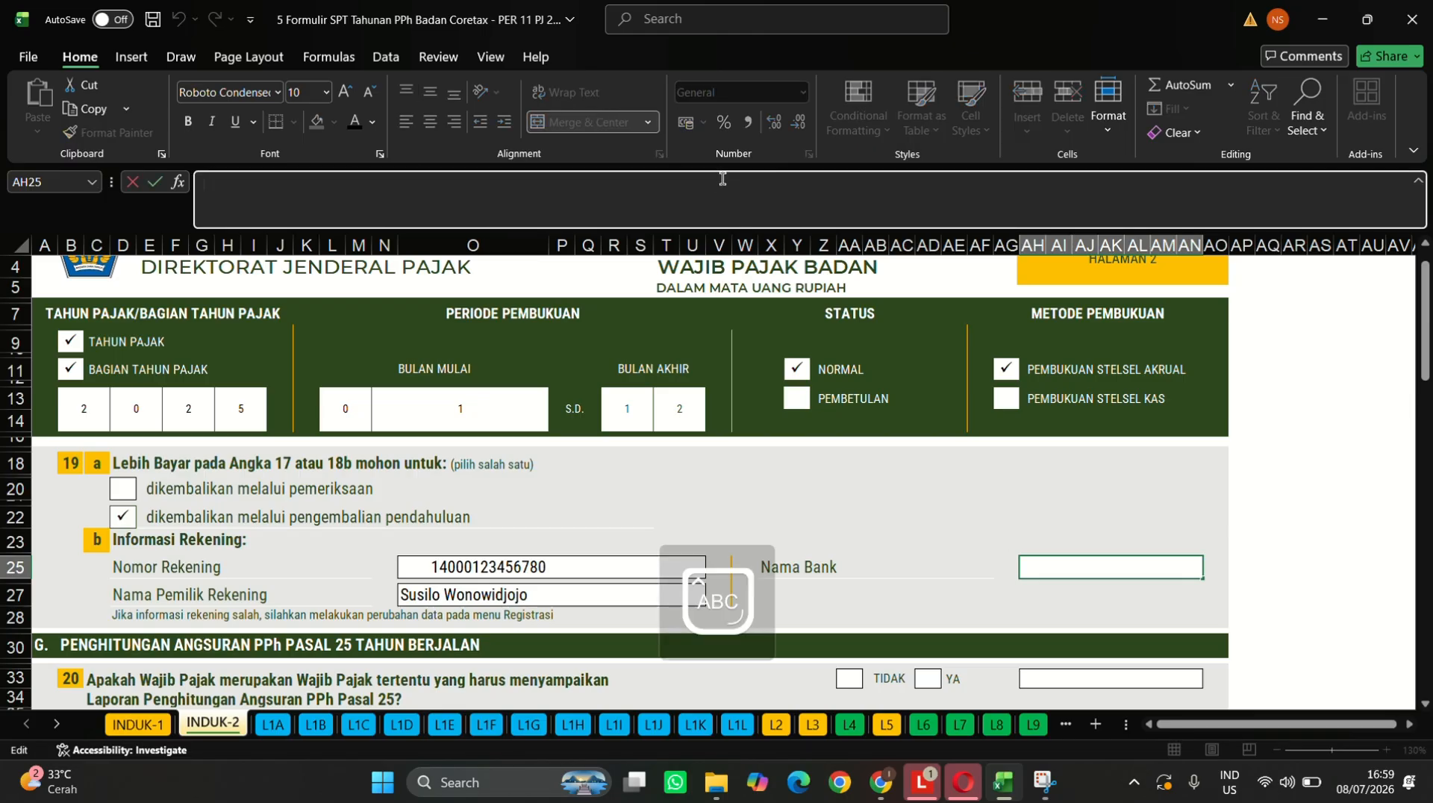
pyautogui.write('B')
pyautogui.press('capslock')
pyautogui.write('ank')
pyautogui.press('capslock')
pyautogui.write('M')
pyautogui.press('capslock')
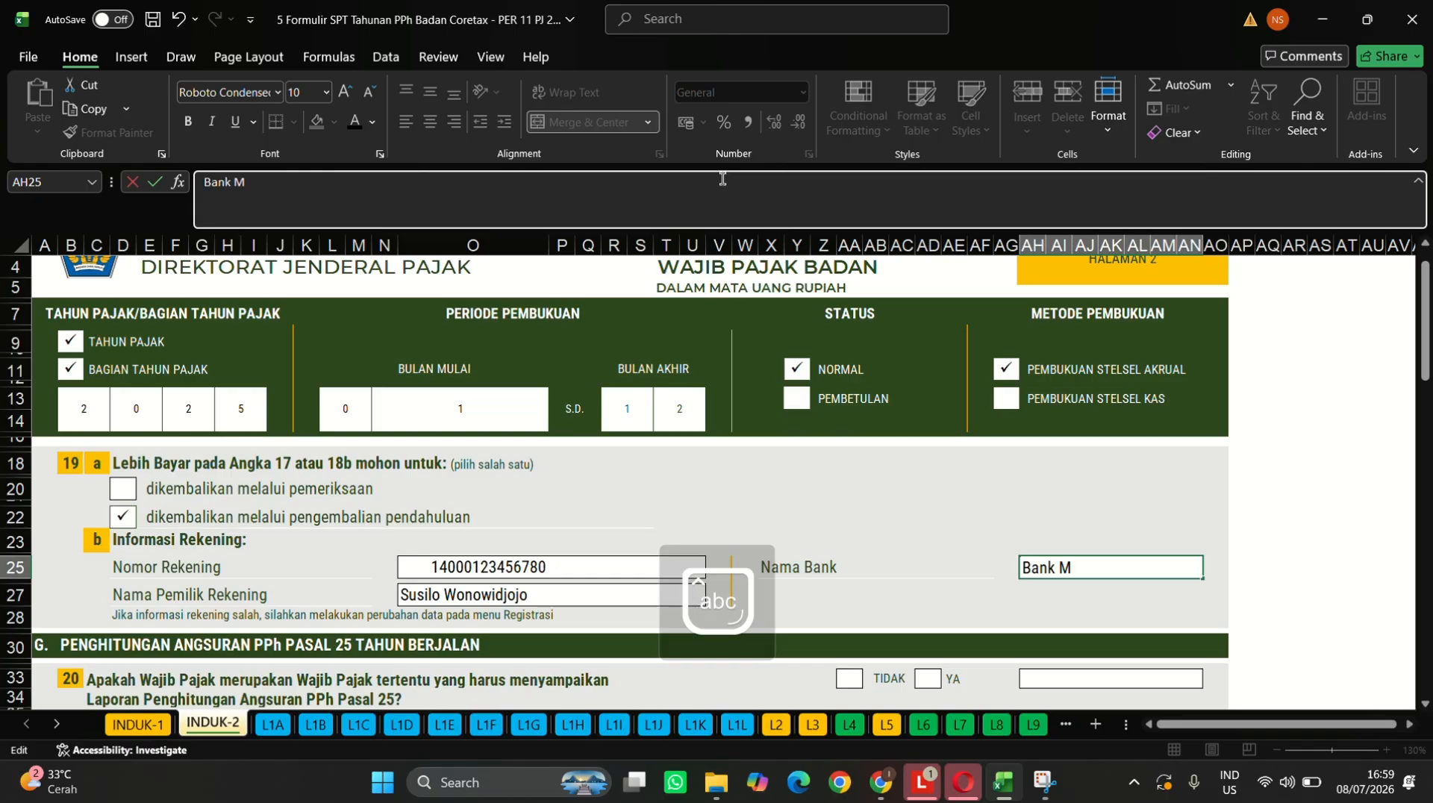
pyautogui.write('andiri')
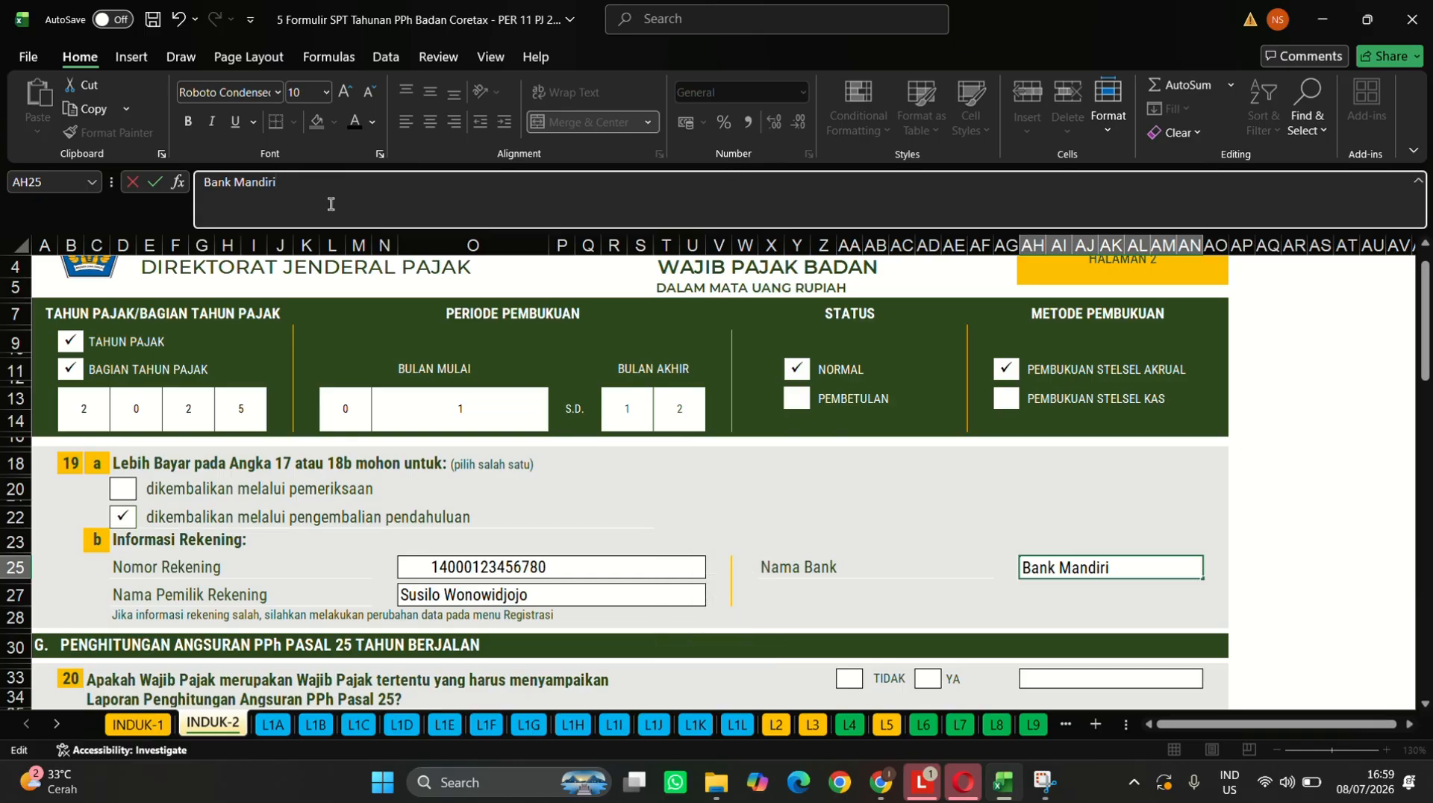
pyautogui.click(76, 345)
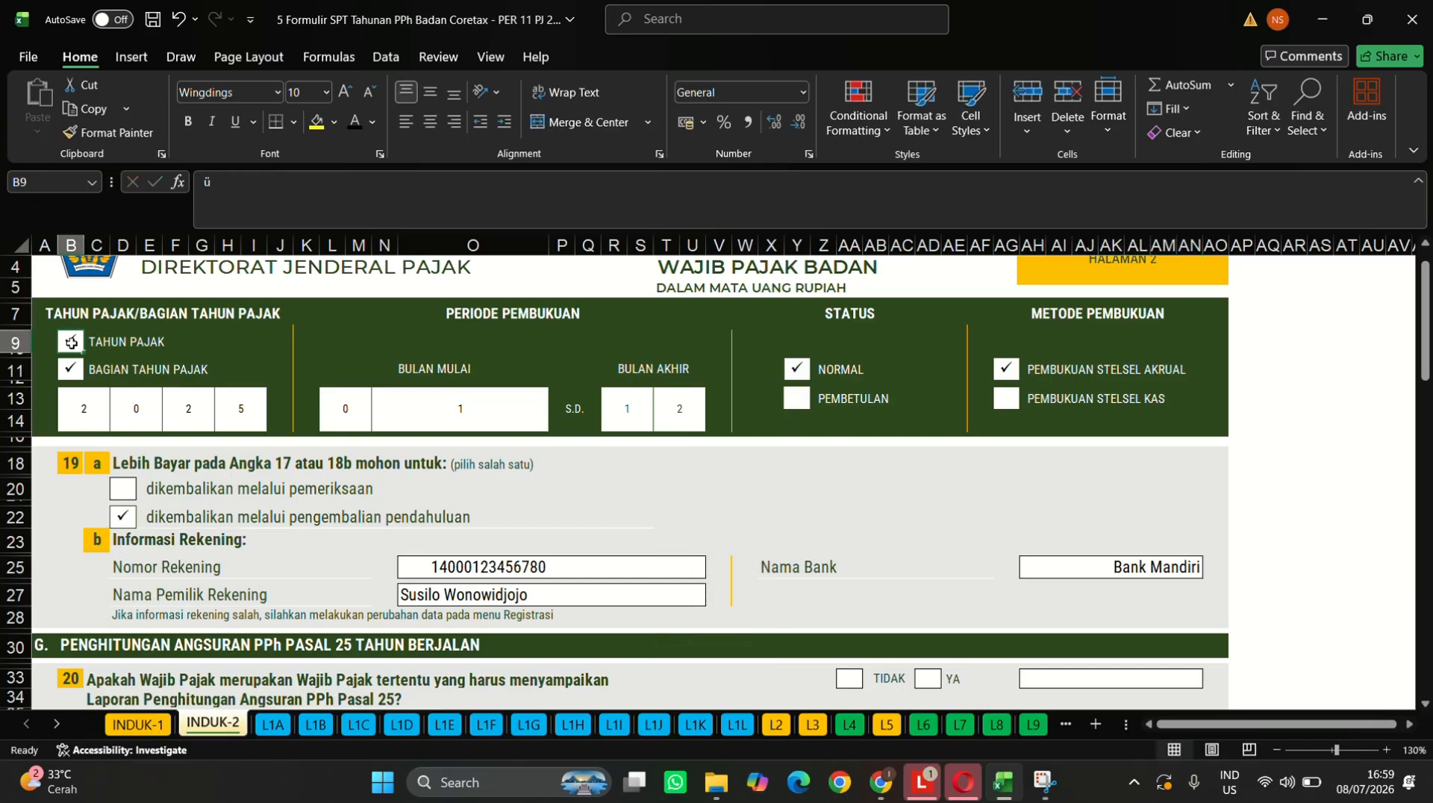
# - Paste the copied check mark into question 20's TIDAK box, then delete it again
pyautogui.hotkey('ctrl', 'c')
pyautogui.scroll(-6, 522, 484)
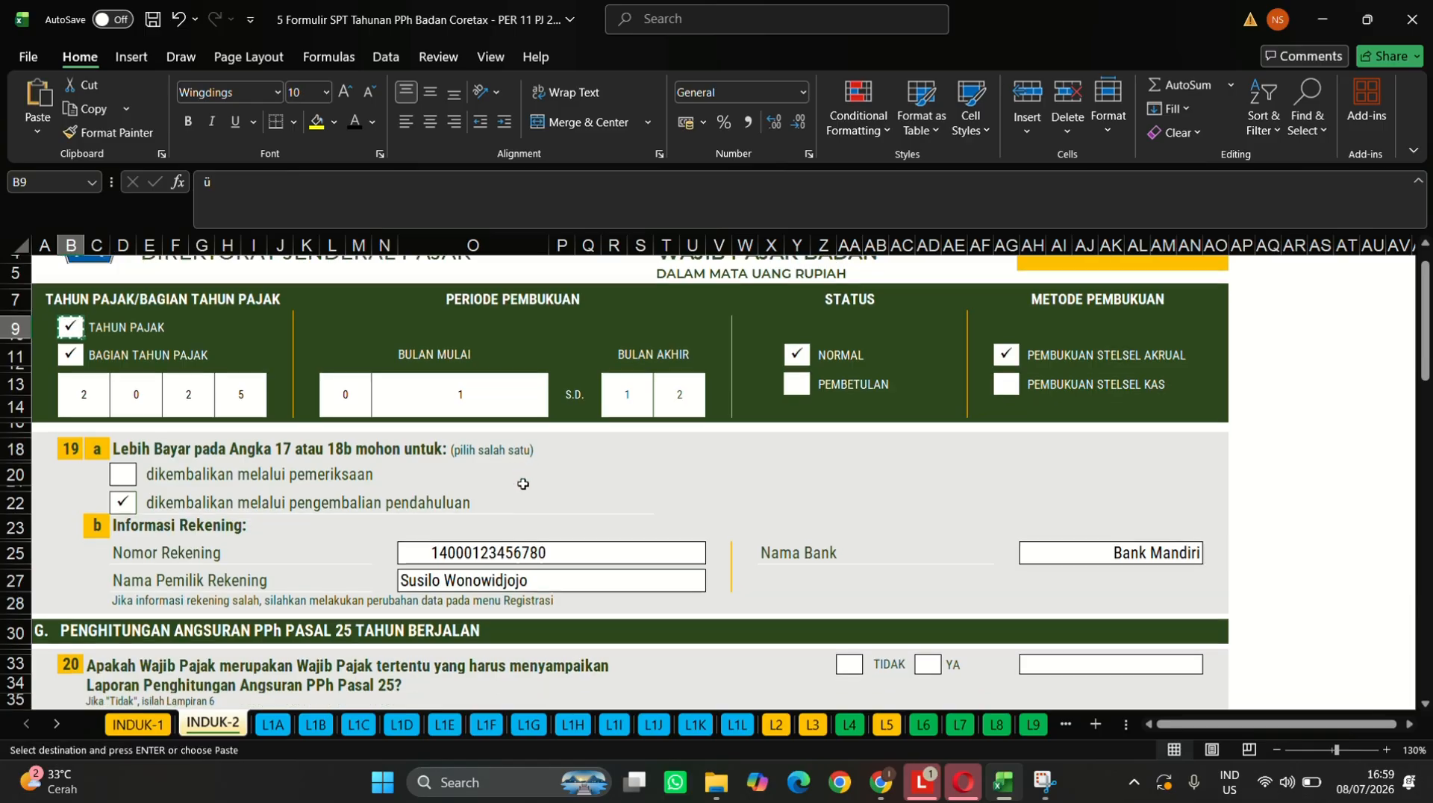
pyautogui.scroll(-2, 523, 484)
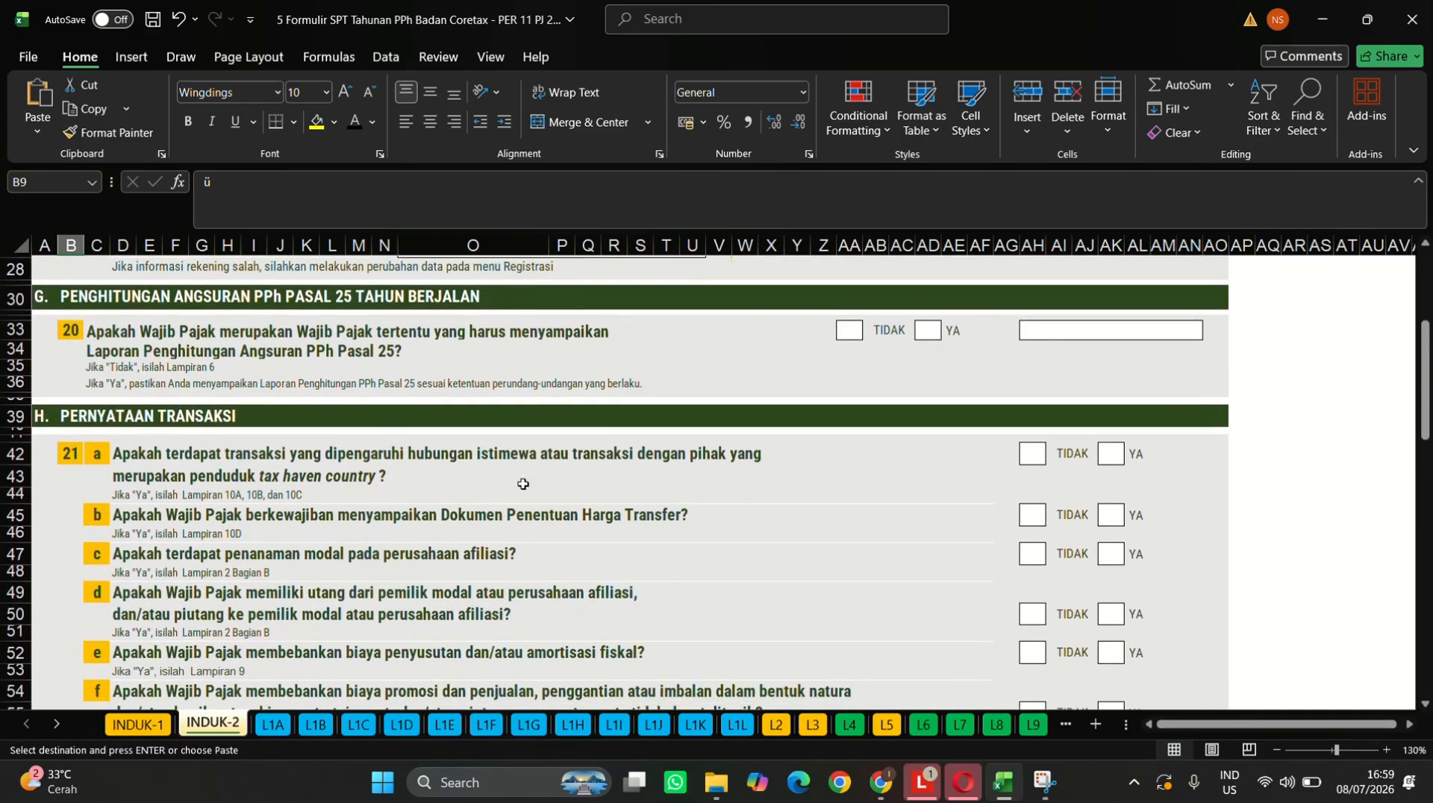
pyautogui.click(845, 329)
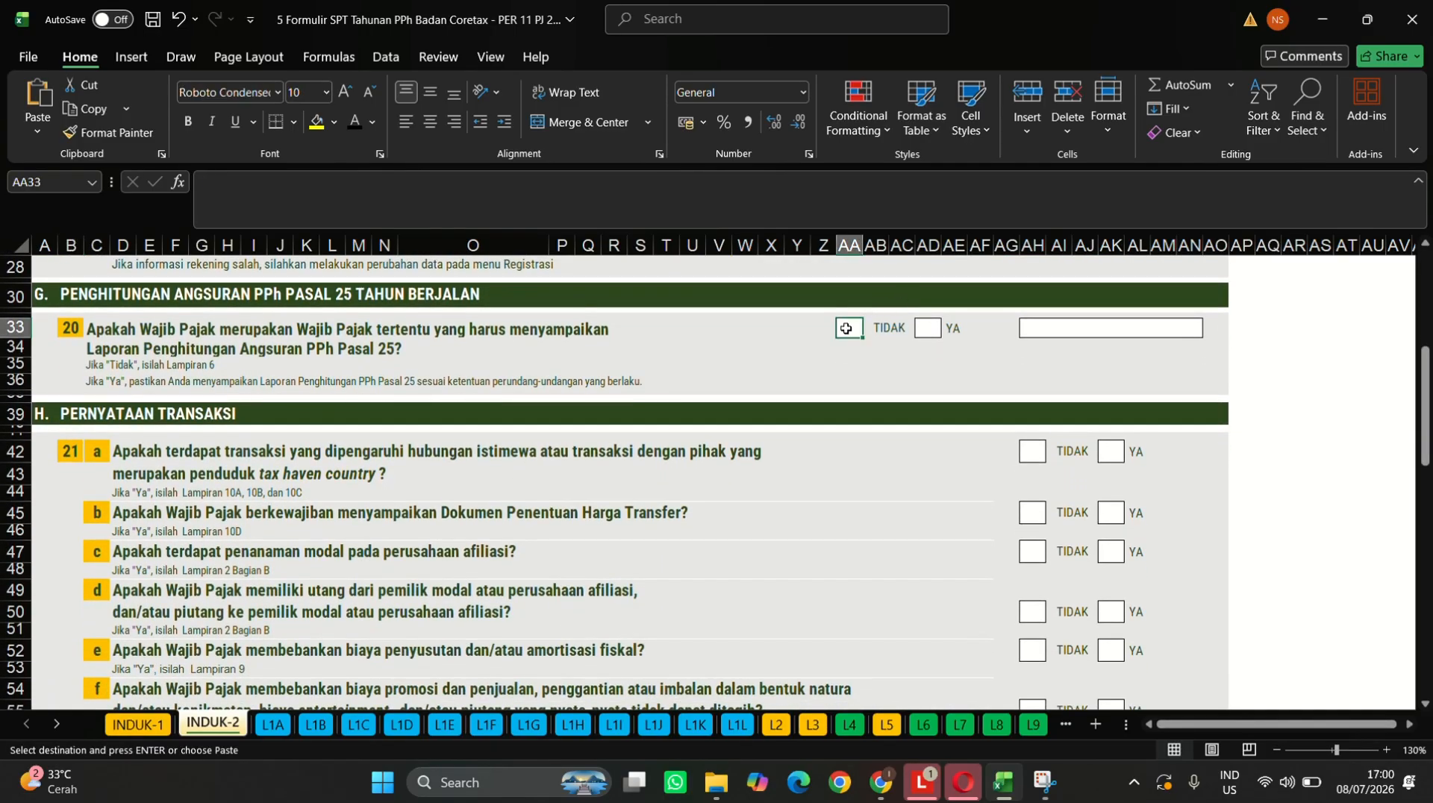
pyautogui.hotkey('ctrl', 'v')
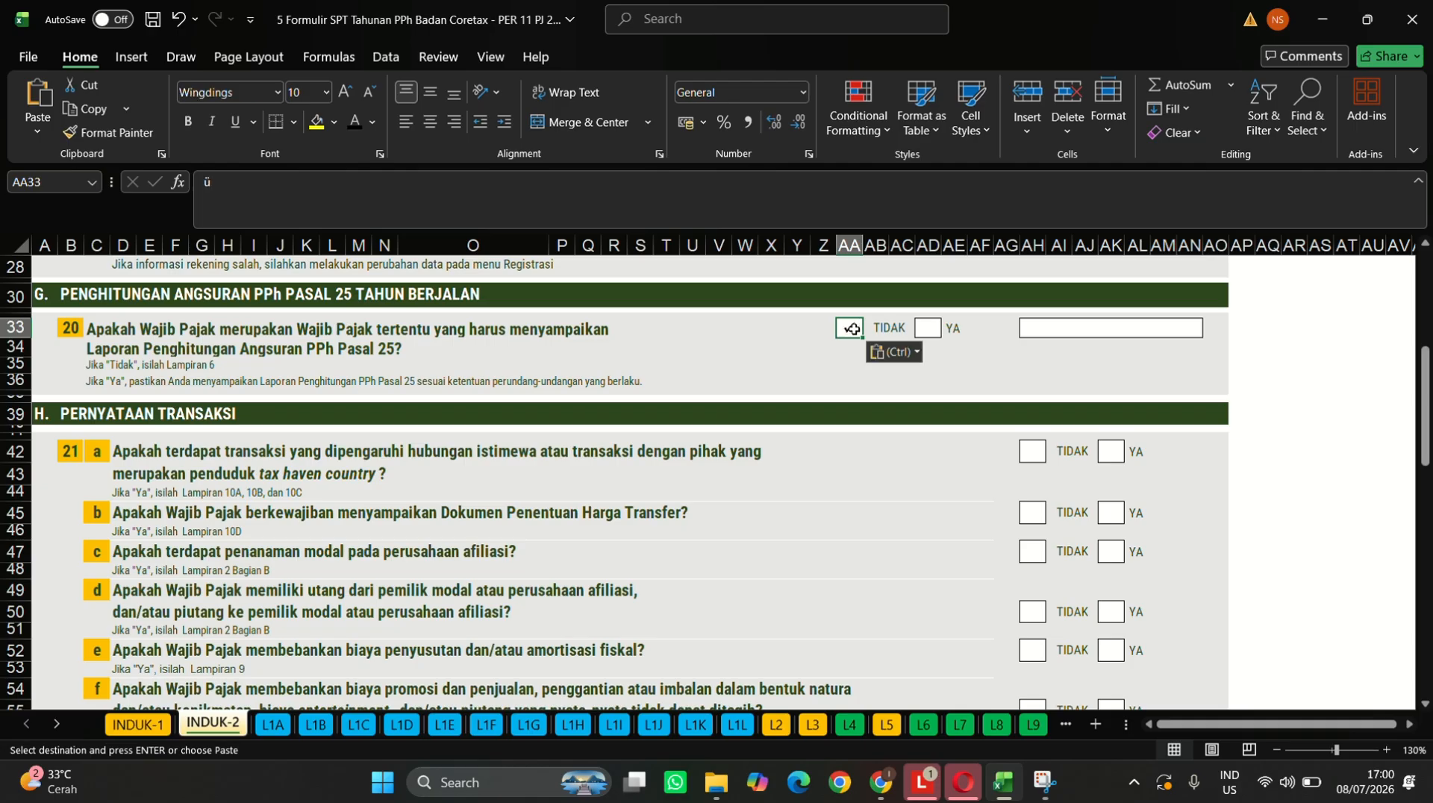
pyautogui.scroll(-2, 993, 494)
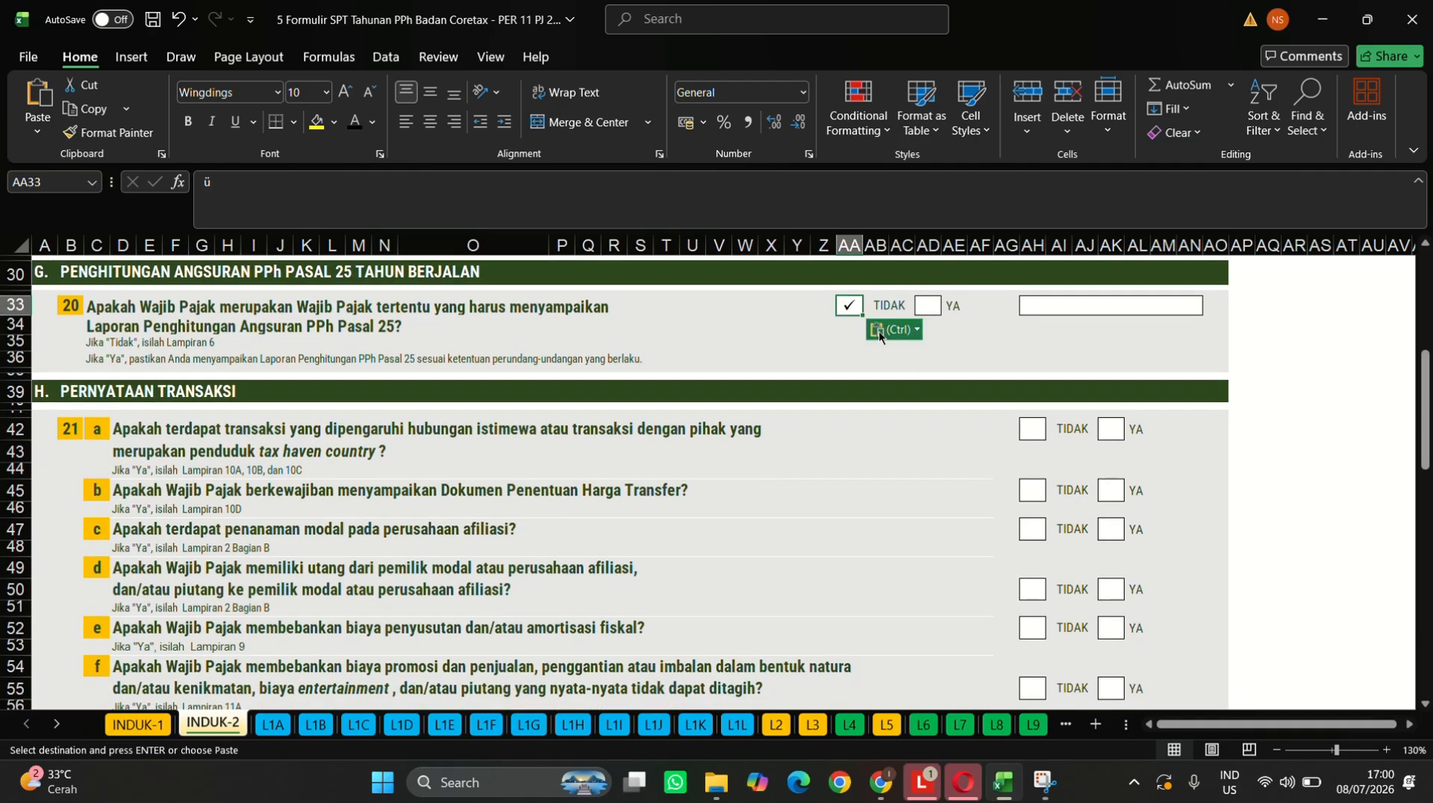
pyautogui.click(849, 309)
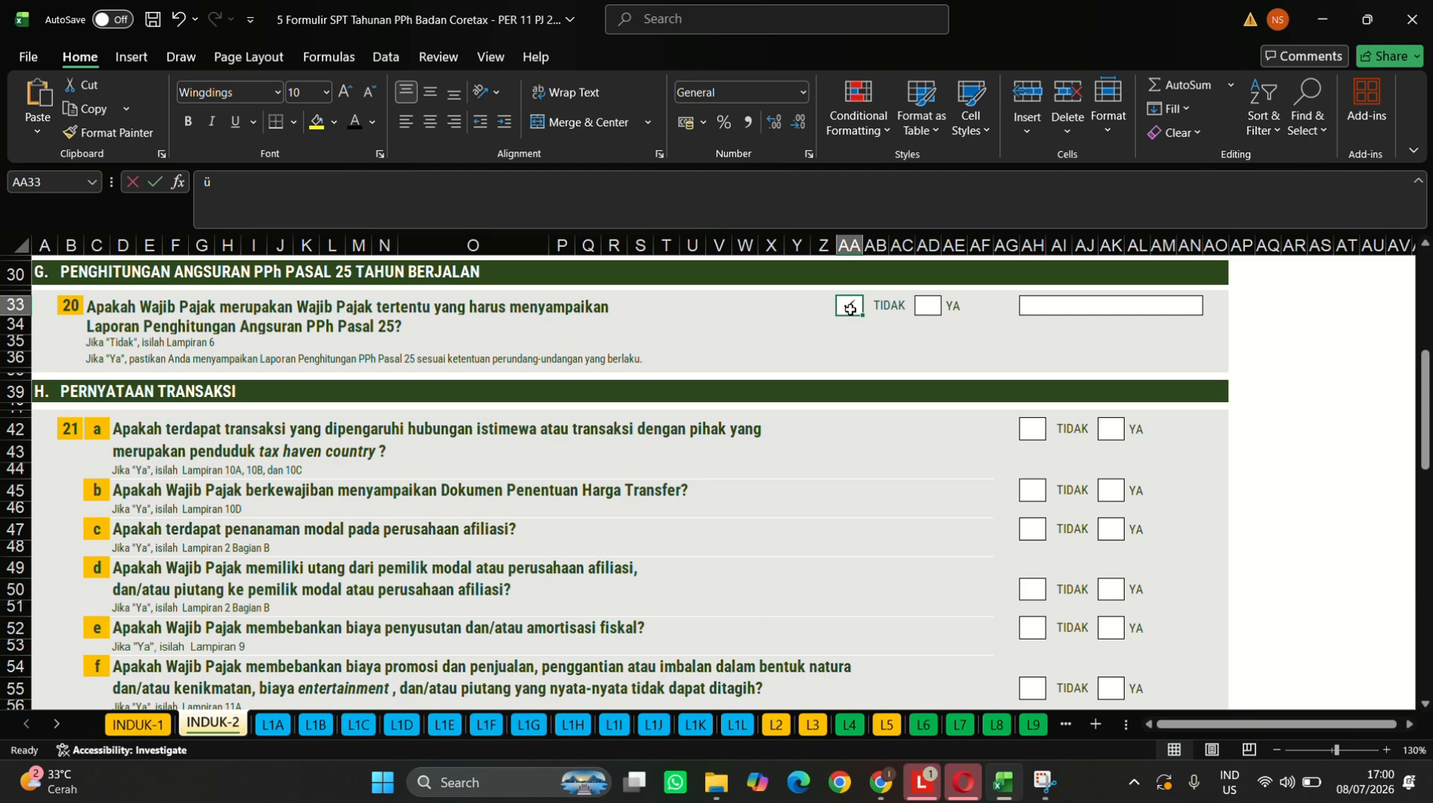
pyautogui.press('BackSpace')
pyautogui.click(929, 304)
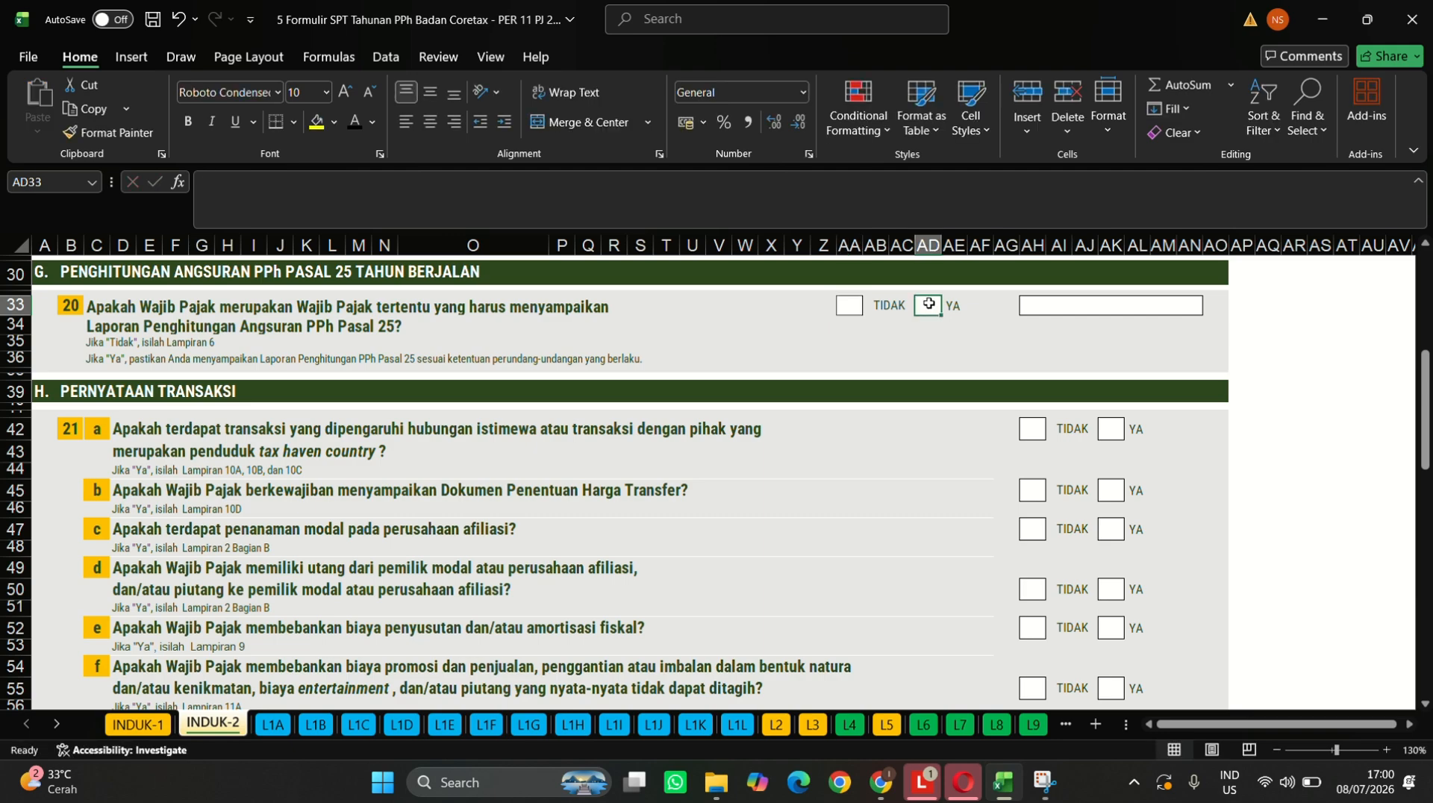
# - Recopy the TAHUN PAJAK check mark and paste it into question 20's YA box
pyautogui.scroll(10, 949, 306)
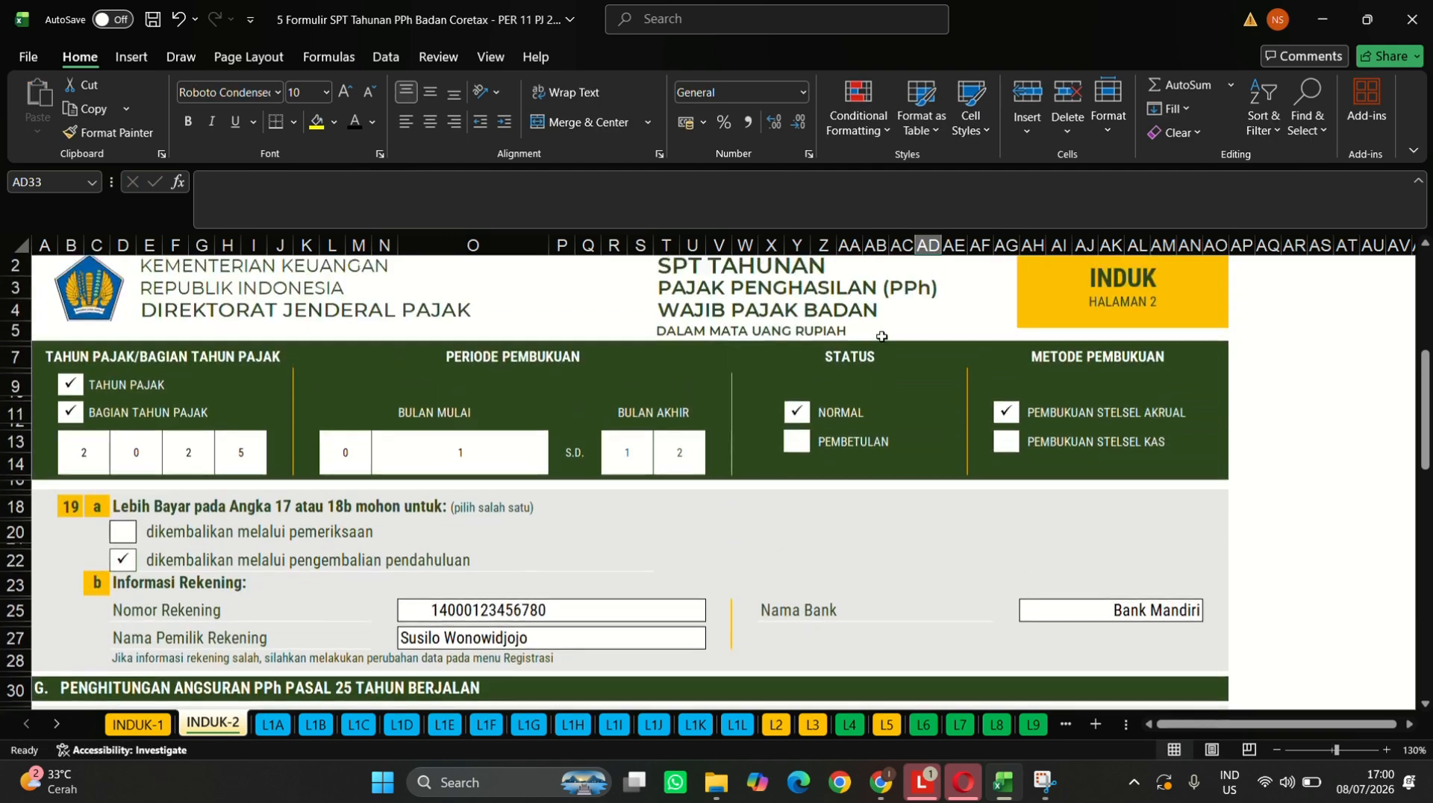
pyautogui.click(72, 397)
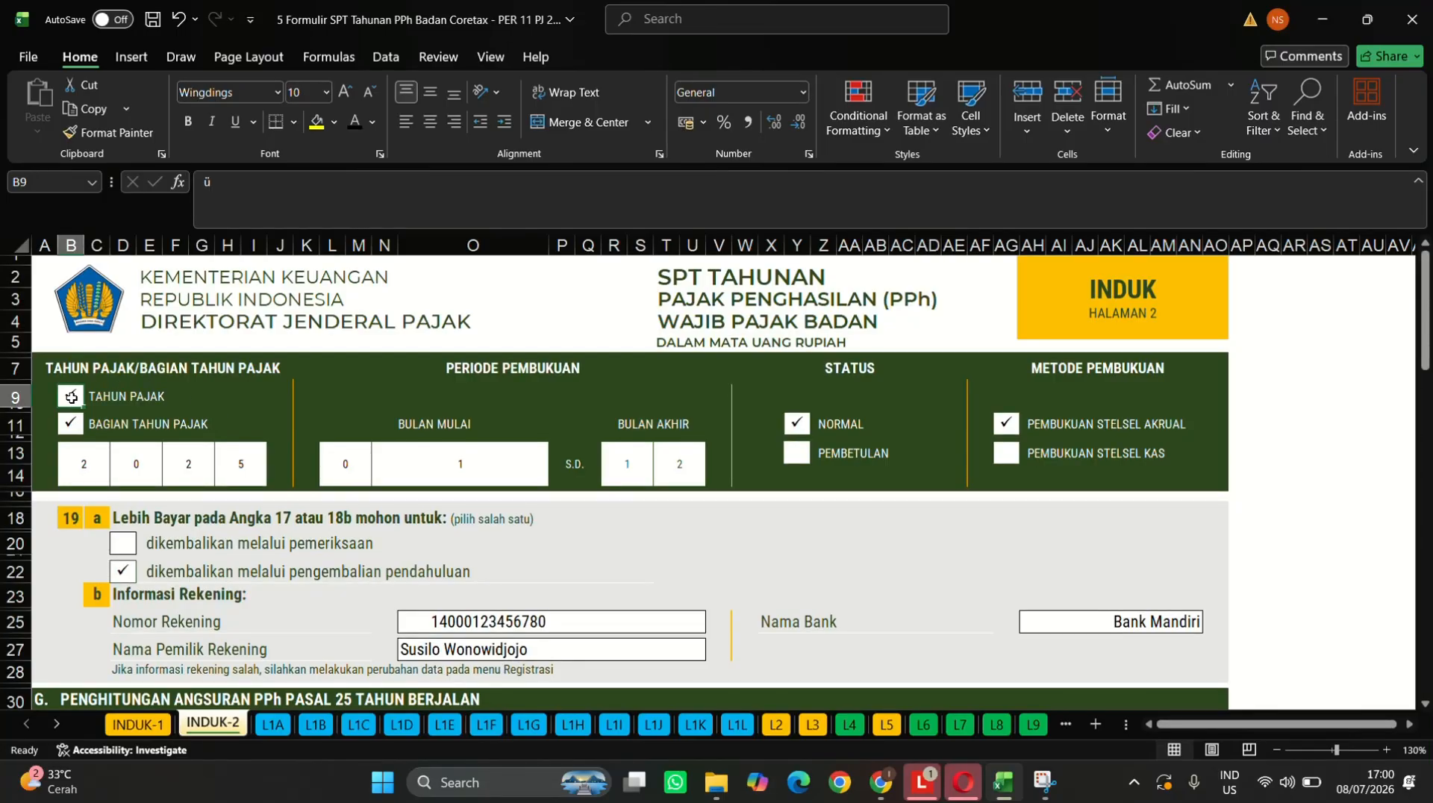
pyautogui.hotkey('ctrl', 'c')
pyautogui.scroll(-1, 586, 521)
pyautogui.scroll(-4, 586, 521)
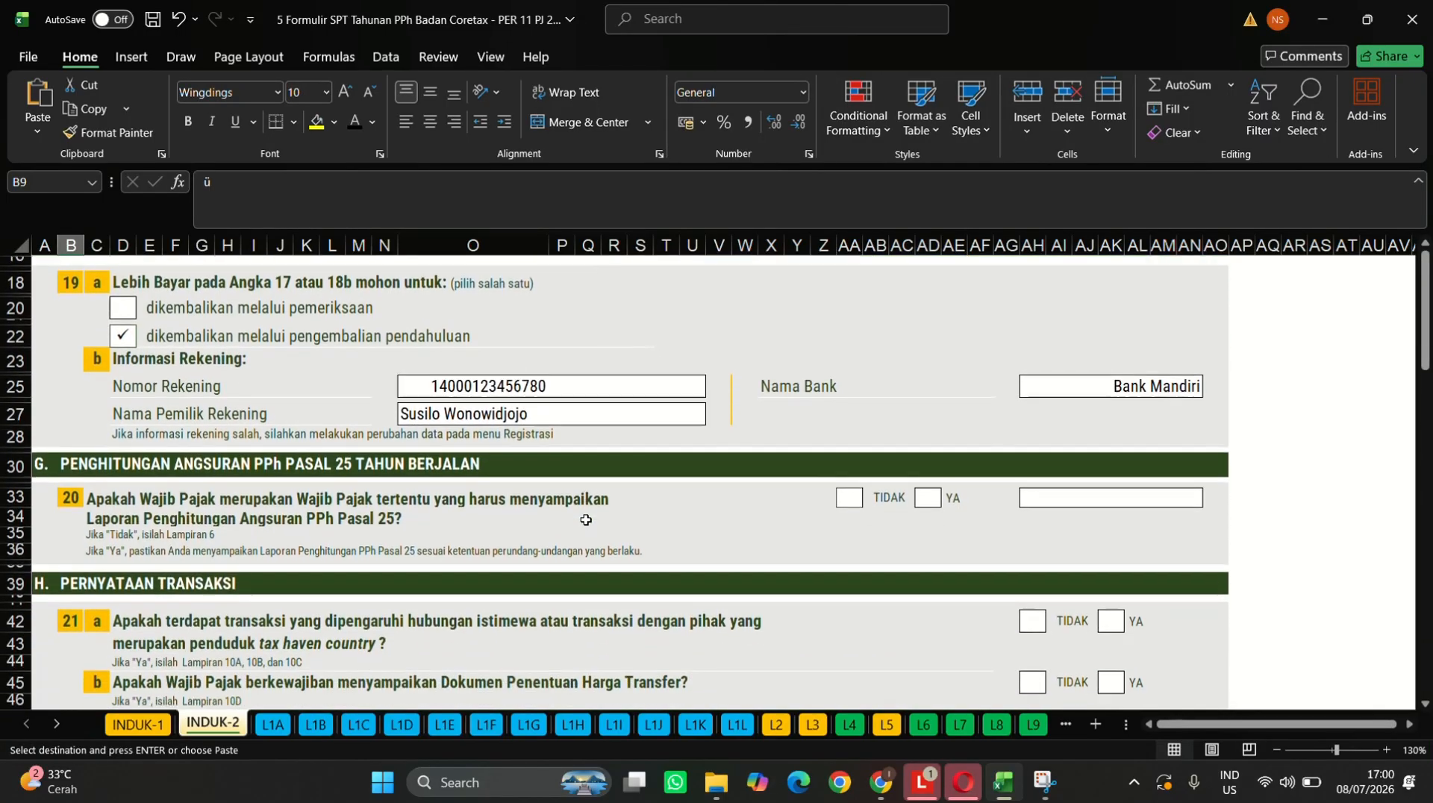
pyautogui.click(930, 410)
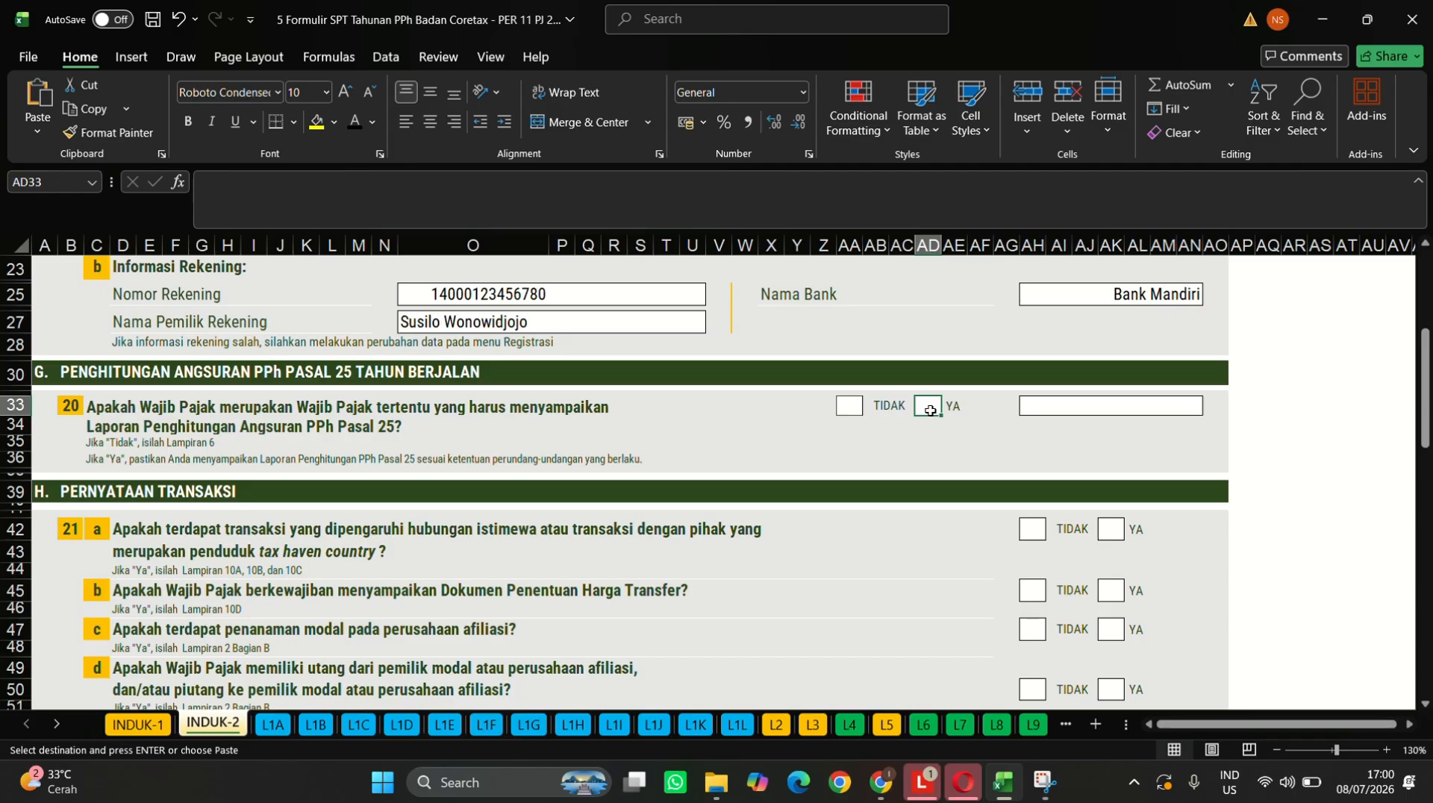
pyautogui.hotkey('ctrl', 'v')
pyautogui.scroll(-1, 1045, 591)
pyautogui.scroll(-4, 1045, 590)
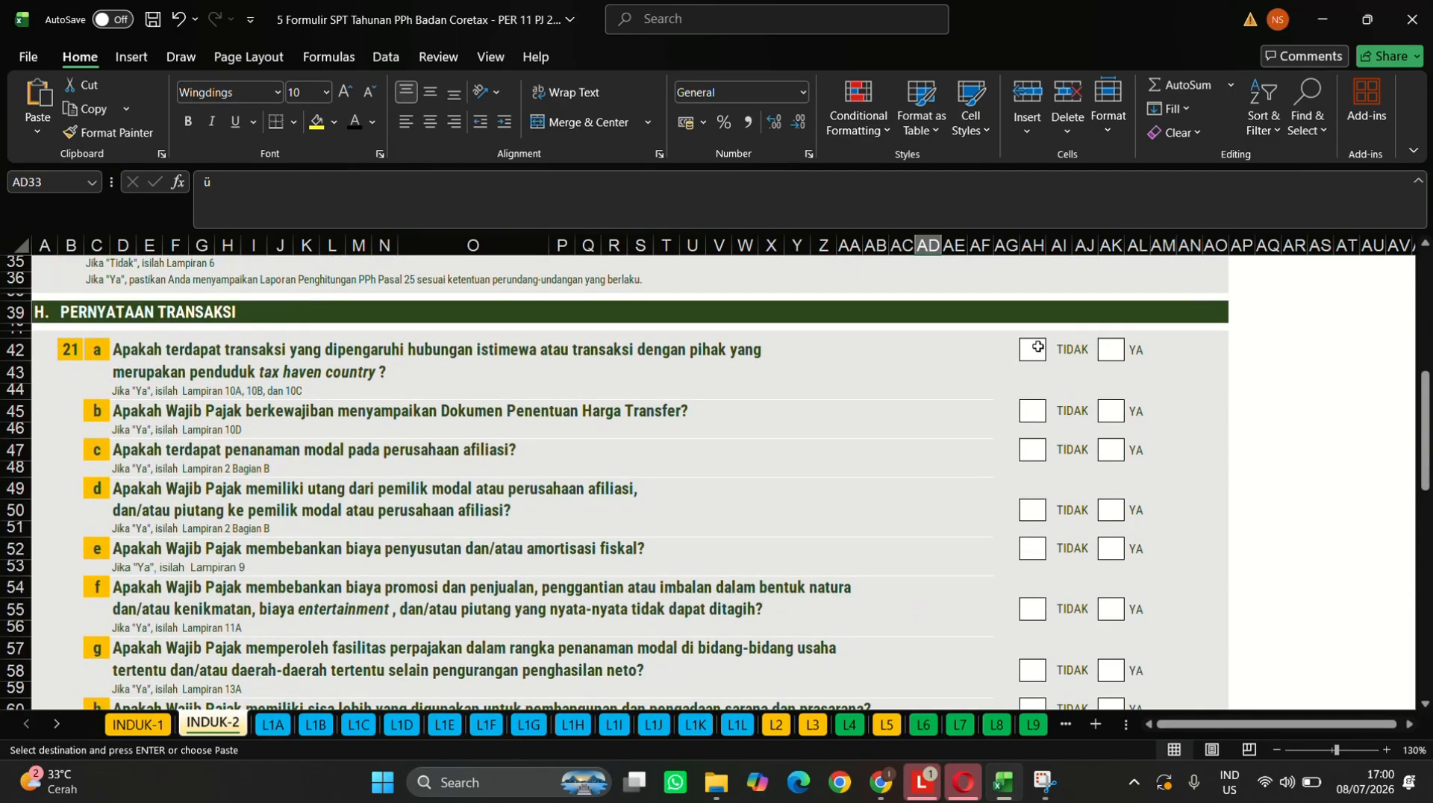
# - Paste the check mark into the YA boxes of questions 21a through 21f
pyautogui.click(1052, 348)
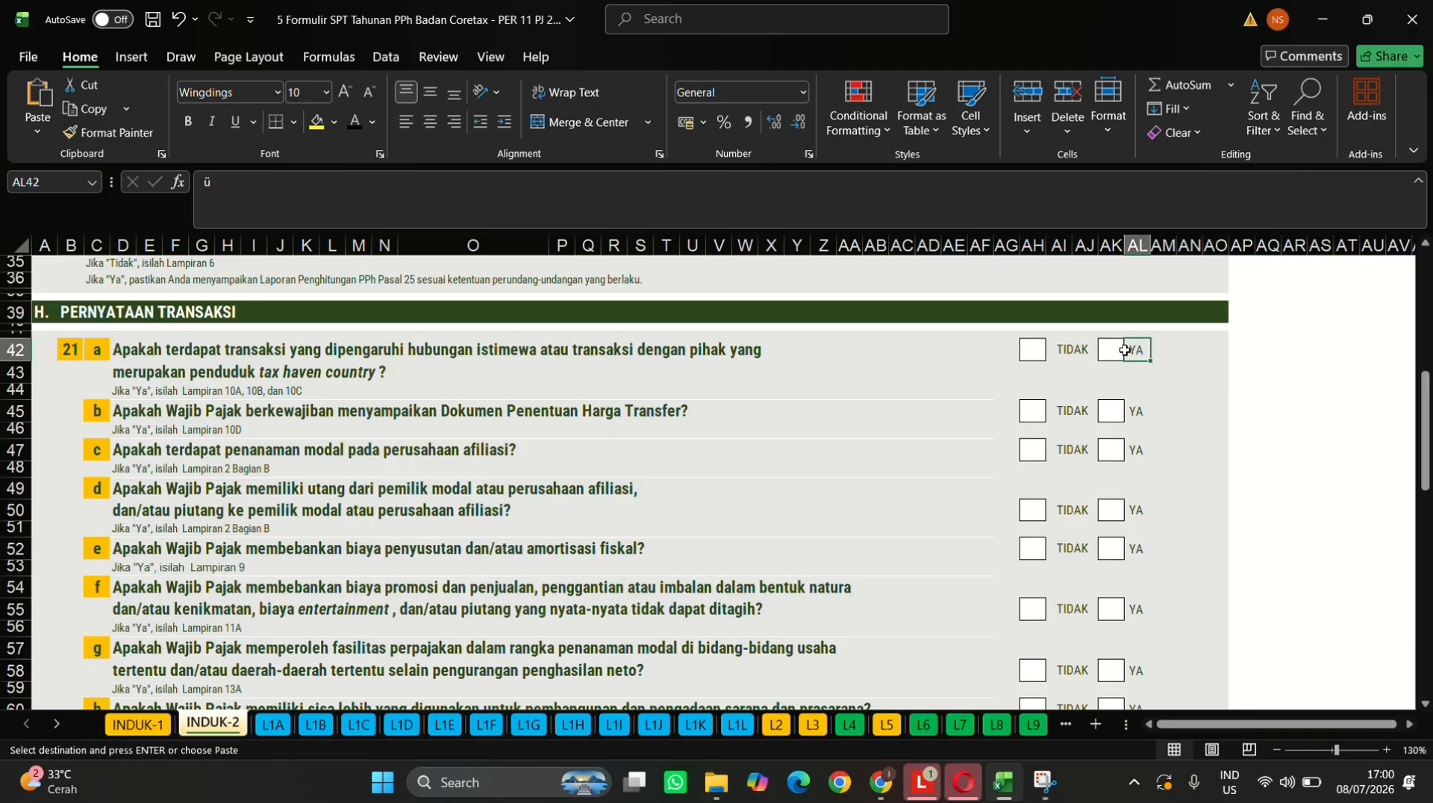
pyautogui.click(1112, 350)
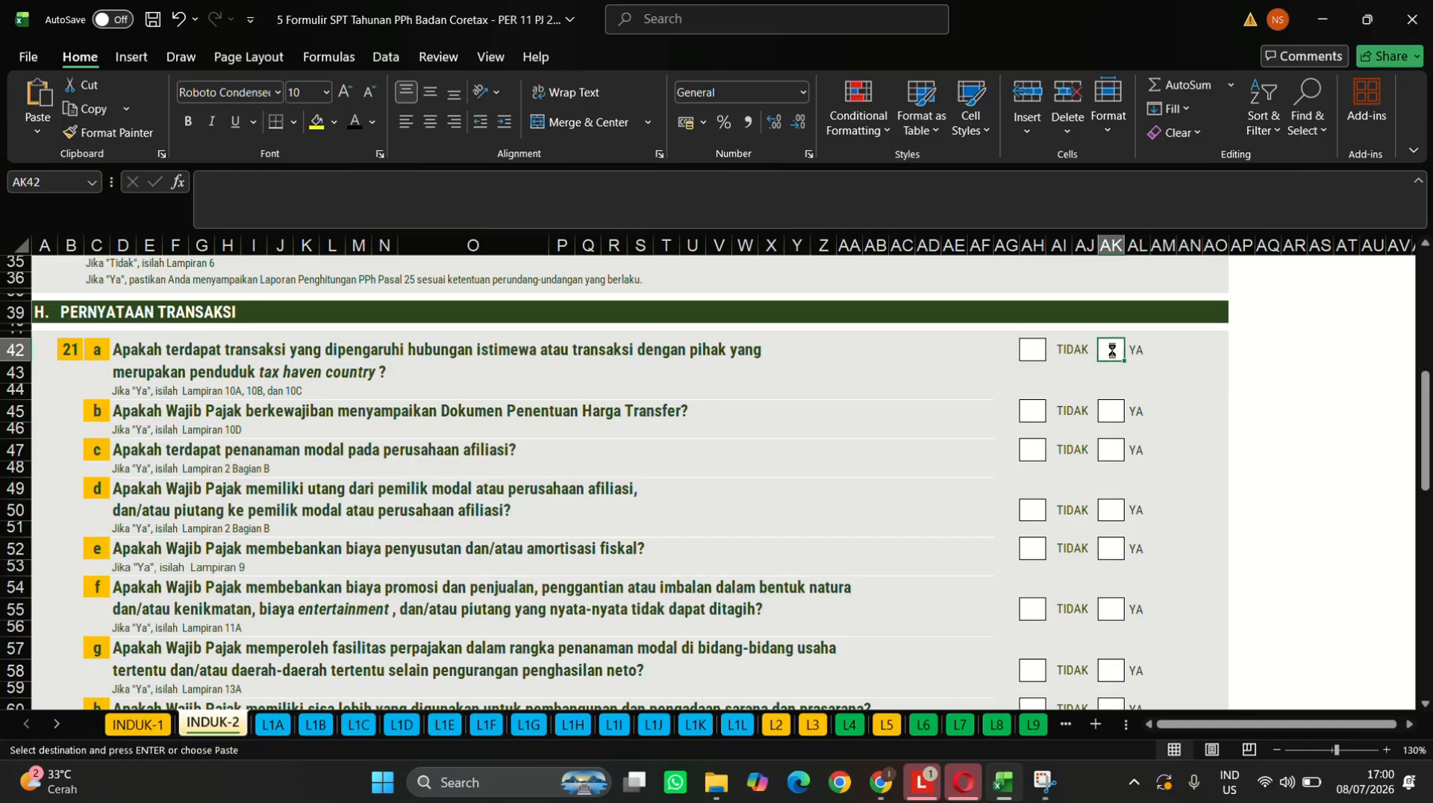
pyautogui.hotkey('ctrl', 'v')
pyautogui.click(1112, 417)
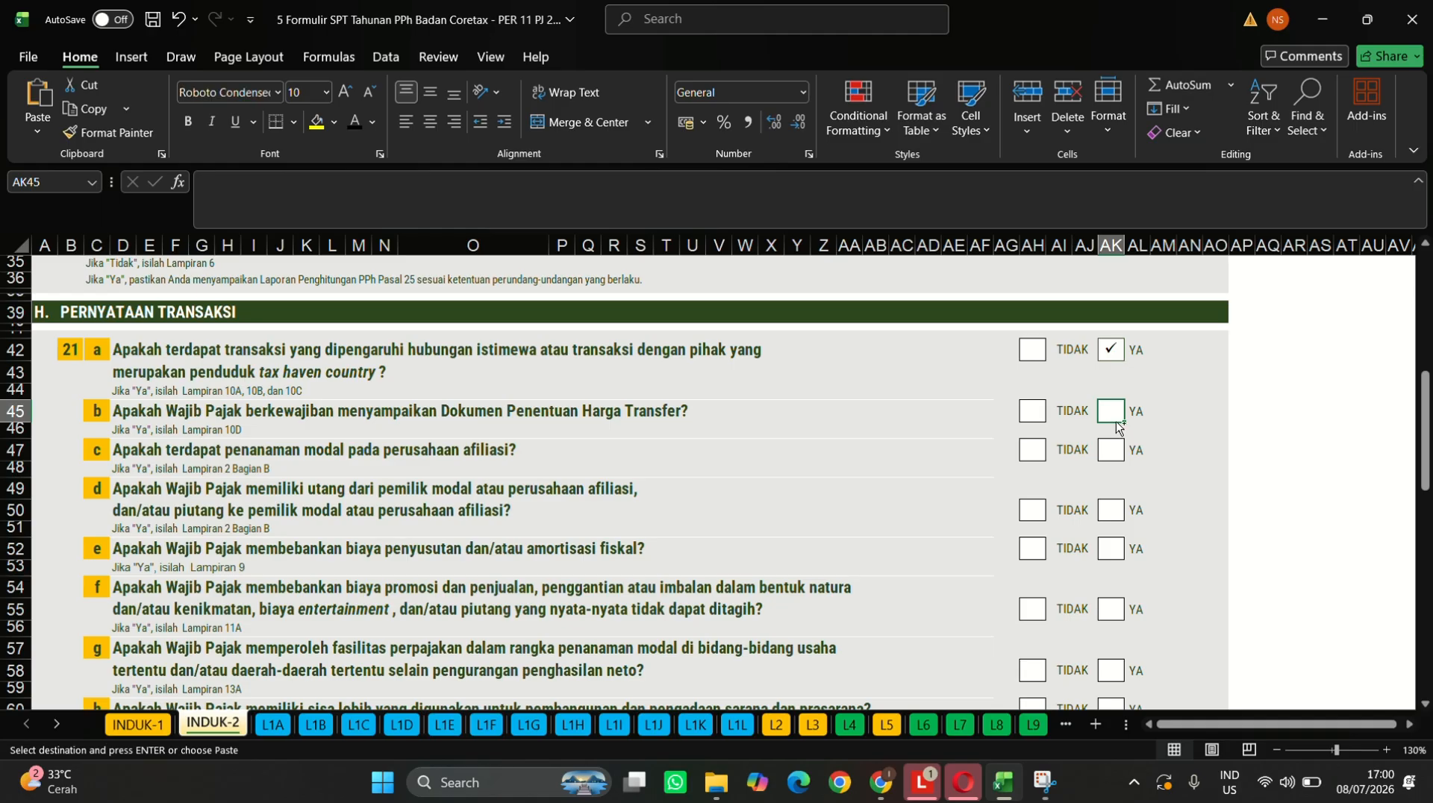
pyautogui.hotkey('ctrl', 'v')
pyautogui.click(1112, 452)
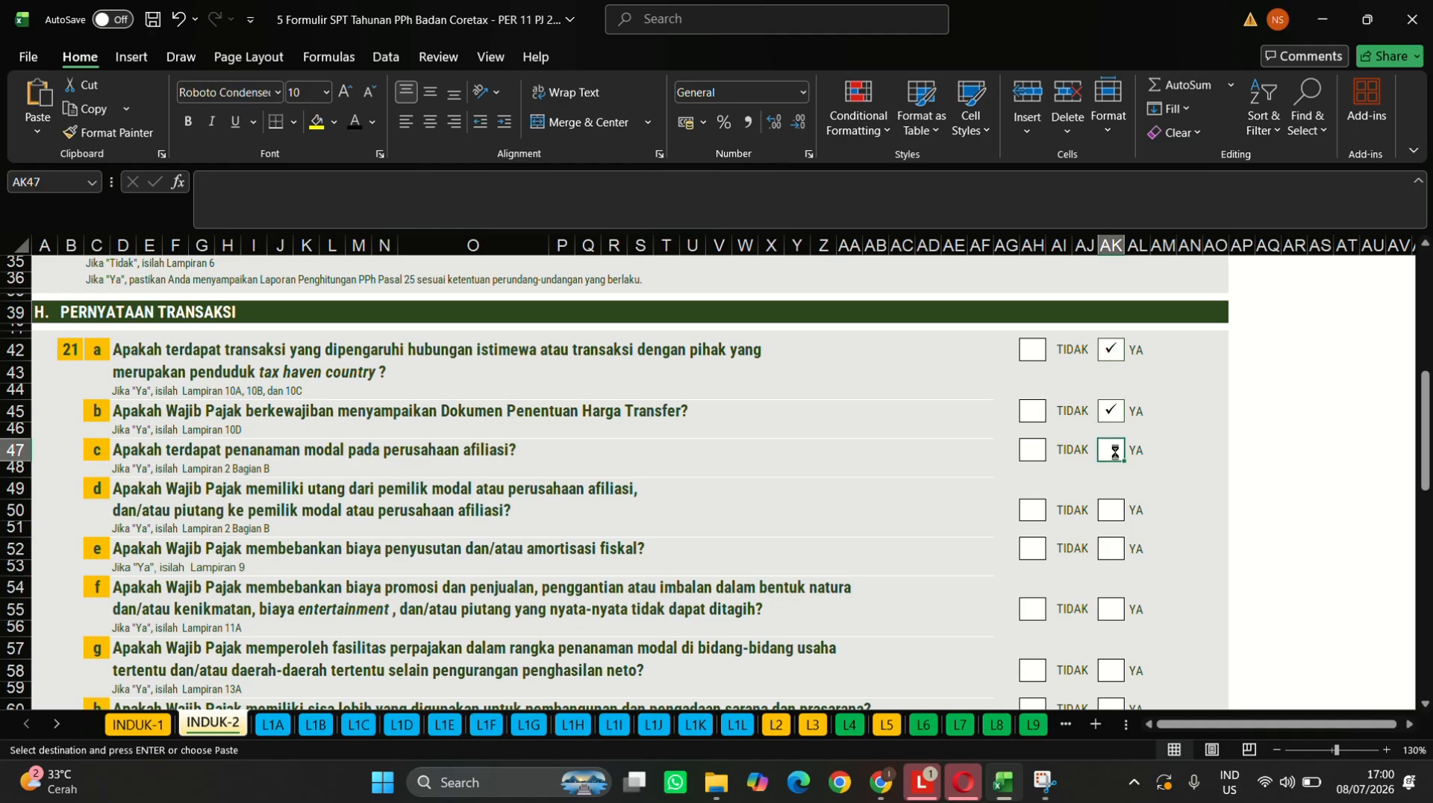
pyautogui.hotkey('ctrl', 'v')
pyautogui.click(1109, 510)
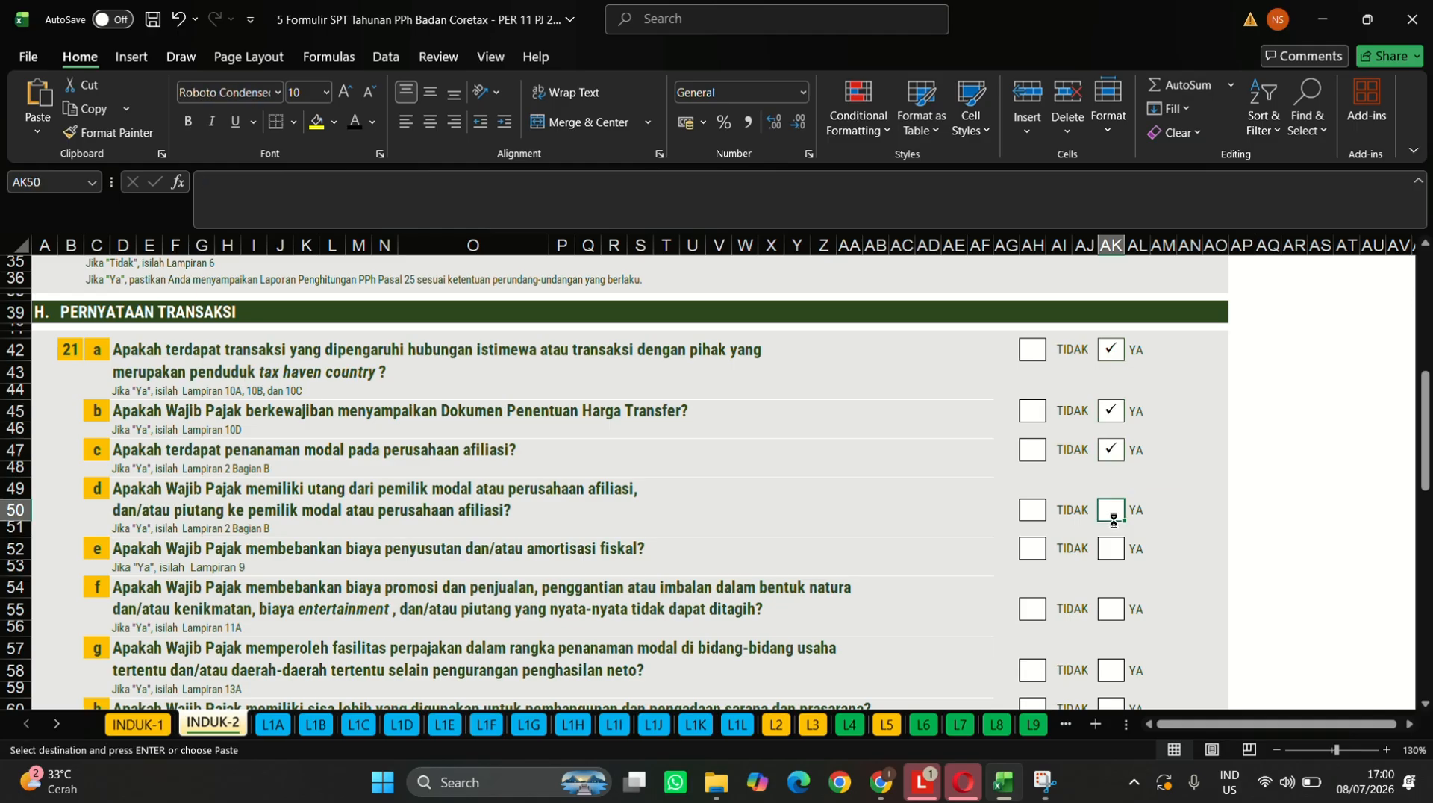
pyautogui.hotkey('ctrl', 'v')
pyautogui.click(1111, 546)
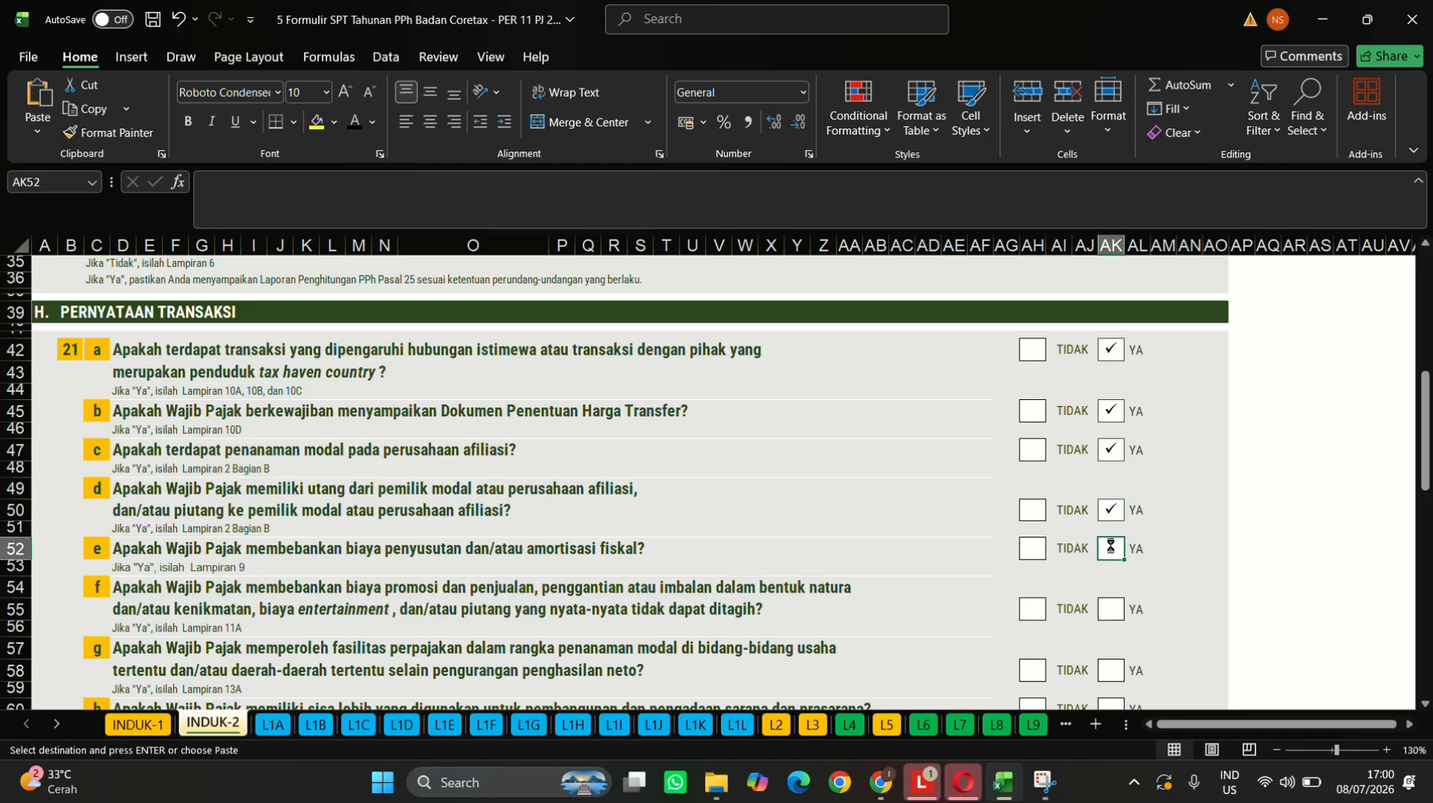
pyautogui.hotkey('ctrl', 'v')
pyautogui.click(1111, 615)
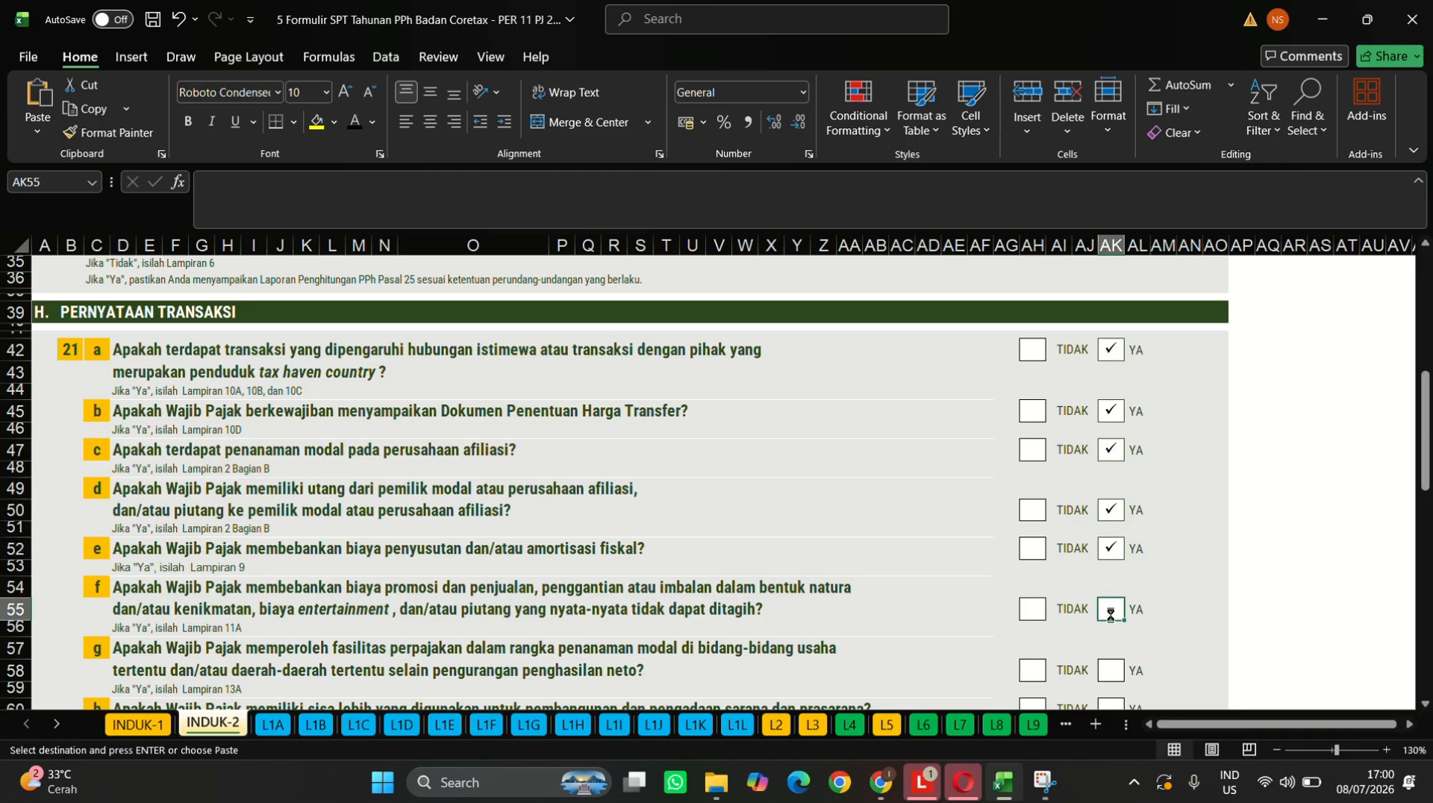
pyautogui.hotkey('ctrl', 'v')
# - Paste the check mark into the TIDAK boxes of questions 21g, 21h and 21i
pyautogui.scroll(-2, 1111, 615)
pyautogui.click(1112, 587)
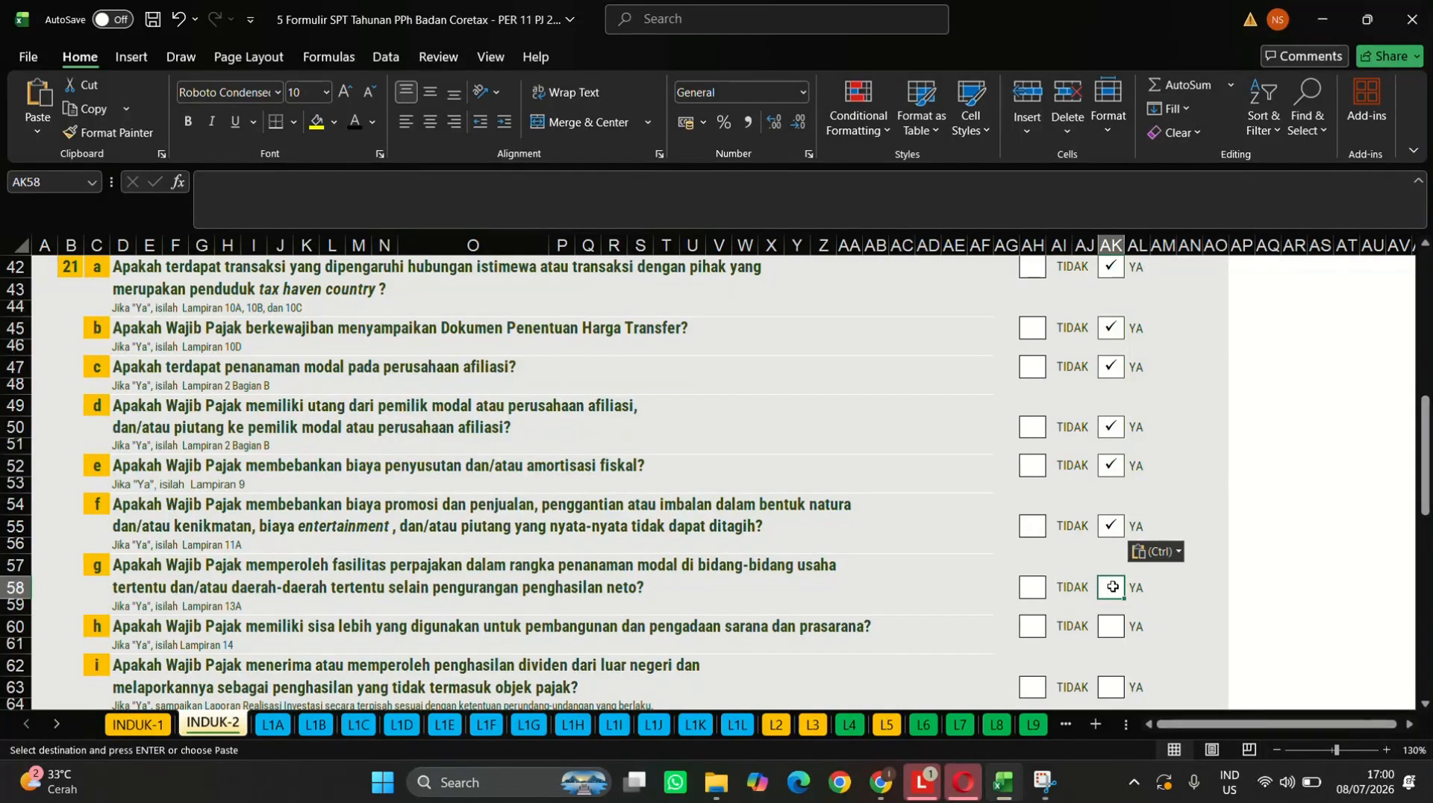
pyautogui.click(1034, 587)
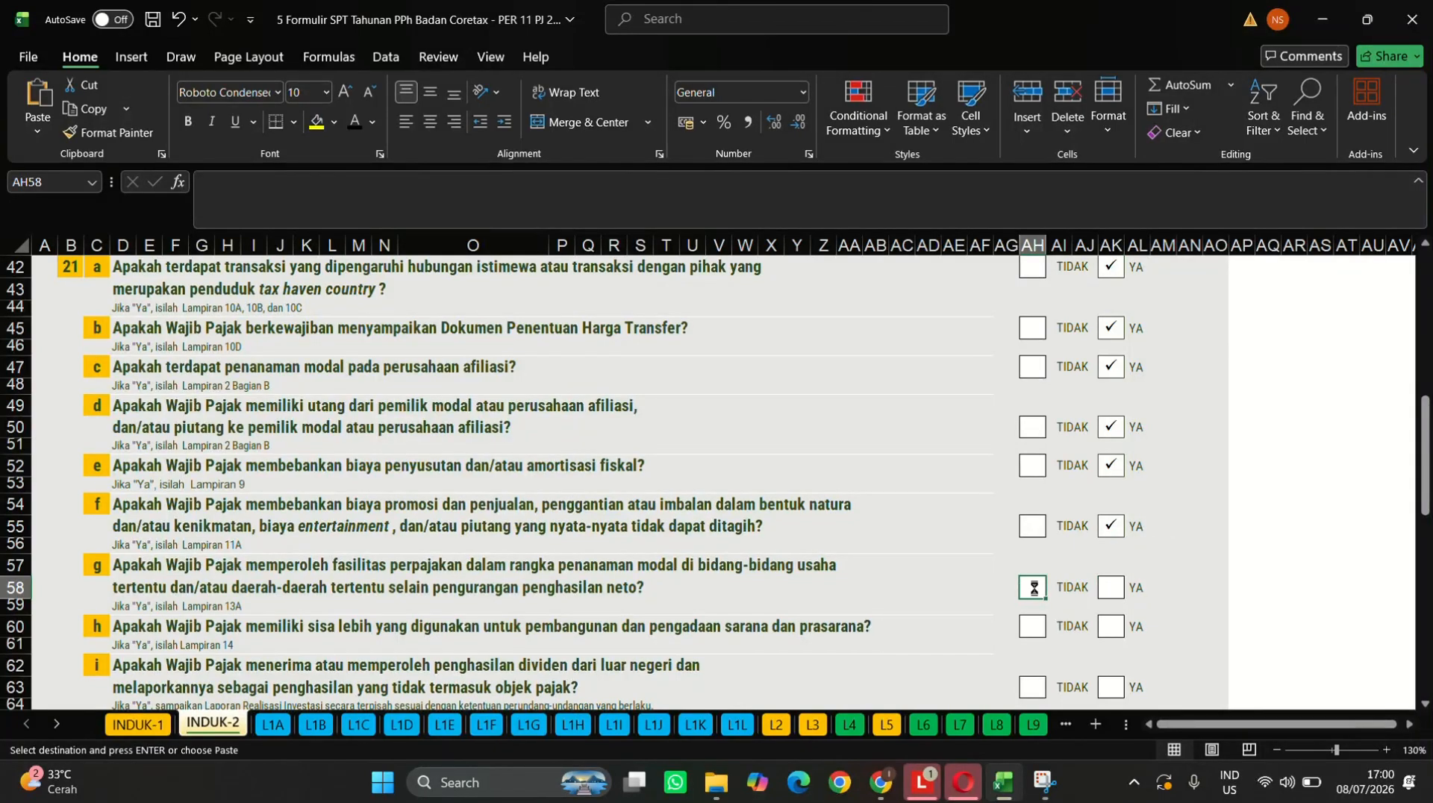
pyautogui.hotkey('ctrl', 'v')
pyautogui.click(1033, 626)
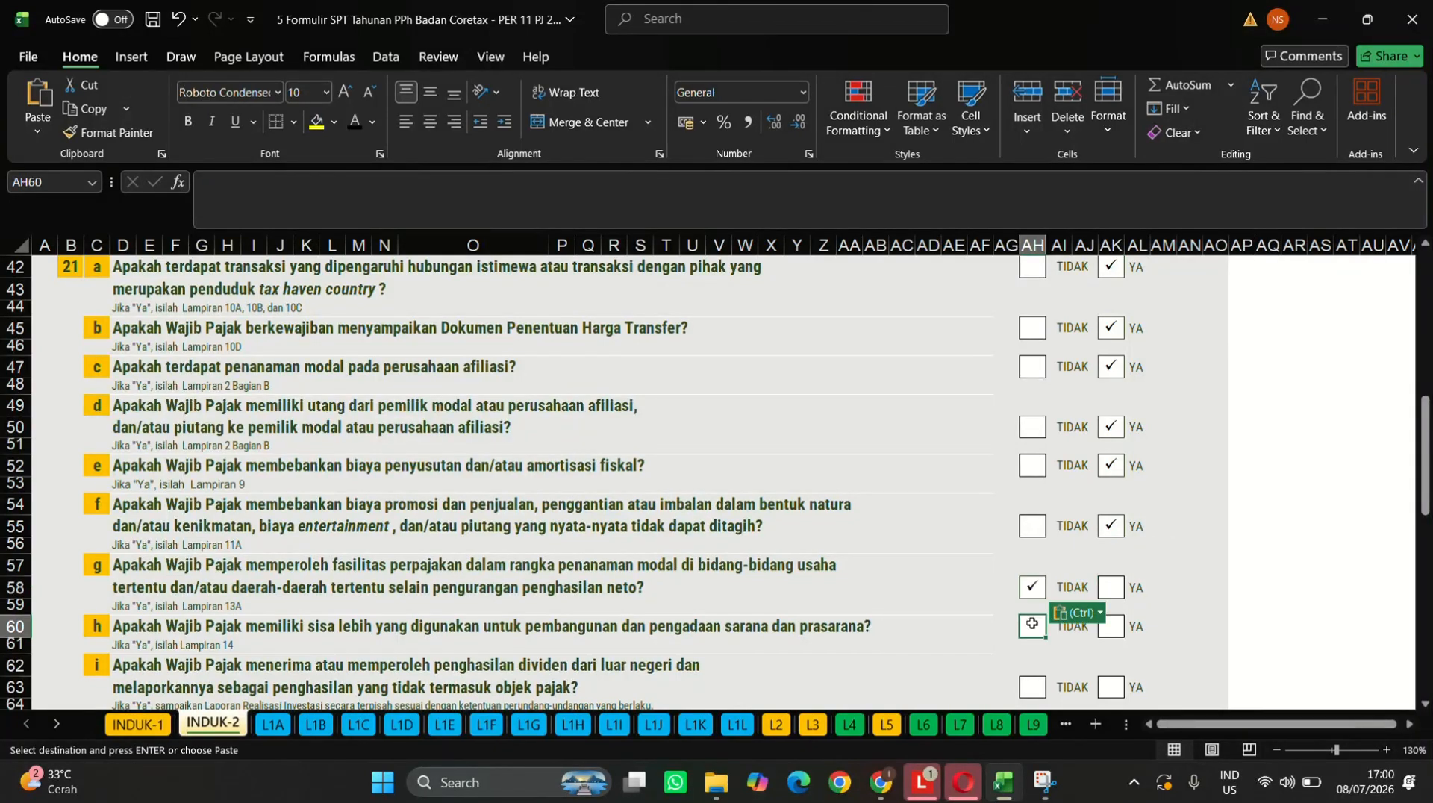
pyautogui.press('ctrl')
pyautogui.hotkey('ctrl', 'v')
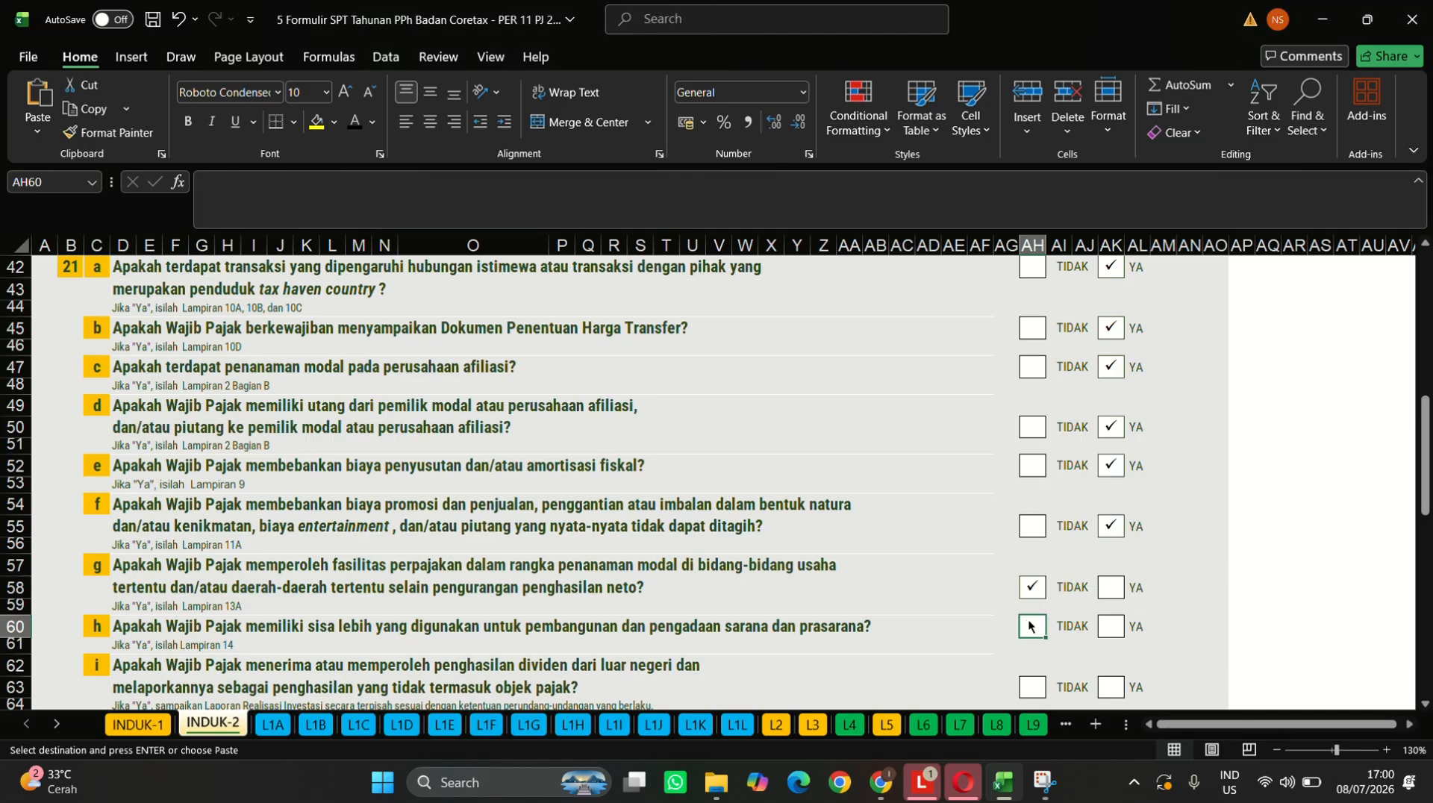
pyautogui.scroll(-1, 1030, 623)
pyautogui.scroll(-3, 1029, 620)
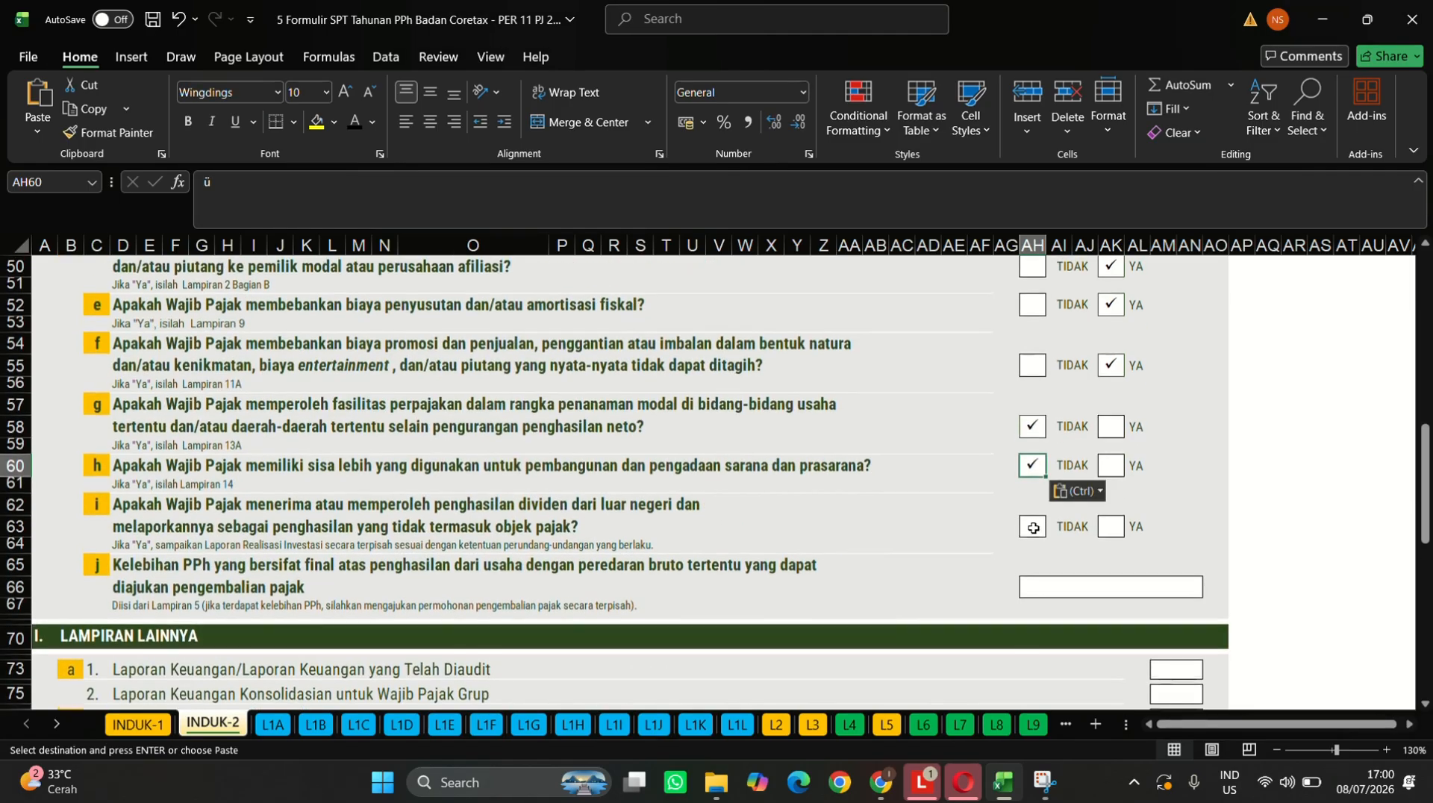
pyautogui.click(1033, 527)
pyautogui.hotkey('ctrl', 'v')
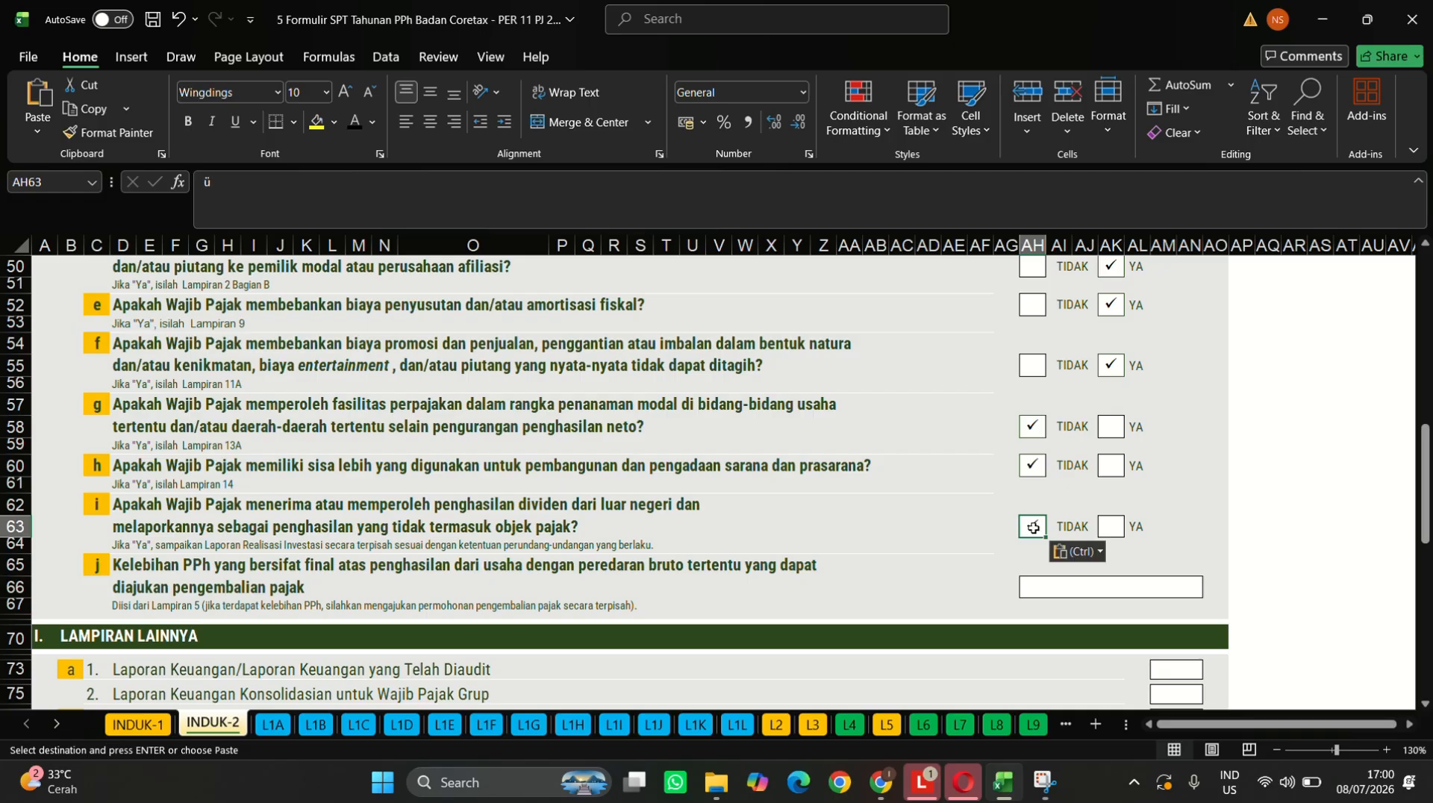
pyautogui.click(1134, 590)
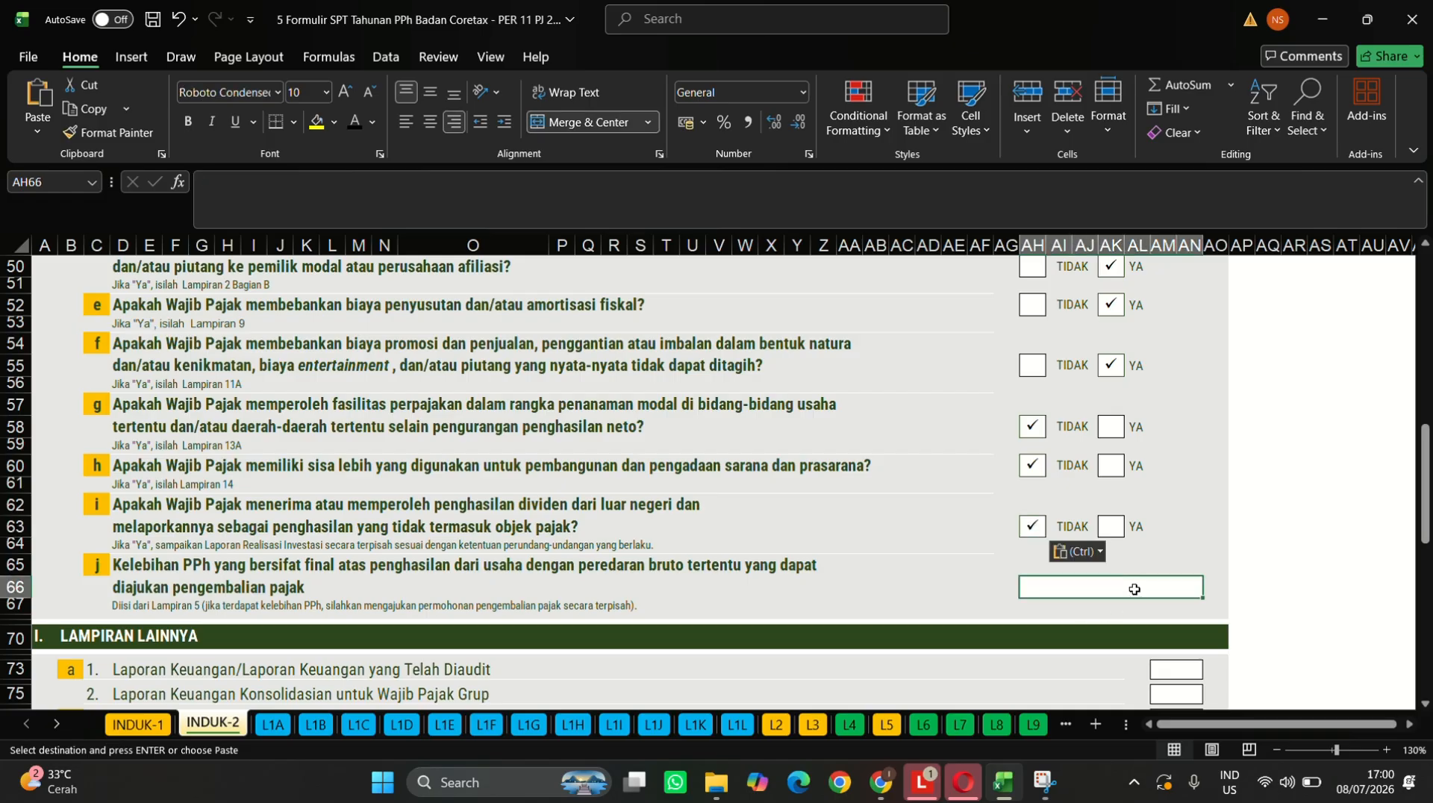
# - Mark the group consolidated report and the audit opinion attachments as 1
pyautogui.write('0')
pyautogui.scroll(-3, 1135, 586)
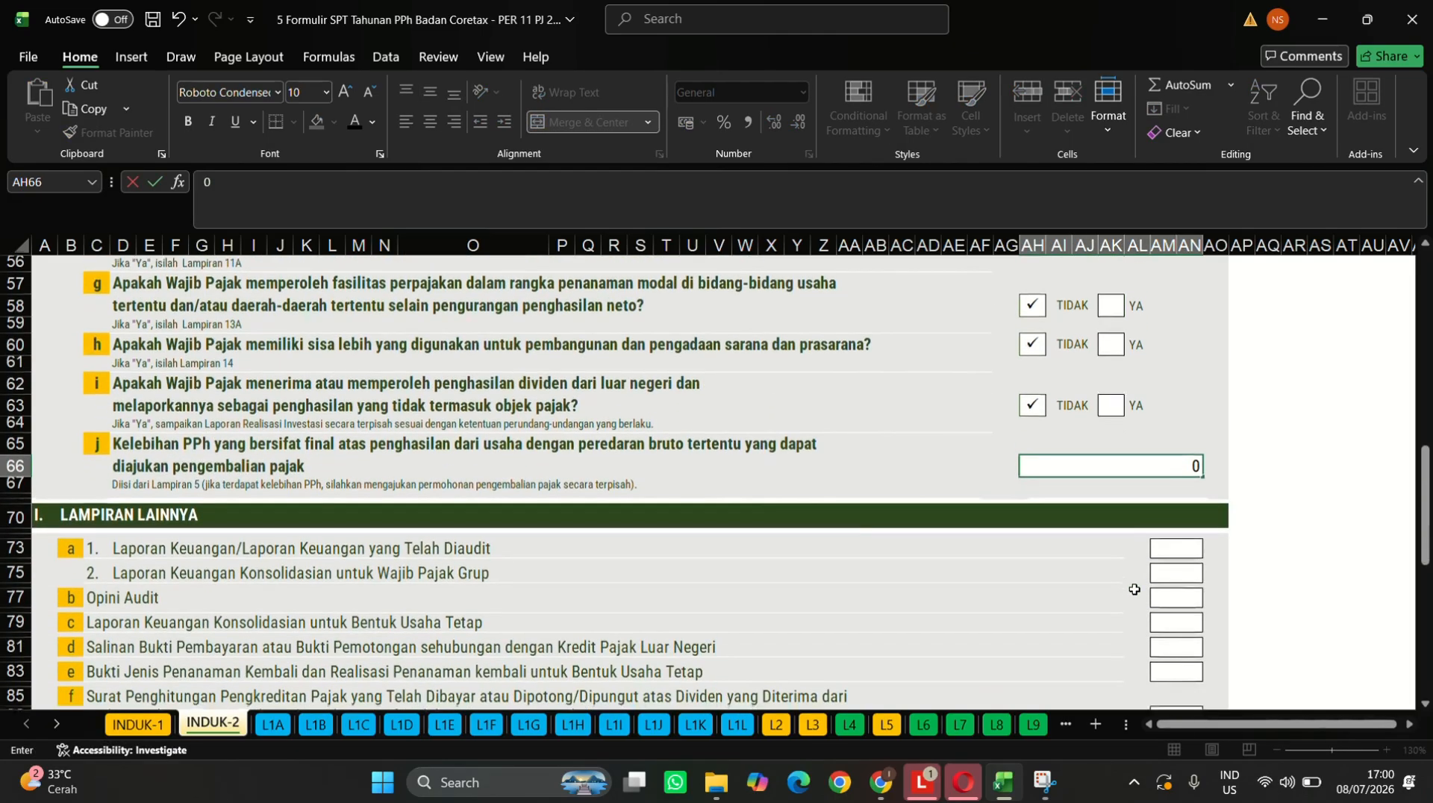
pyautogui.click(1175, 545)
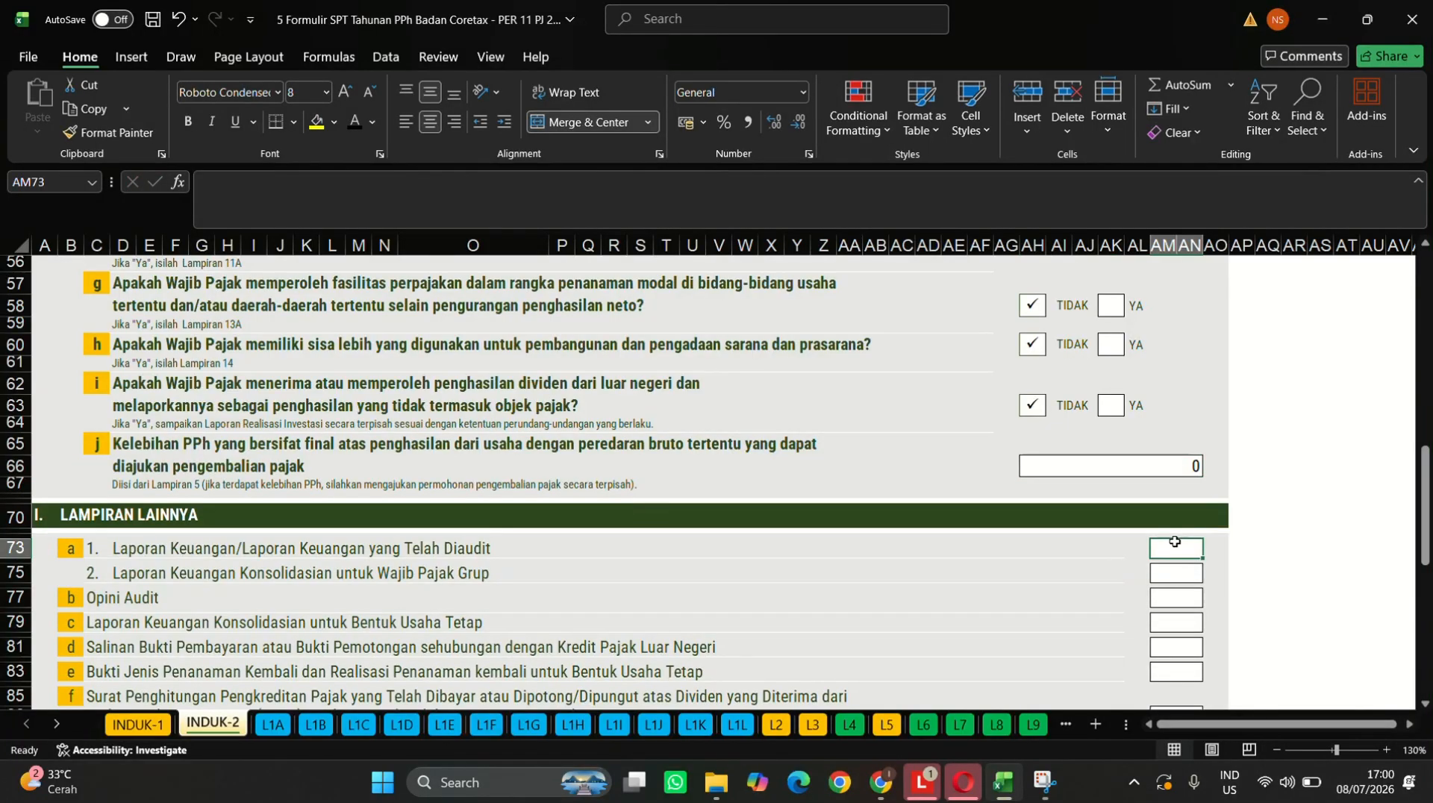
pyautogui.press('Down')
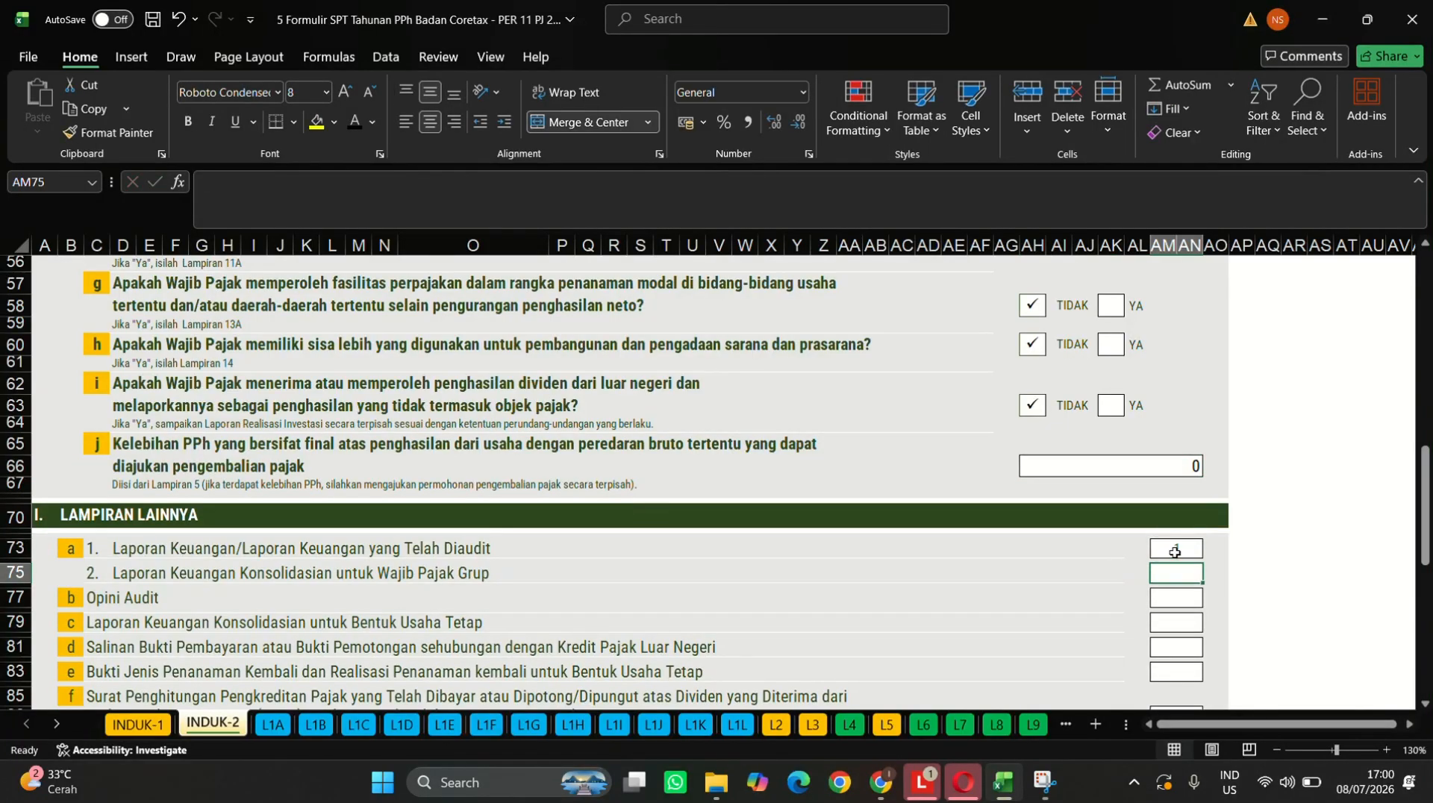
pyautogui.write('1')
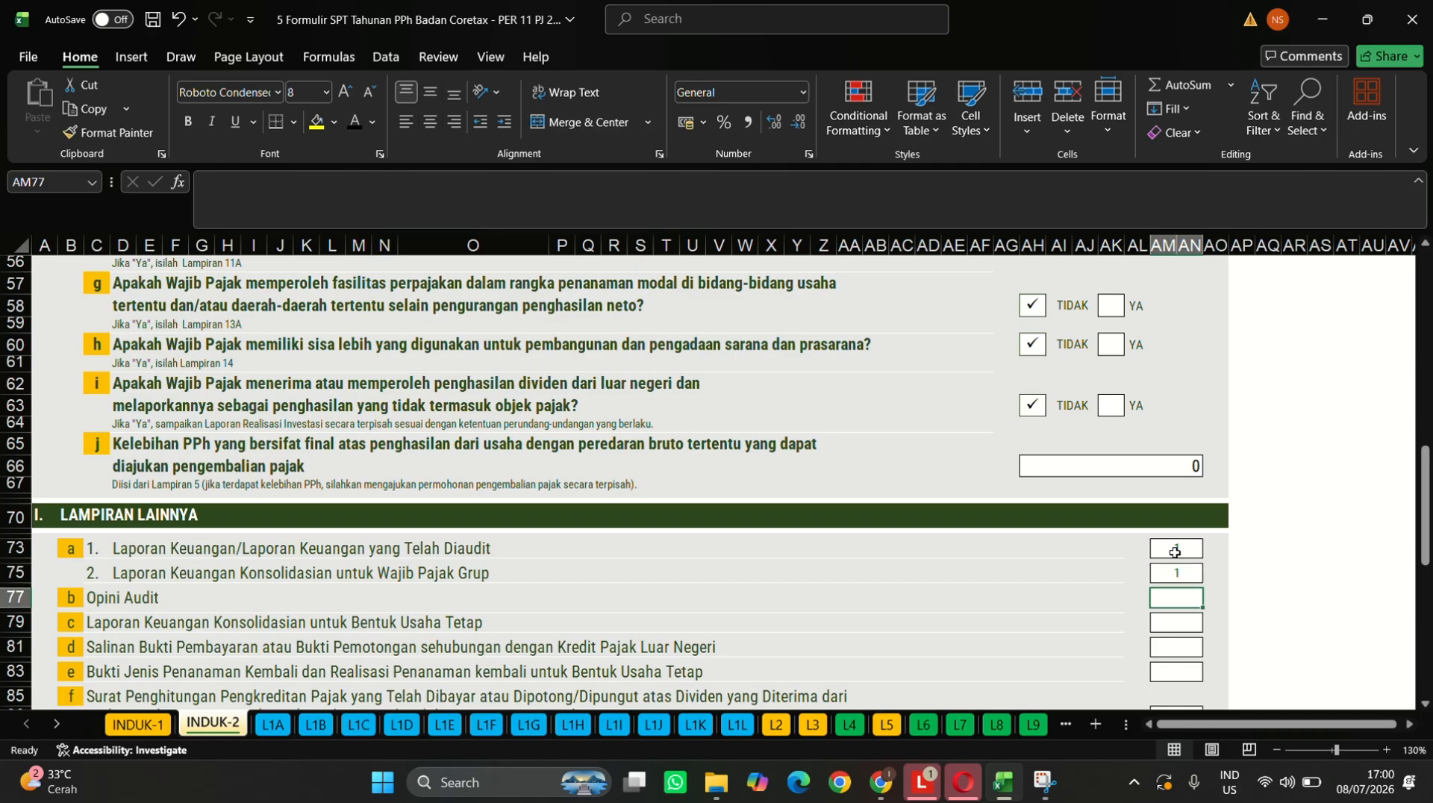
pyautogui.press('Return')
pyautogui.write('1')
pyautogui.press('Return')
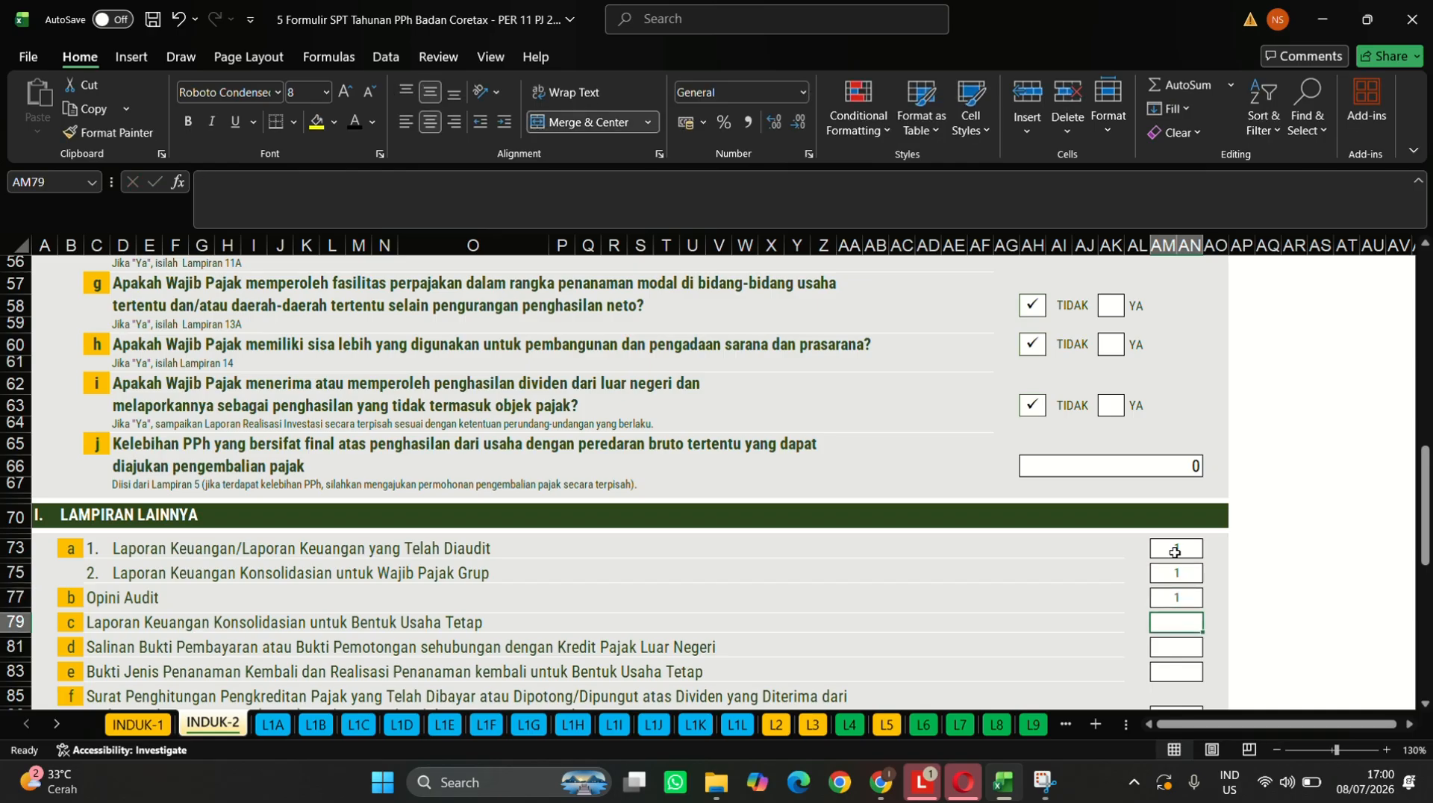
# - Enter 0 for the permanent establishment, foreign tax, BULN and zakat attachments
pyautogui.write('0')
pyautogui.press('Return')
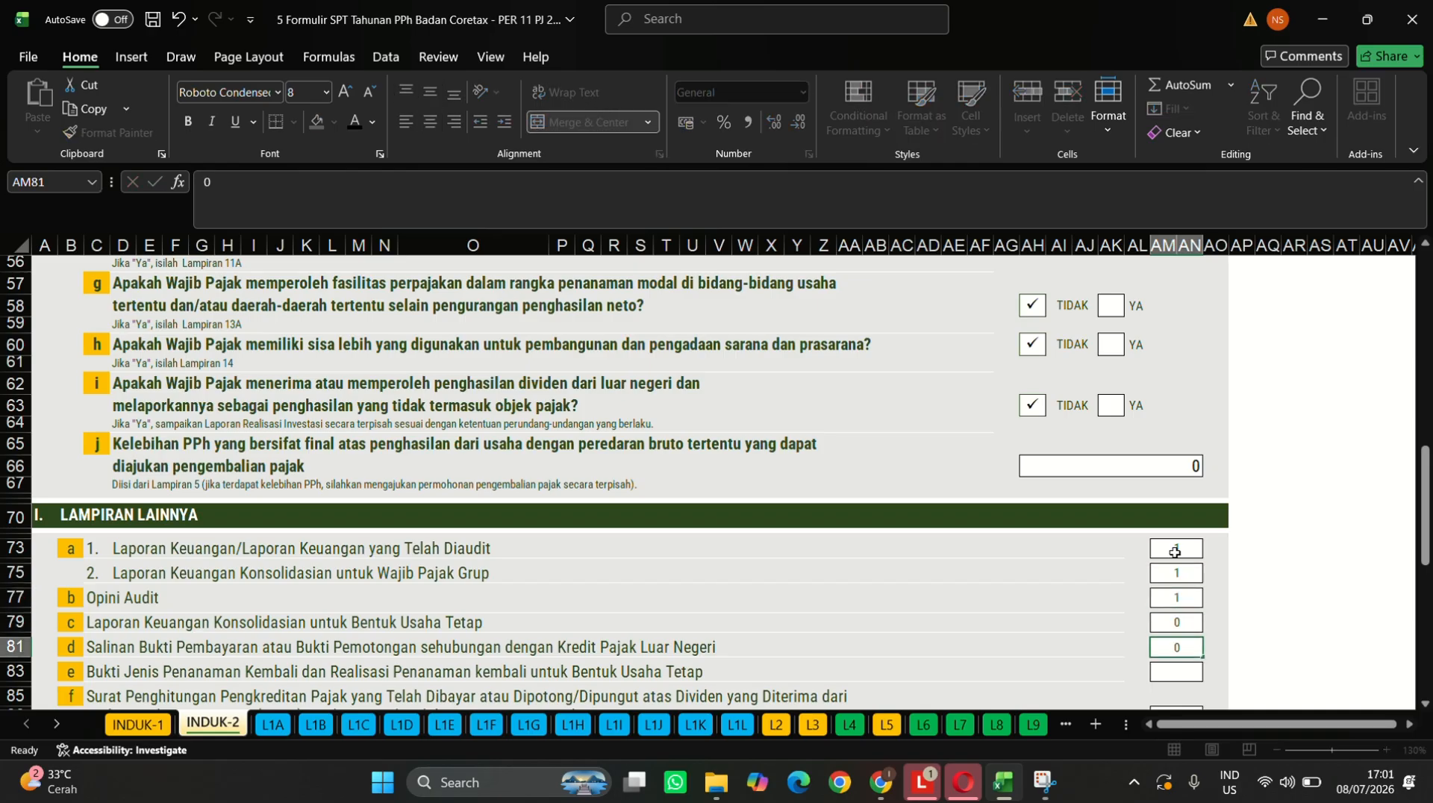
pyautogui.write('0')
pyautogui.press('Return')
pyautogui.write('0')
pyautogui.press('Return')
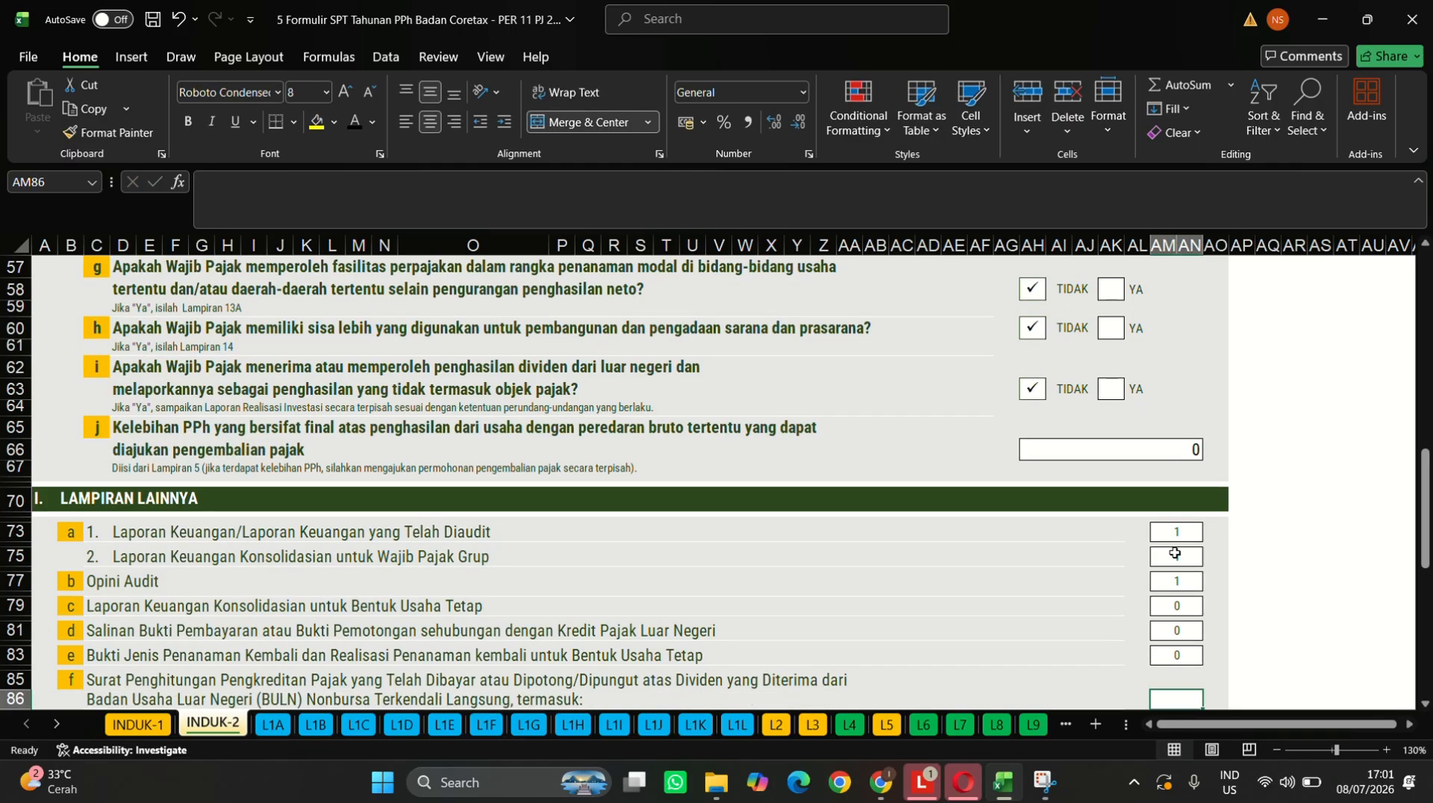
pyautogui.write('0')
pyautogui.press('Return')
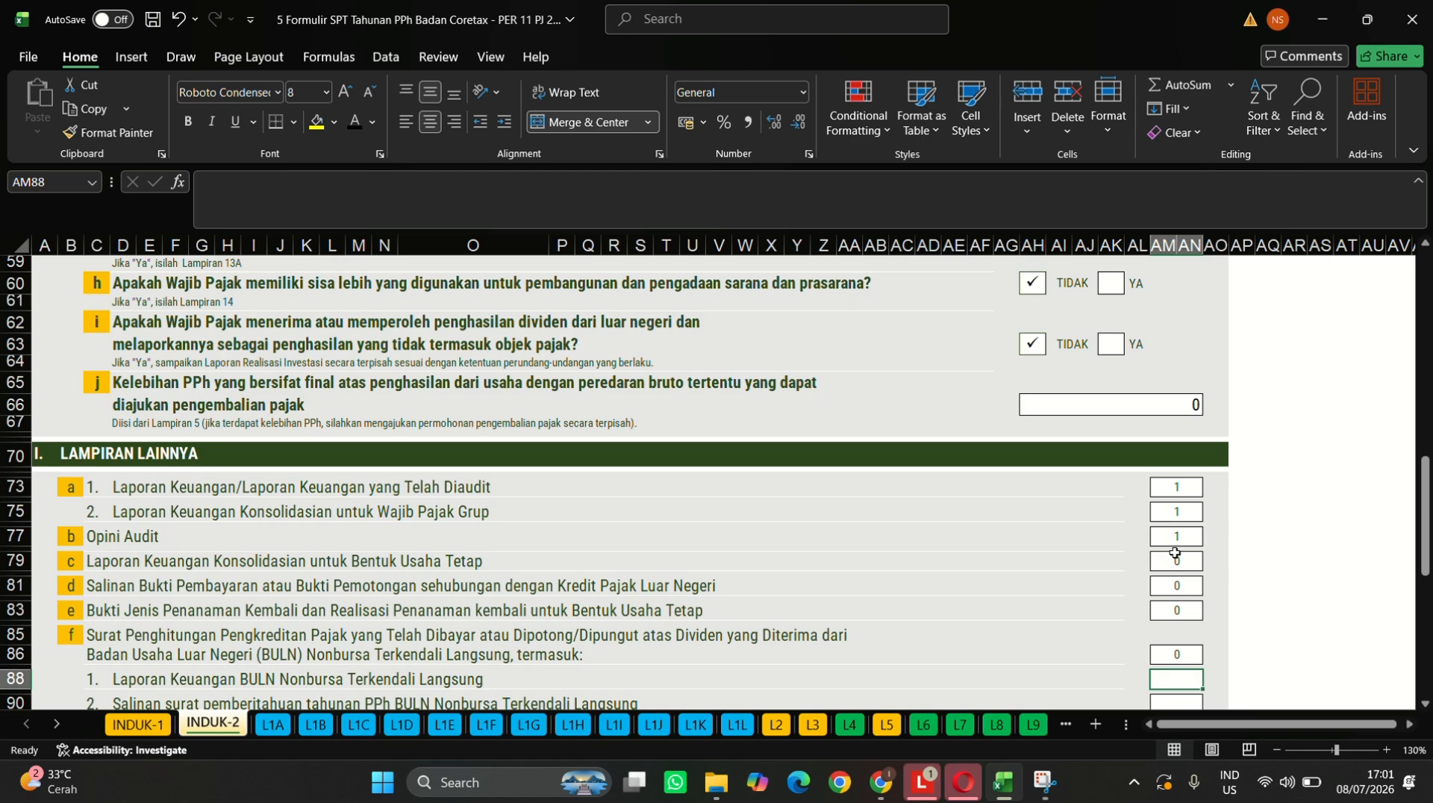
pyautogui.write('0')
pyautogui.press('Return')
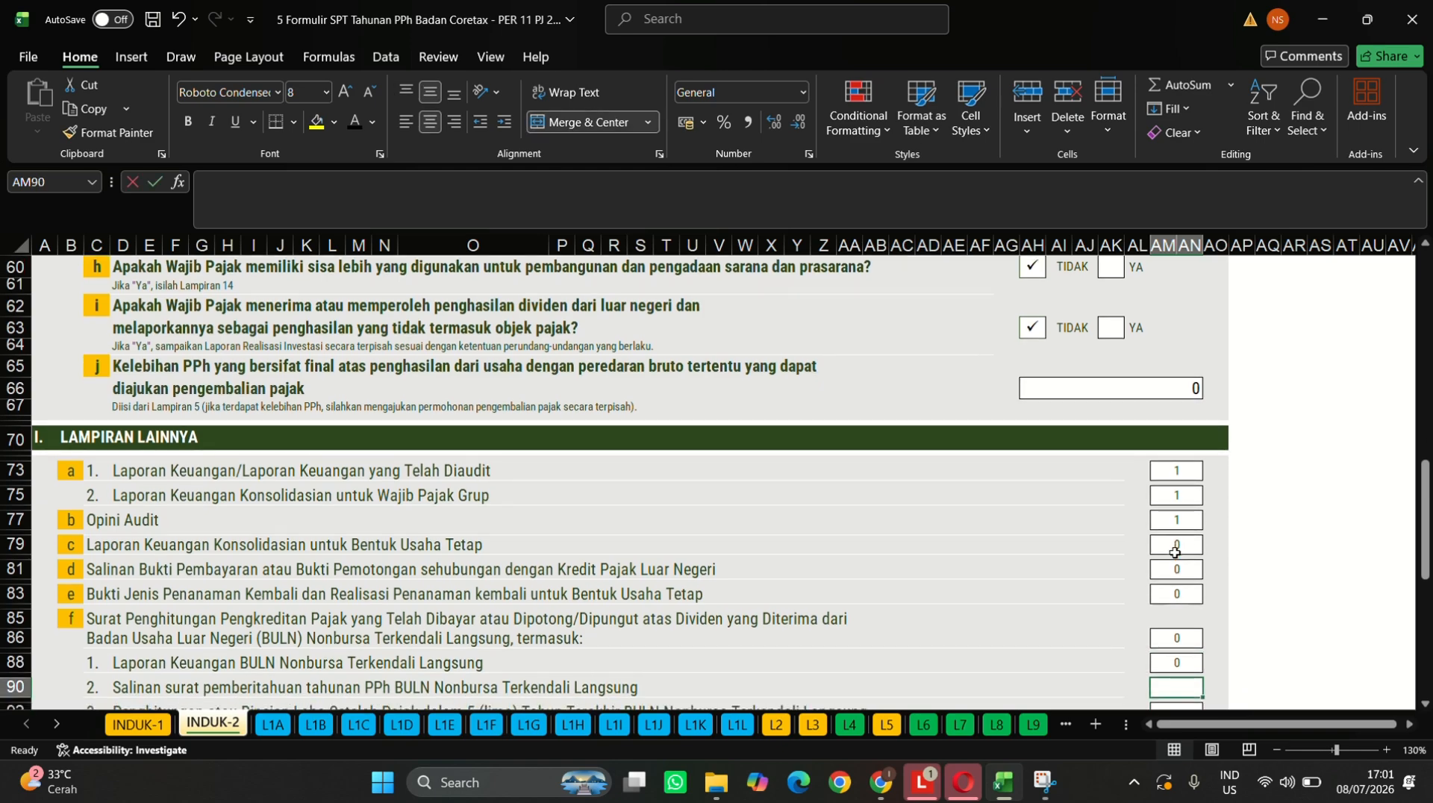
pyautogui.write('0')
pyautogui.press('Return')
pyautogui.write('0')
pyautogui.press('Return')
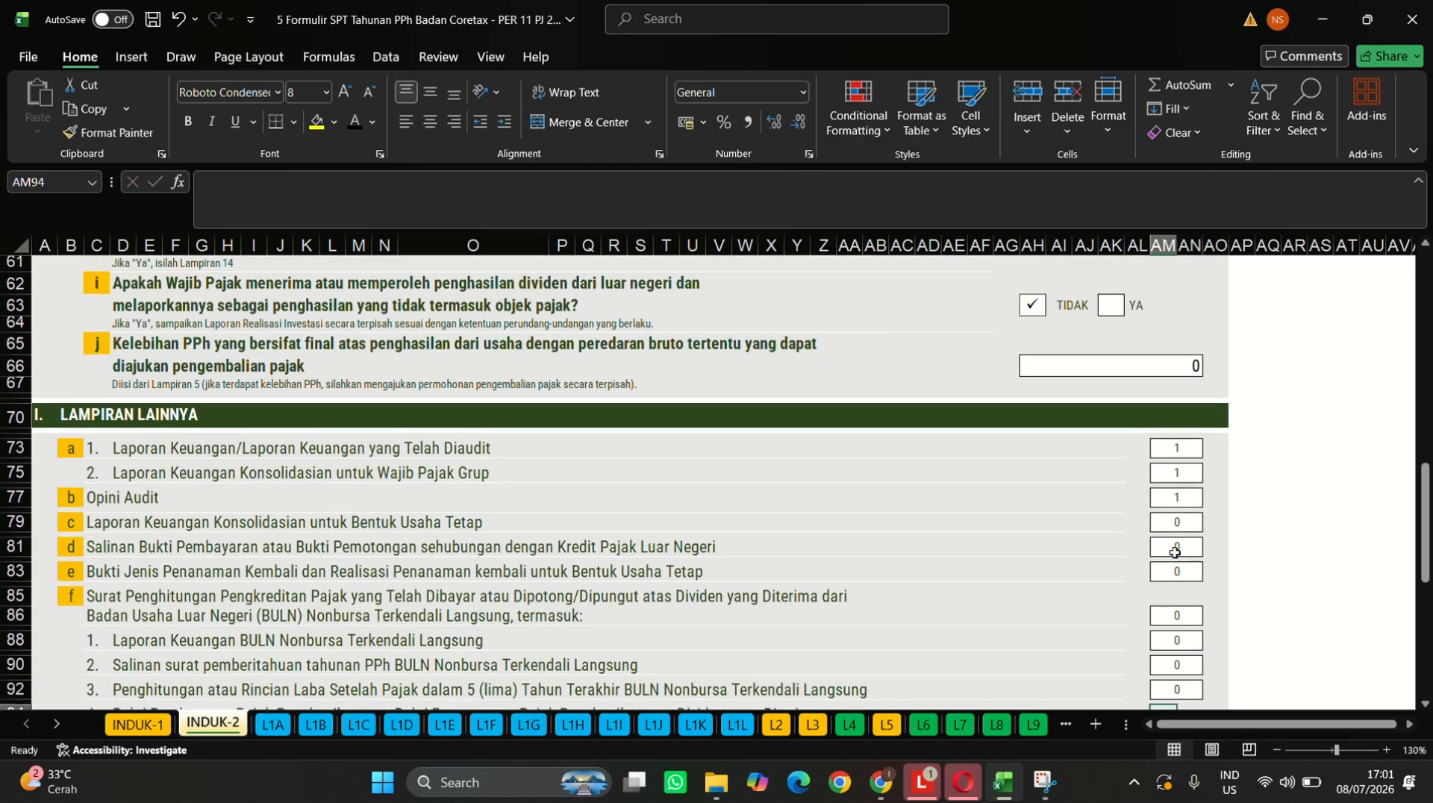
pyautogui.write('0')
pyautogui.press('Return')
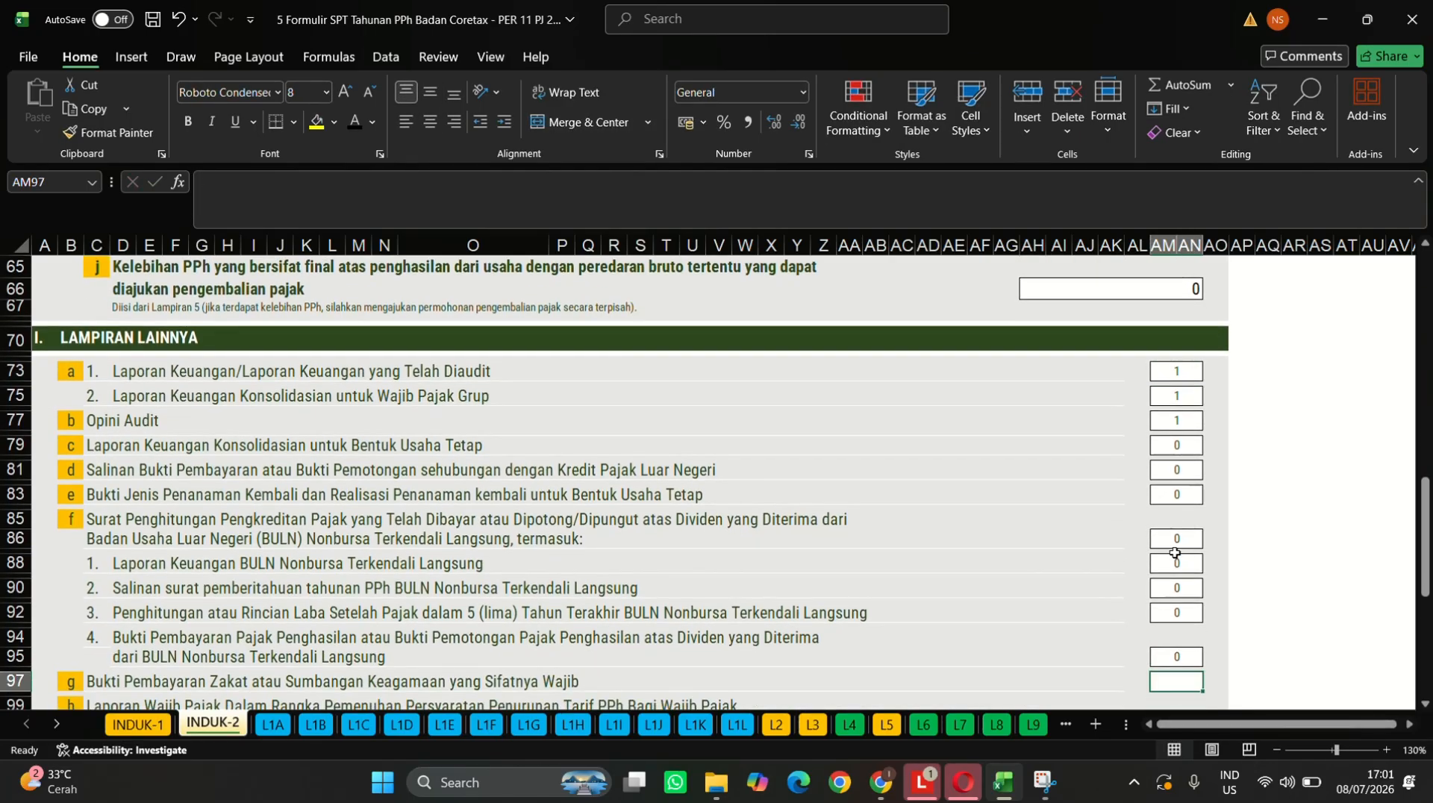
pyautogui.write('0')
pyautogui.press('Return')
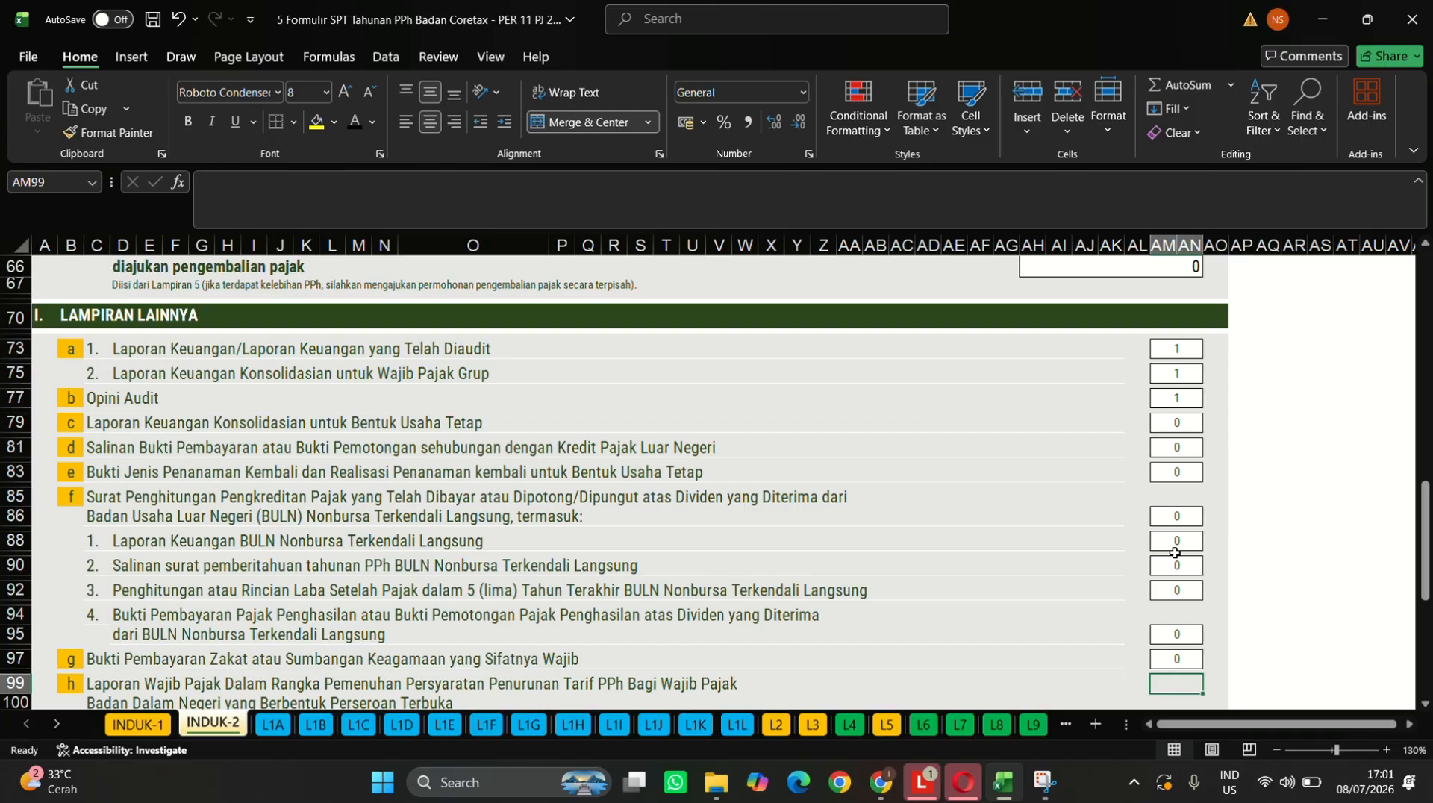
# - Set Laporan Bulanan and the share ownership report to 1, Country-by-Country receipt and Dokumen lainnya to 0
pyautogui.press('Return')
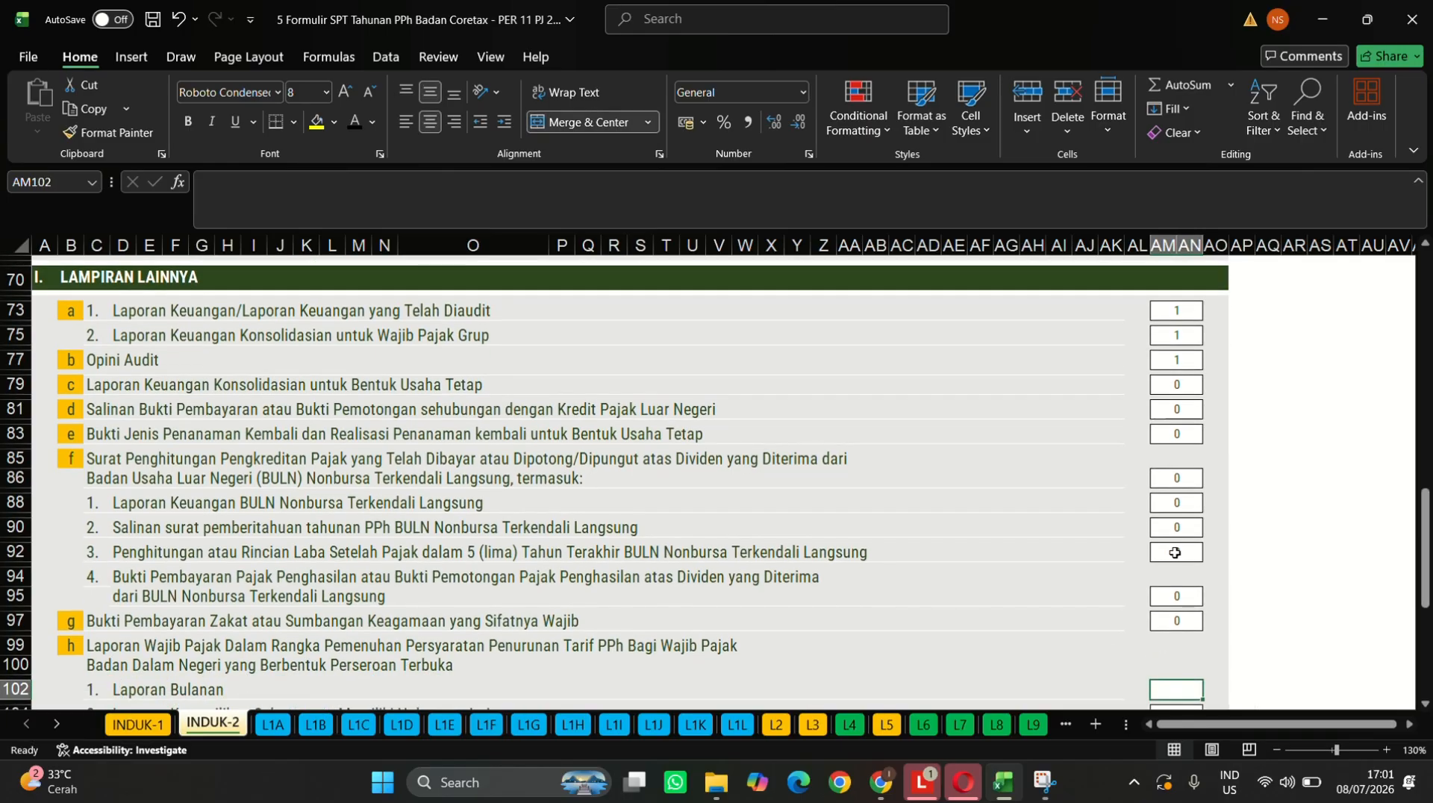
pyautogui.write('1')
pyautogui.press('Return')
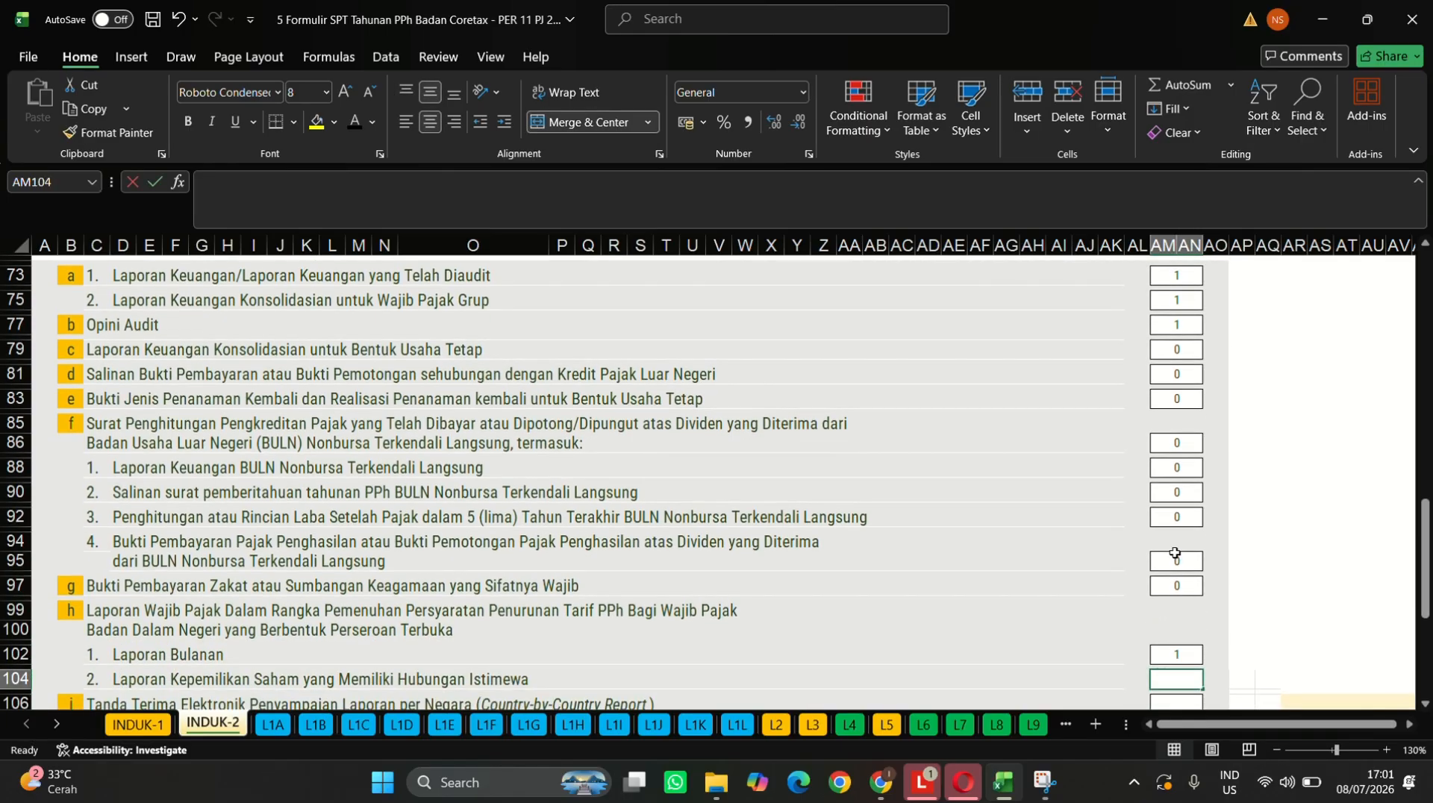
pyautogui.write('1')
pyautogui.press('Return')
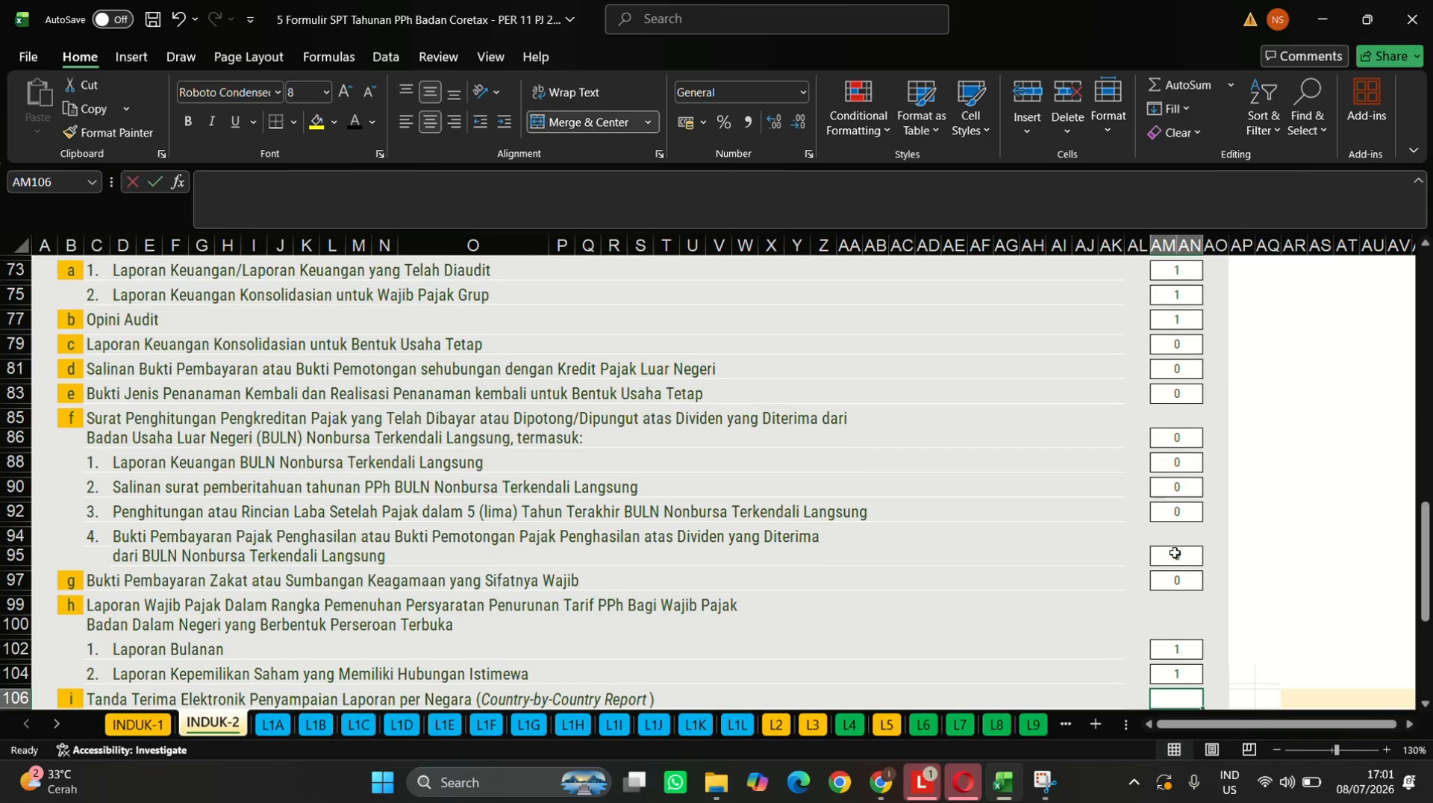
pyautogui.write('0')
pyautogui.press('Return')
pyautogui.write('0')
pyautogui.press('Return')
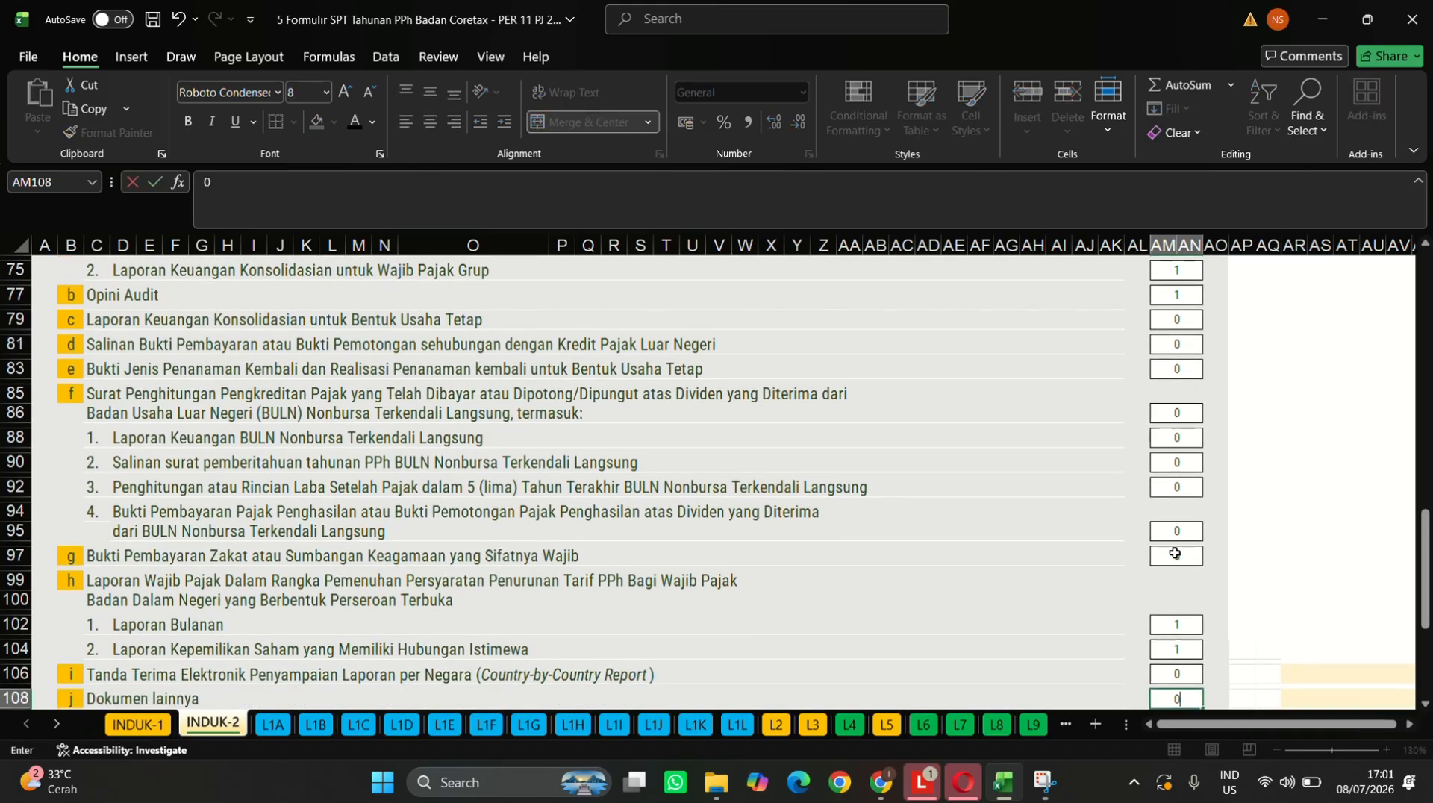
pyautogui.press('Return')
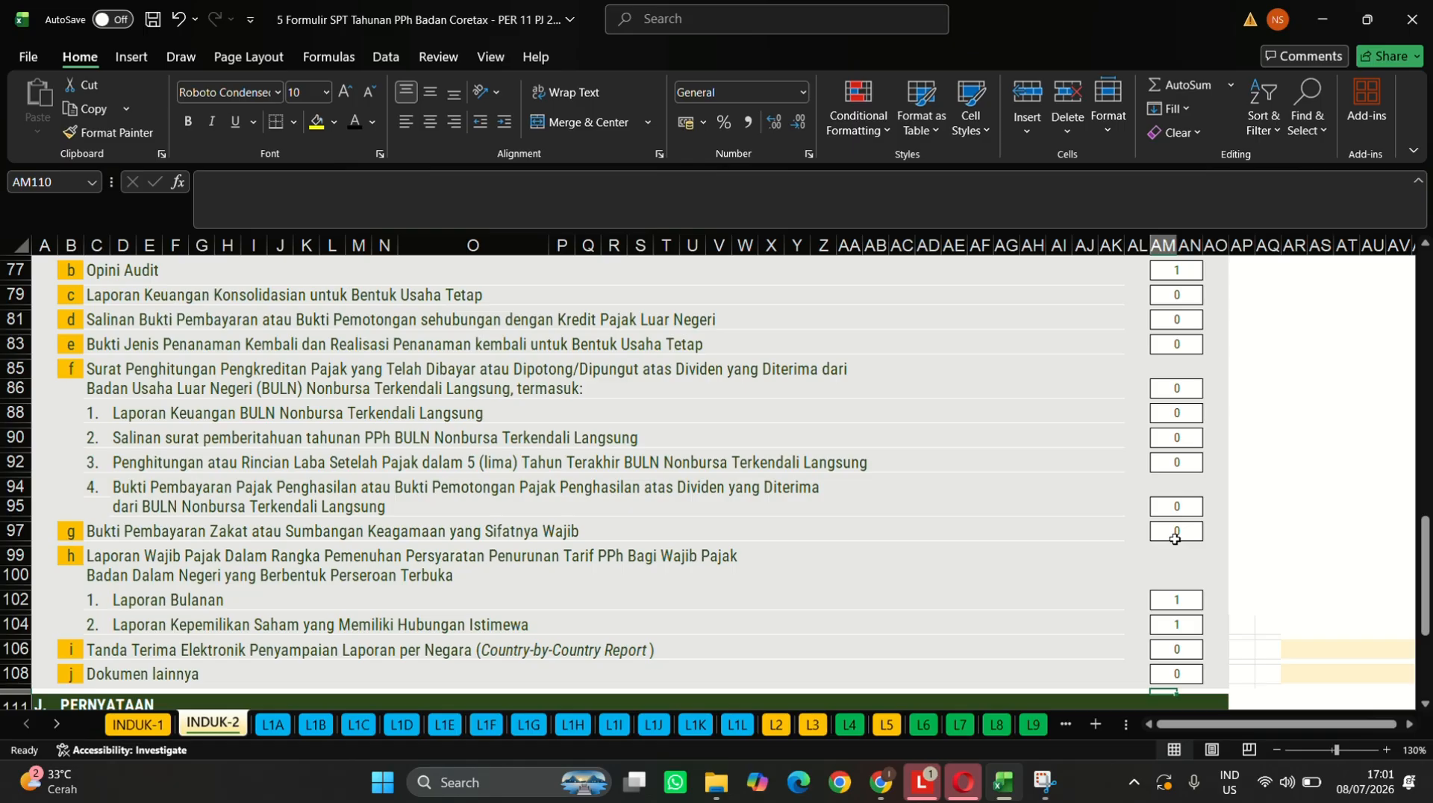
pyautogui.scroll(-6, 1174, 539)
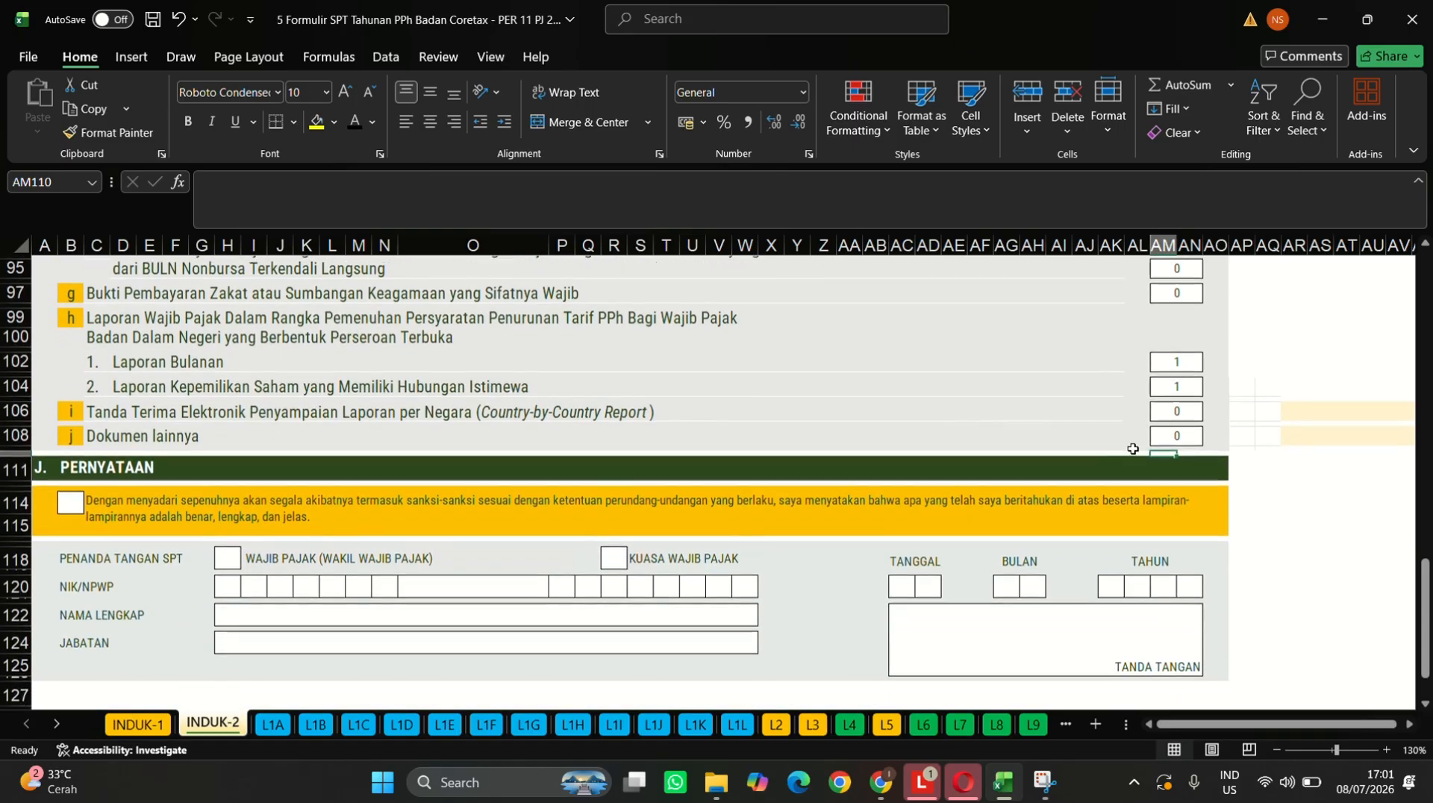
pyautogui.scroll(10, 706, 432)
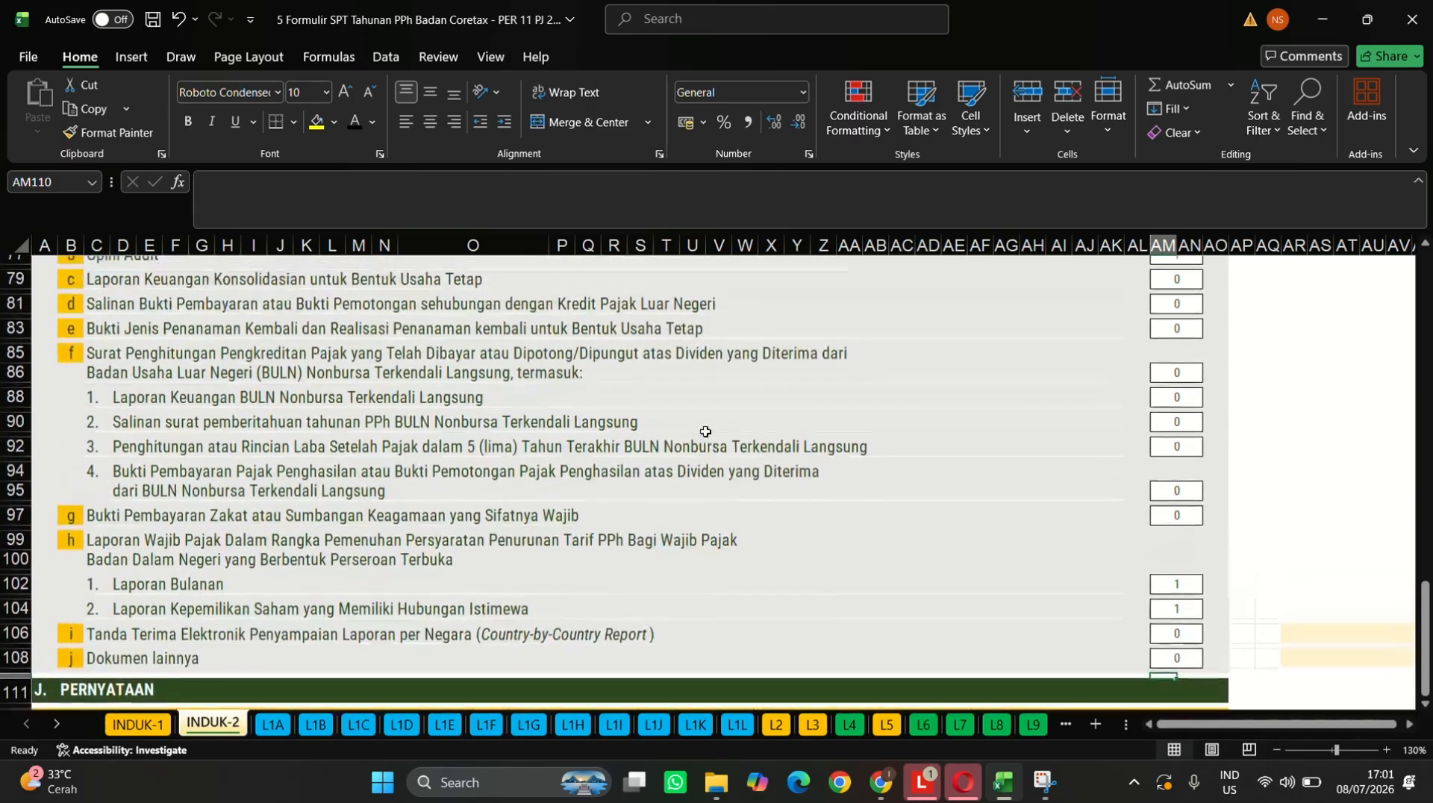
pyautogui.scroll(2, 705, 432)
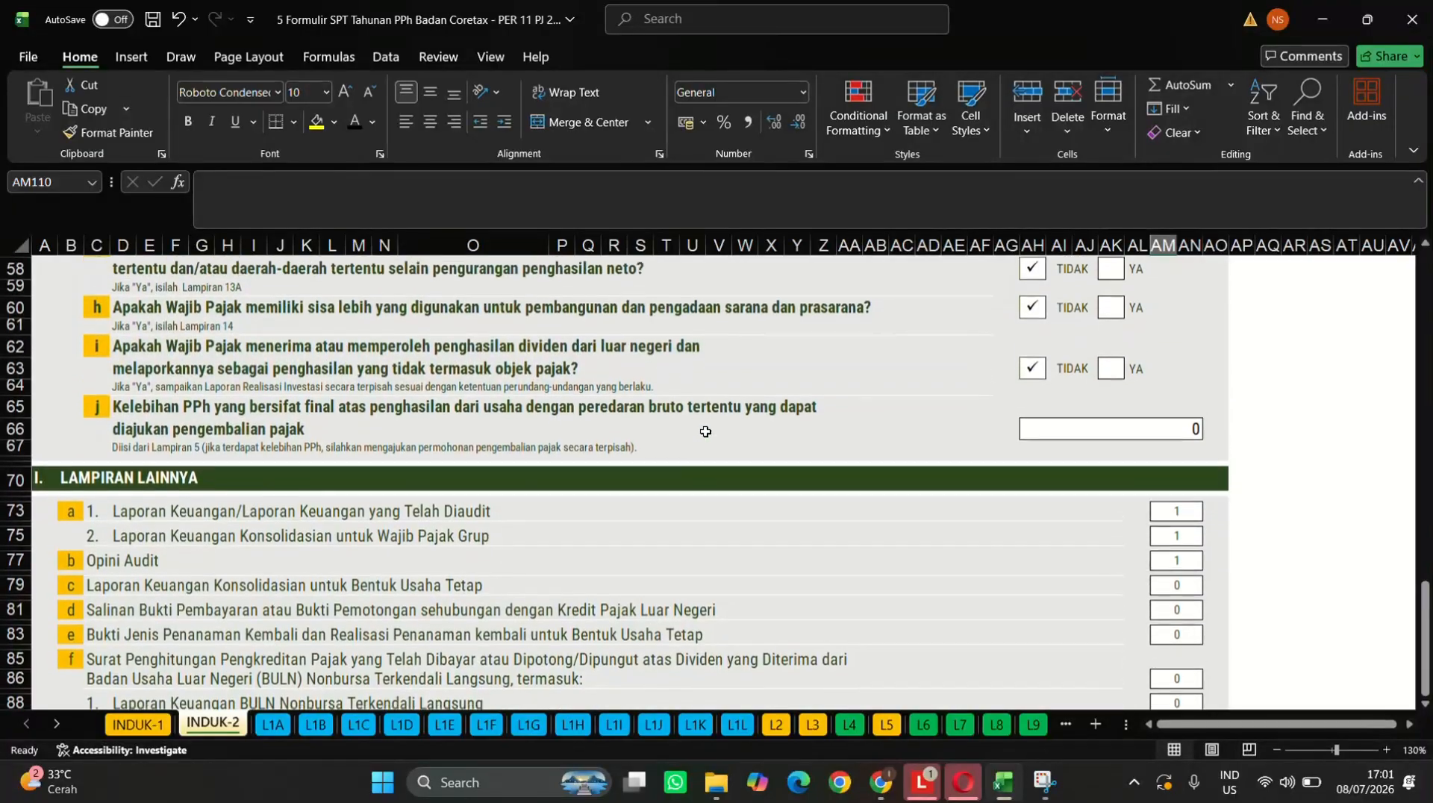
# - Copy the row 63 checkmark to tick the declaration statement and WAJIB PAJAK as signer
pyautogui.click(1035, 367)
pyautogui.hotkey('ctrl', 'c')
pyautogui.scroll(-12, 1034, 367)
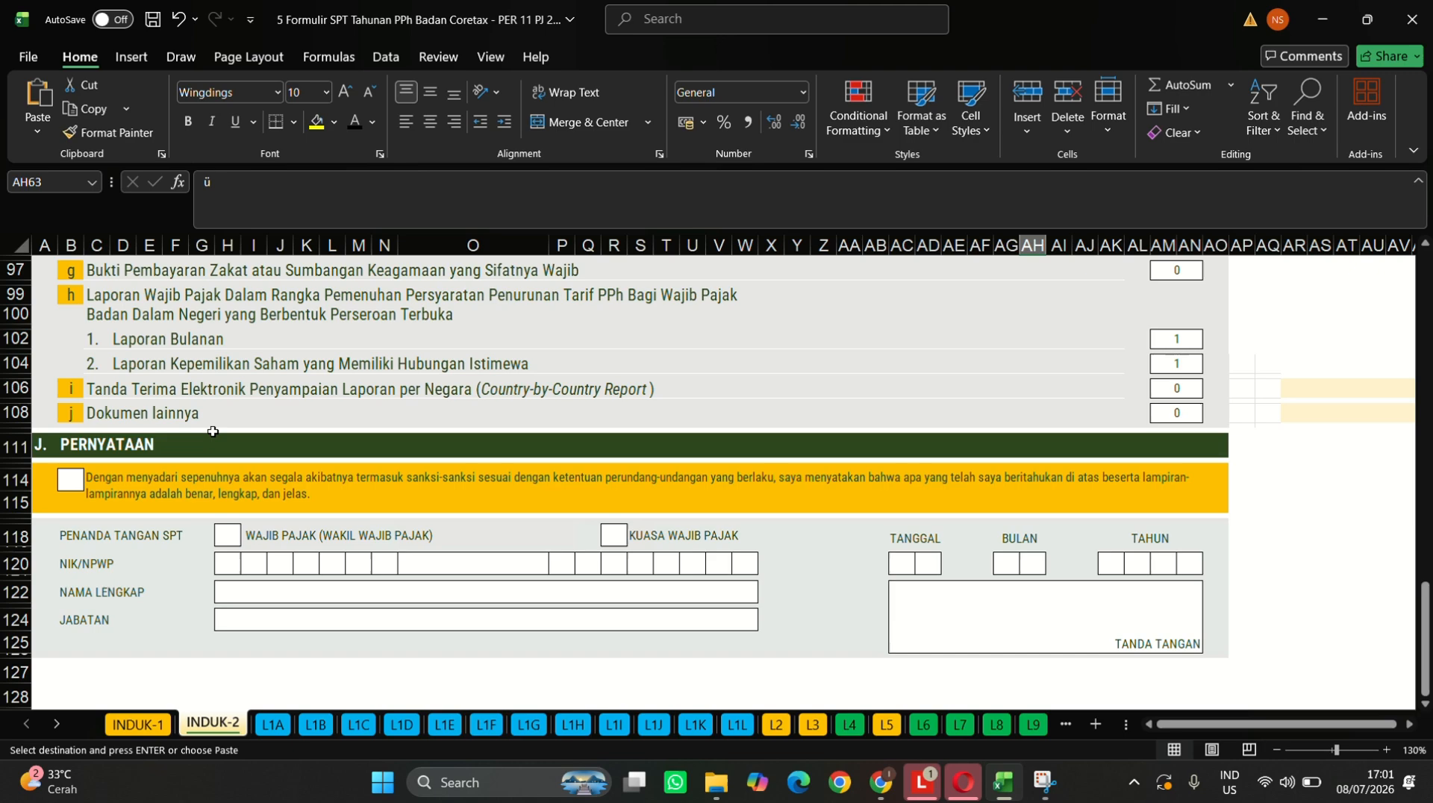
pyautogui.click(72, 480)
pyautogui.hotkey('ctrl', 'v')
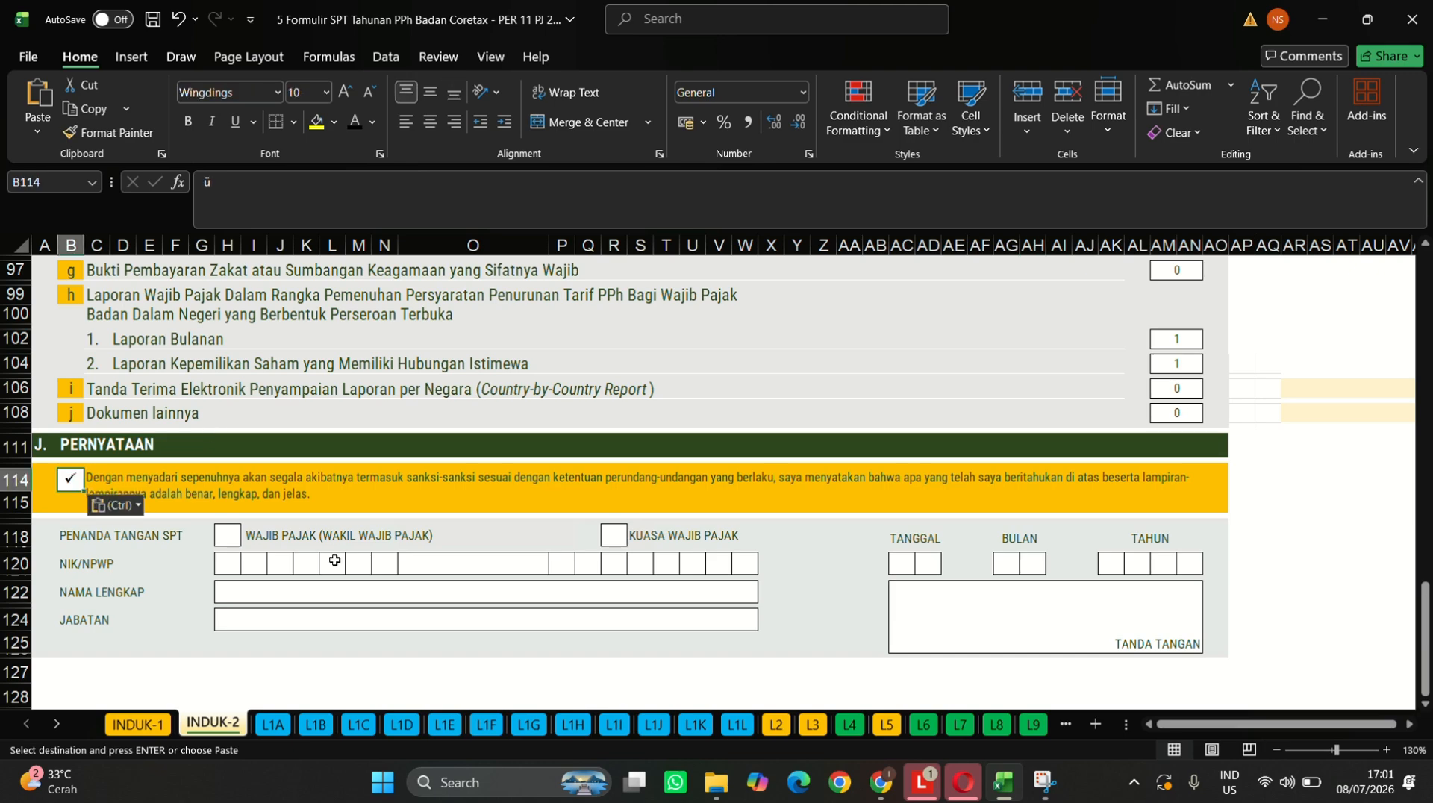
pyautogui.click(231, 541)
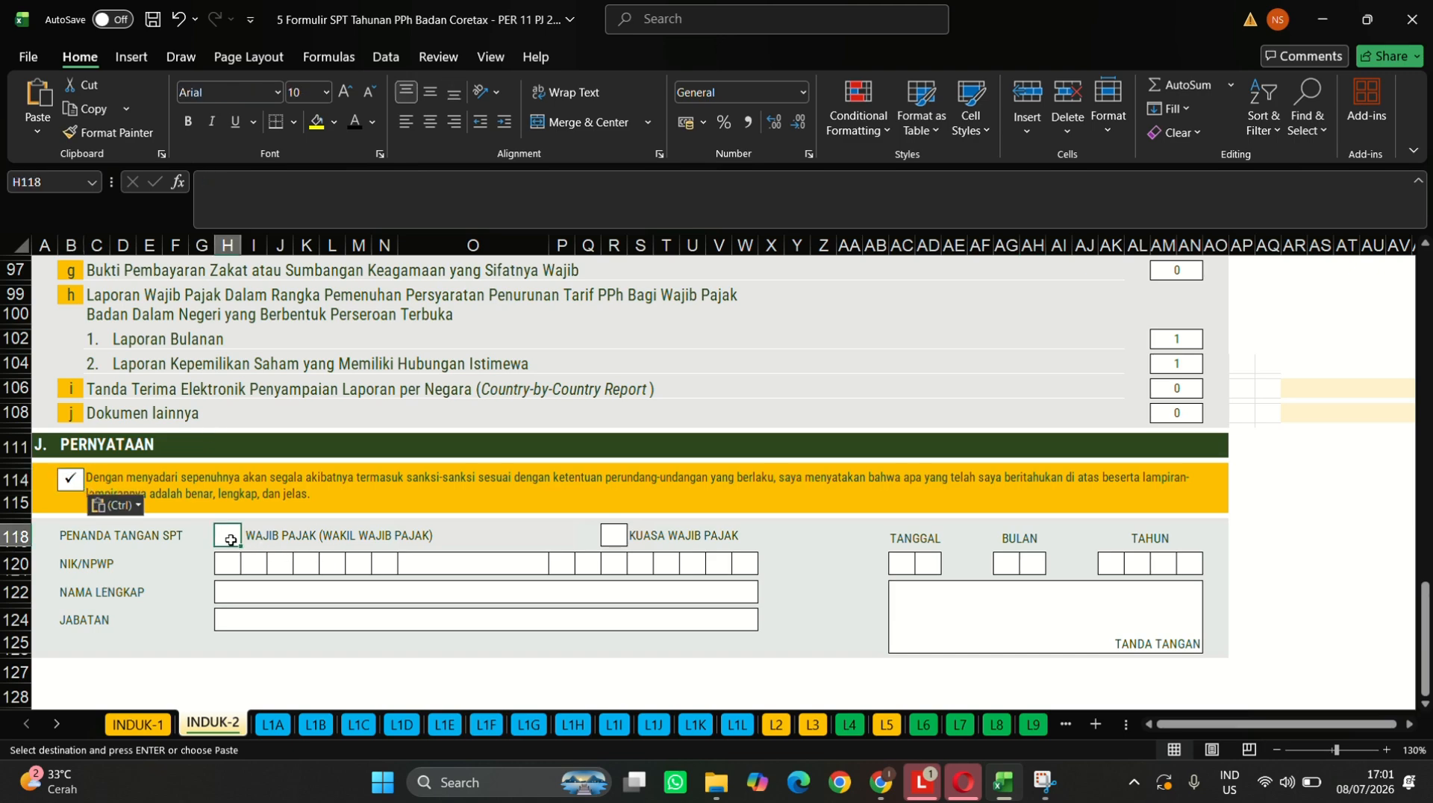
pyautogui.hotkey('ctrl', 'v')
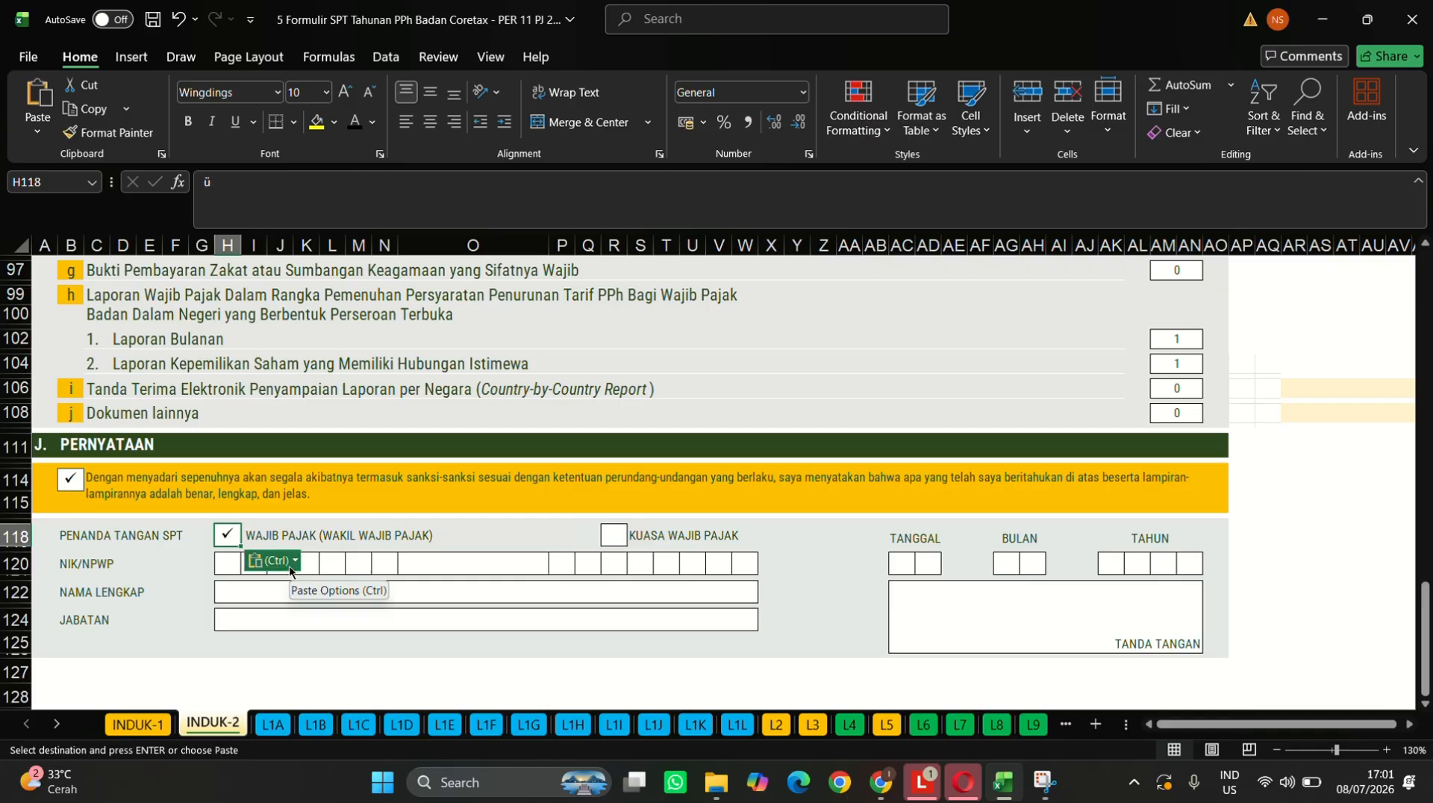
# - Enter the first seven digits of the signer's NIK in the NIK/NPWP boxes
pyautogui.click(226, 565)
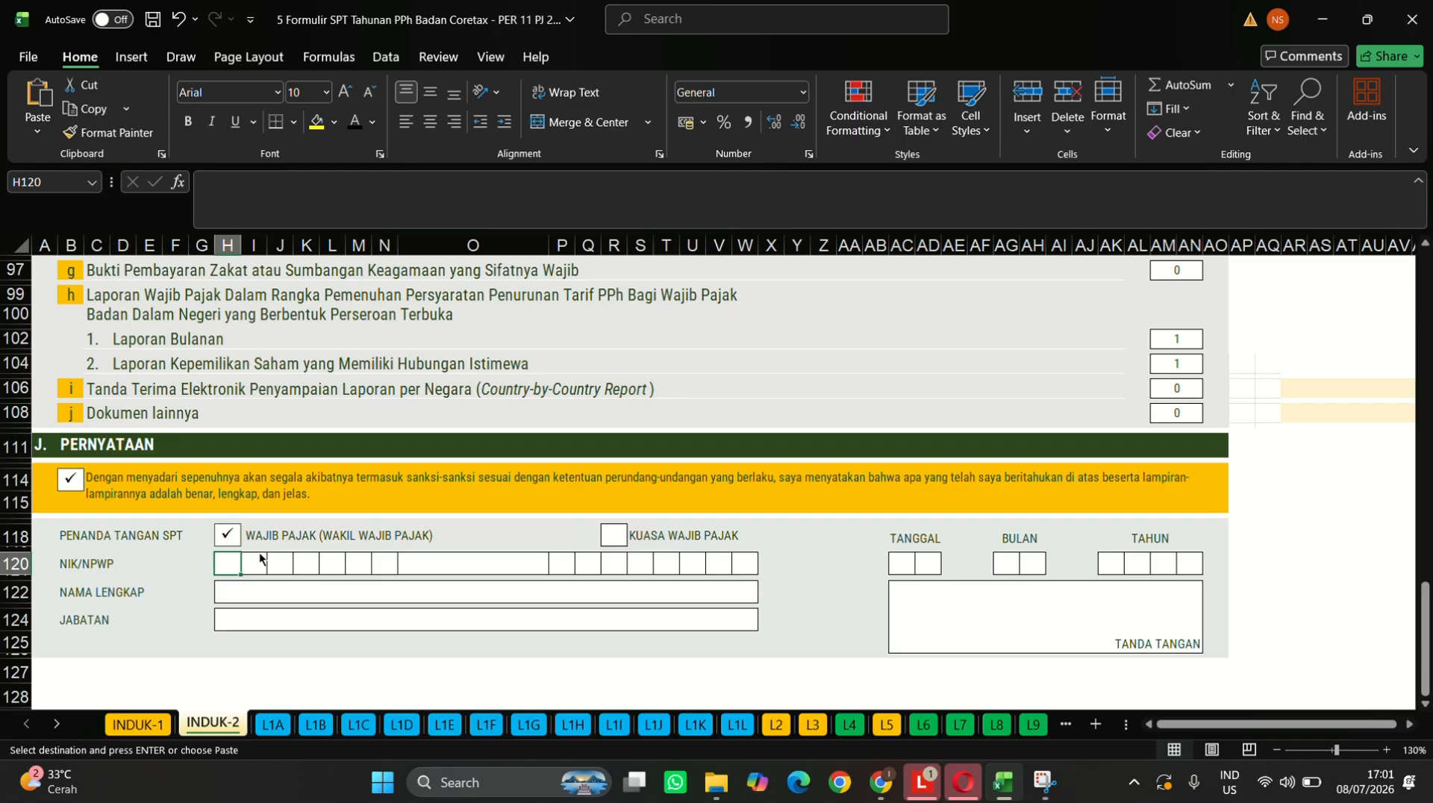
pyautogui.press('Tab')
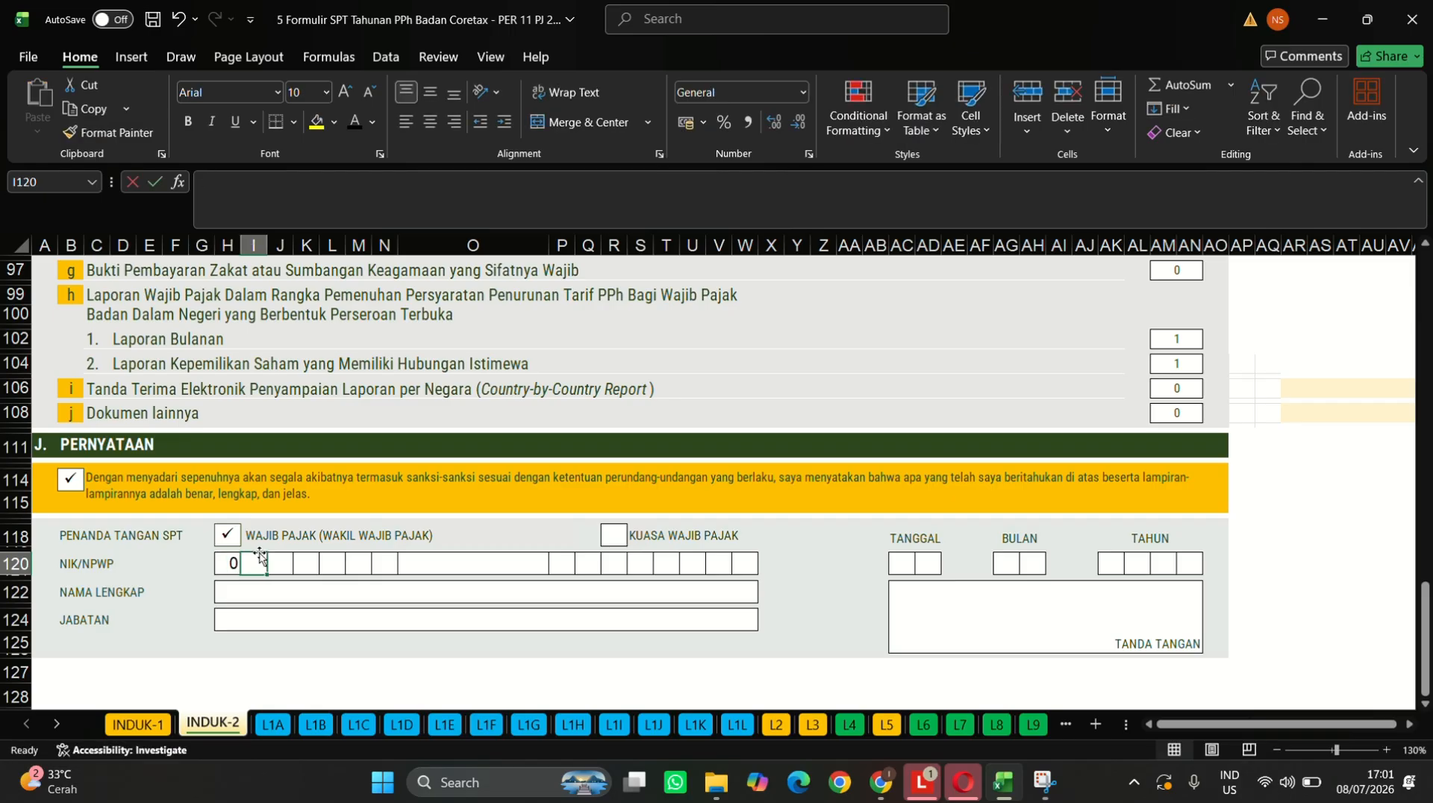
pyautogui.press('Tab')
pyautogui.press('Tab')
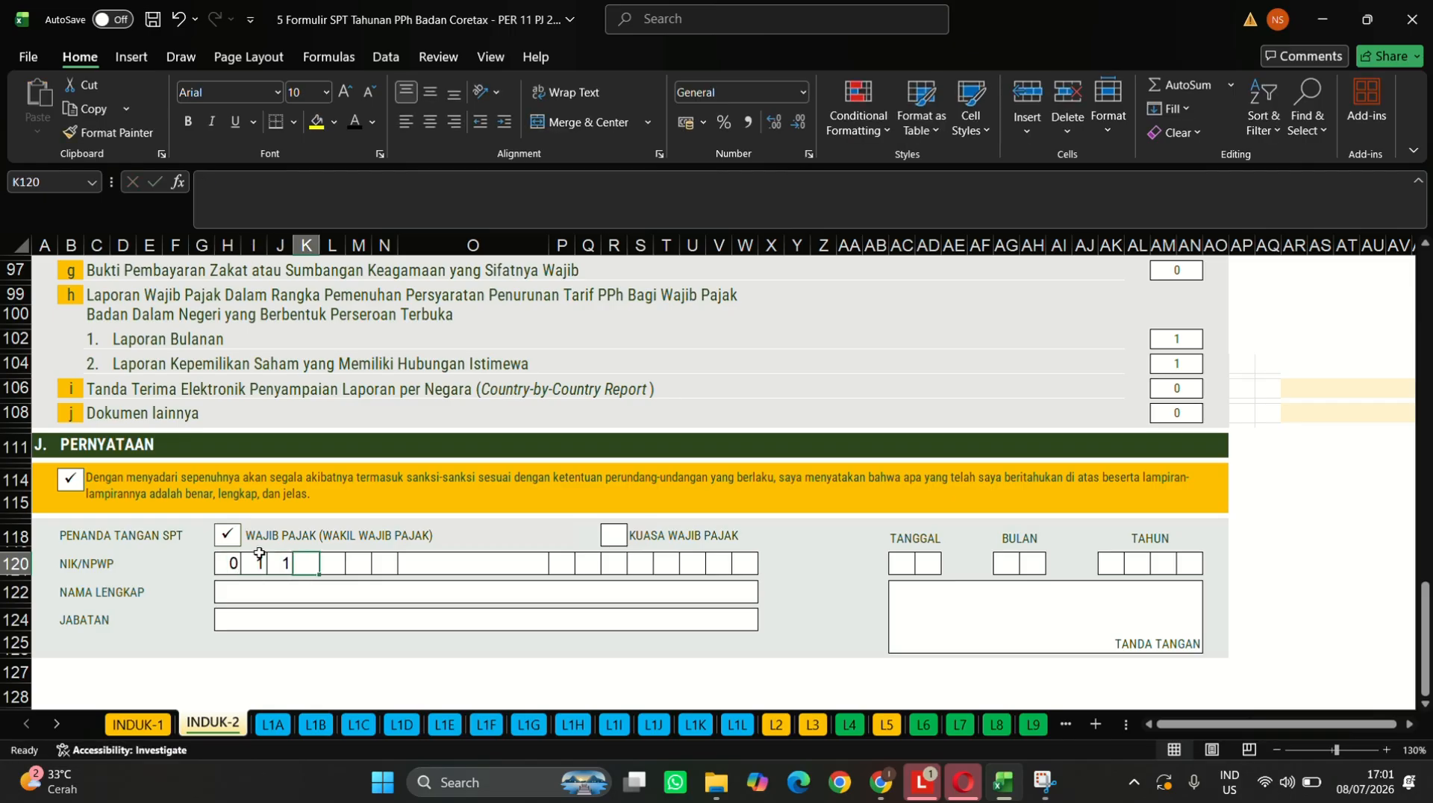
pyautogui.press('Tab')
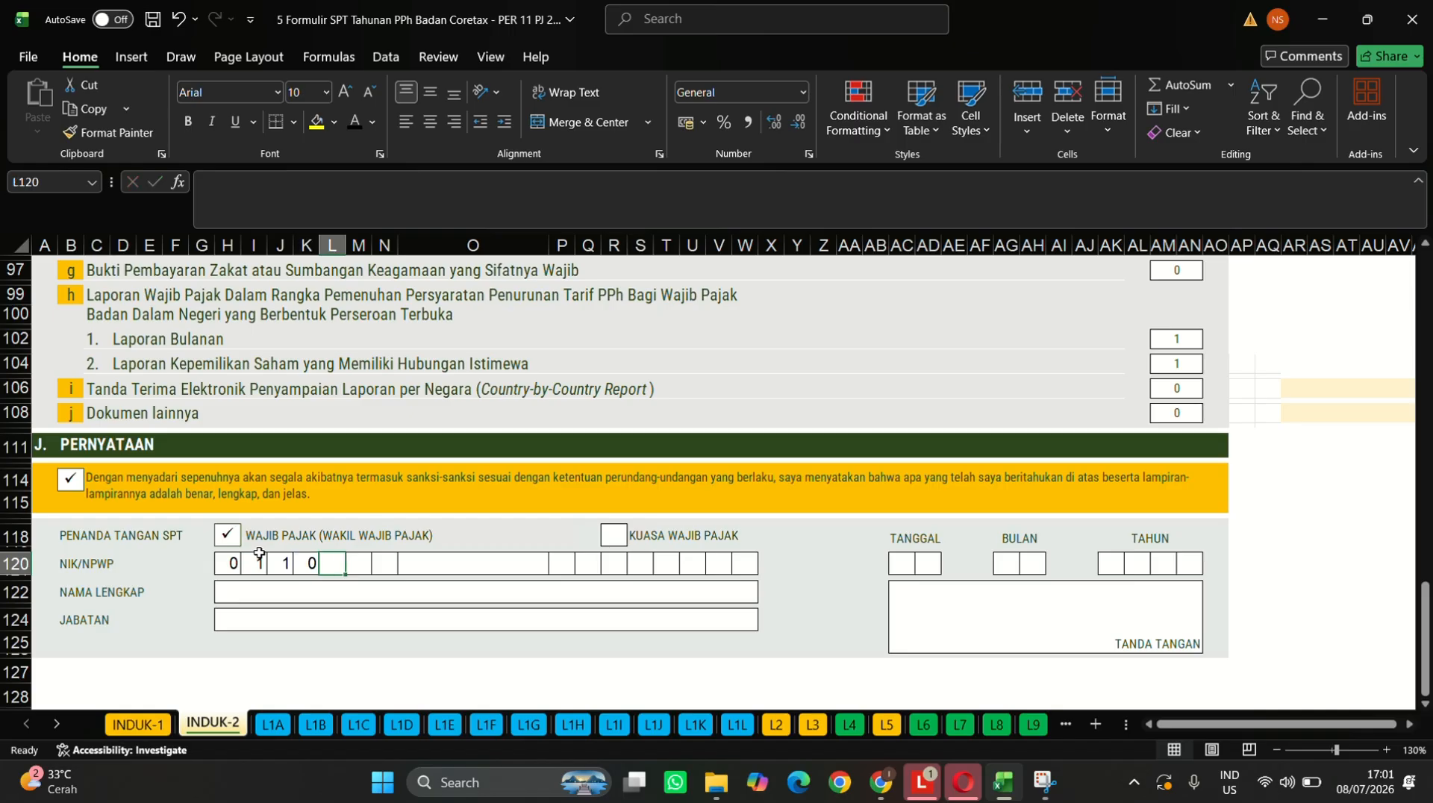
pyautogui.press('Tab')
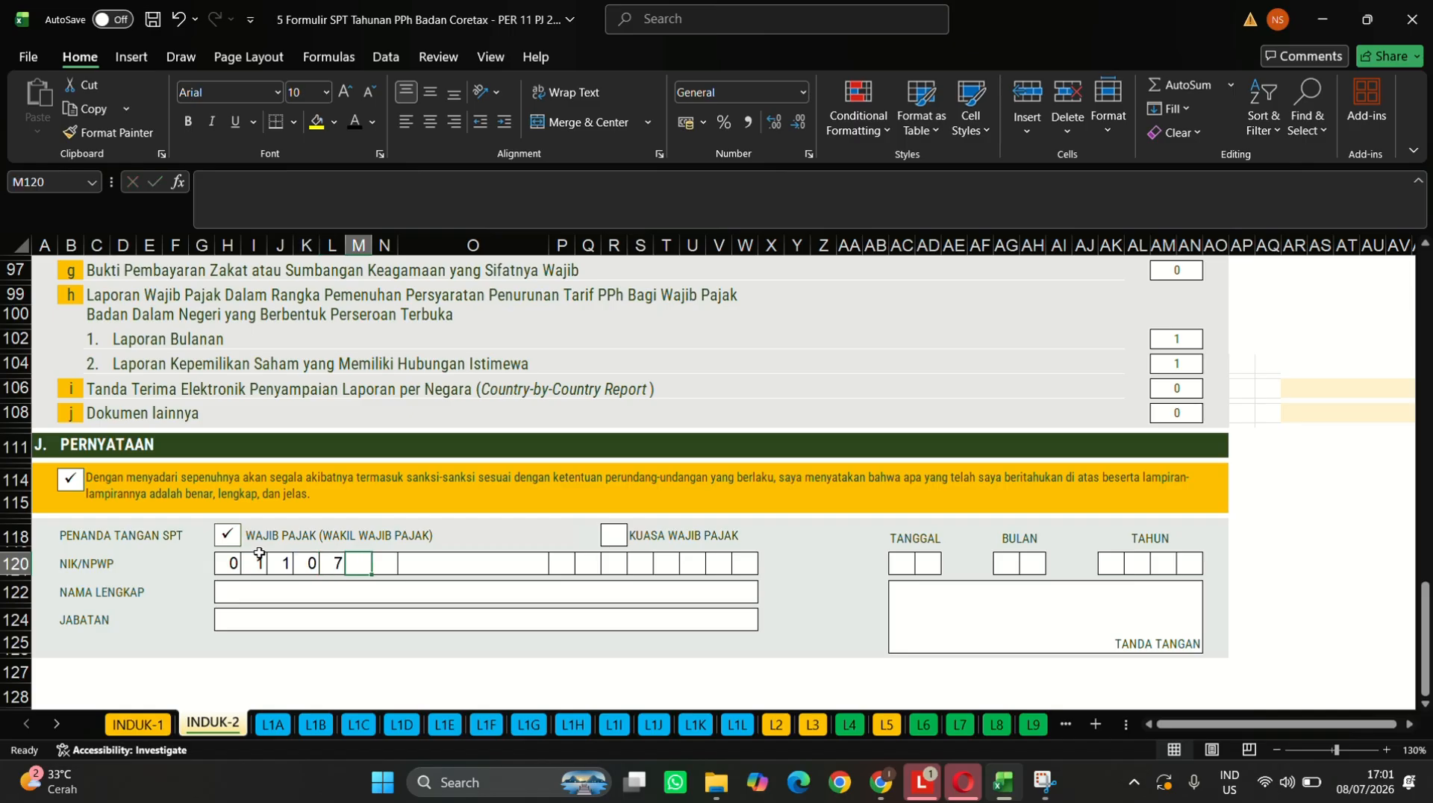
pyautogui.press('Tab')
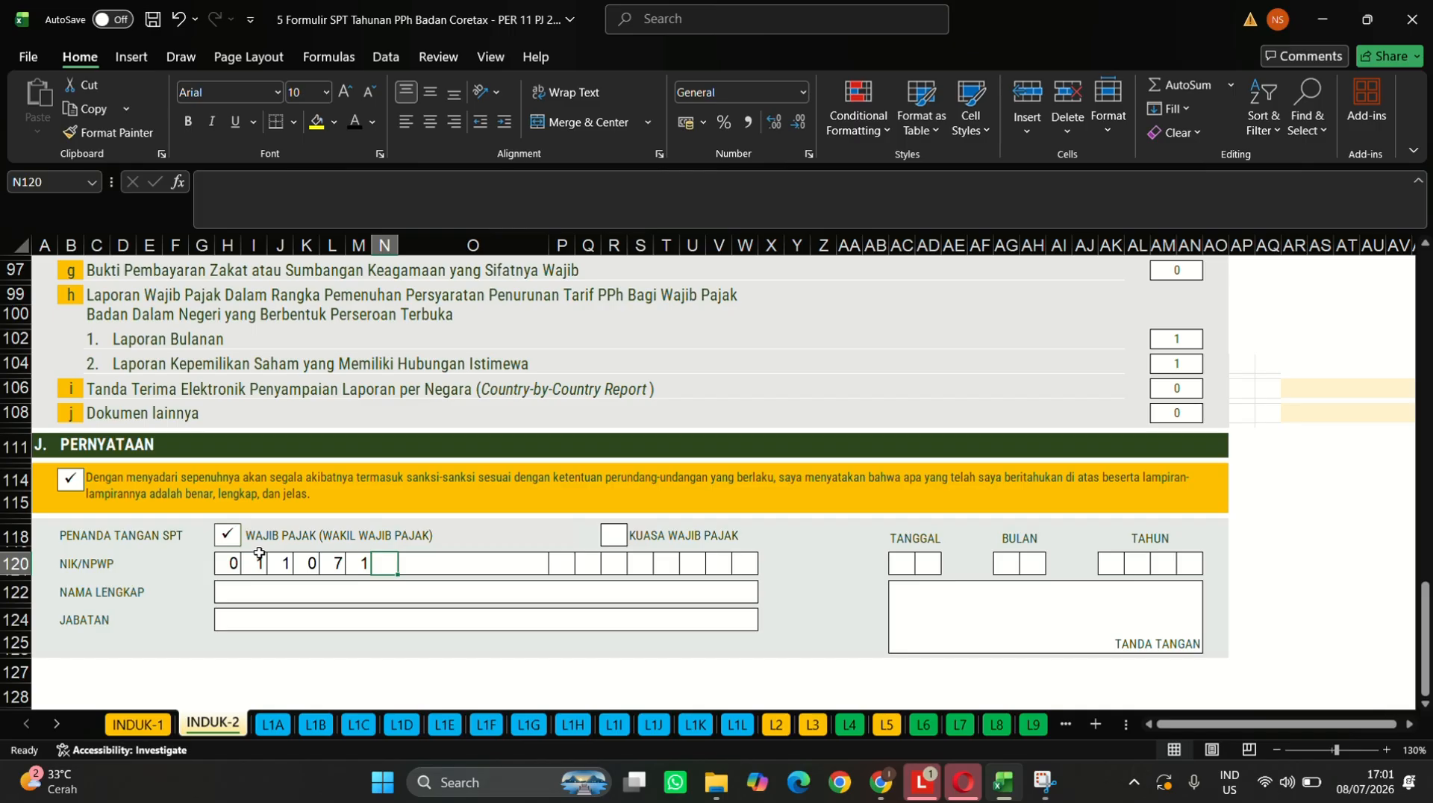
pyautogui.press('Tab')
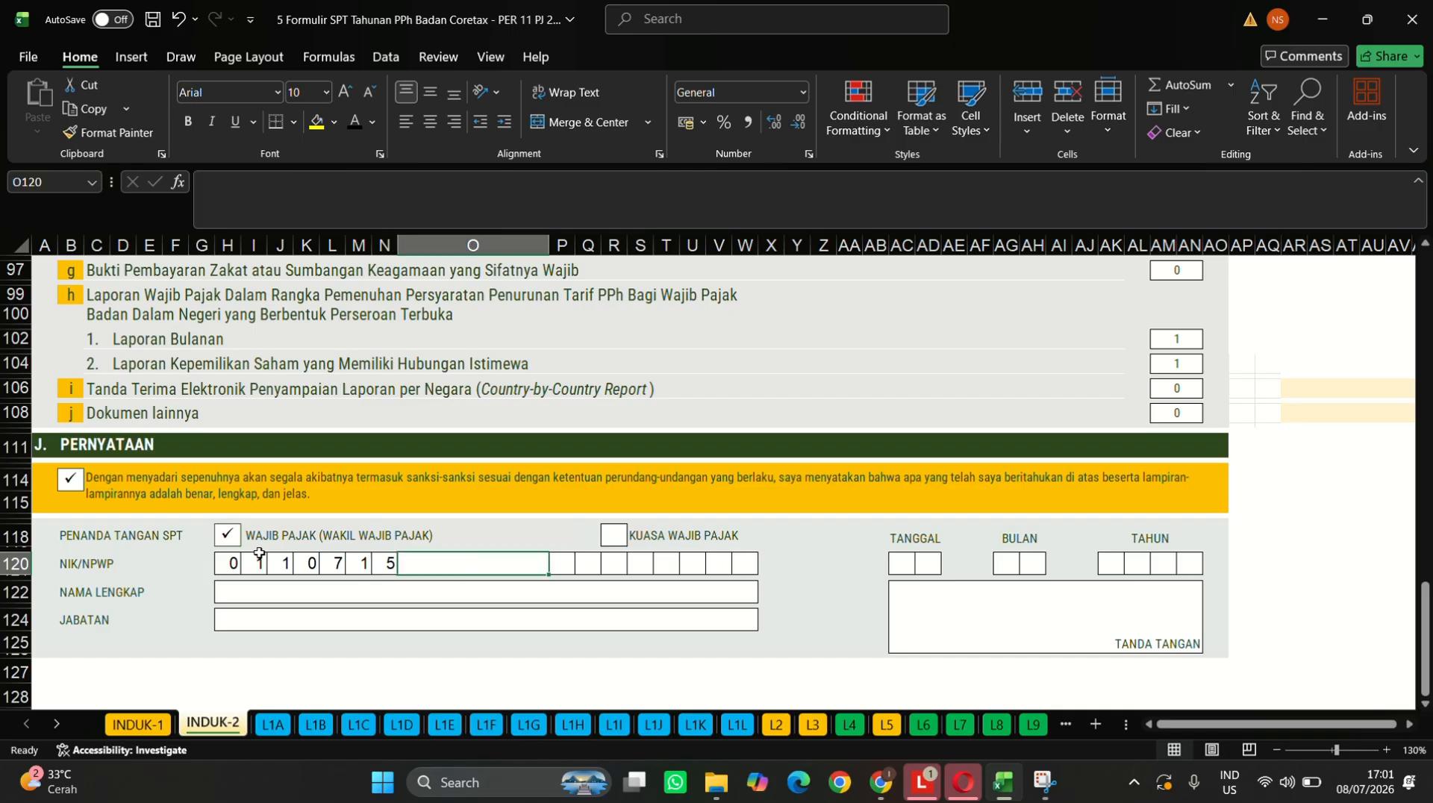
# - Enter the remaining digits of the signer's NIK, ending with the trailing zeros
pyautogui.press('Tab')
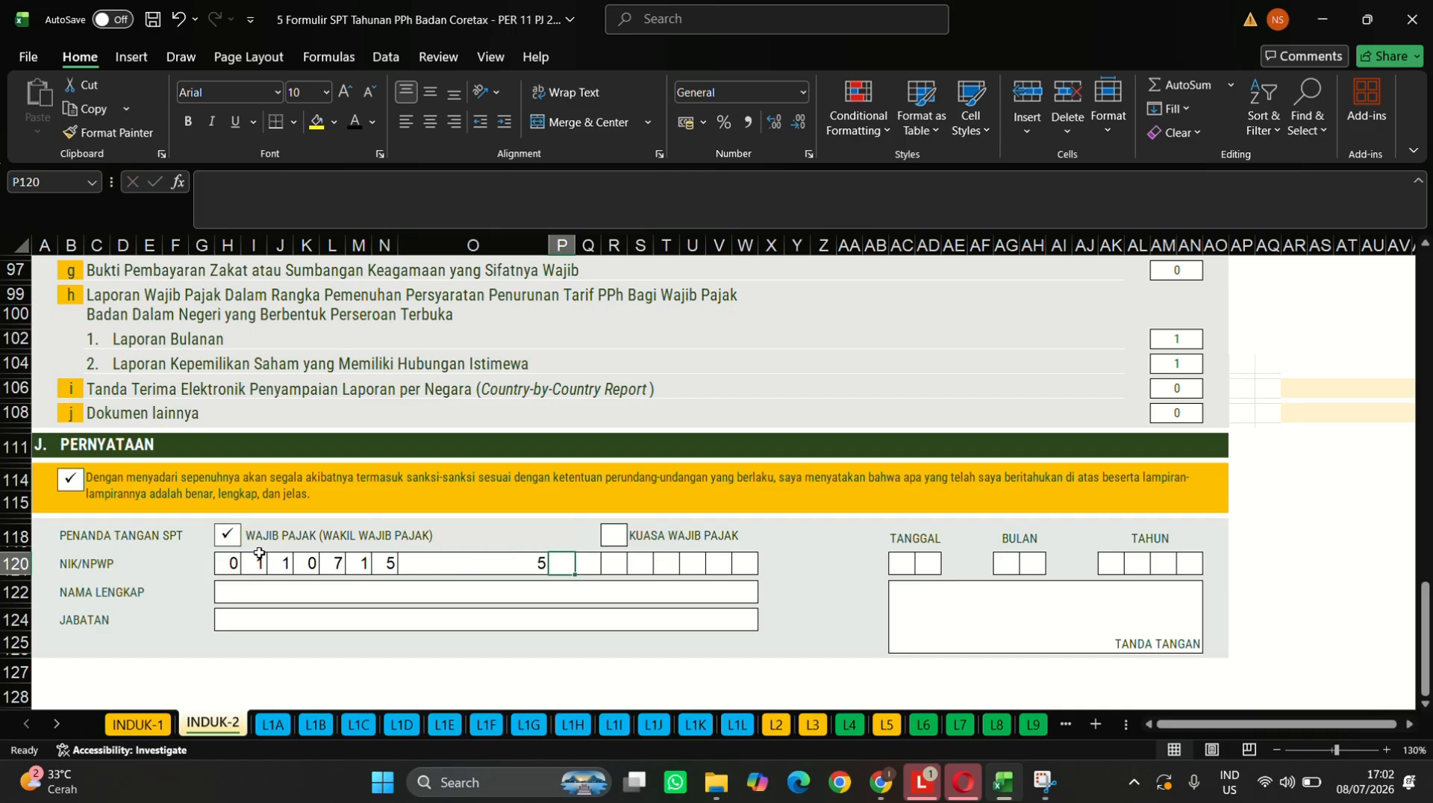
pyautogui.press('Tab')
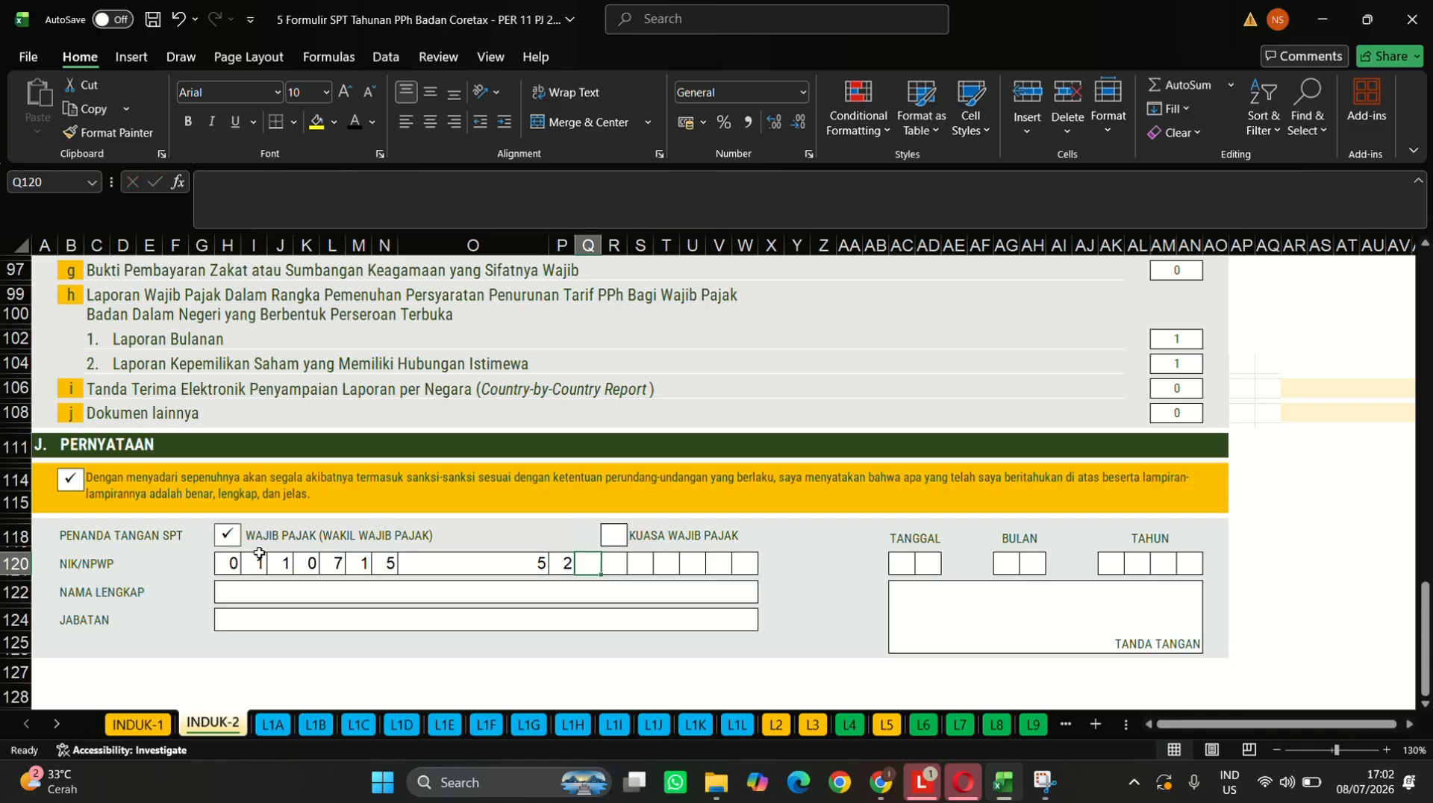
pyautogui.press('Tab')
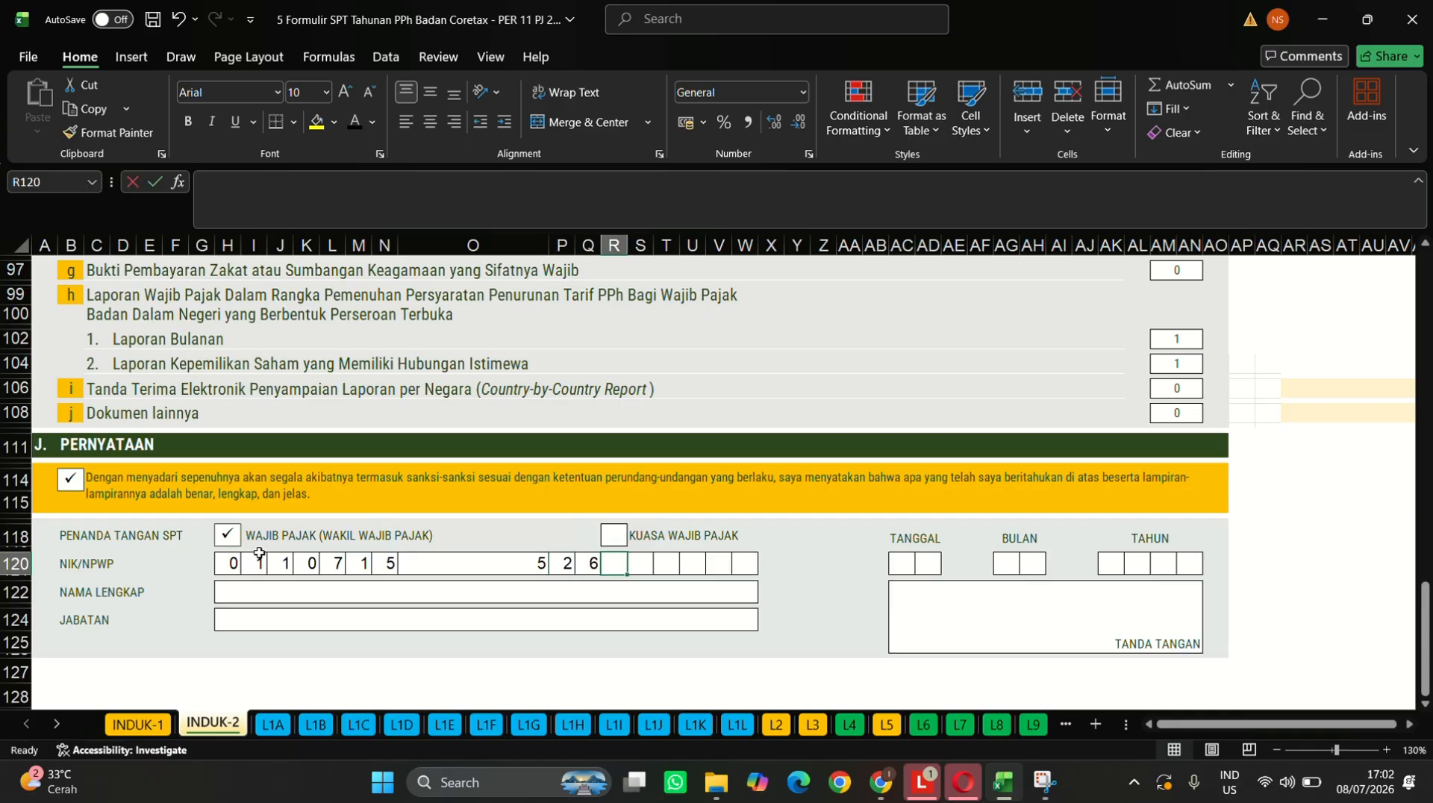
pyautogui.press('Tab')
pyautogui.press('Tab')
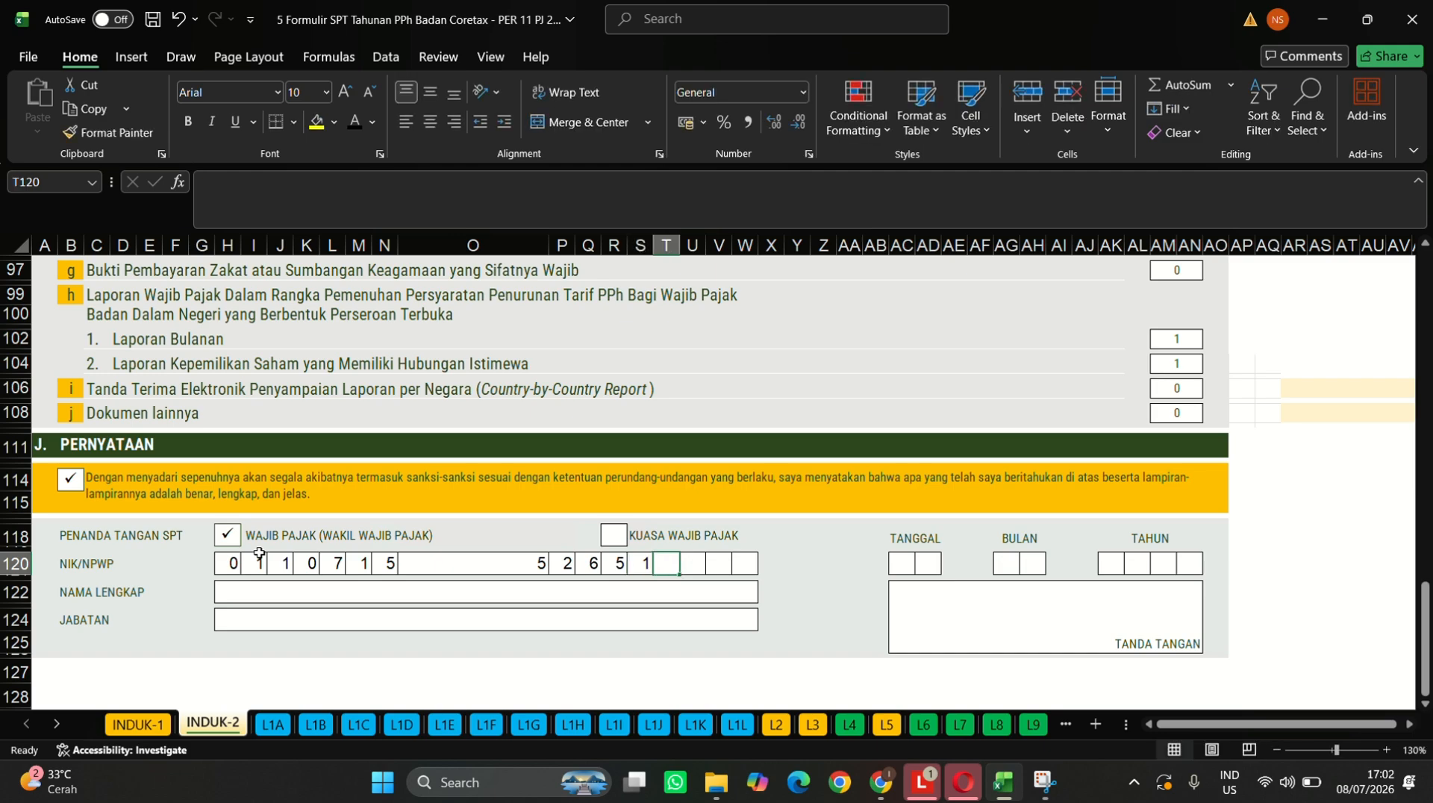
pyautogui.press('Tab')
pyautogui.press('Tab')
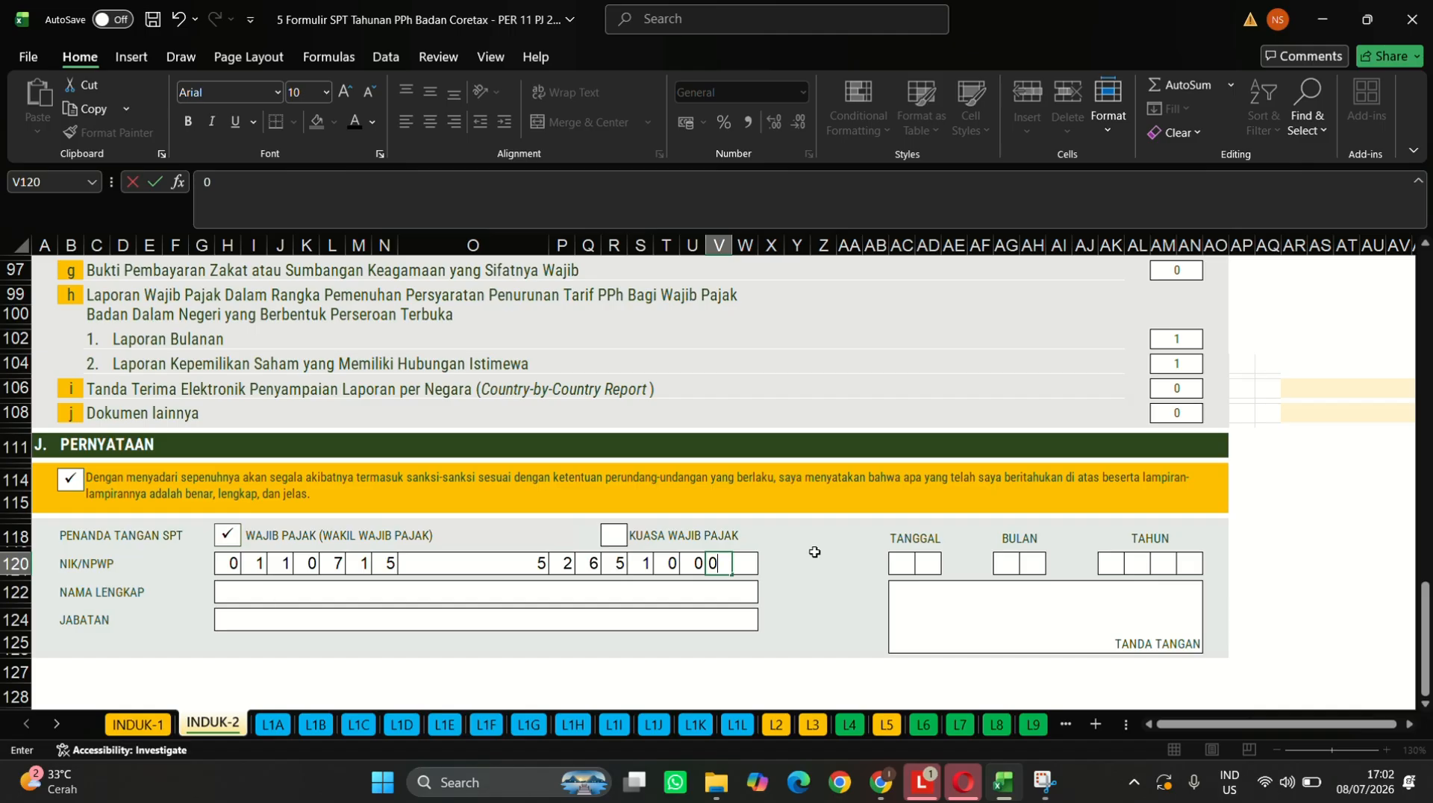
pyautogui.click(912, 565)
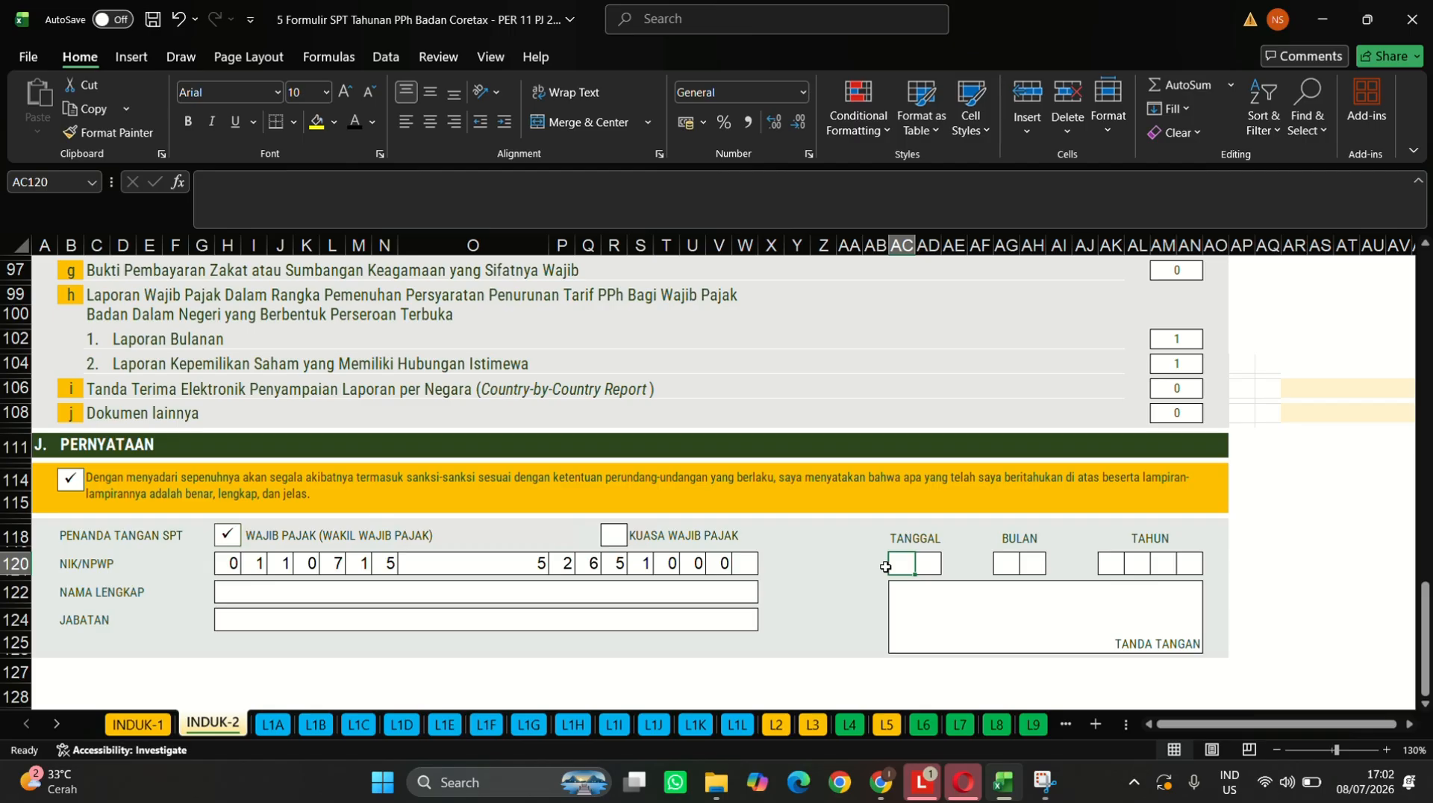
# - Enter day 31 in TANGGAL and an initial month value of 01 in BULAN
pyautogui.write('3')
pyautogui.press('Tab')
pyautogui.write('1')
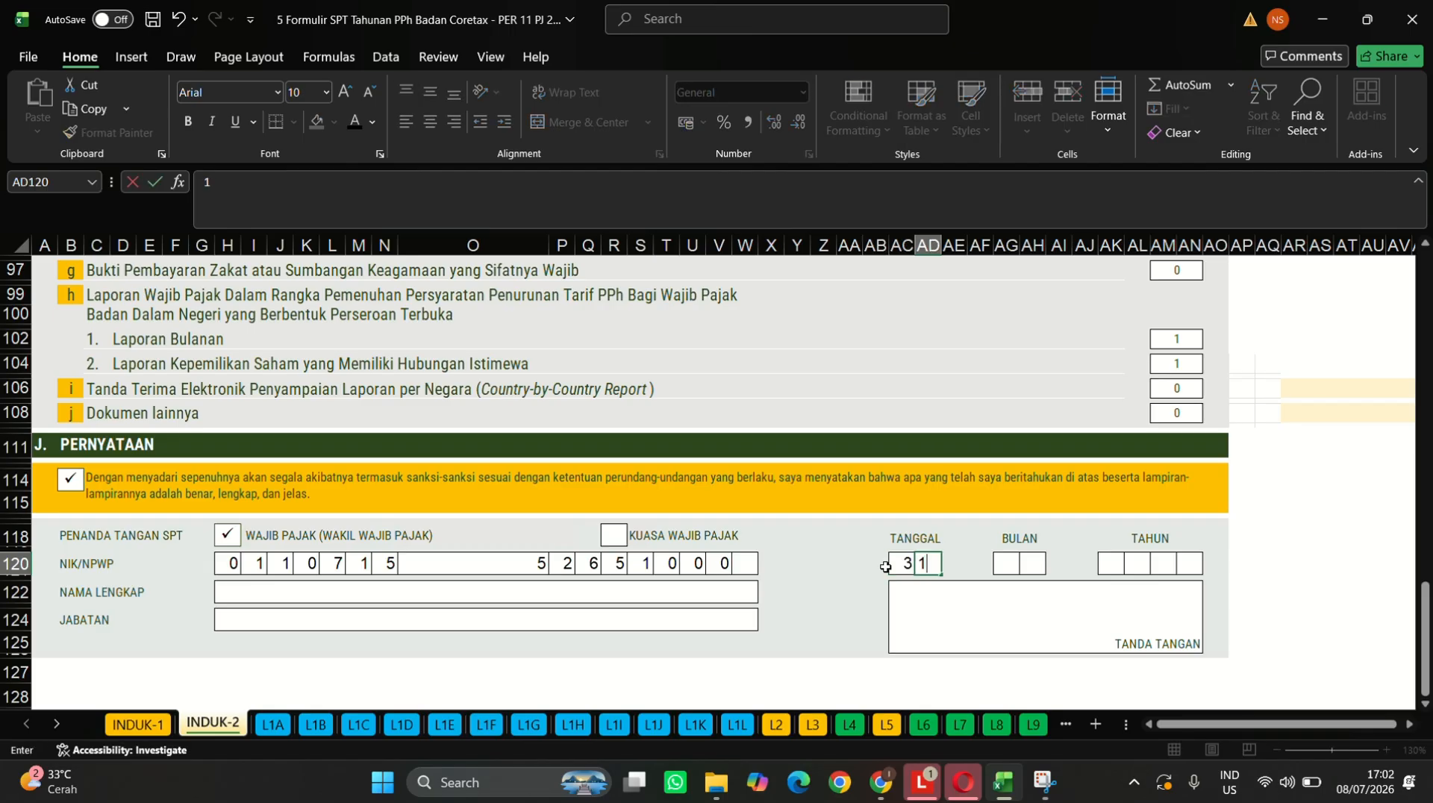
pyautogui.press('Tab')
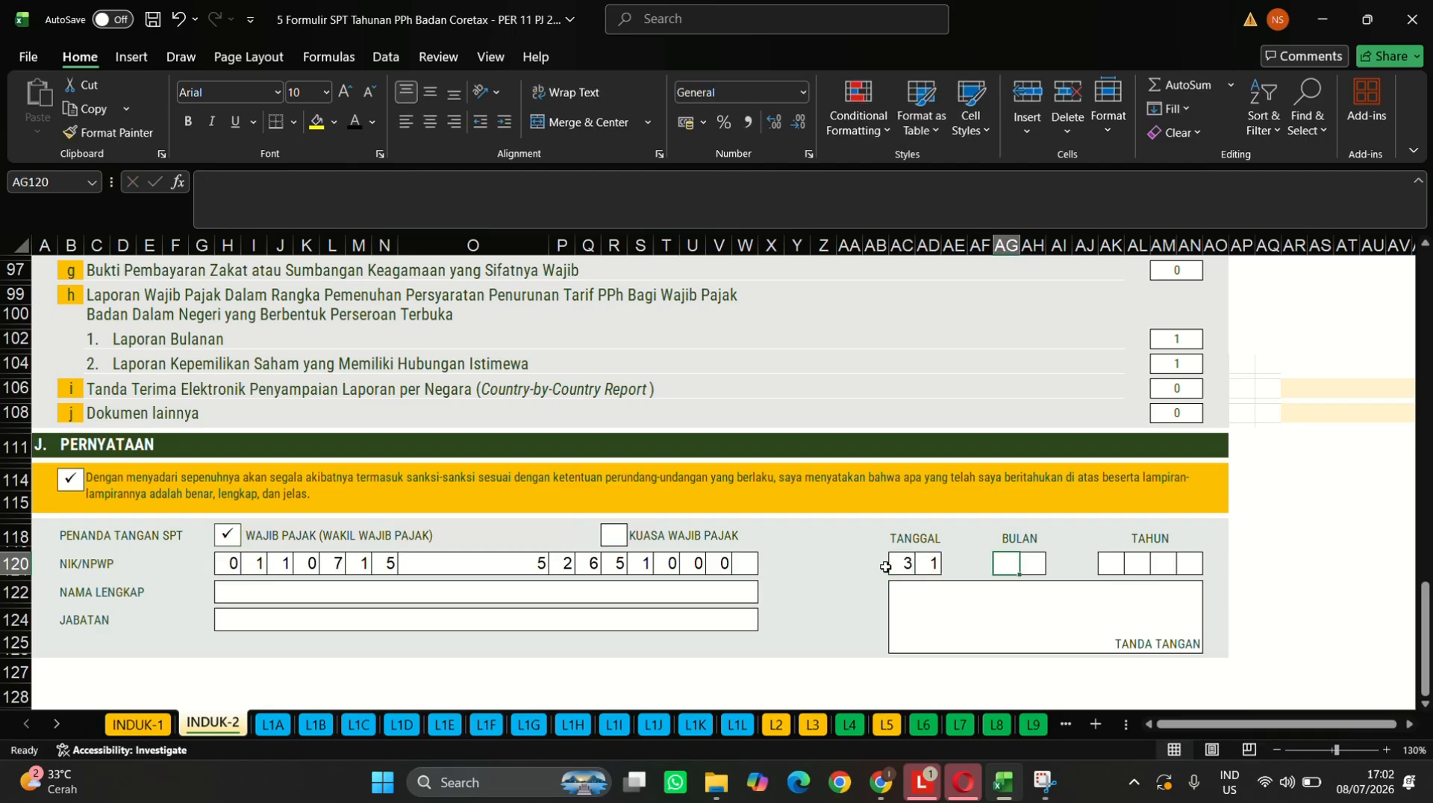
pyautogui.write('0')
pyautogui.press('Tab')
pyautogui.write('1')
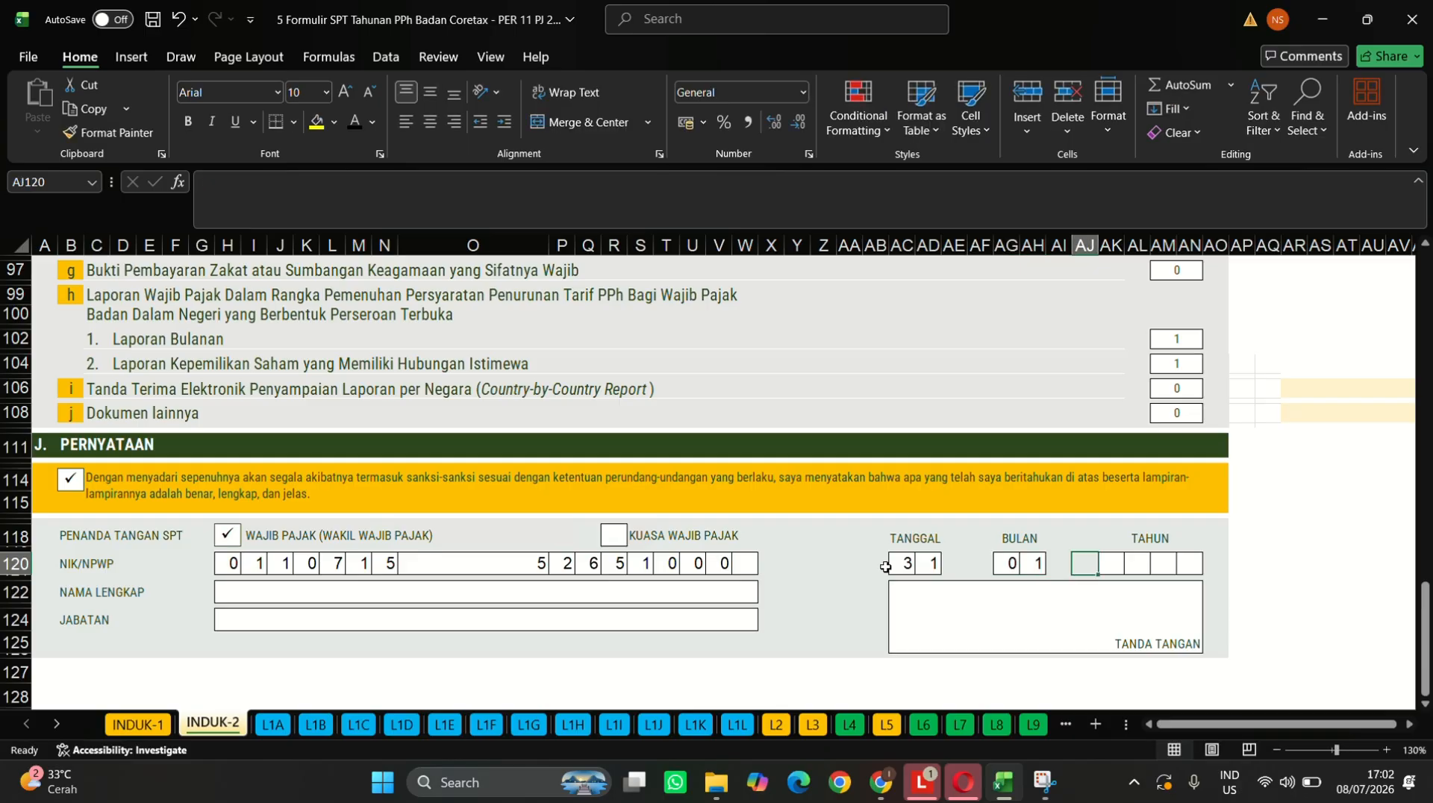
pyautogui.press('Tab')
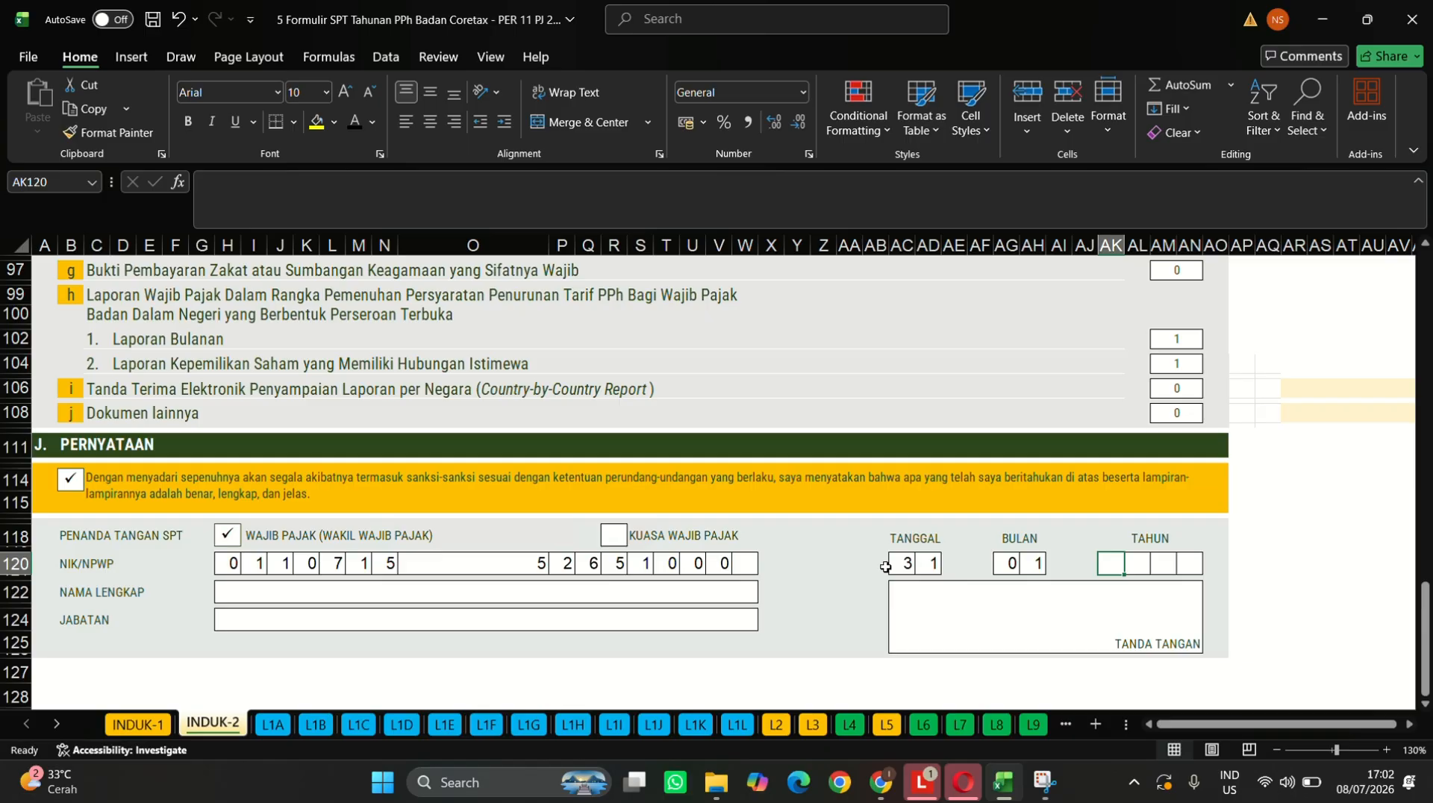
# - Correct the BULAN month to 12
pyautogui.press('Left')
pyautogui.press('Left')
pyautogui.press('Left')
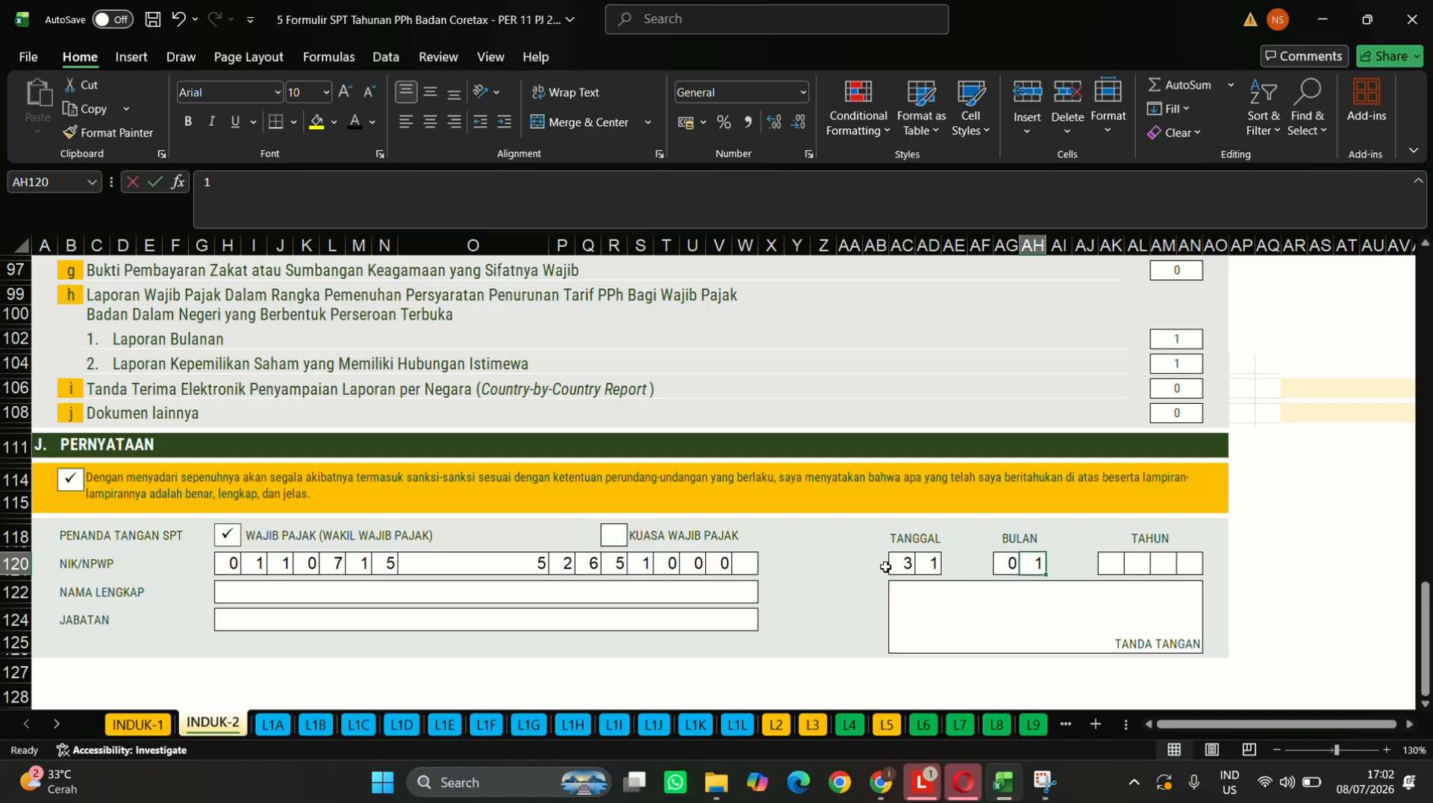
pyautogui.press('BackSpace')
pyautogui.press('Left')
pyautogui.press('BackSpace')
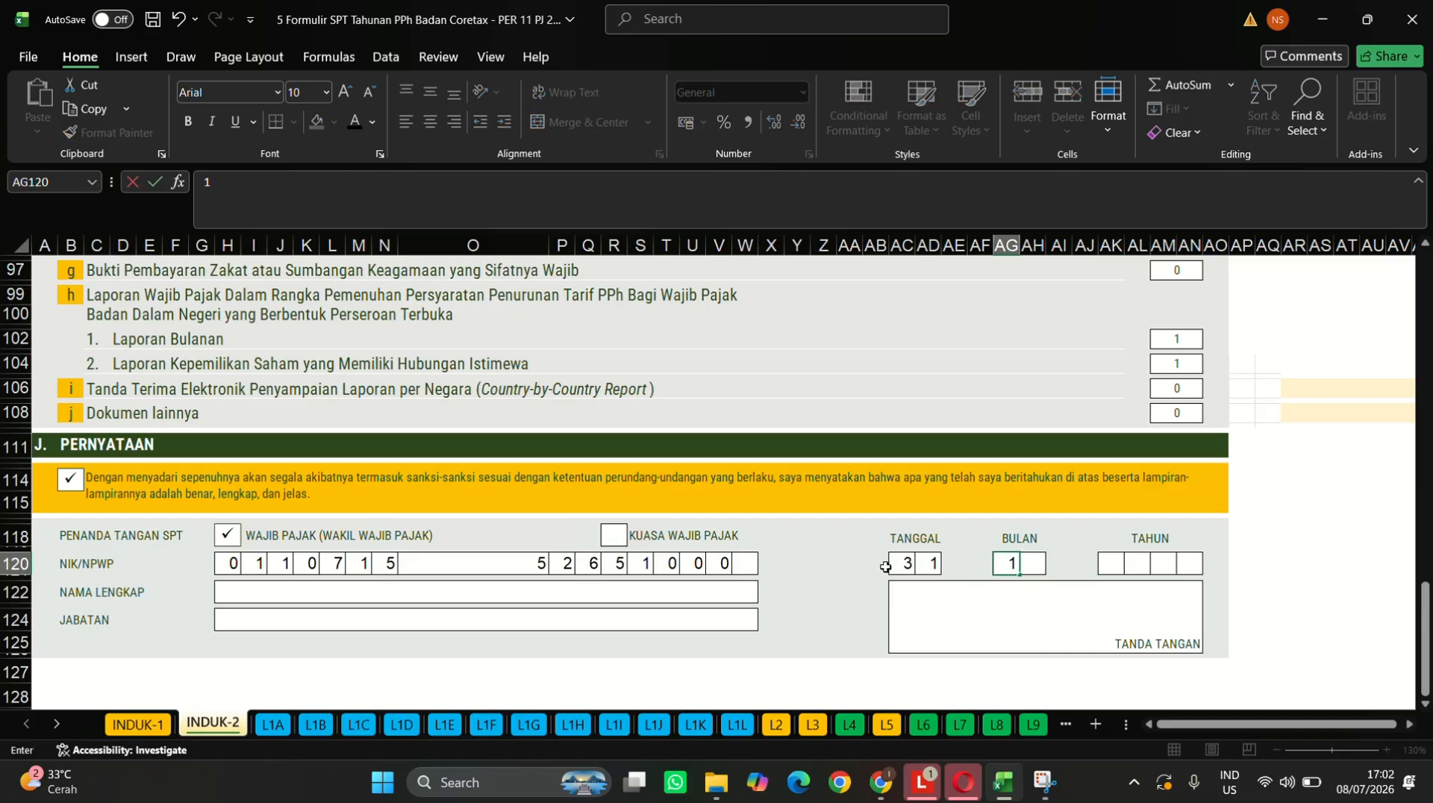
pyautogui.write('1')
pyautogui.press('Right')
pyautogui.write('2')
pyautogui.press('Right')
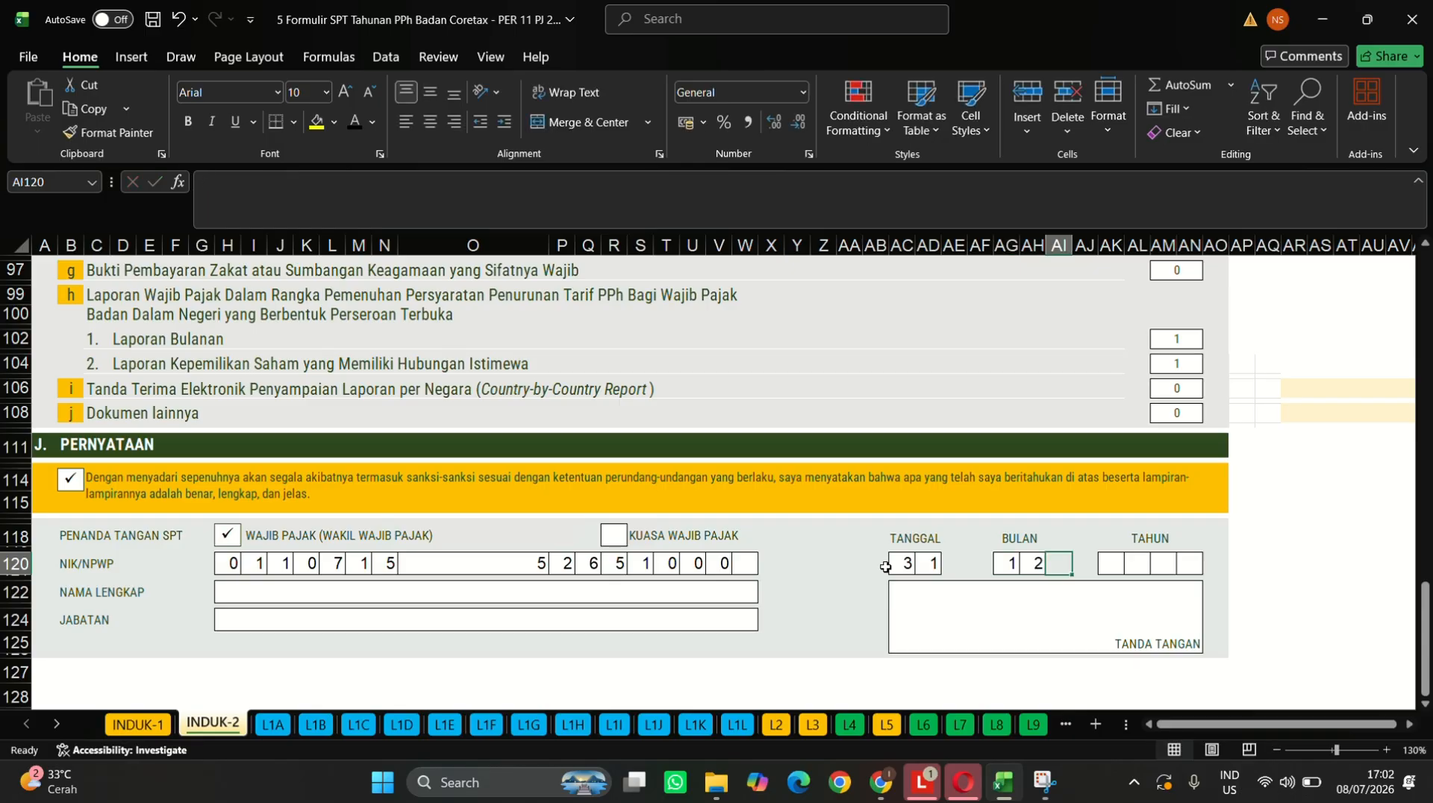
pyautogui.press('Right')
pyautogui.press('Right')
# - Enter the year 2025 in the TAHUN boxes
pyautogui.write('2')
pyautogui.press('Right')
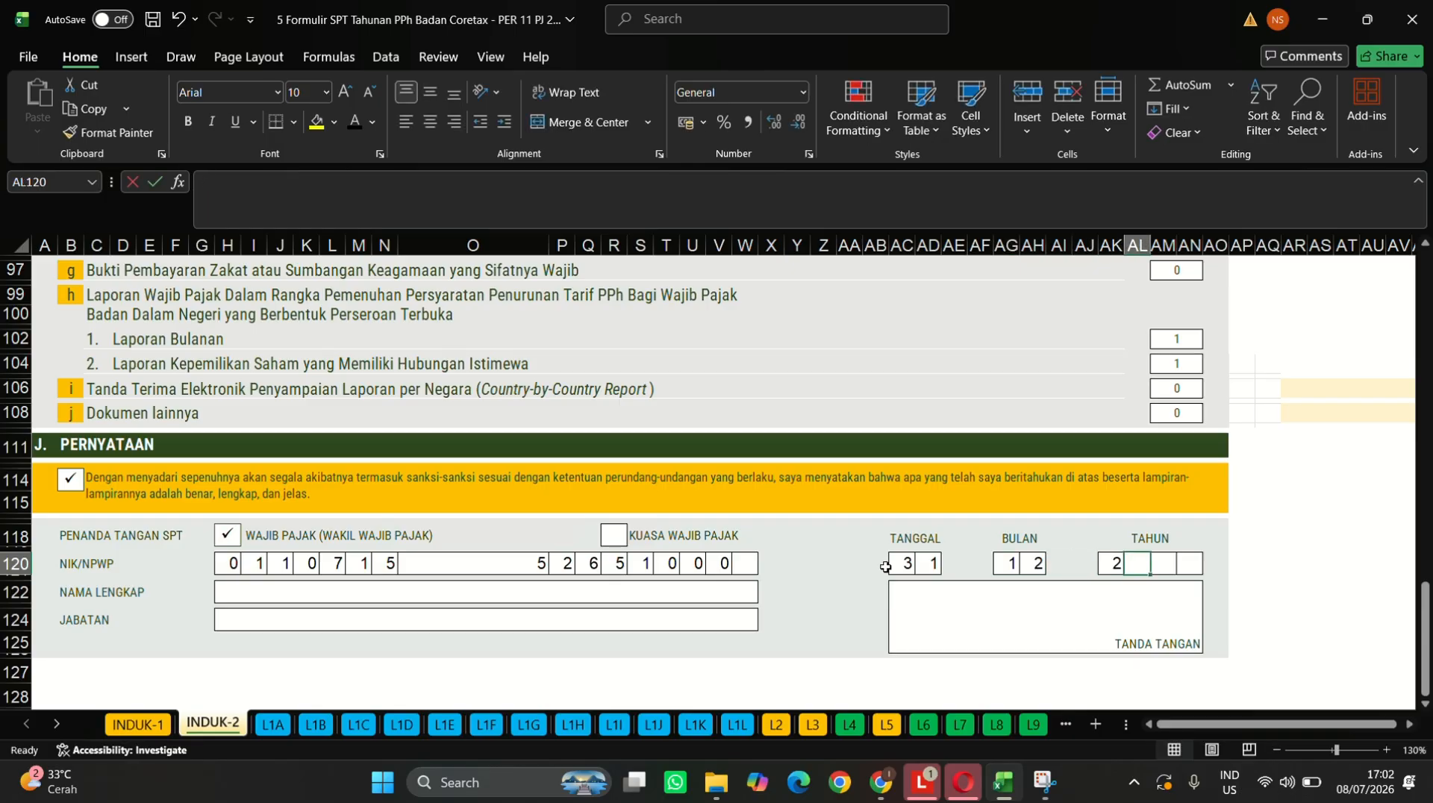
pyautogui.write('0')
pyautogui.press('Right')
pyautogui.write('2')
pyautogui.press('Right')
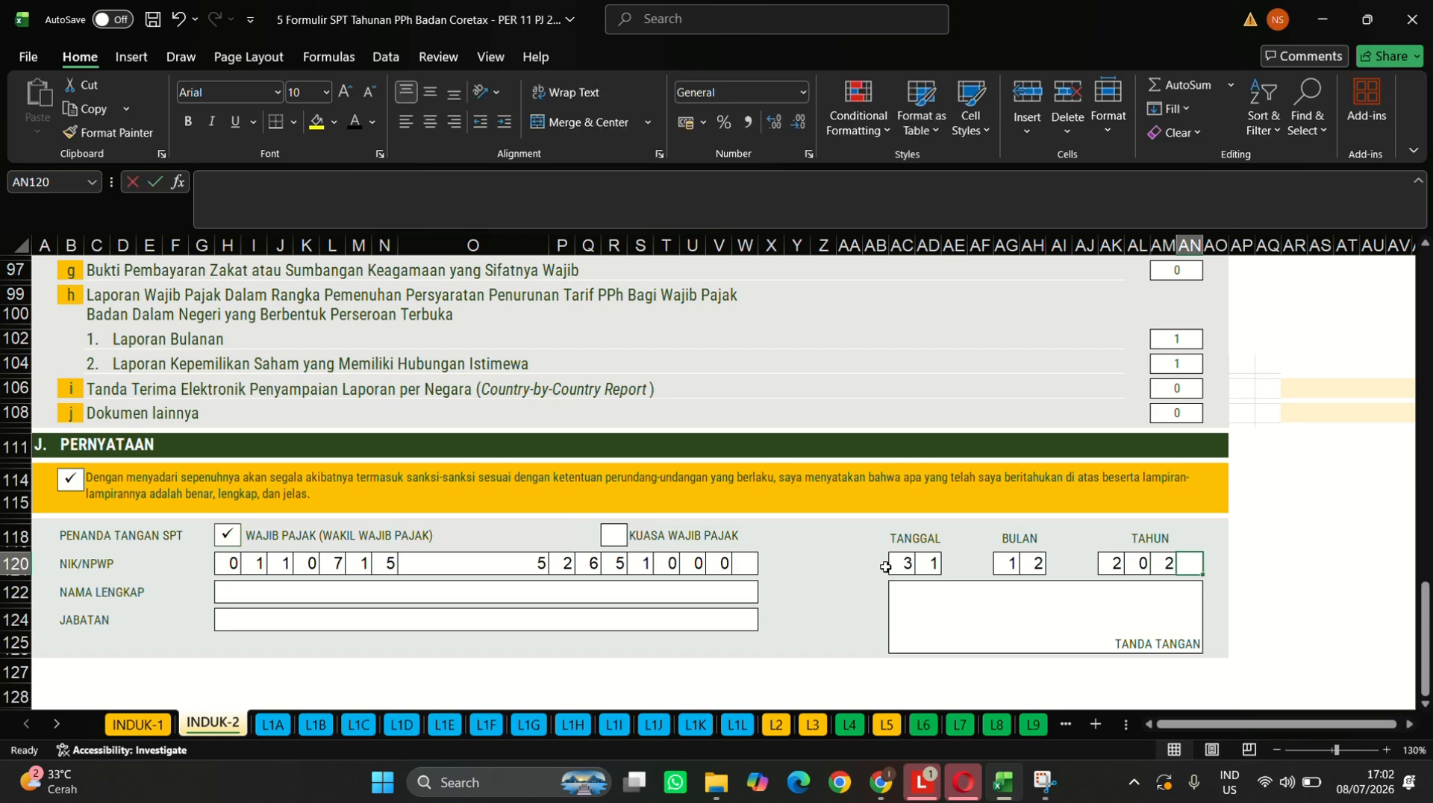
pyautogui.write('5')
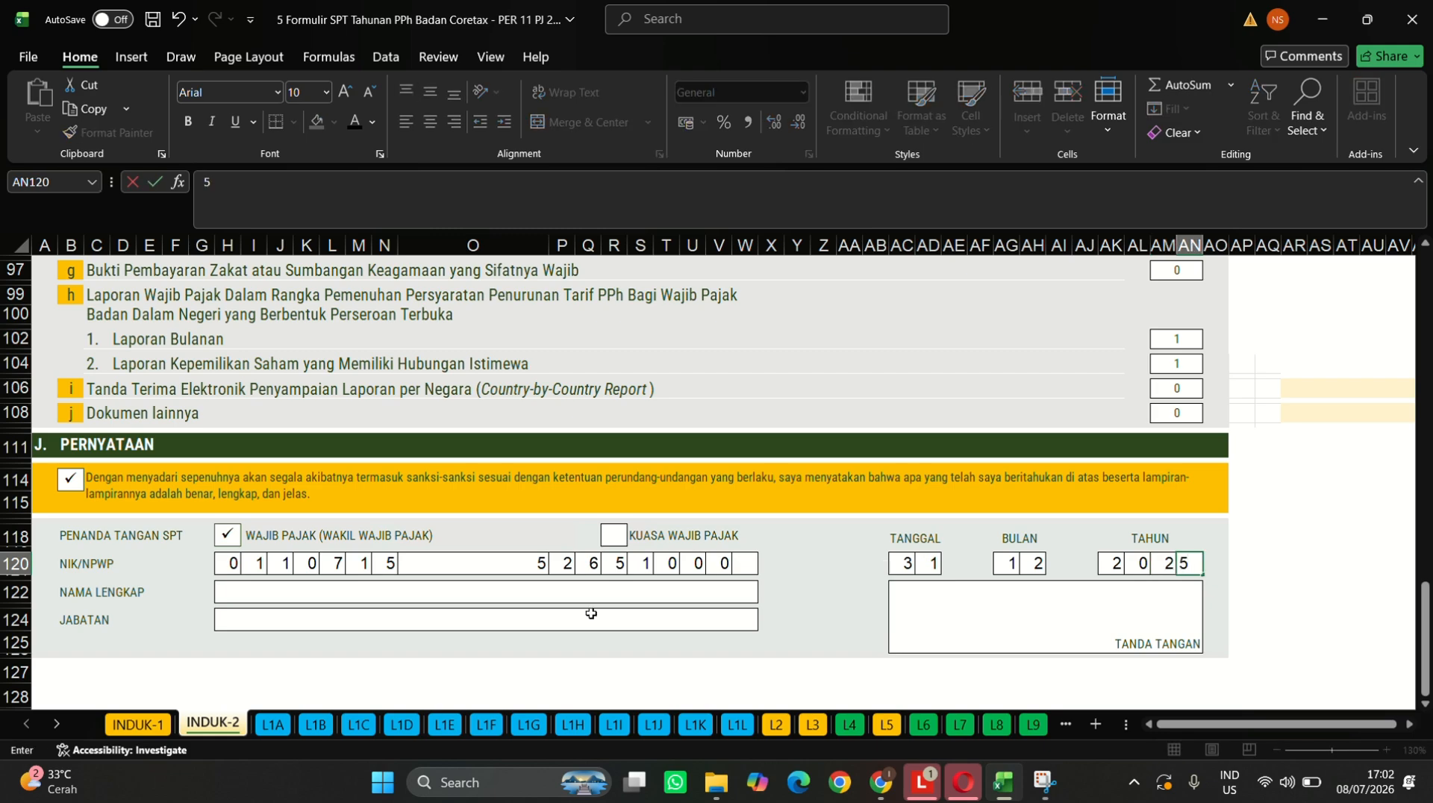
# - Type the signer's full name in H122 and 'Pemilik PT Gudang Garam TBK' in H124
pyautogui.click(550, 592)
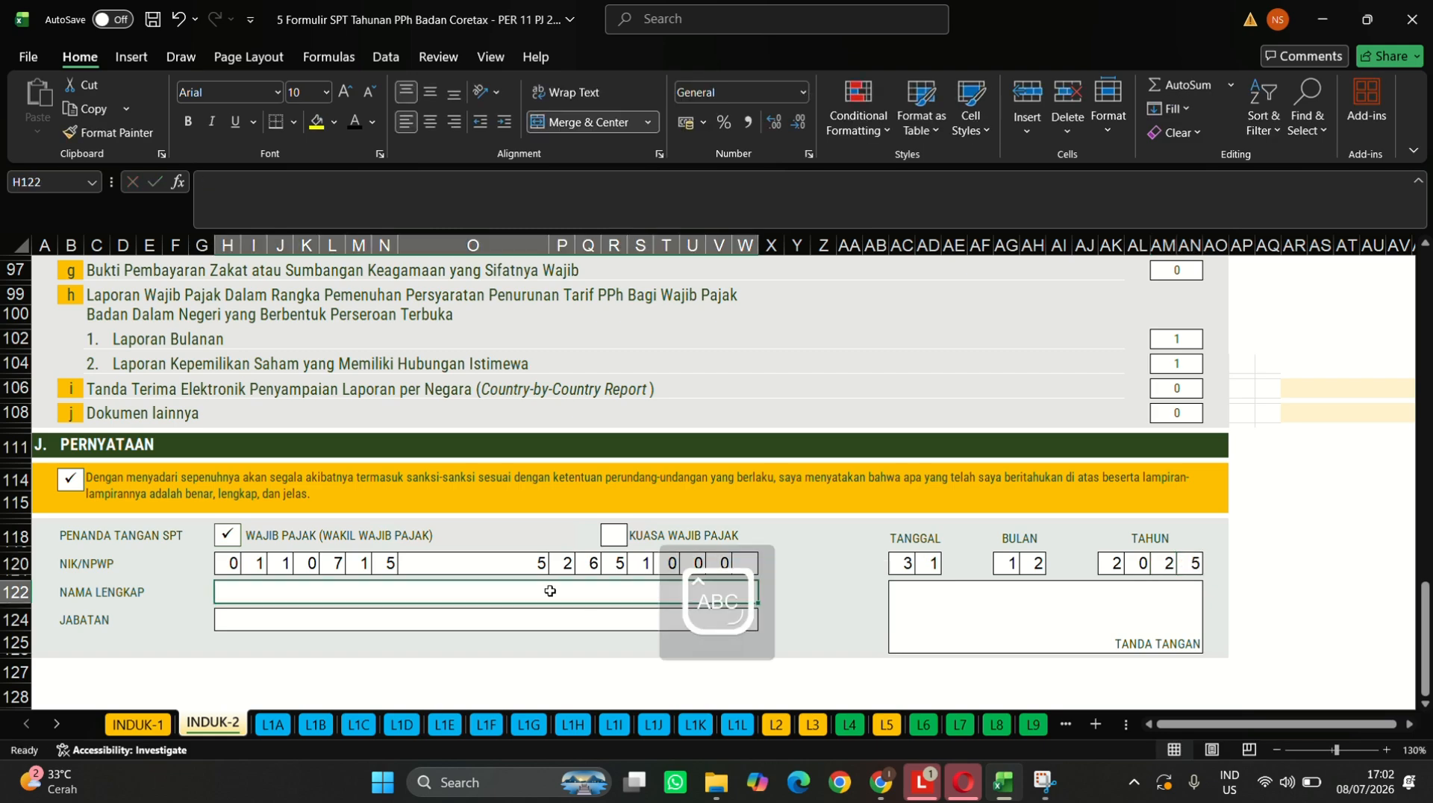
pyautogui.write('Susi')
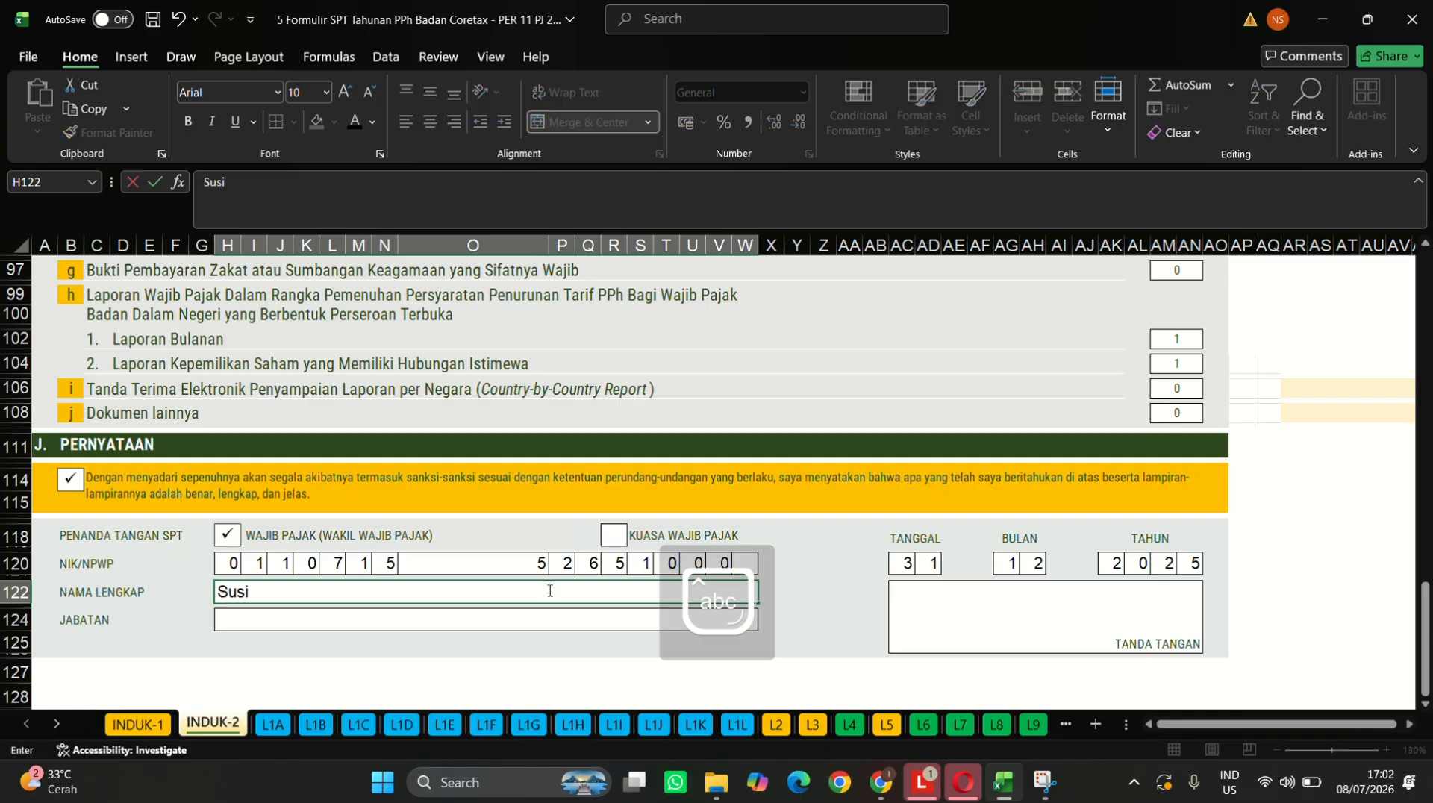
pyautogui.write('lo Wonowidj')
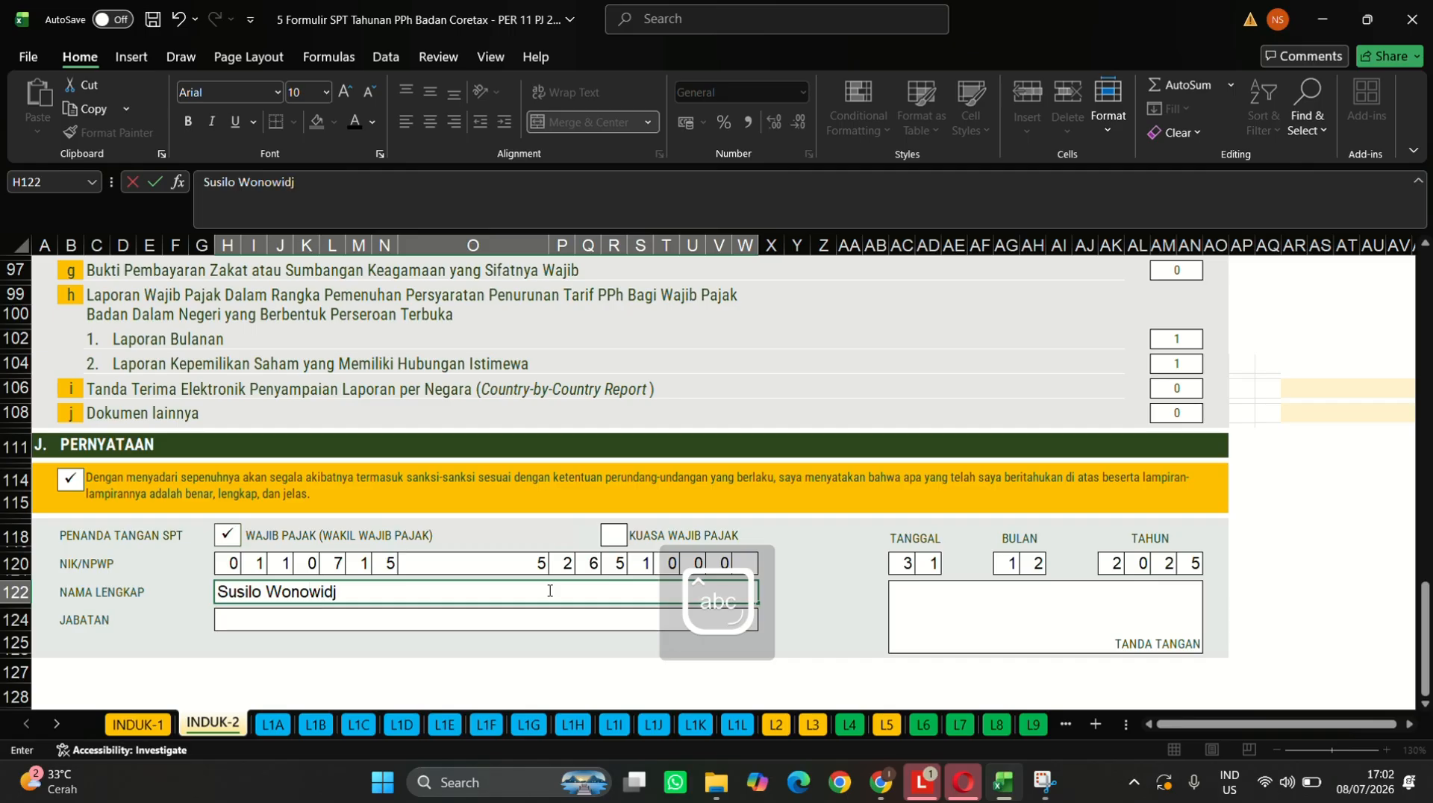
pyautogui.write('ojo')
pyautogui.click(535, 622)
pyautogui.write('Pe')
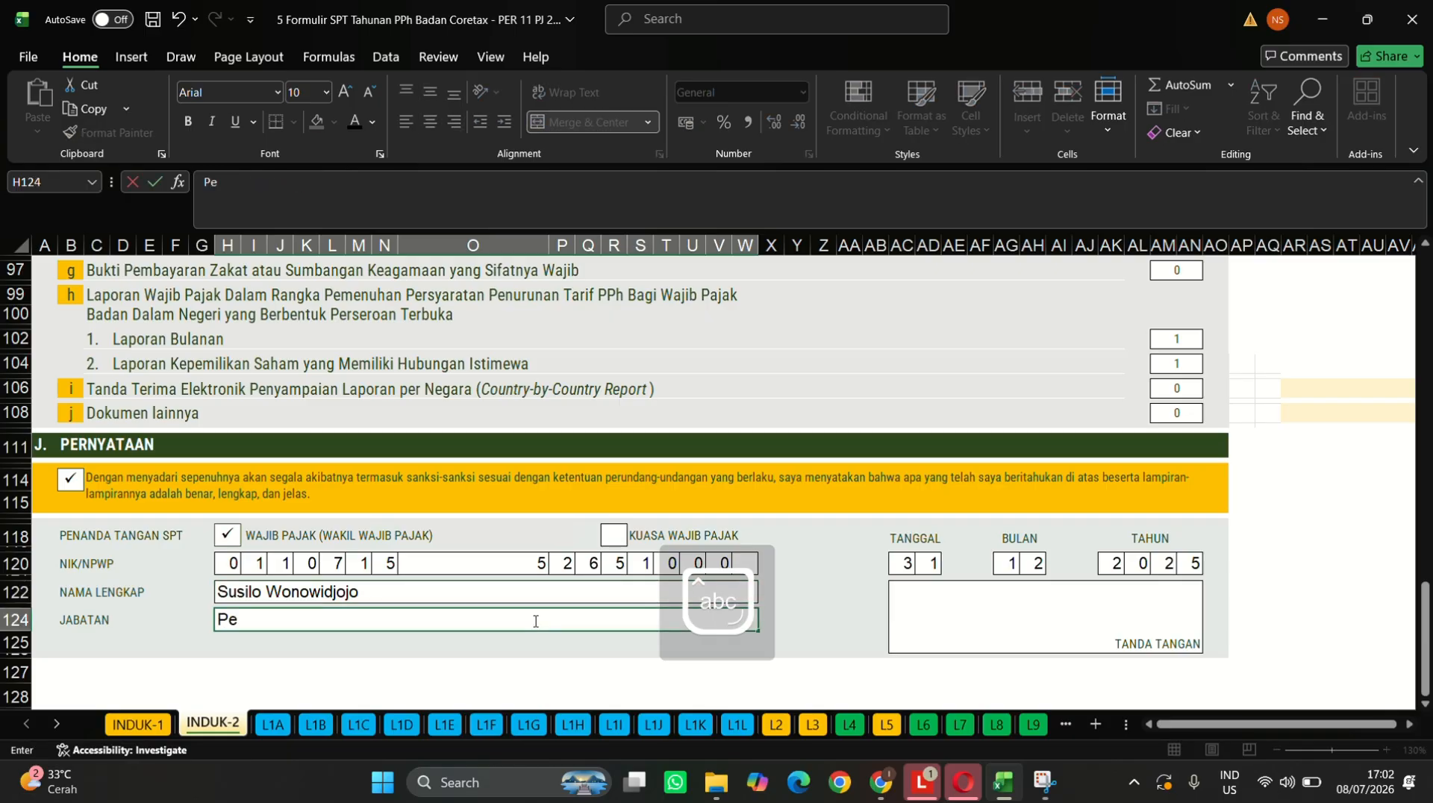
pyautogui.write('milik')
pyautogui.press('capslock')
pyautogui.write('PT ')
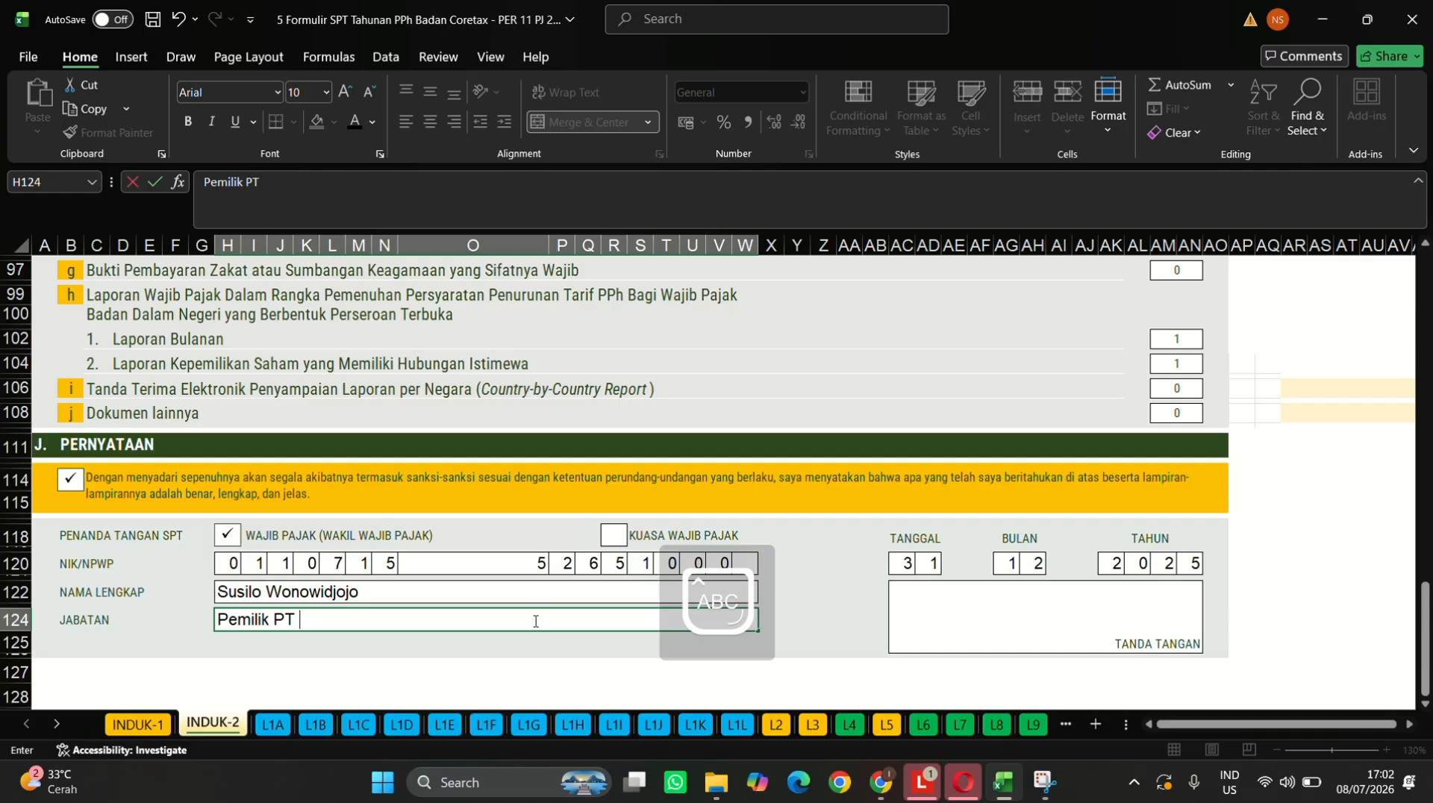
pyautogui.write('G')
pyautogui.press('capslock')
pyautogui.write('udang')
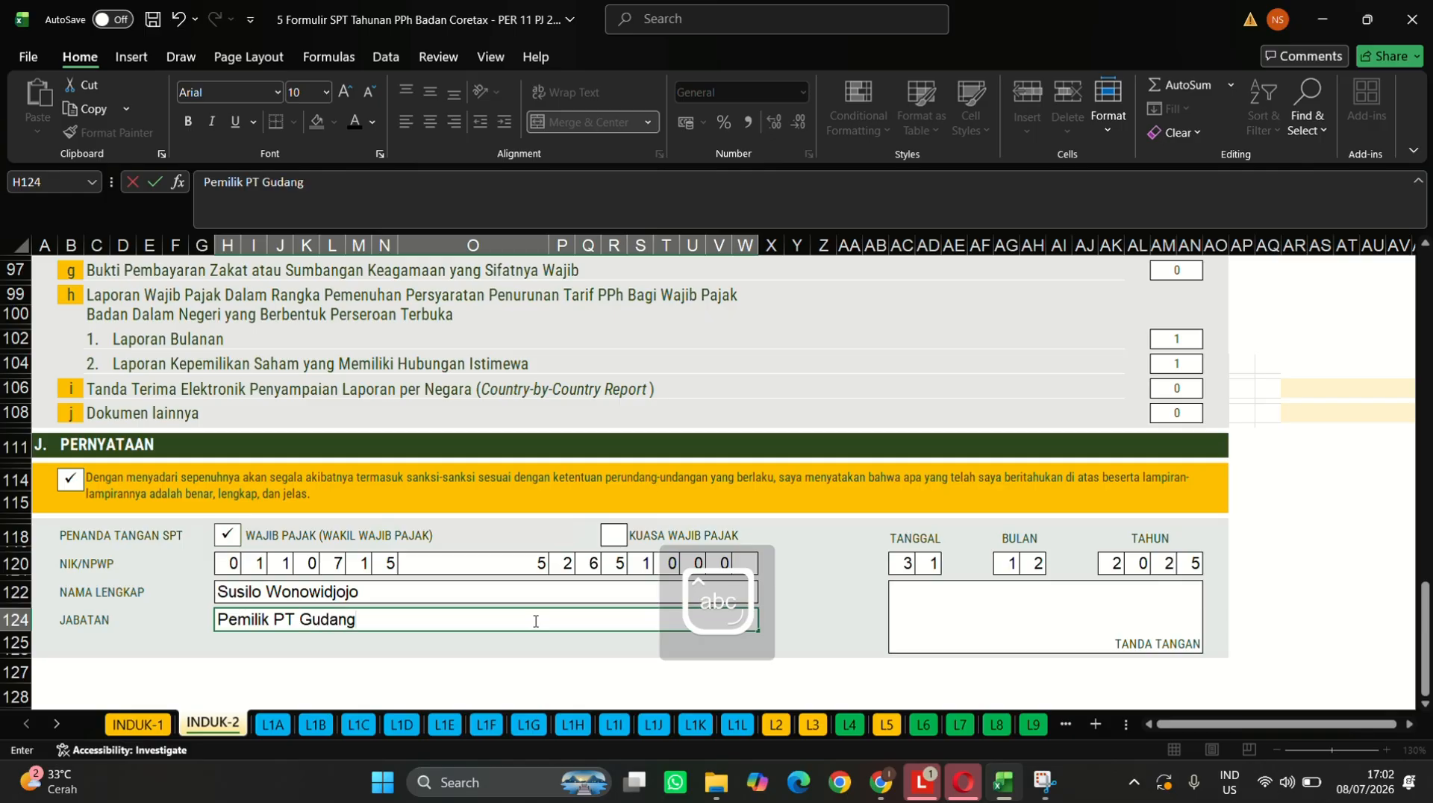
pyautogui.press('capslock')
pyautogui.write('G')
pyautogui.press('capslock')
pyautogui.write('aram')
pyautogui.press('capslock')
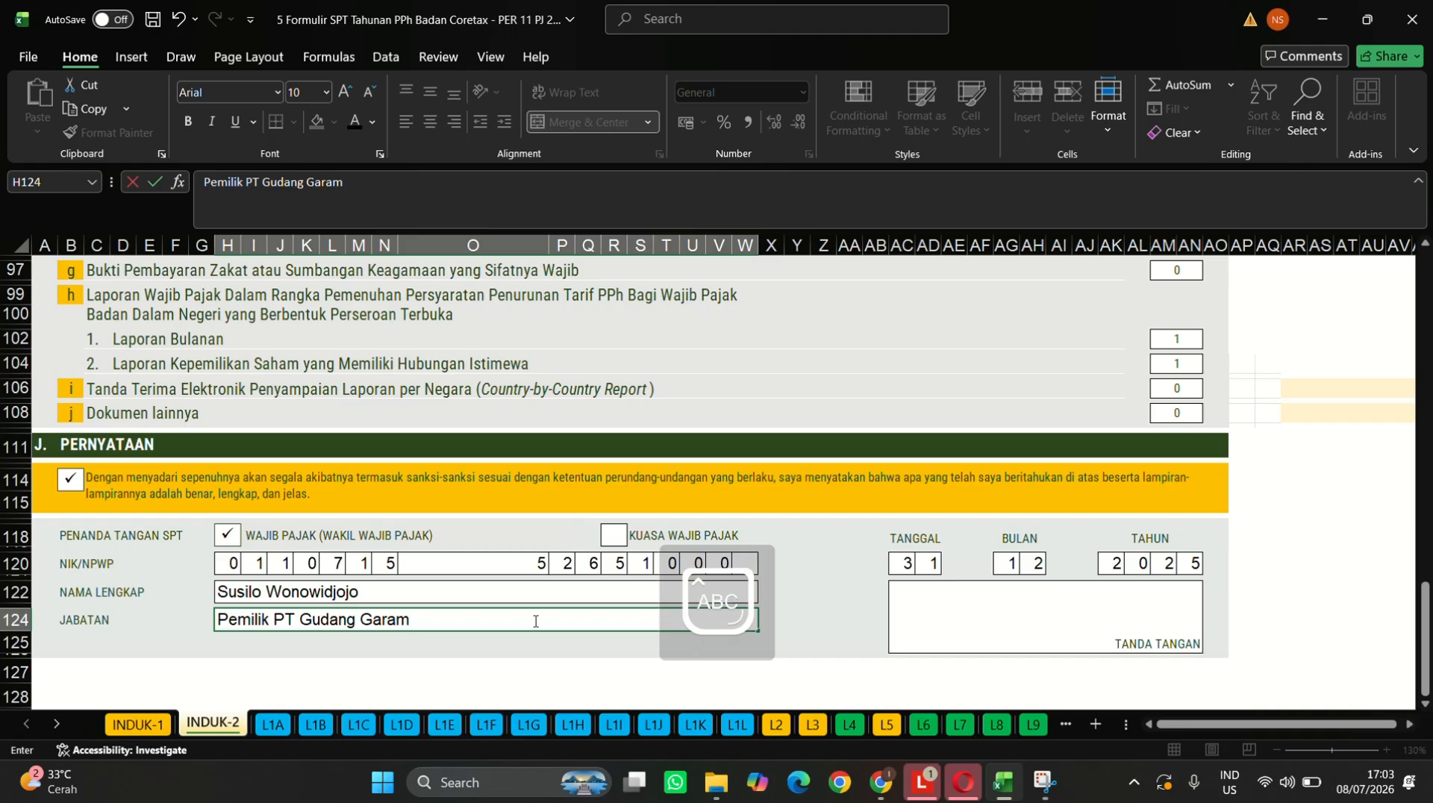
pyautogui.write('TBK')
pyautogui.press('capslock')
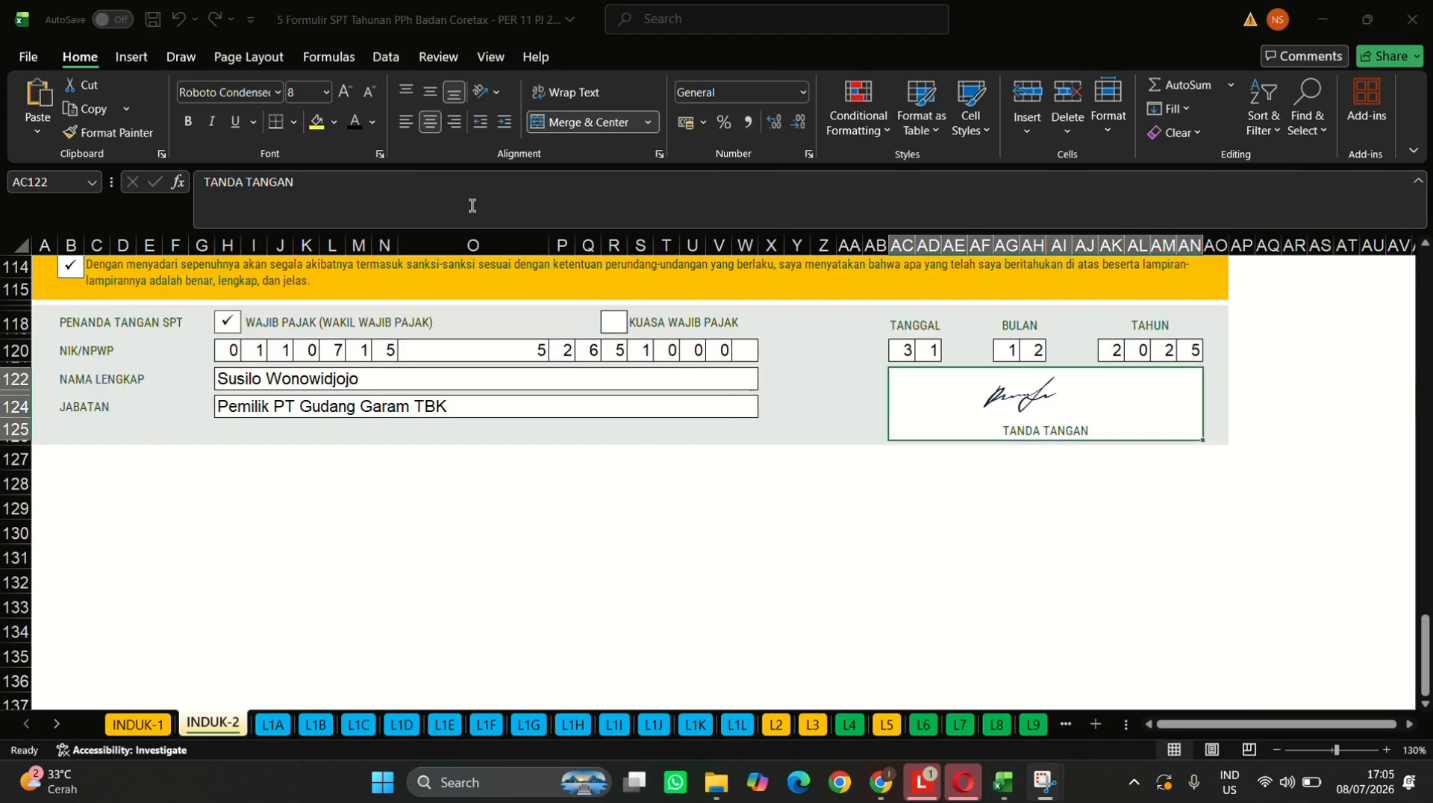
# - Delete the TANDA TANGAN caption in the signature box and type the signer's full name instead
pyautogui.click(407, 190)
pyautogui.press('BackSpace')
pyautogui.press('BackSpace')
pyautogui.press('BackSpace')
pyautogui.press('BackSpace')
pyautogui.press('BackSpace')
pyautogui.press('BackSpace')
pyautogui.press('BackSpace')
pyautogui.press('BackSpace')
pyautogui.press('BackSpace')
pyautogui.press('BackSpace')
pyautogui.press('BackSpace')
pyautogui.press('BackSpace')
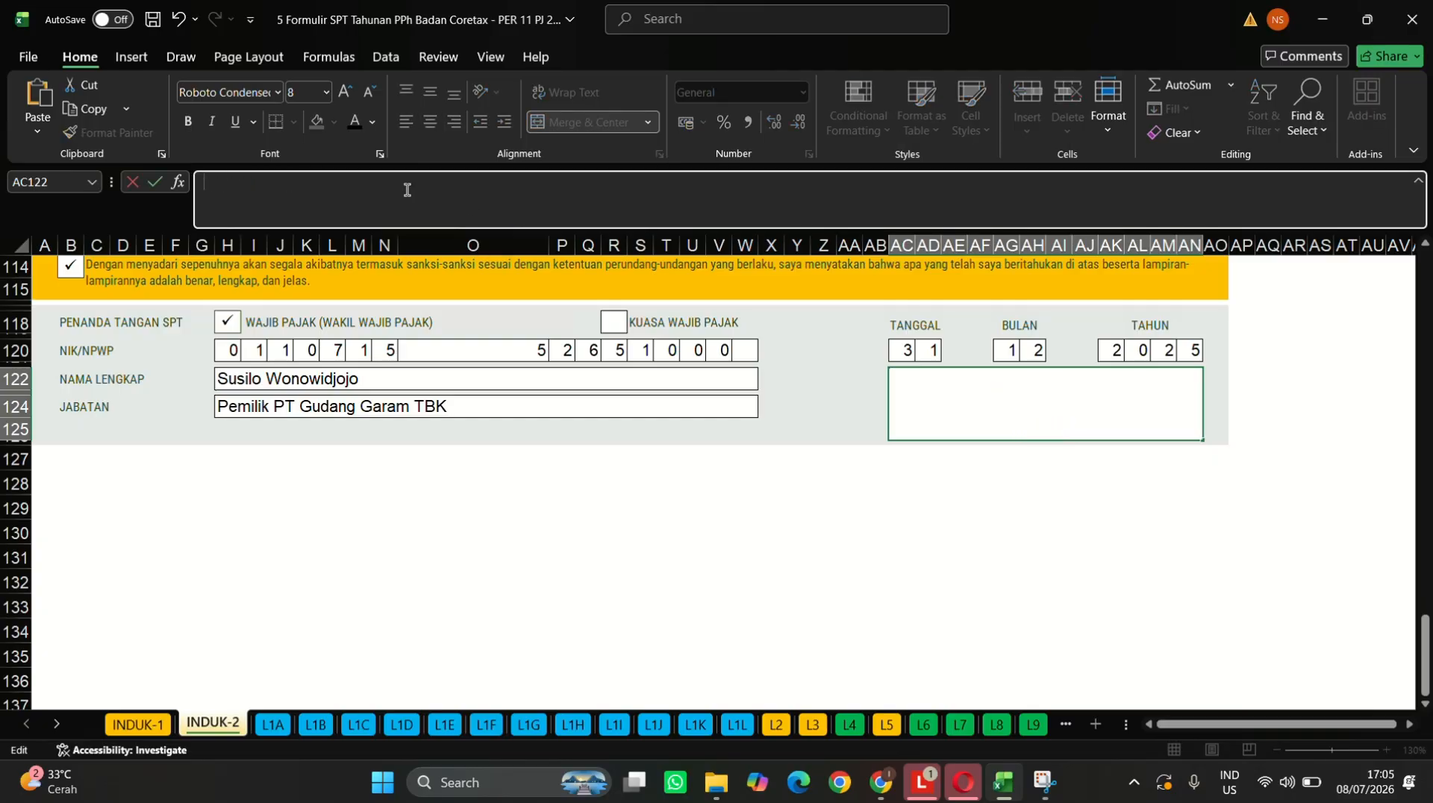
pyautogui.write('Su')
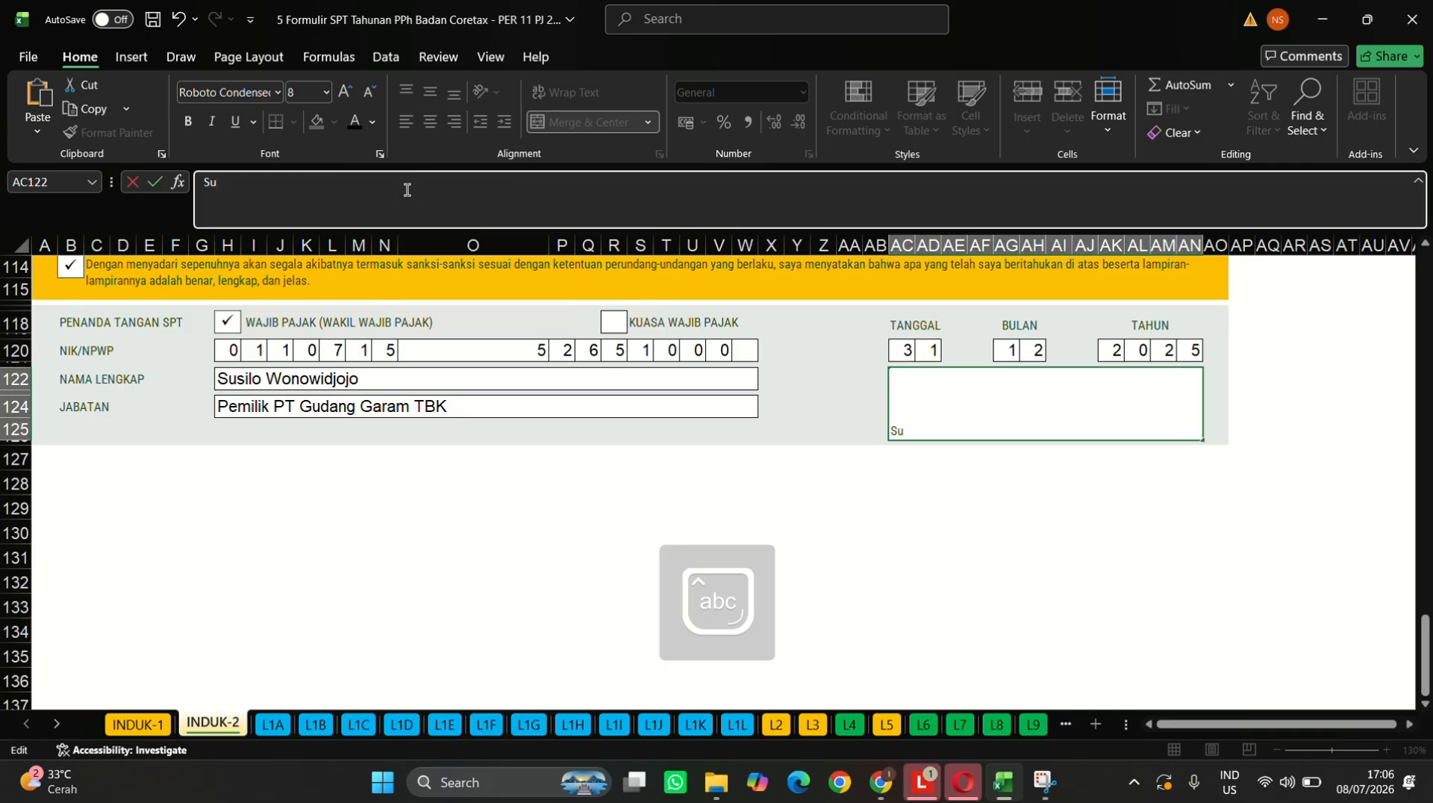
pyautogui.write('silo')
pyautogui.press('capslock')
pyautogui.write('W')
pyautogui.press('capslock')
pyautogui.write('onowid')
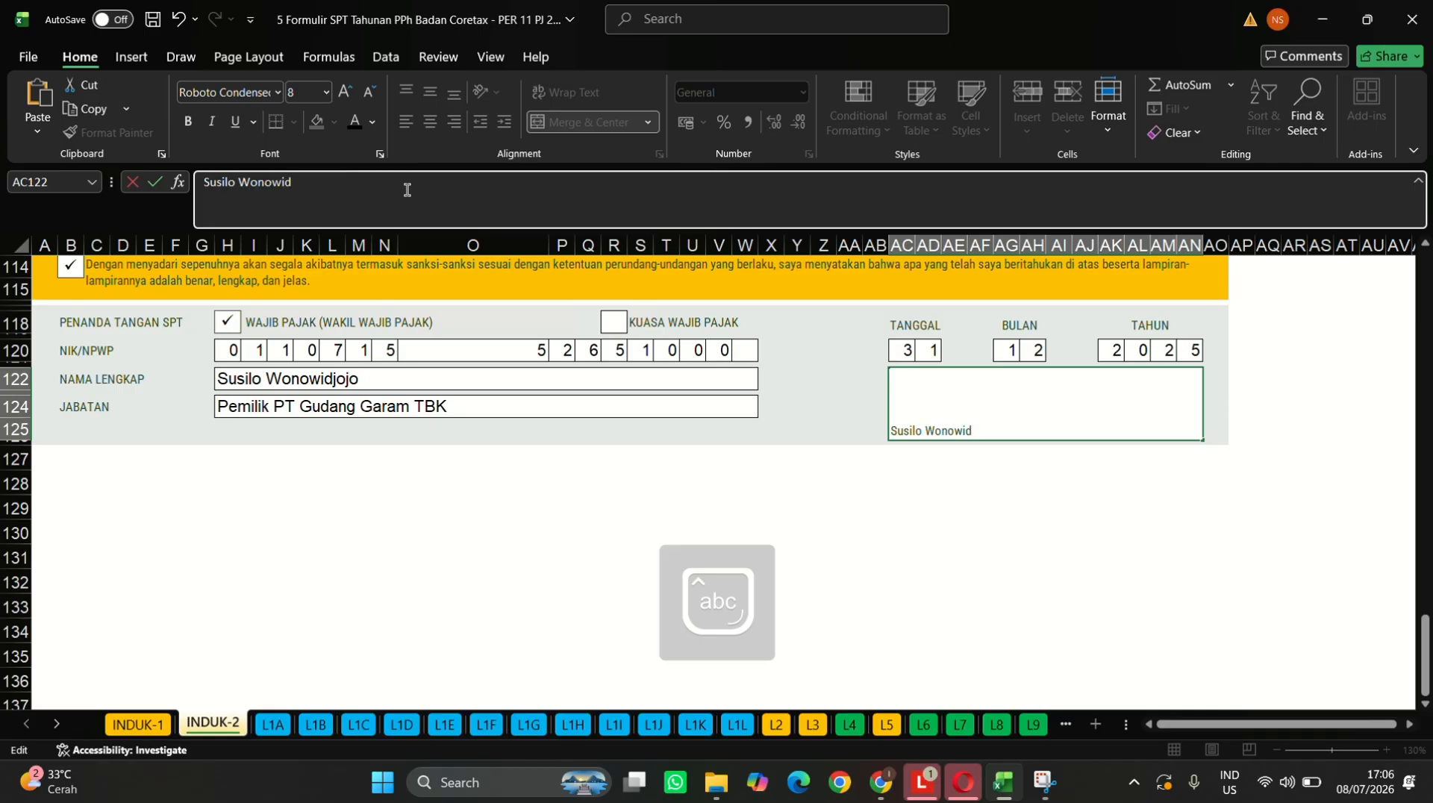
pyautogui.write('jojo')
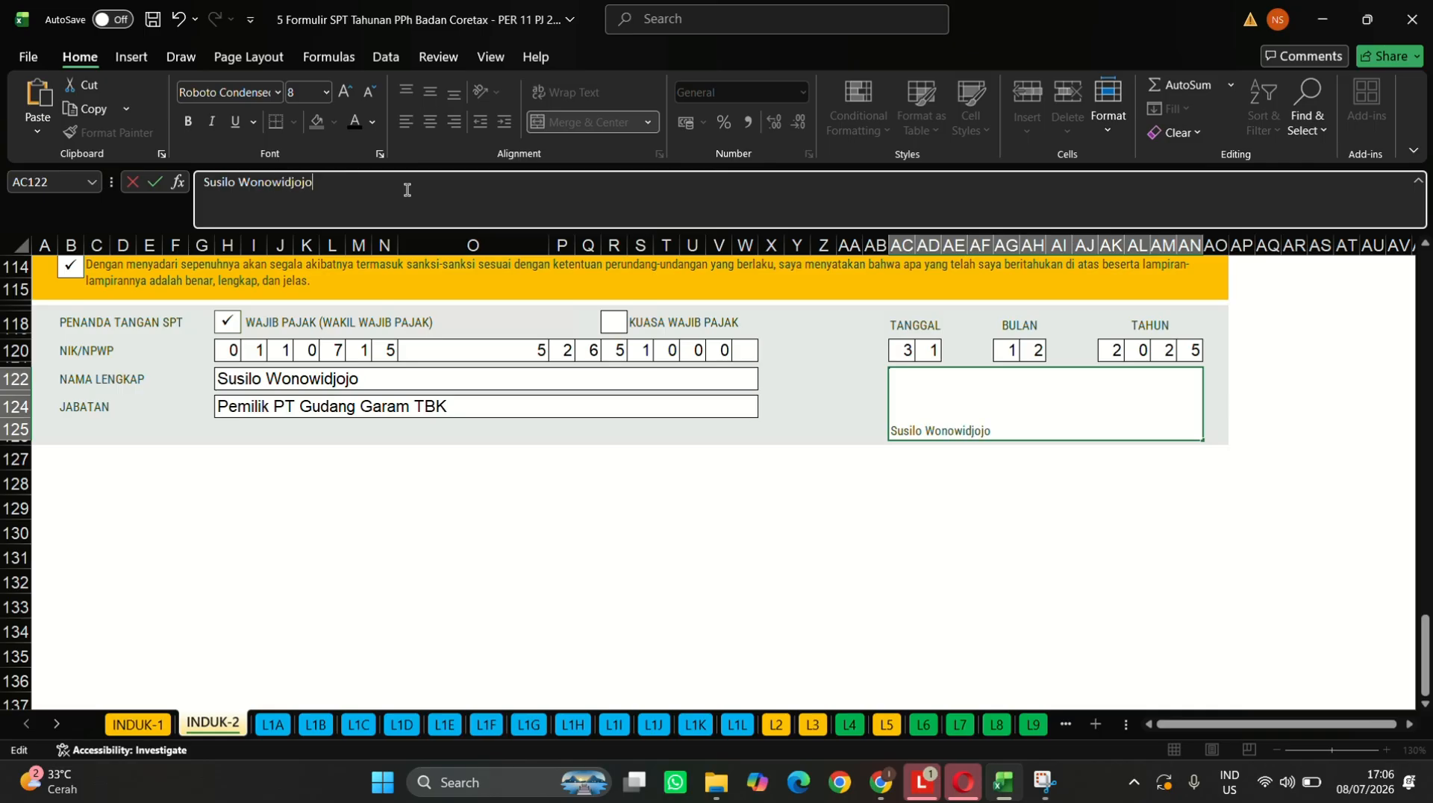
pyautogui.press('Return')
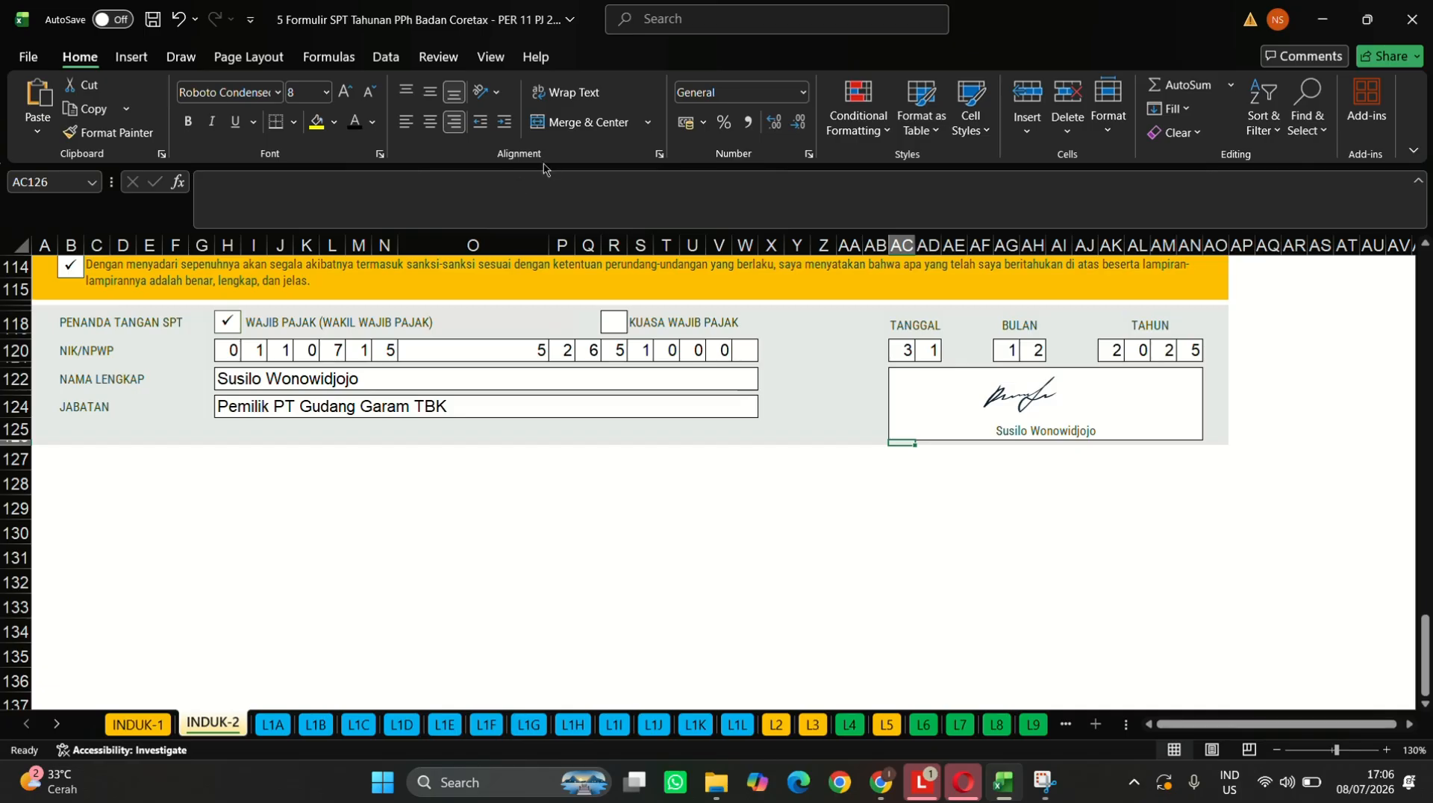
pyautogui.click(615, 30)
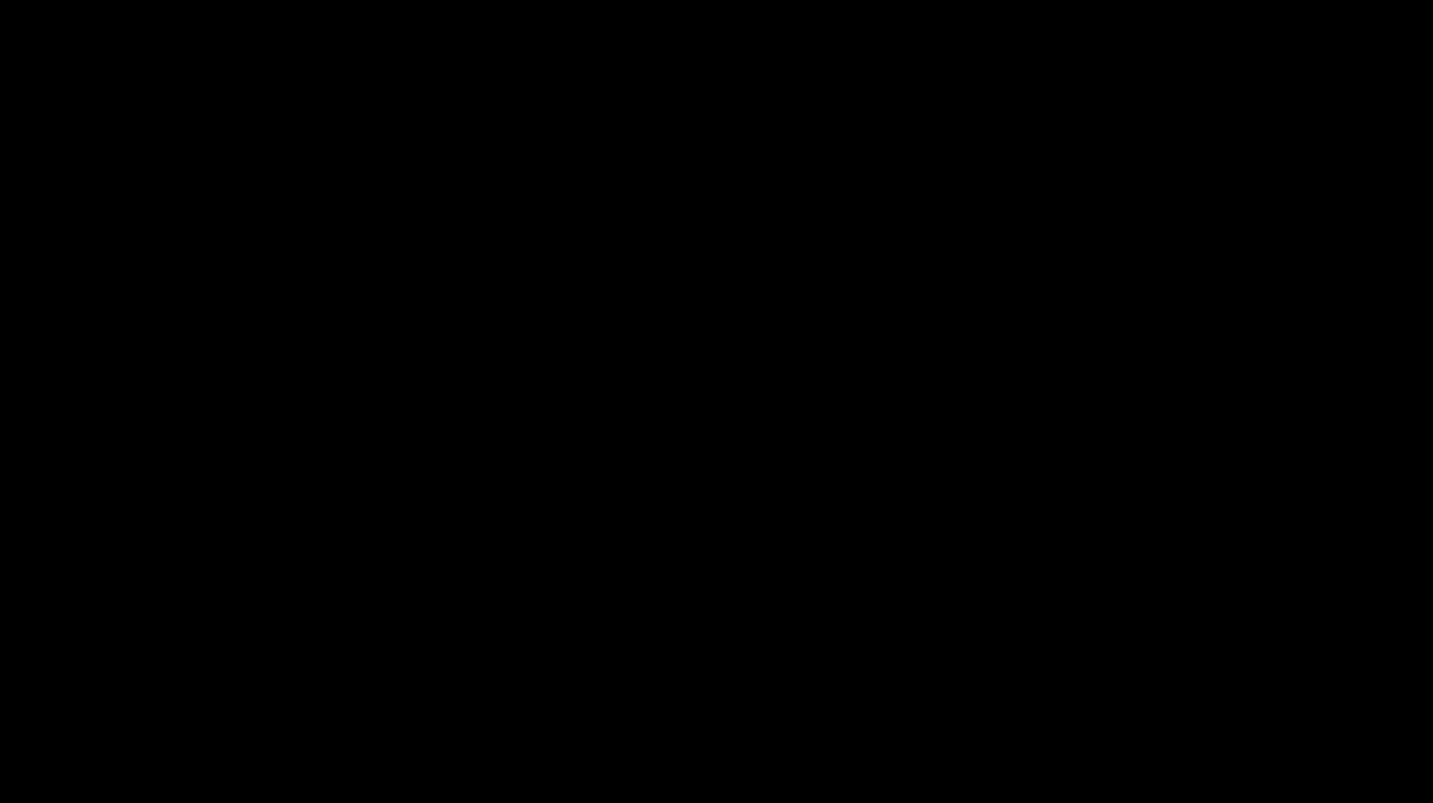